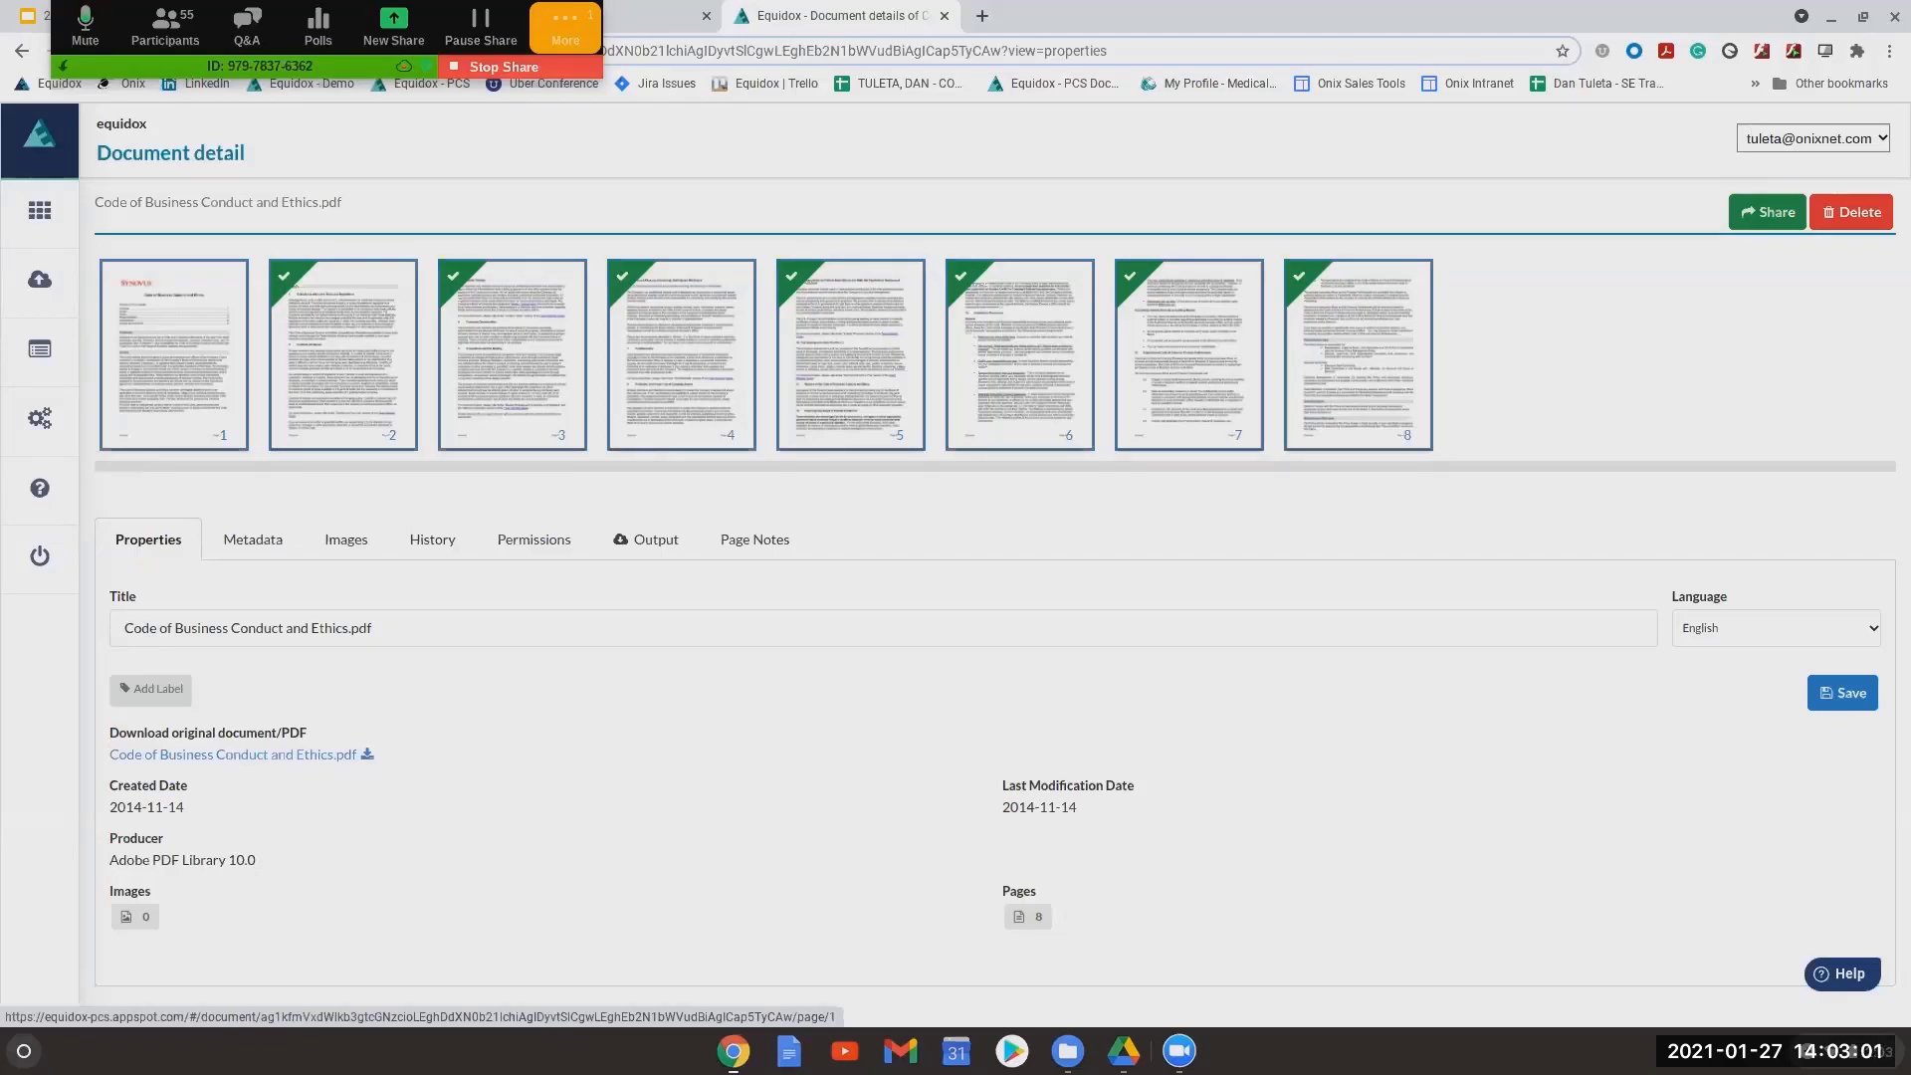
Open page 1 of the document and draw a zone about 487 wide and 82 high around the table of contents entries
click(196, 350)
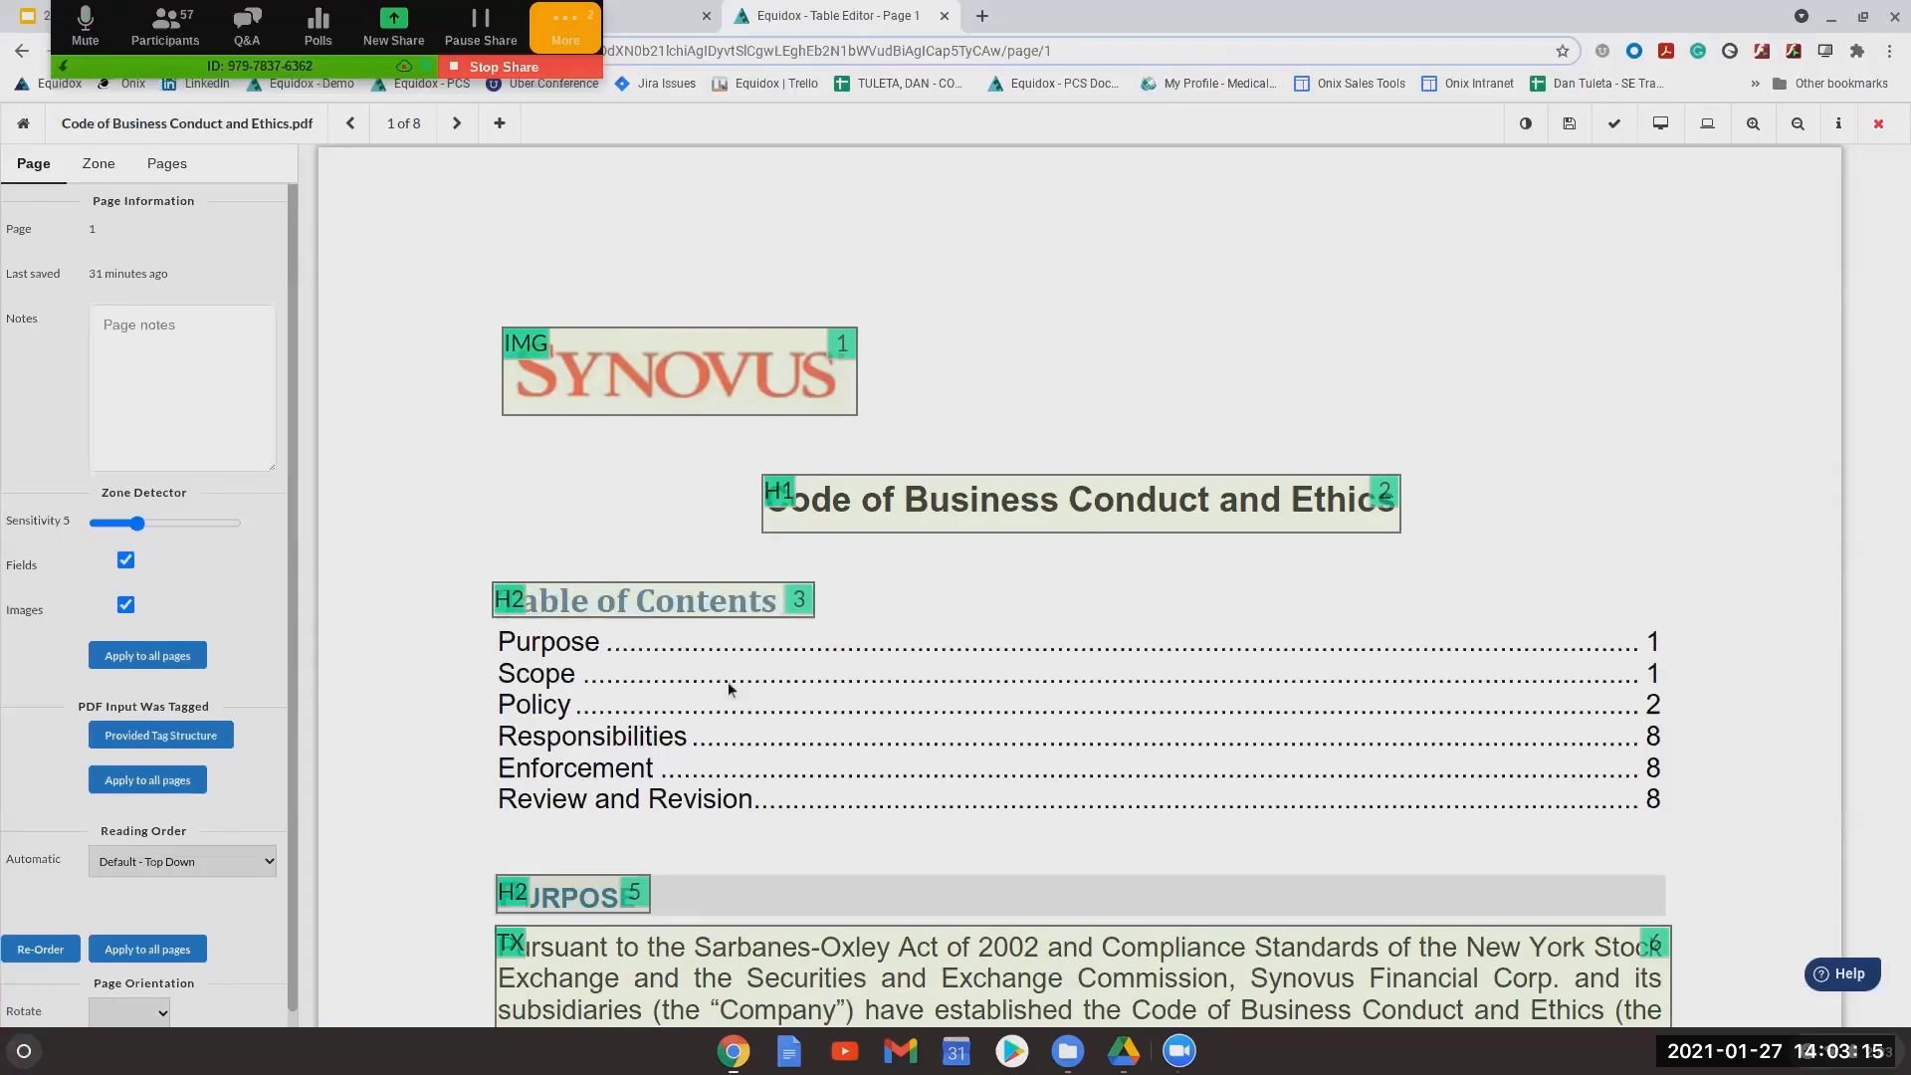
scroll(836, 673, down, 2)
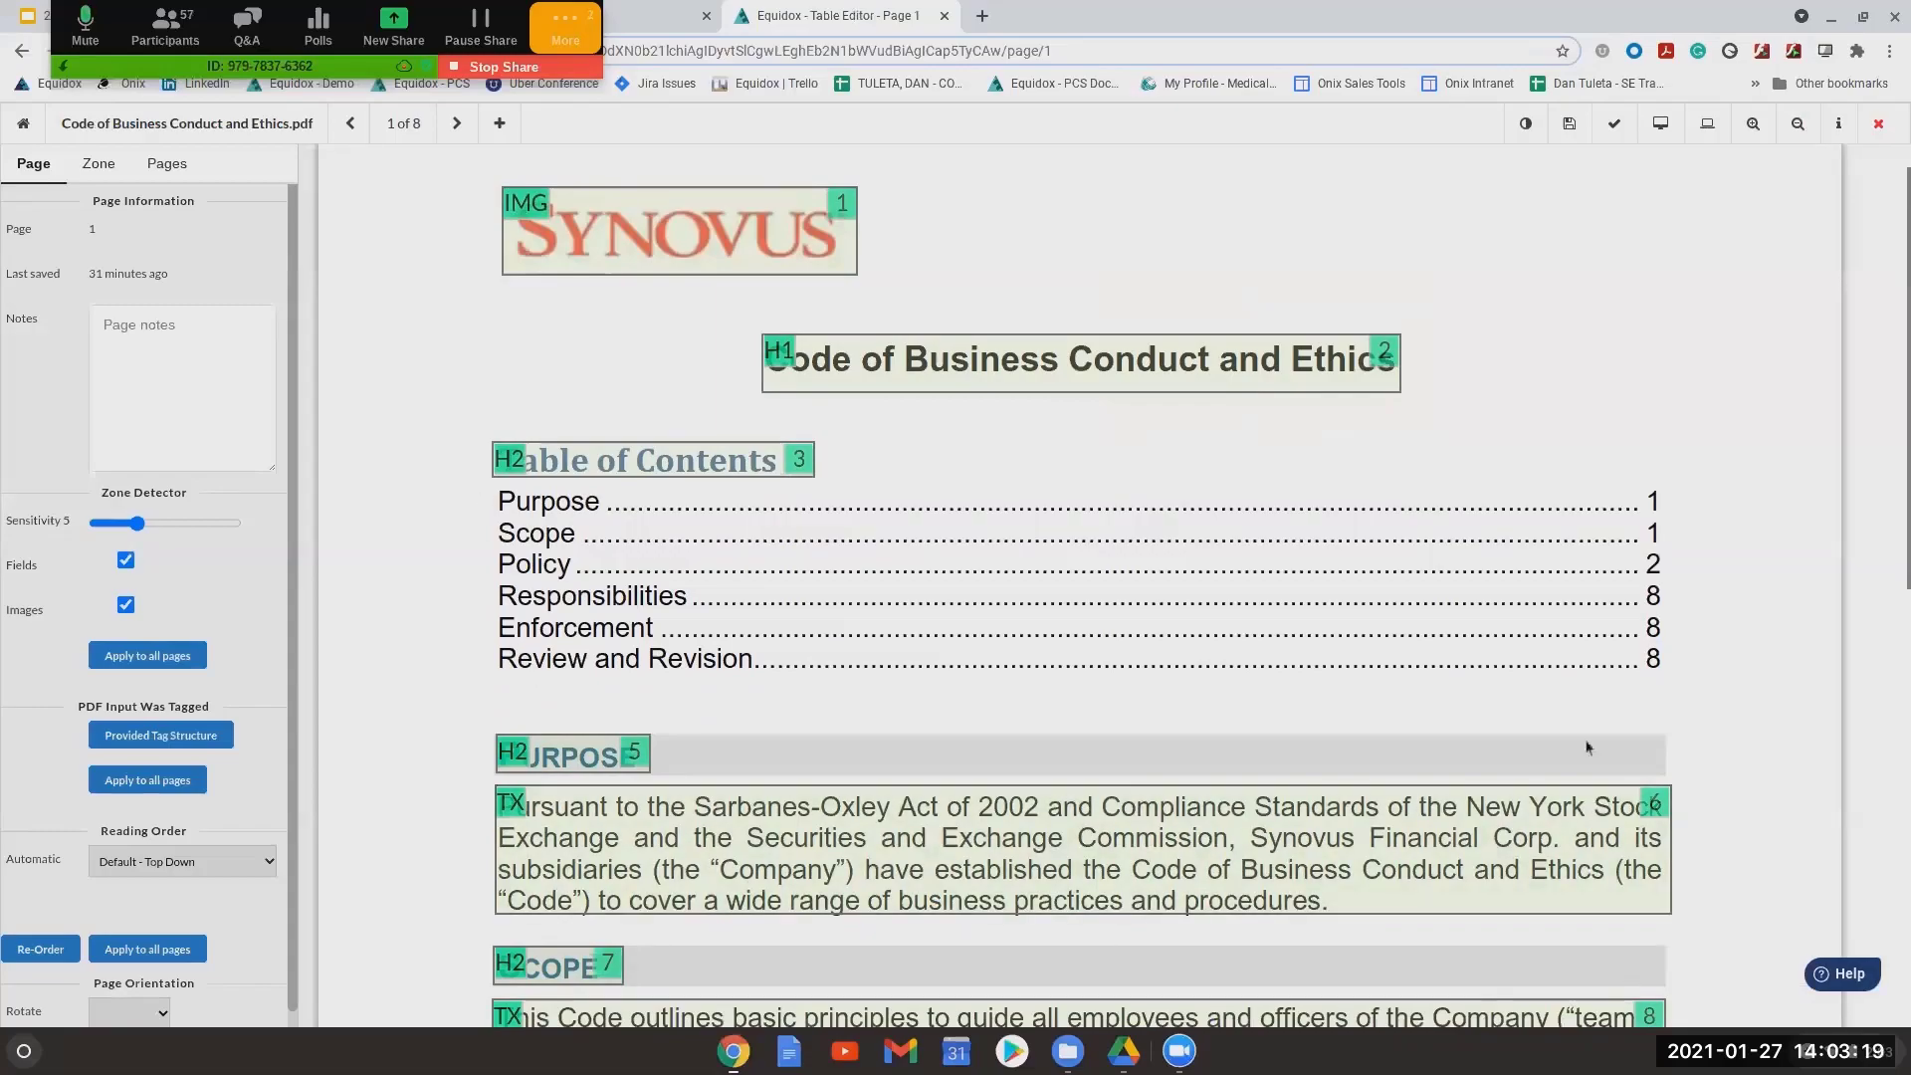
drag(478, 480, 1688, 685)
click(1568, 619)
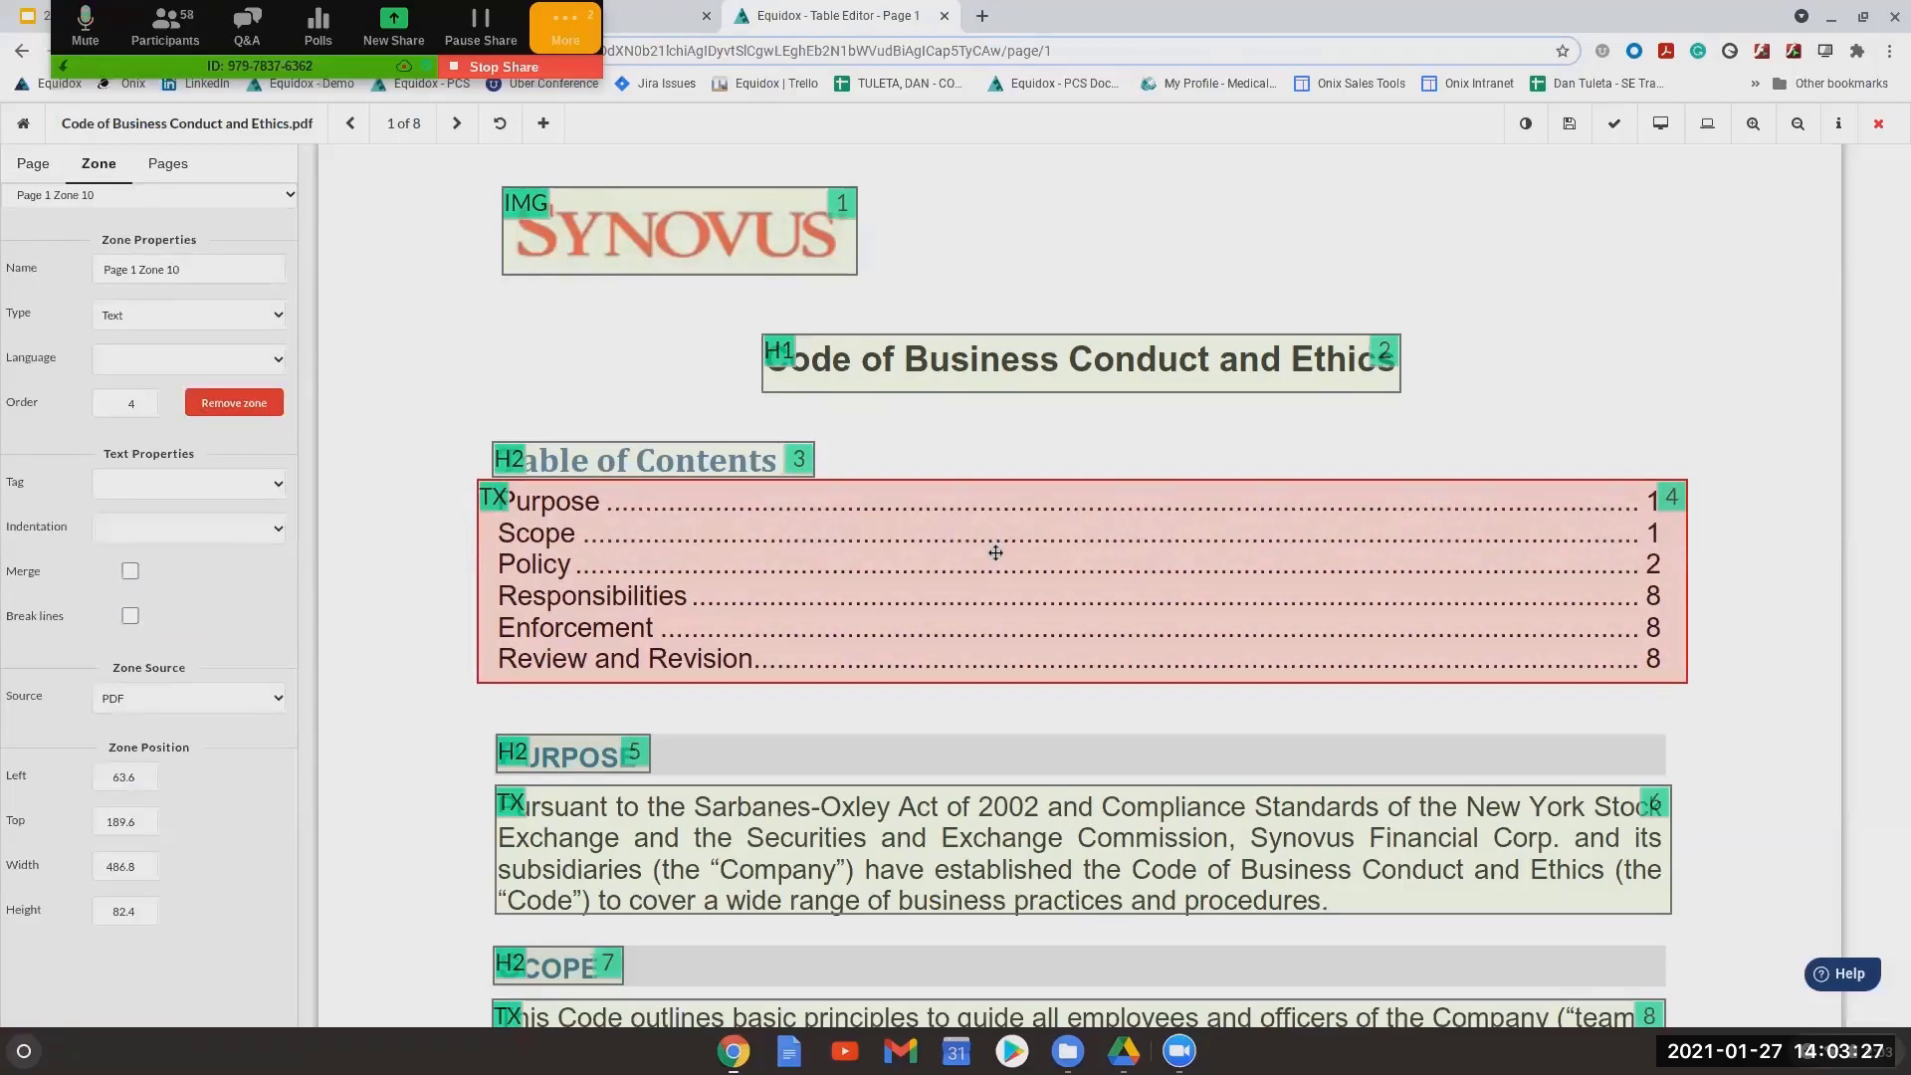
Set the new zone's type to List and extend it leftward so the label column clears the entry text while the page numbers stay enclosed
key(l)
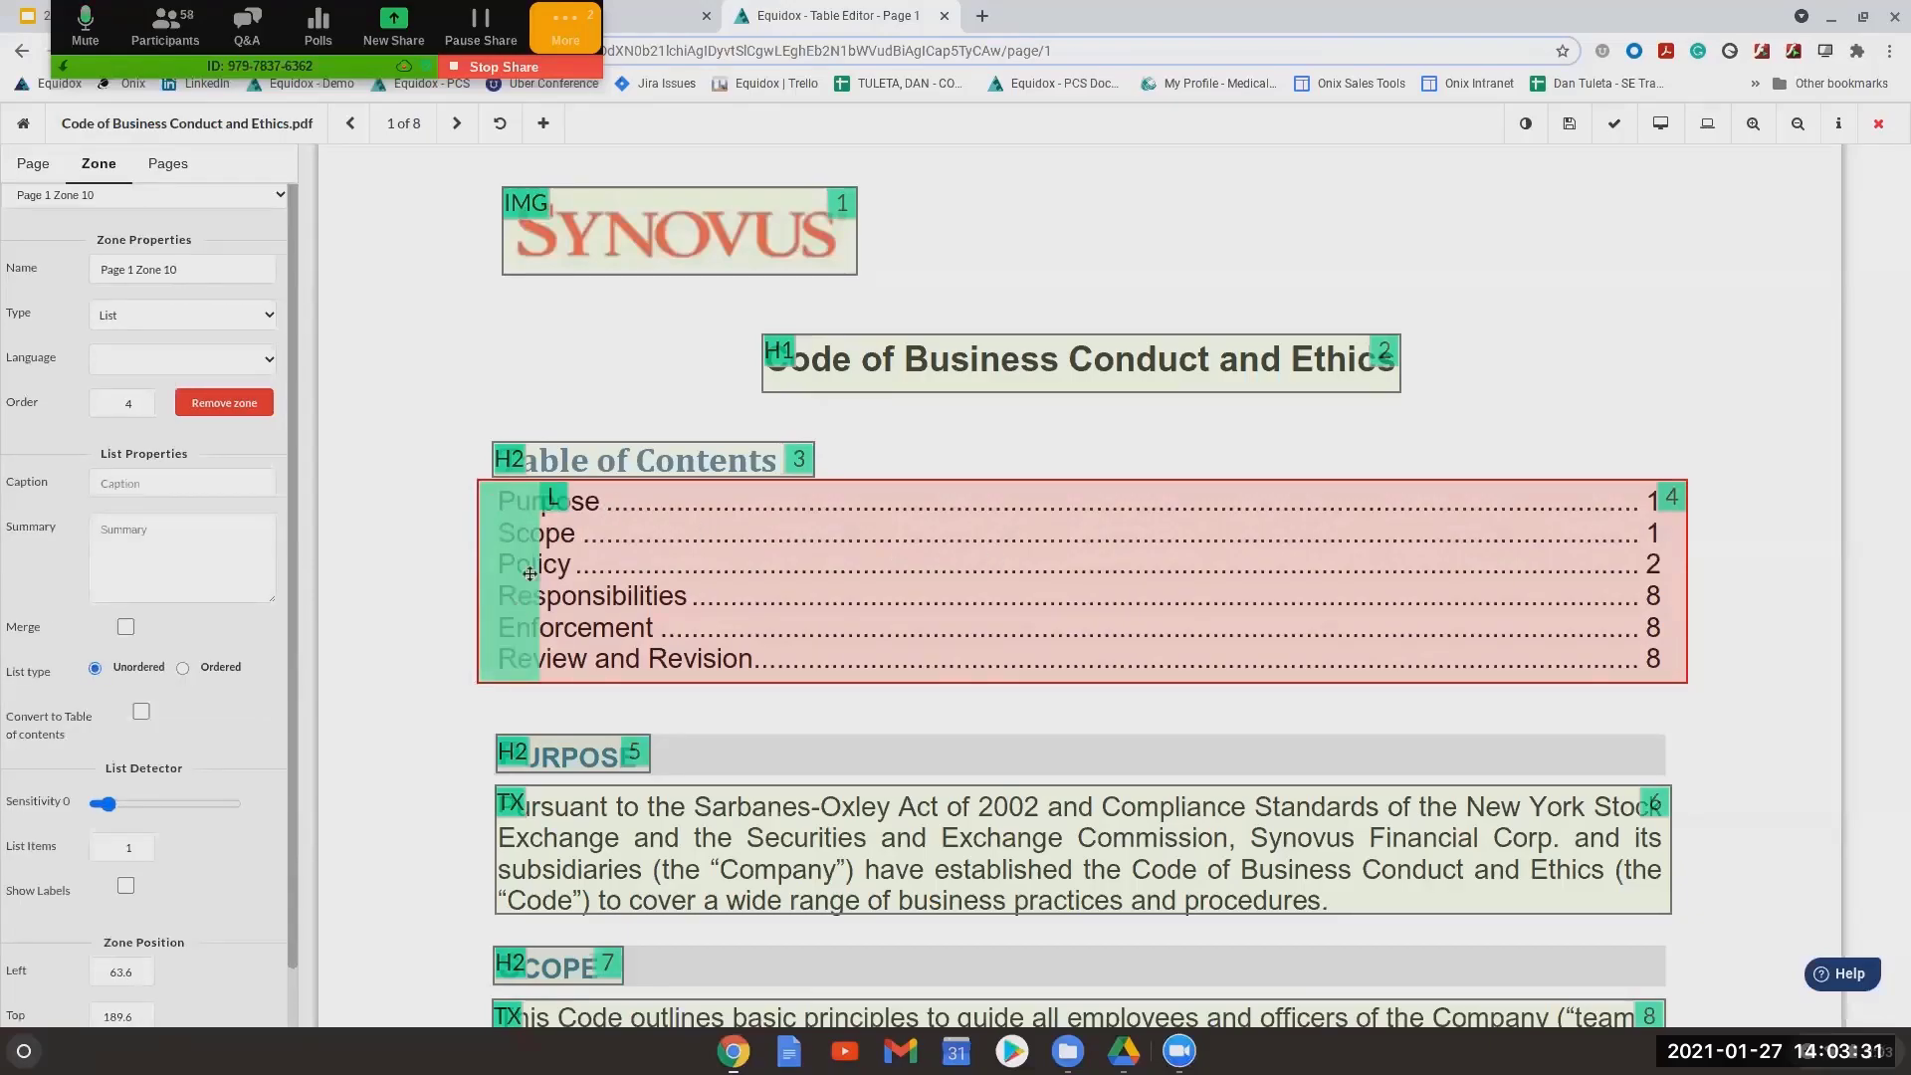
click(179, 314)
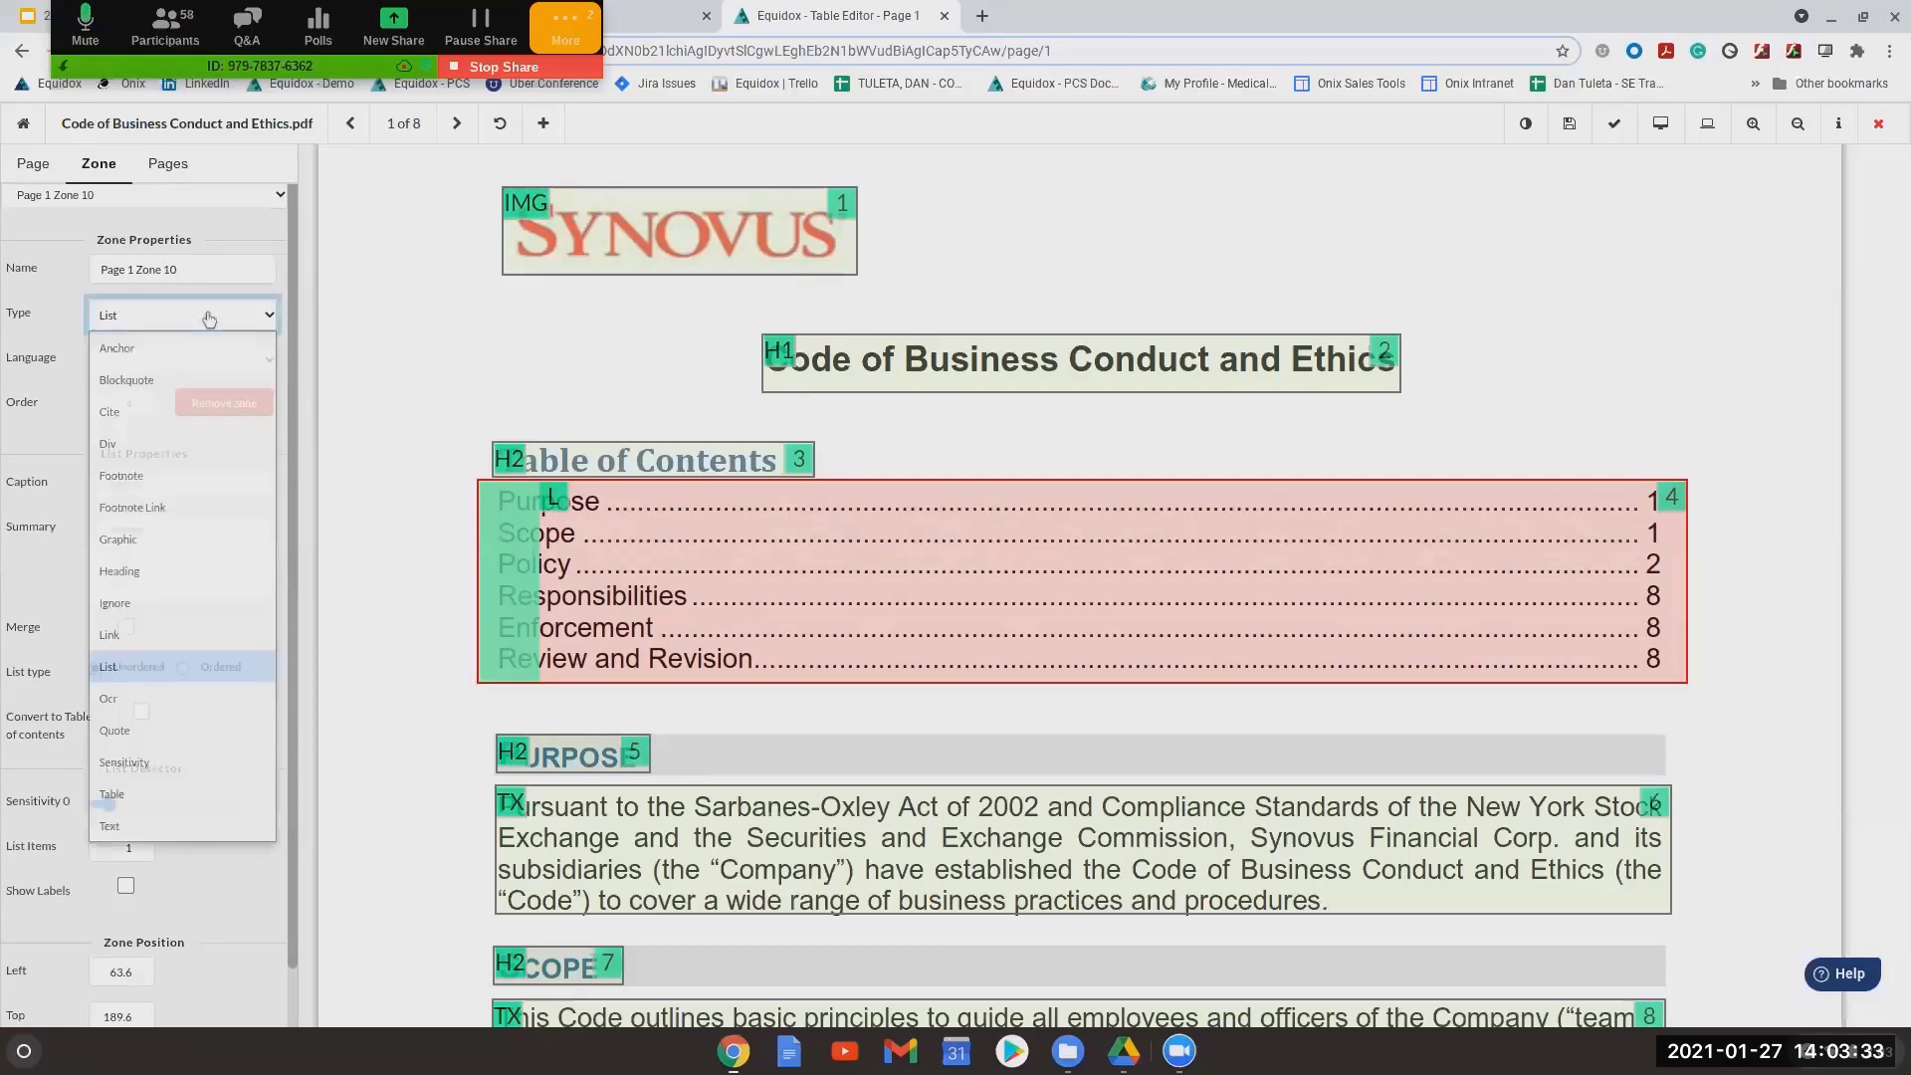
click(235, 659)
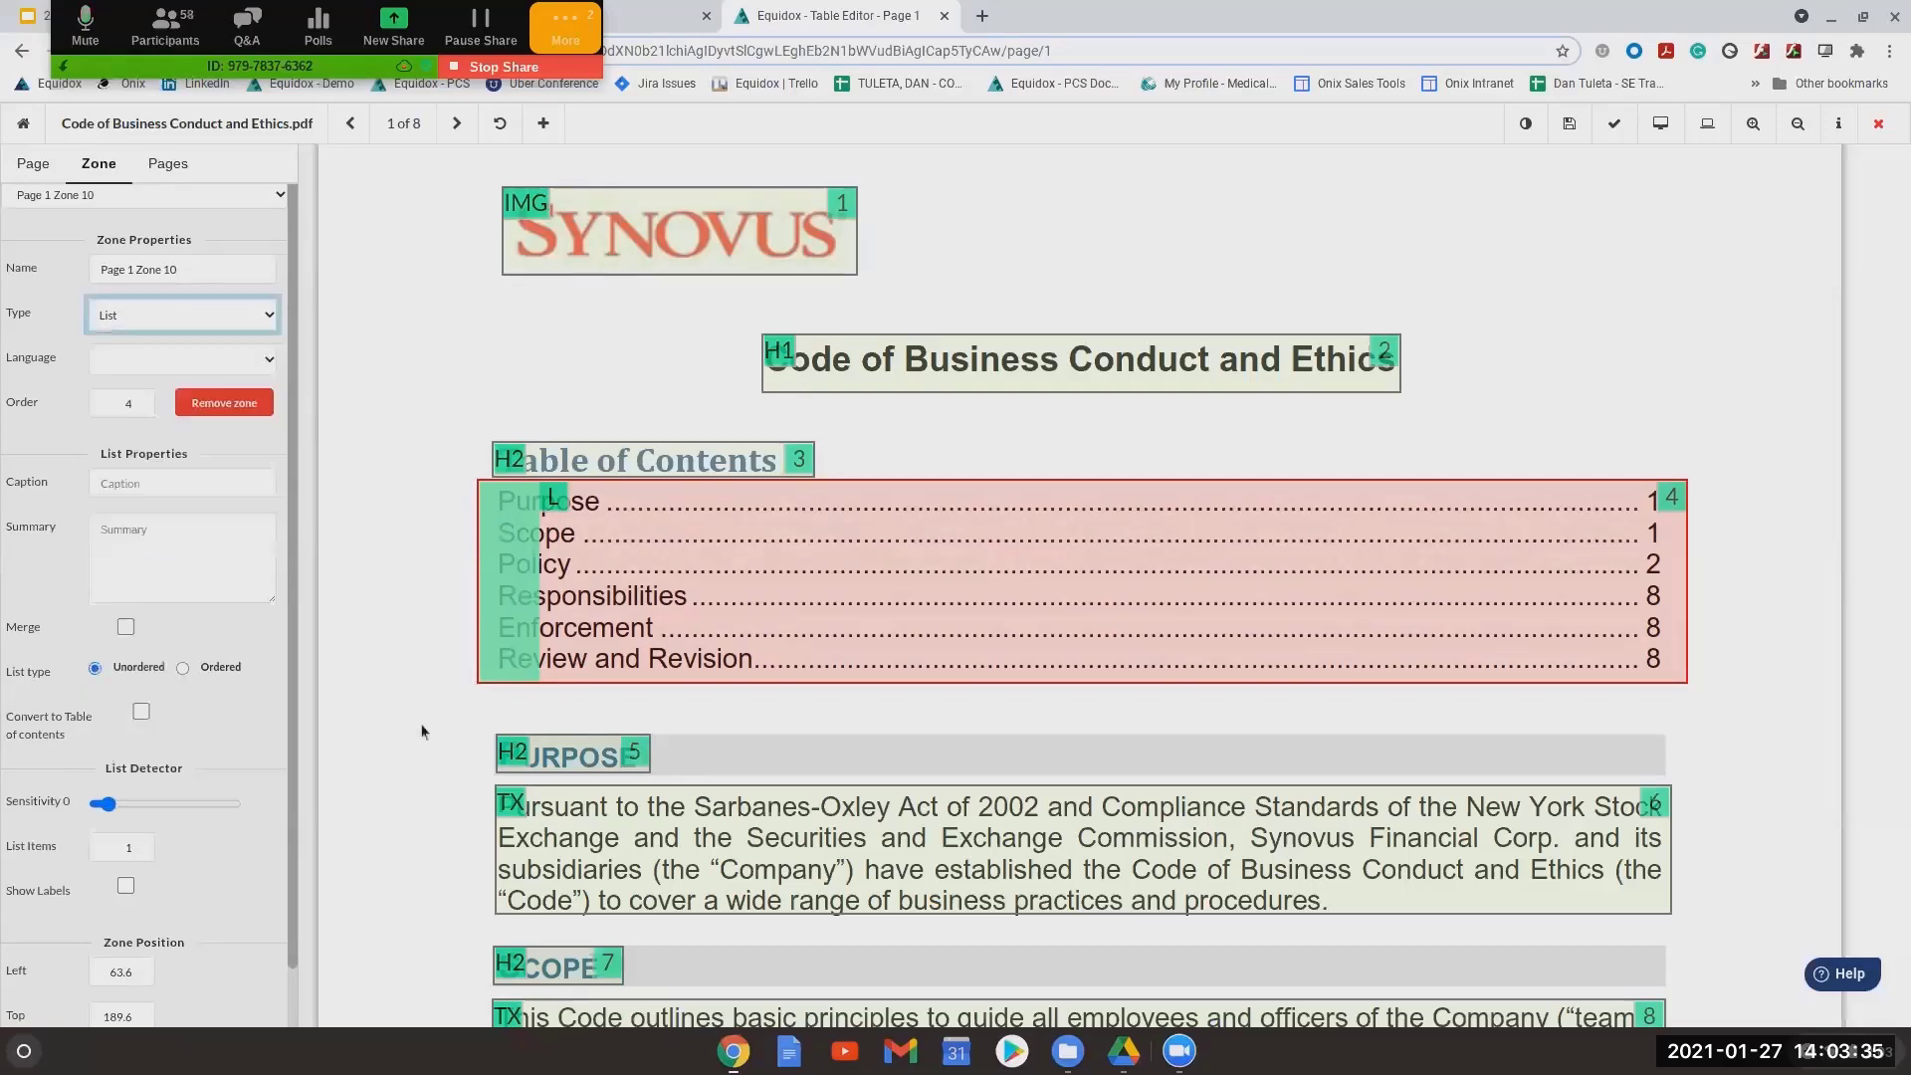
drag(613, 563, 579, 563)
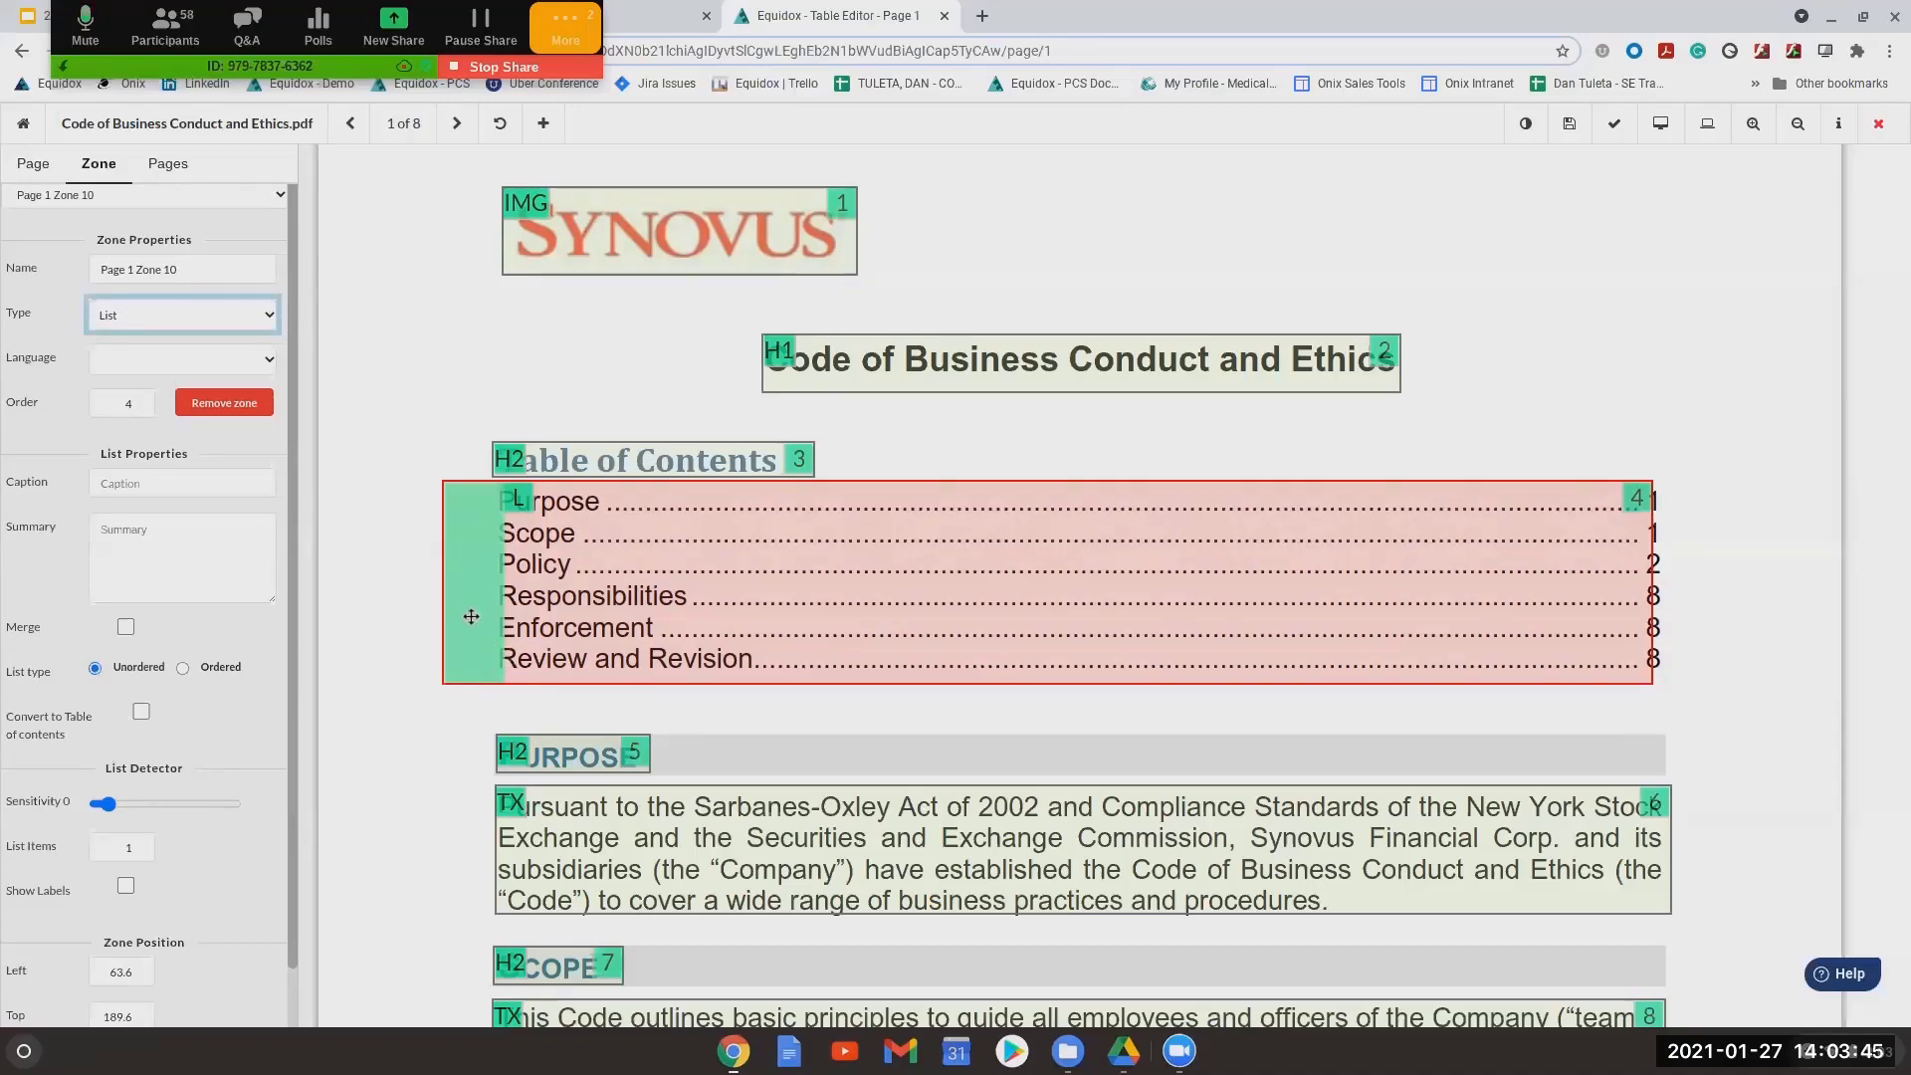
drag(1653, 600, 1690, 600)
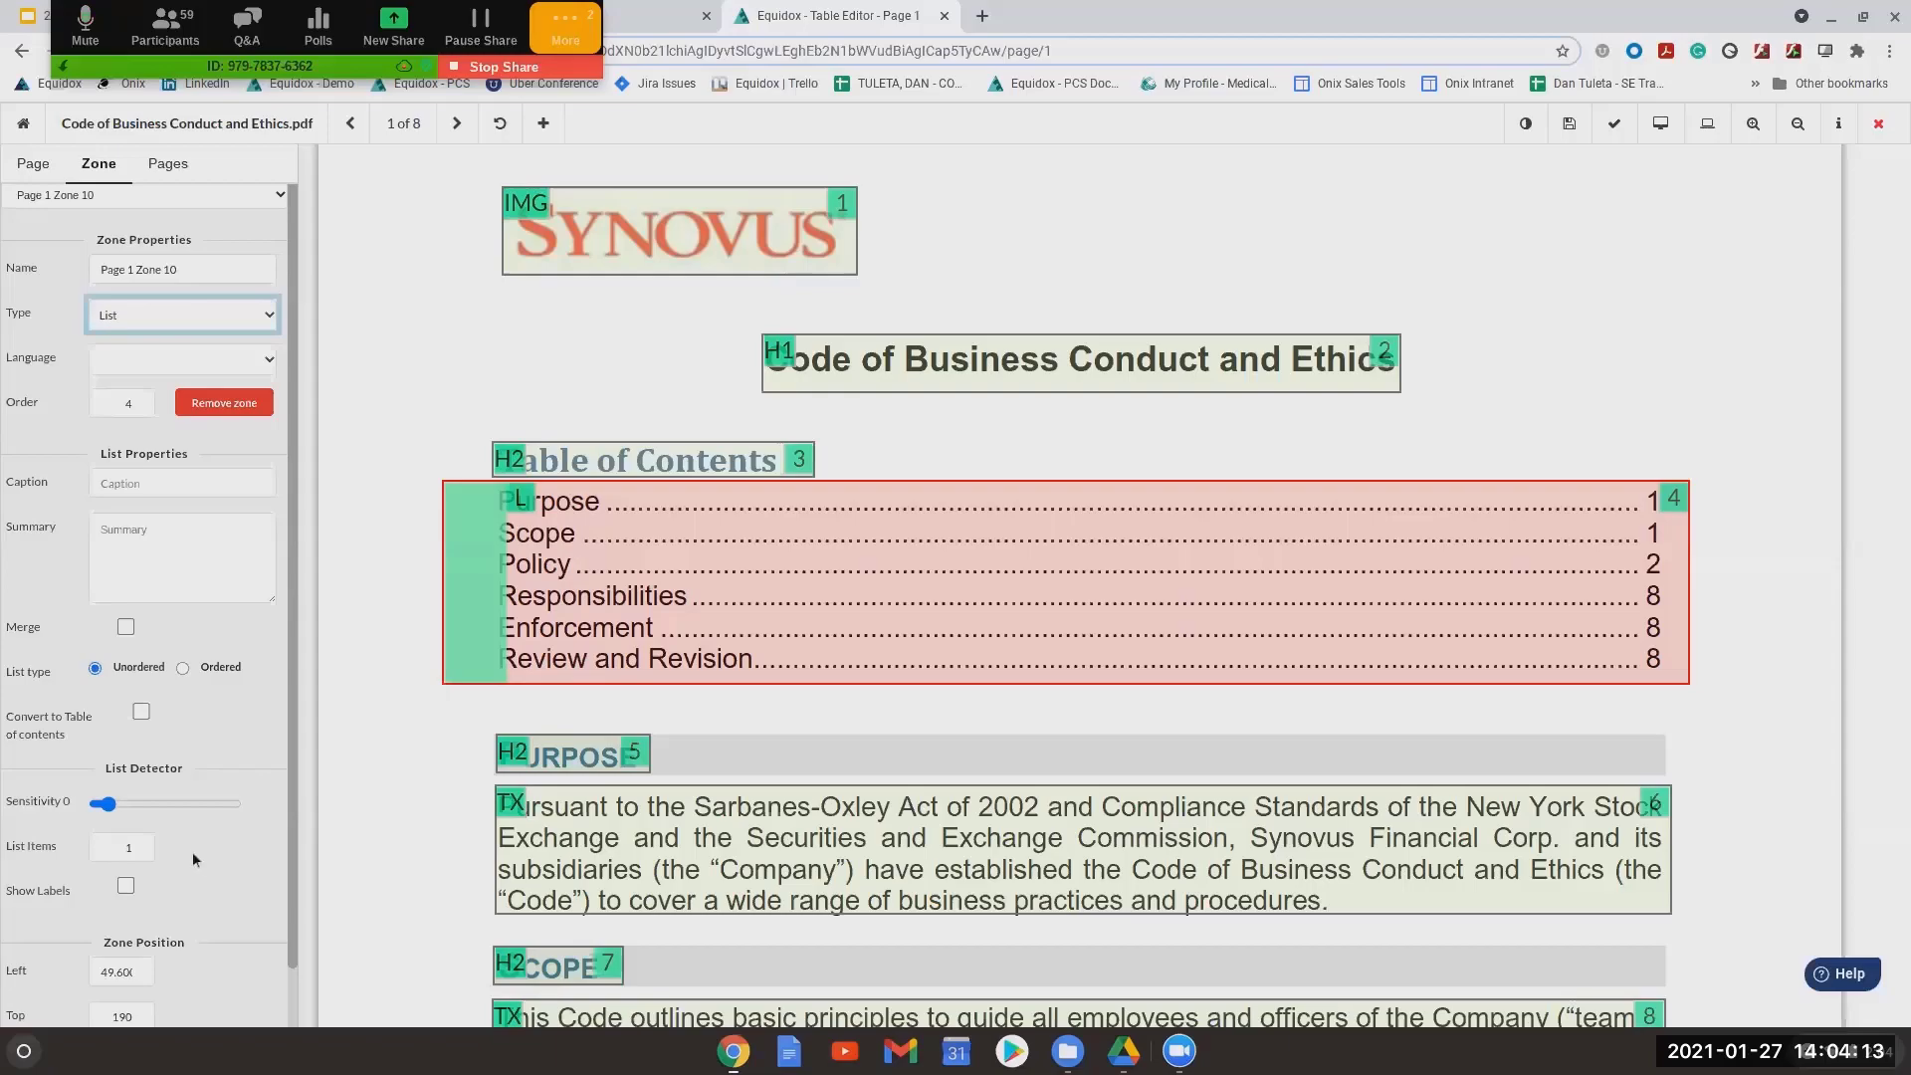
Set the list zone to 6 list items and align the divider lines between the table of contents entries
click(141, 843)
click(141, 843)
click(141, 843)
click(140, 843)
click(140, 843)
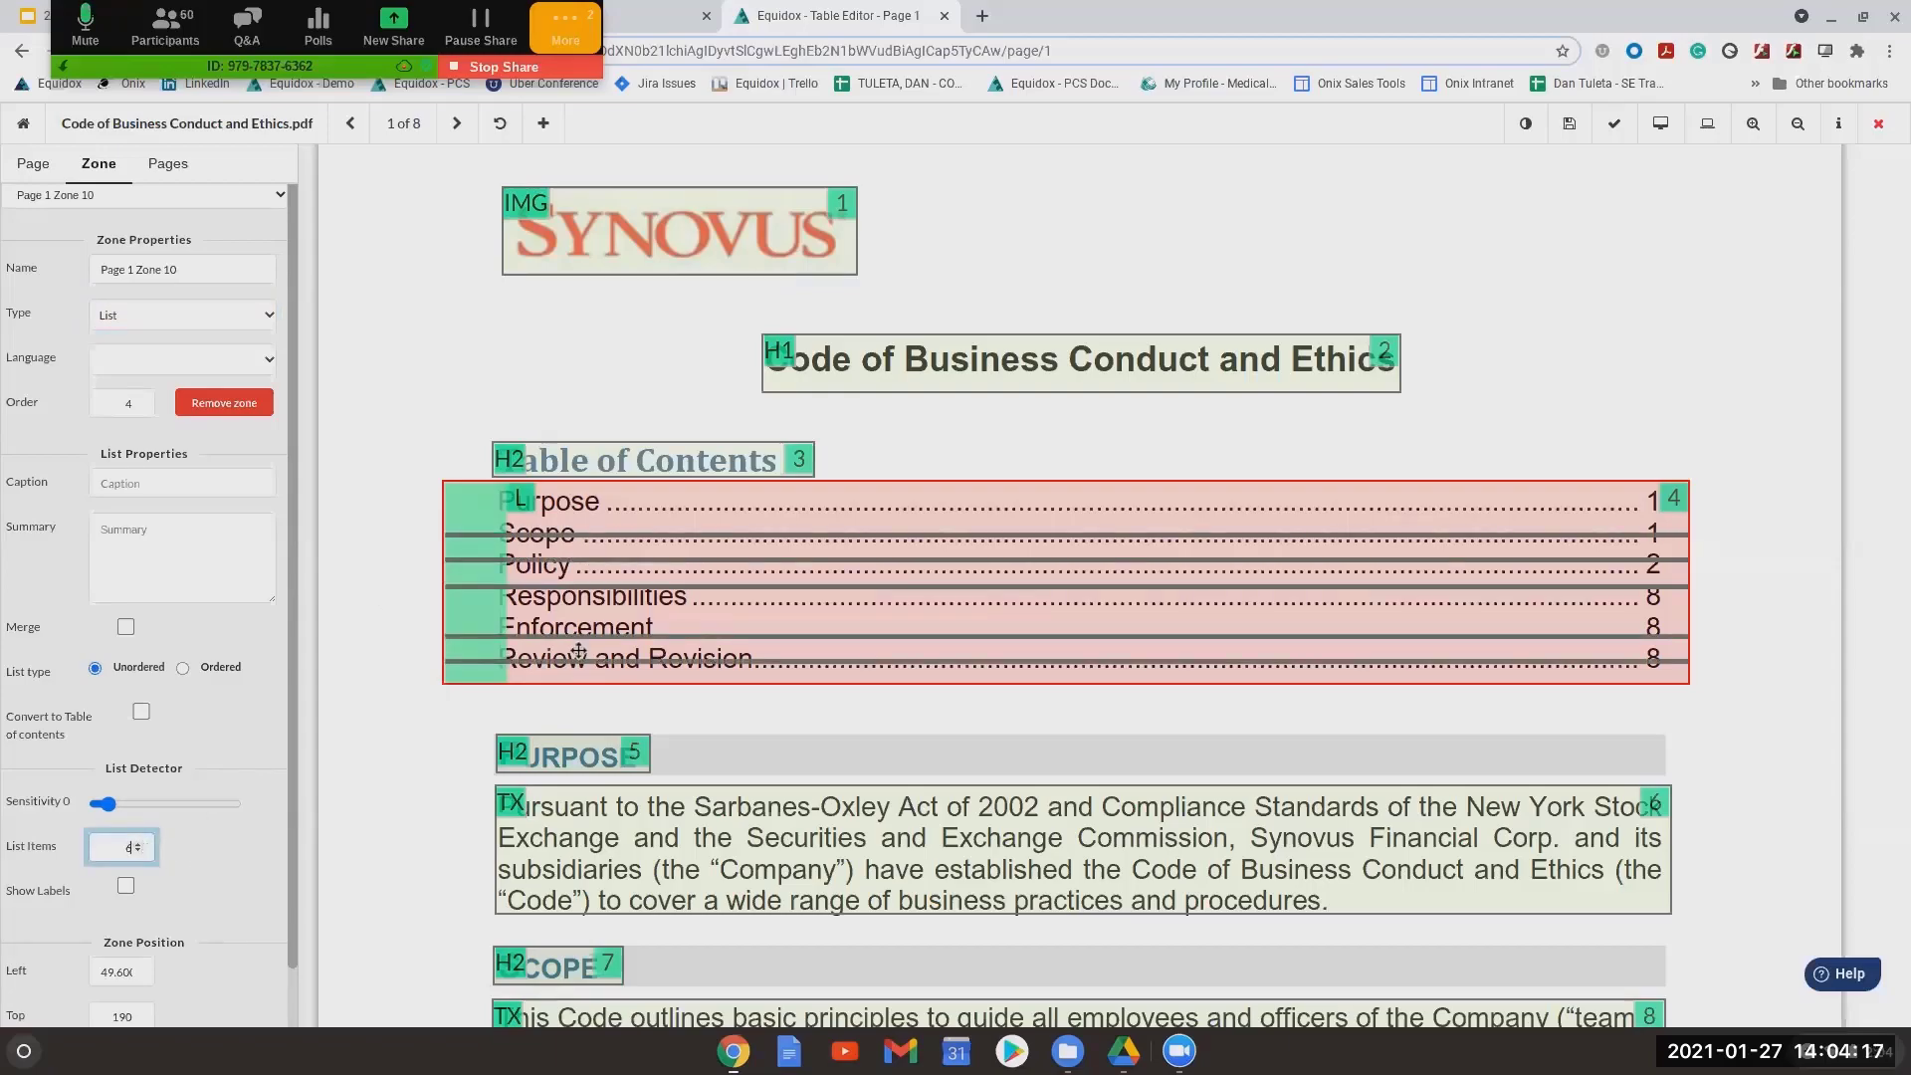
drag(600, 536, 608, 645)
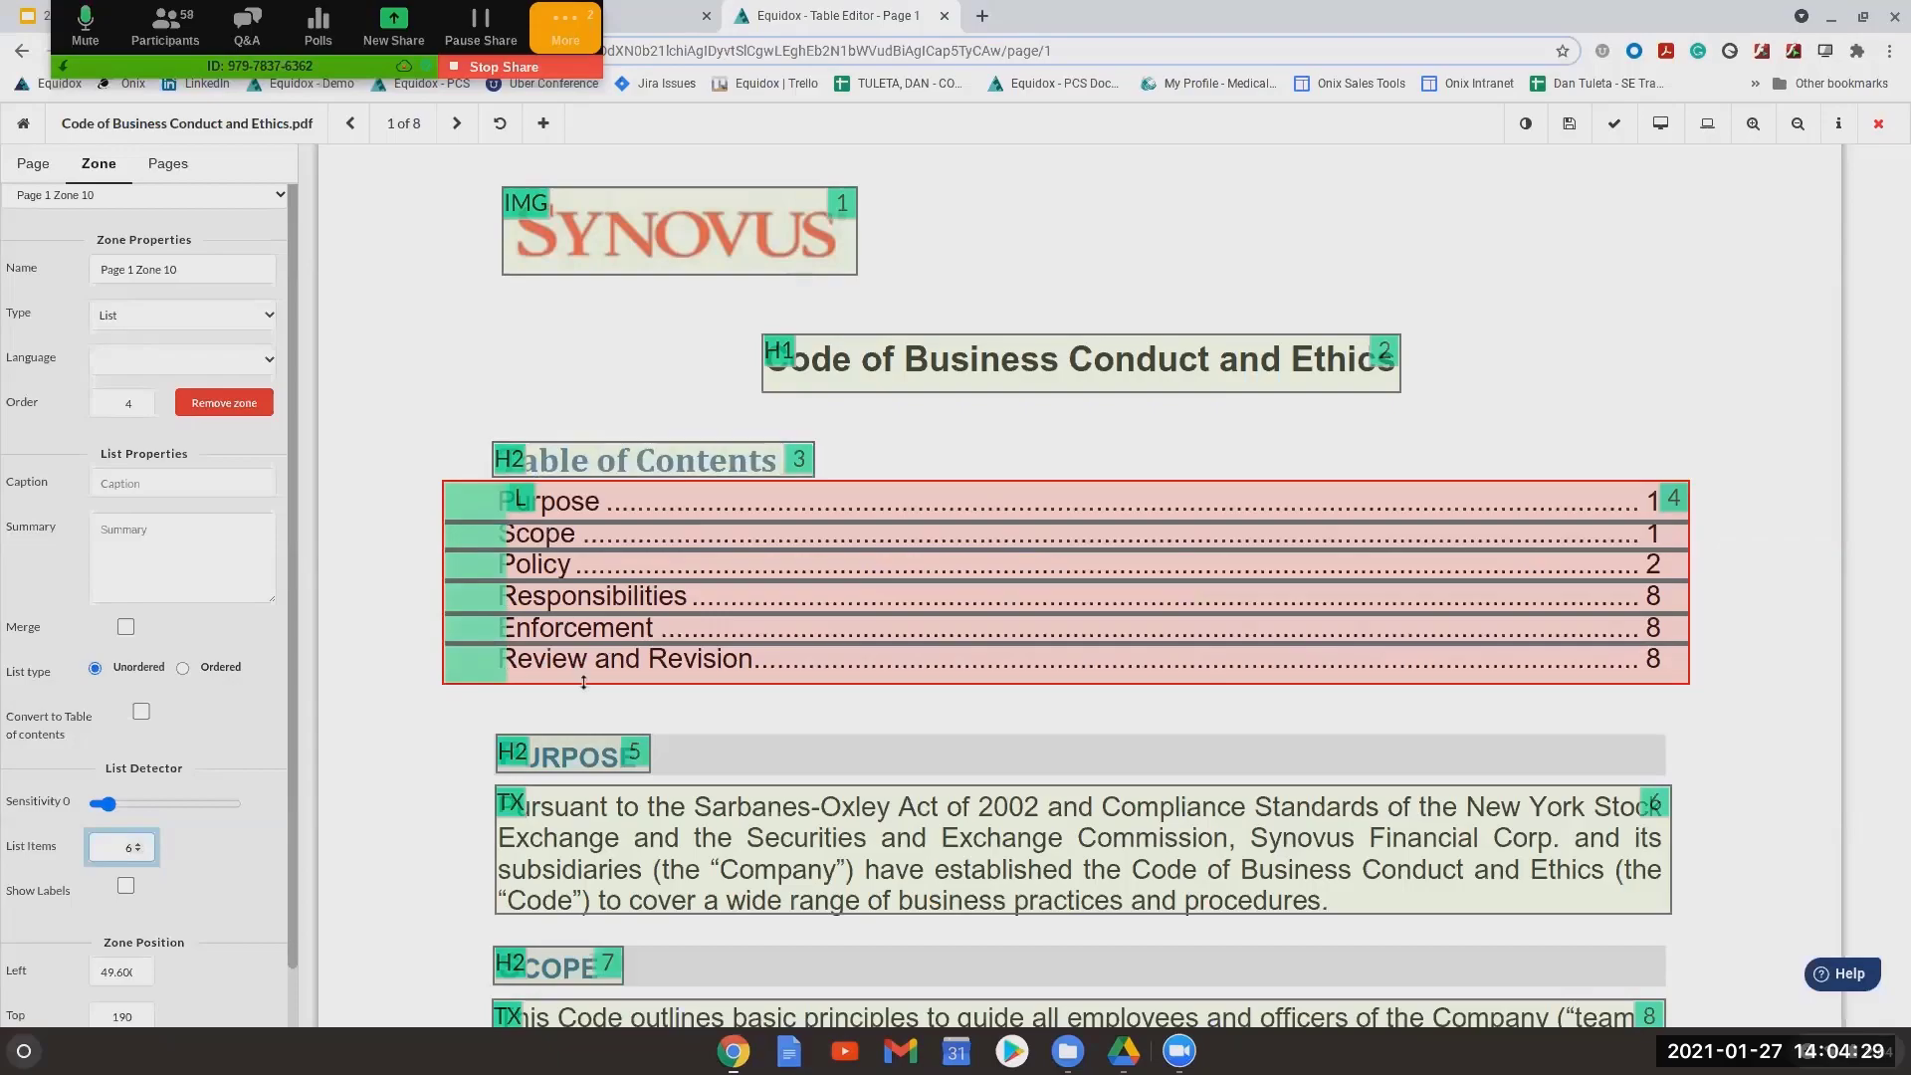
Preview the page, check how the table of contents list is rendered, and return to the editor
click(1659, 126)
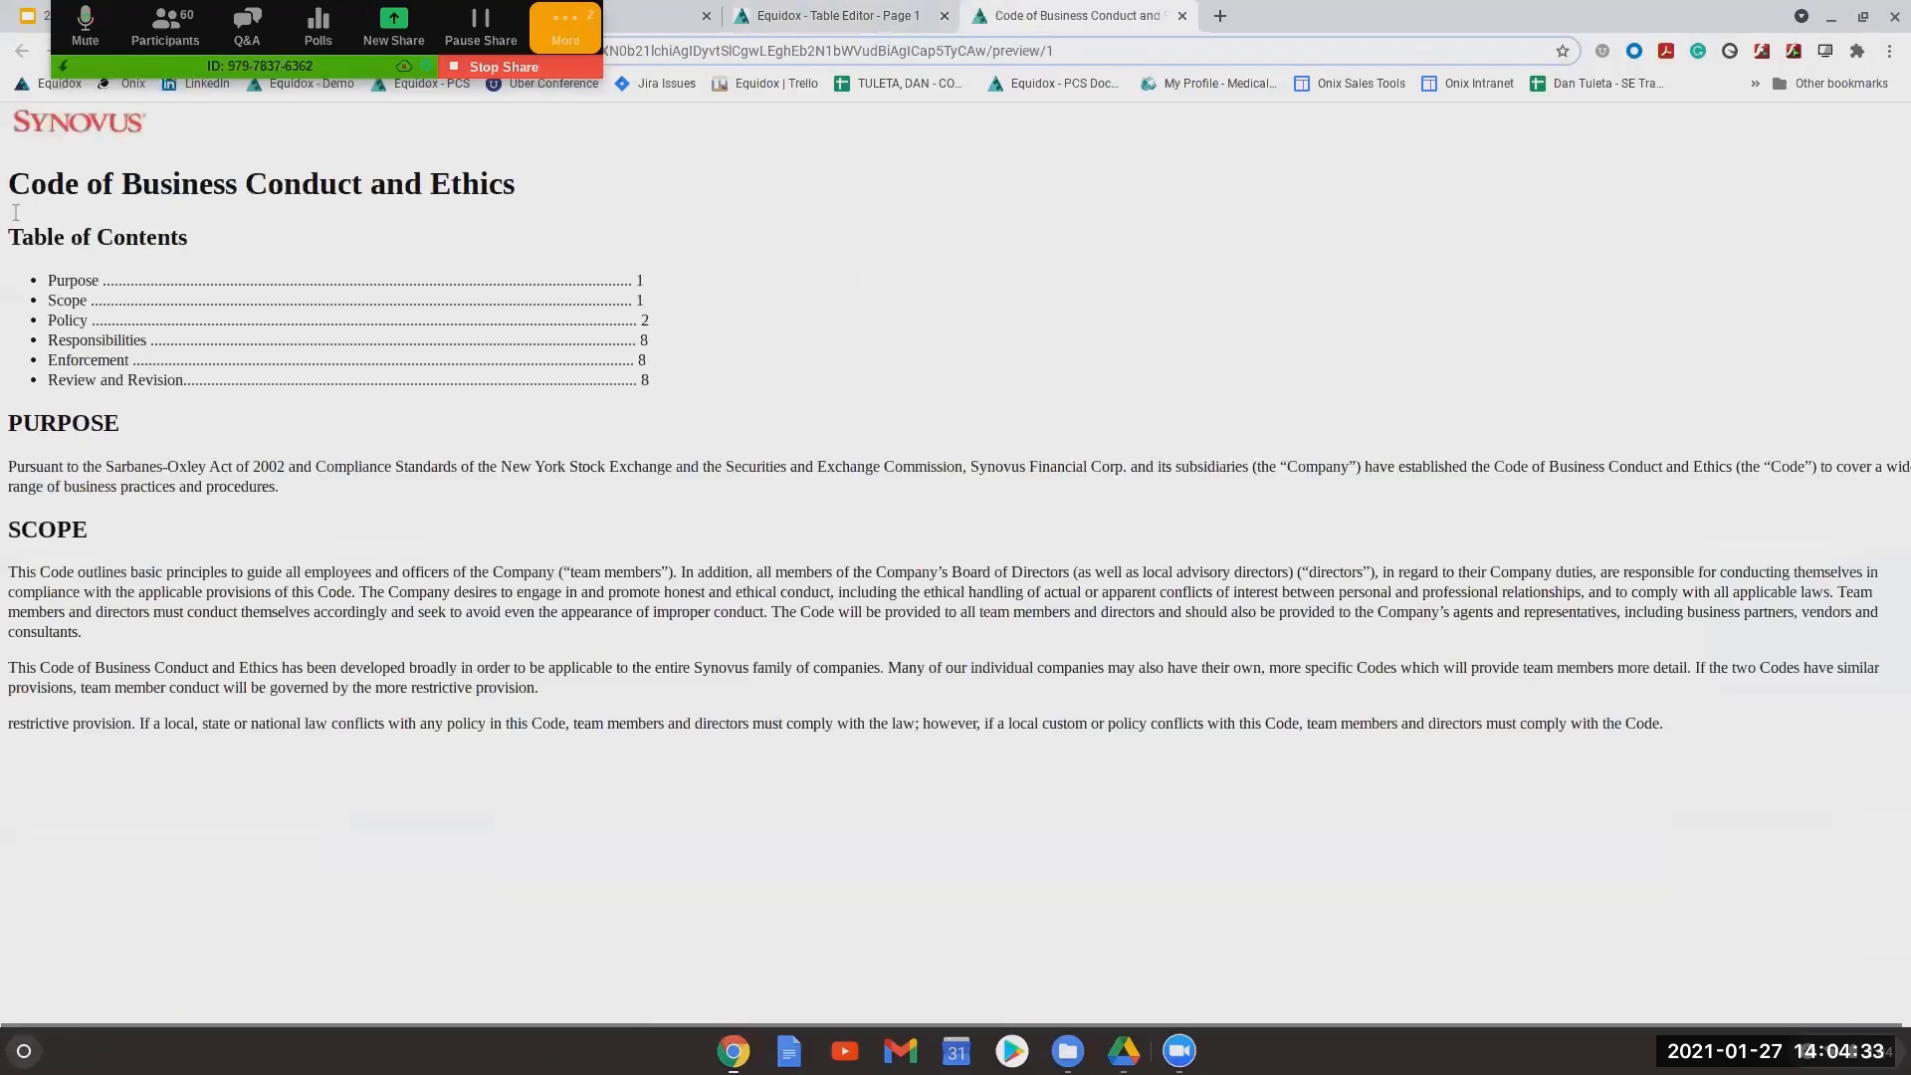
drag(46, 267, 701, 417)
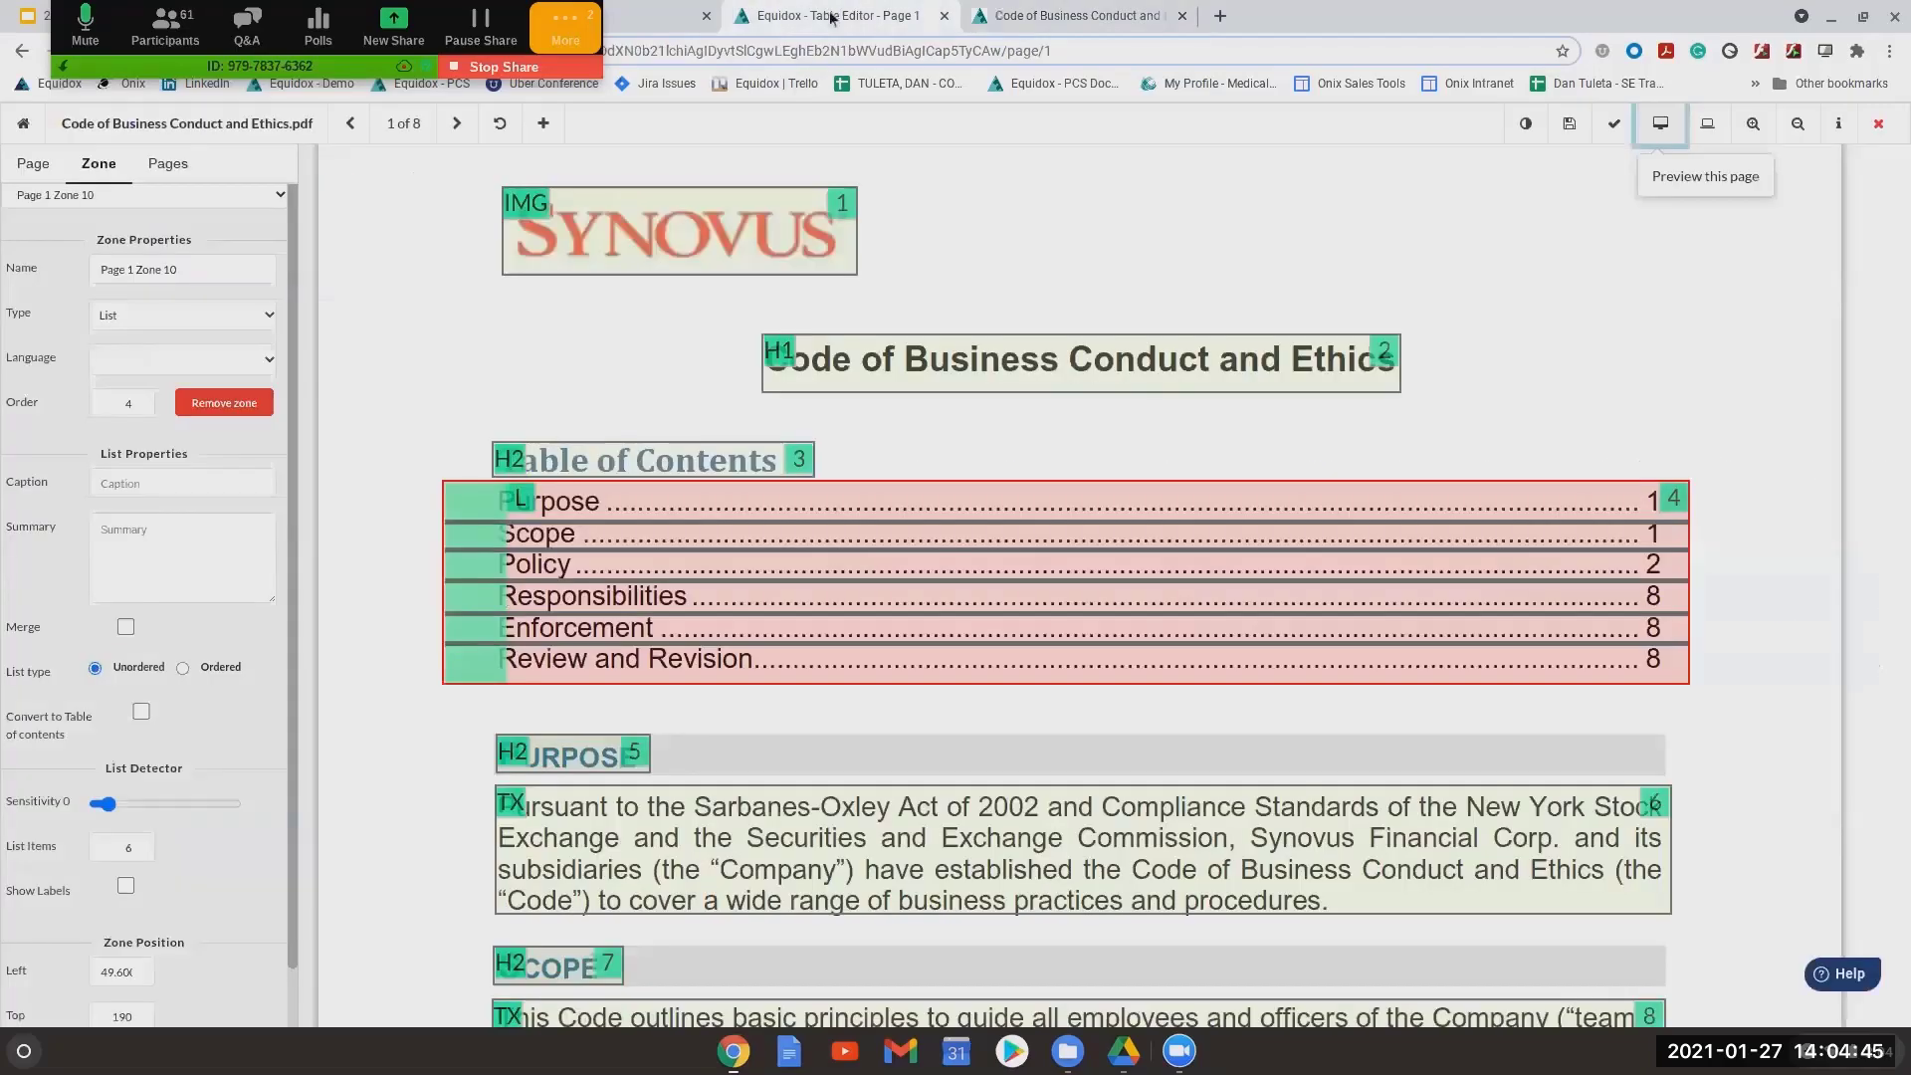
click(834, 15)
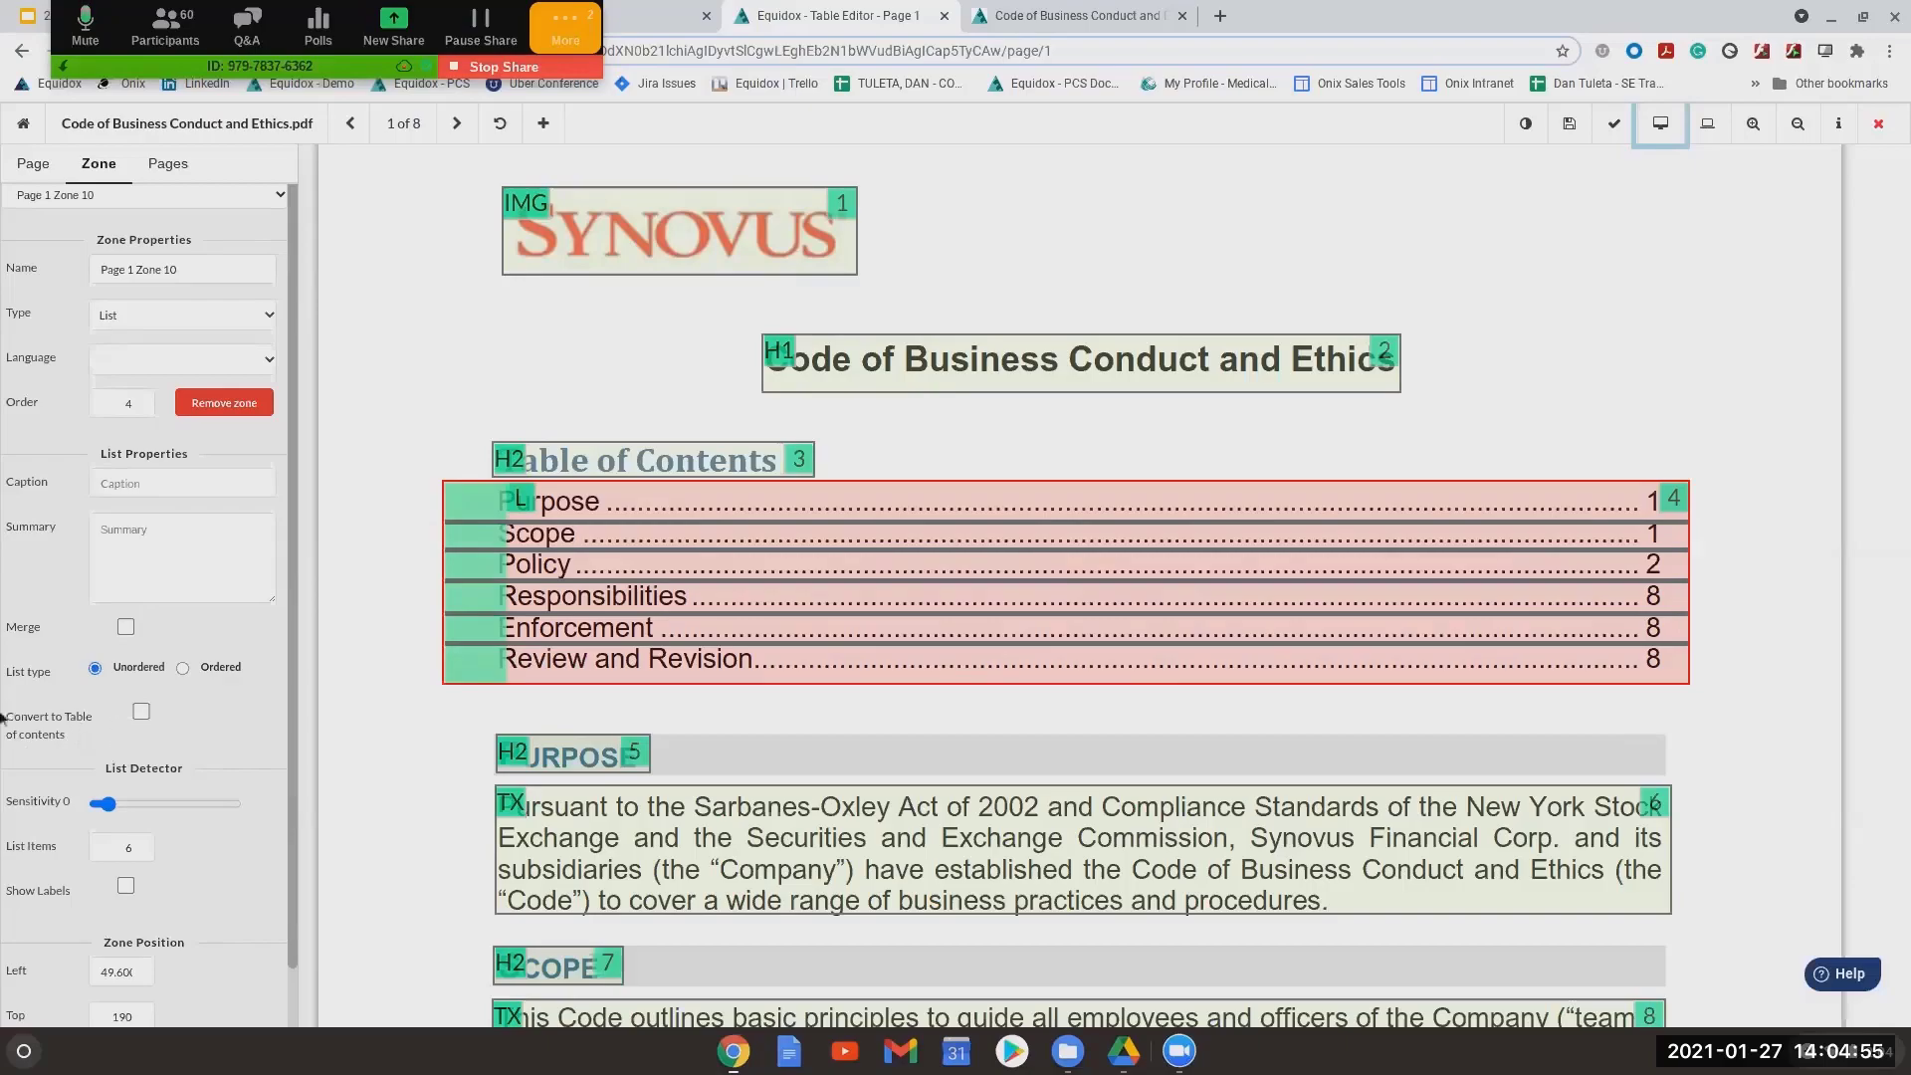
Enable conversion to a table of contents for the list zone and preview the page
click(143, 713)
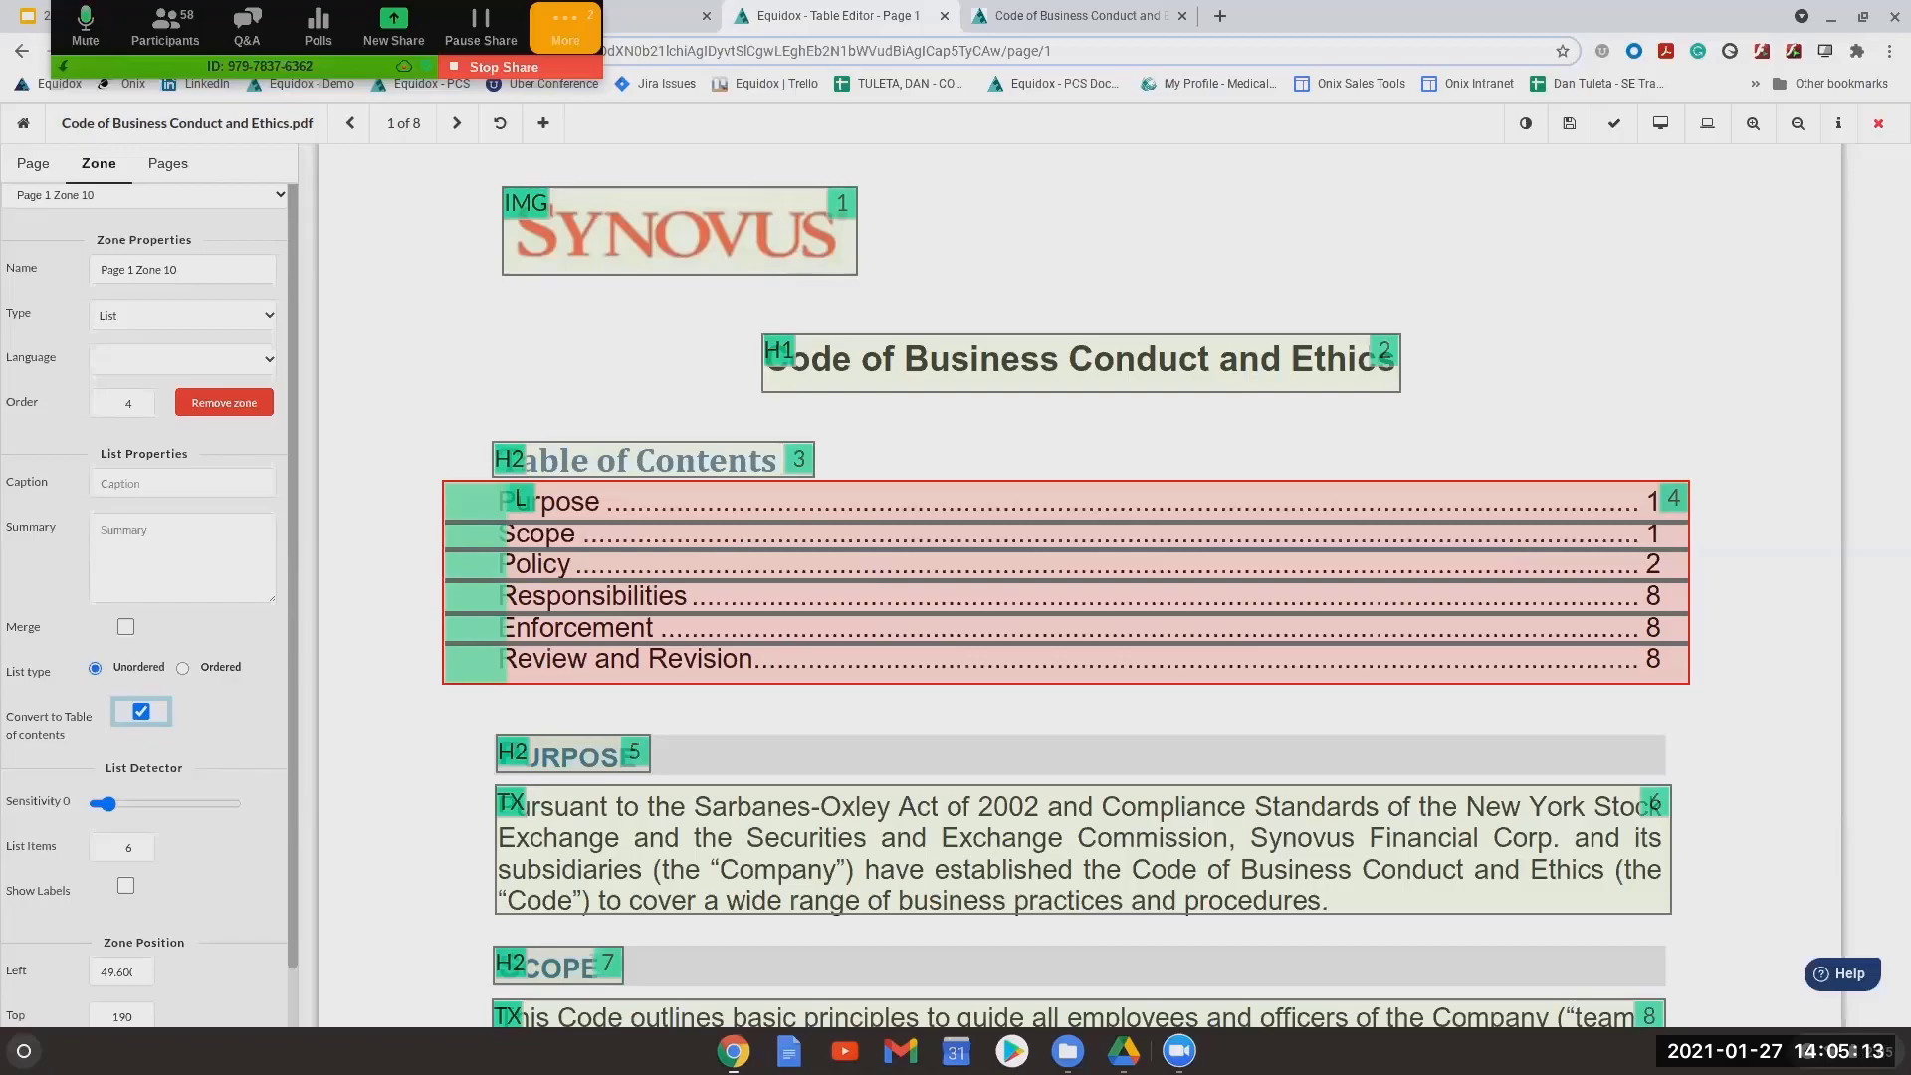
click(1660, 124)
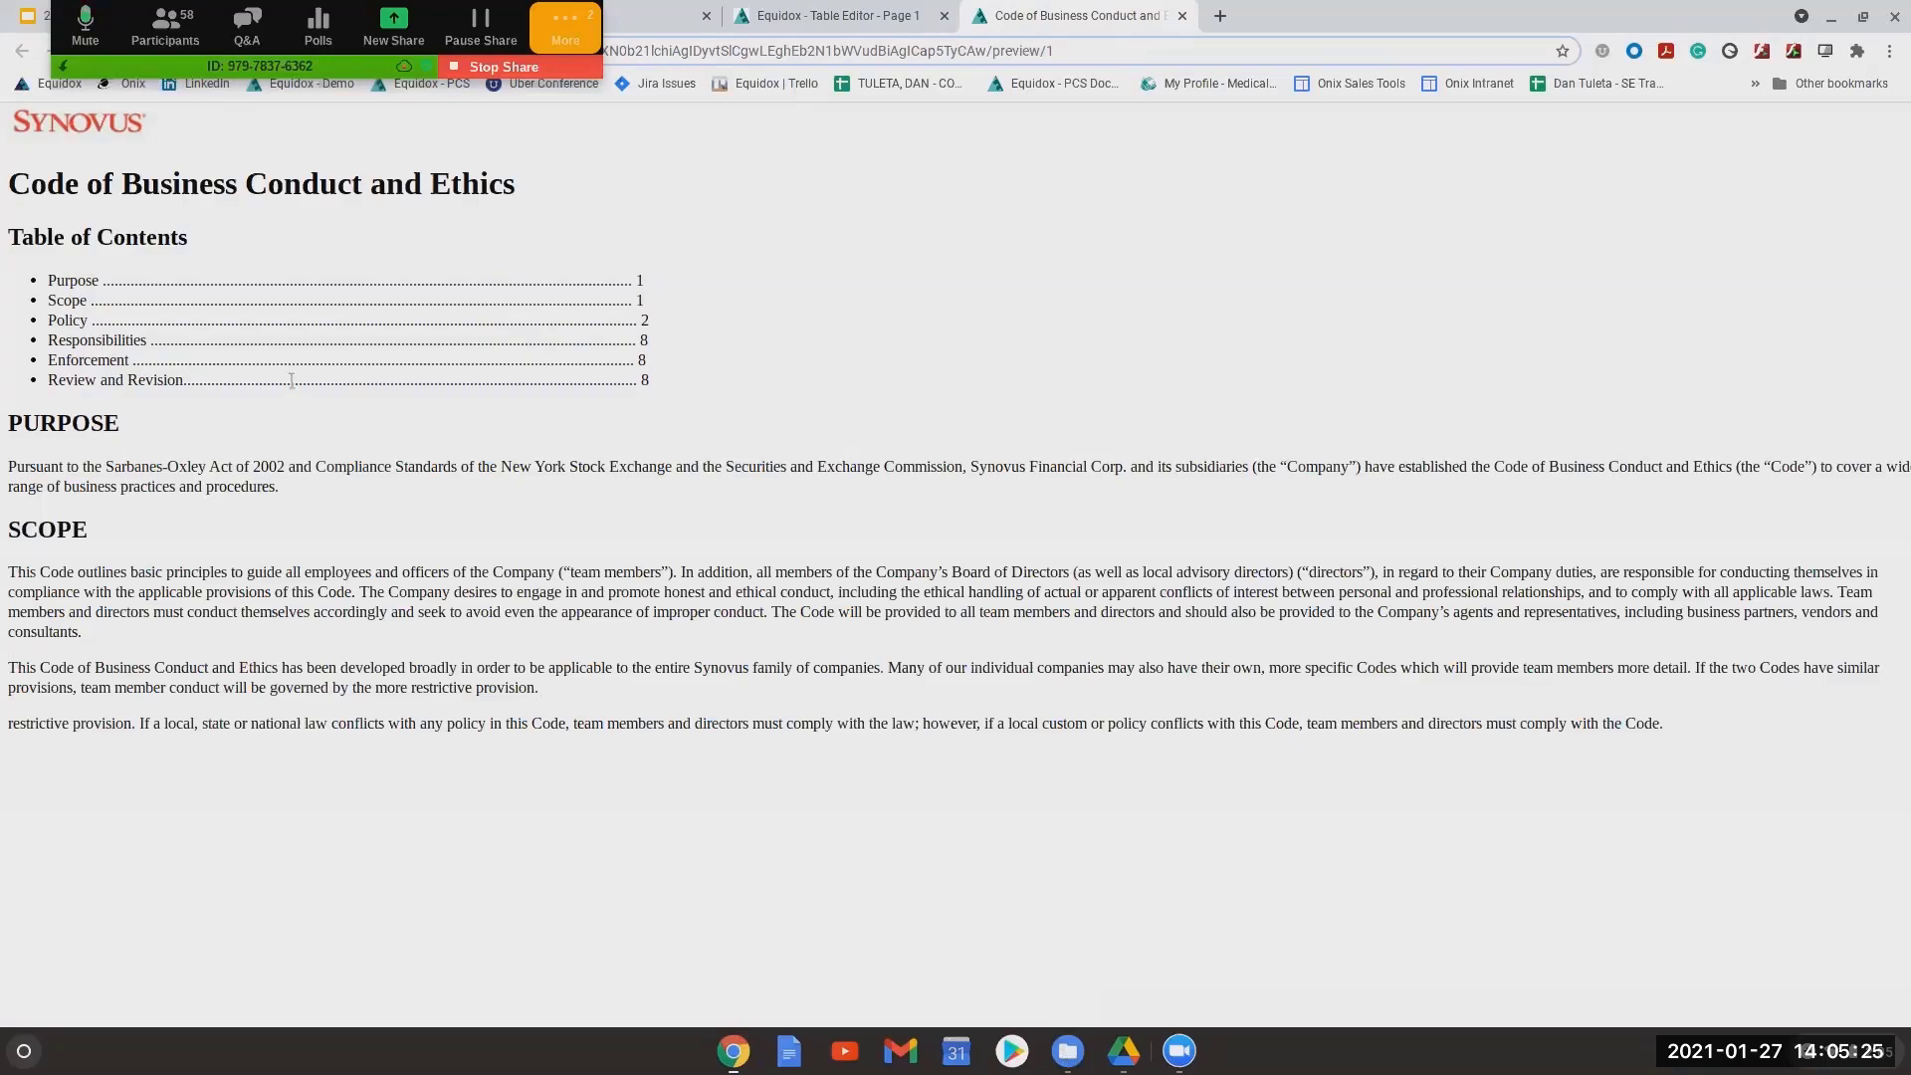
In the Files app's Webinar Documents folder, examine the Synovus tag tree image and the Accessibility Checker results image
click(1082, 1064)
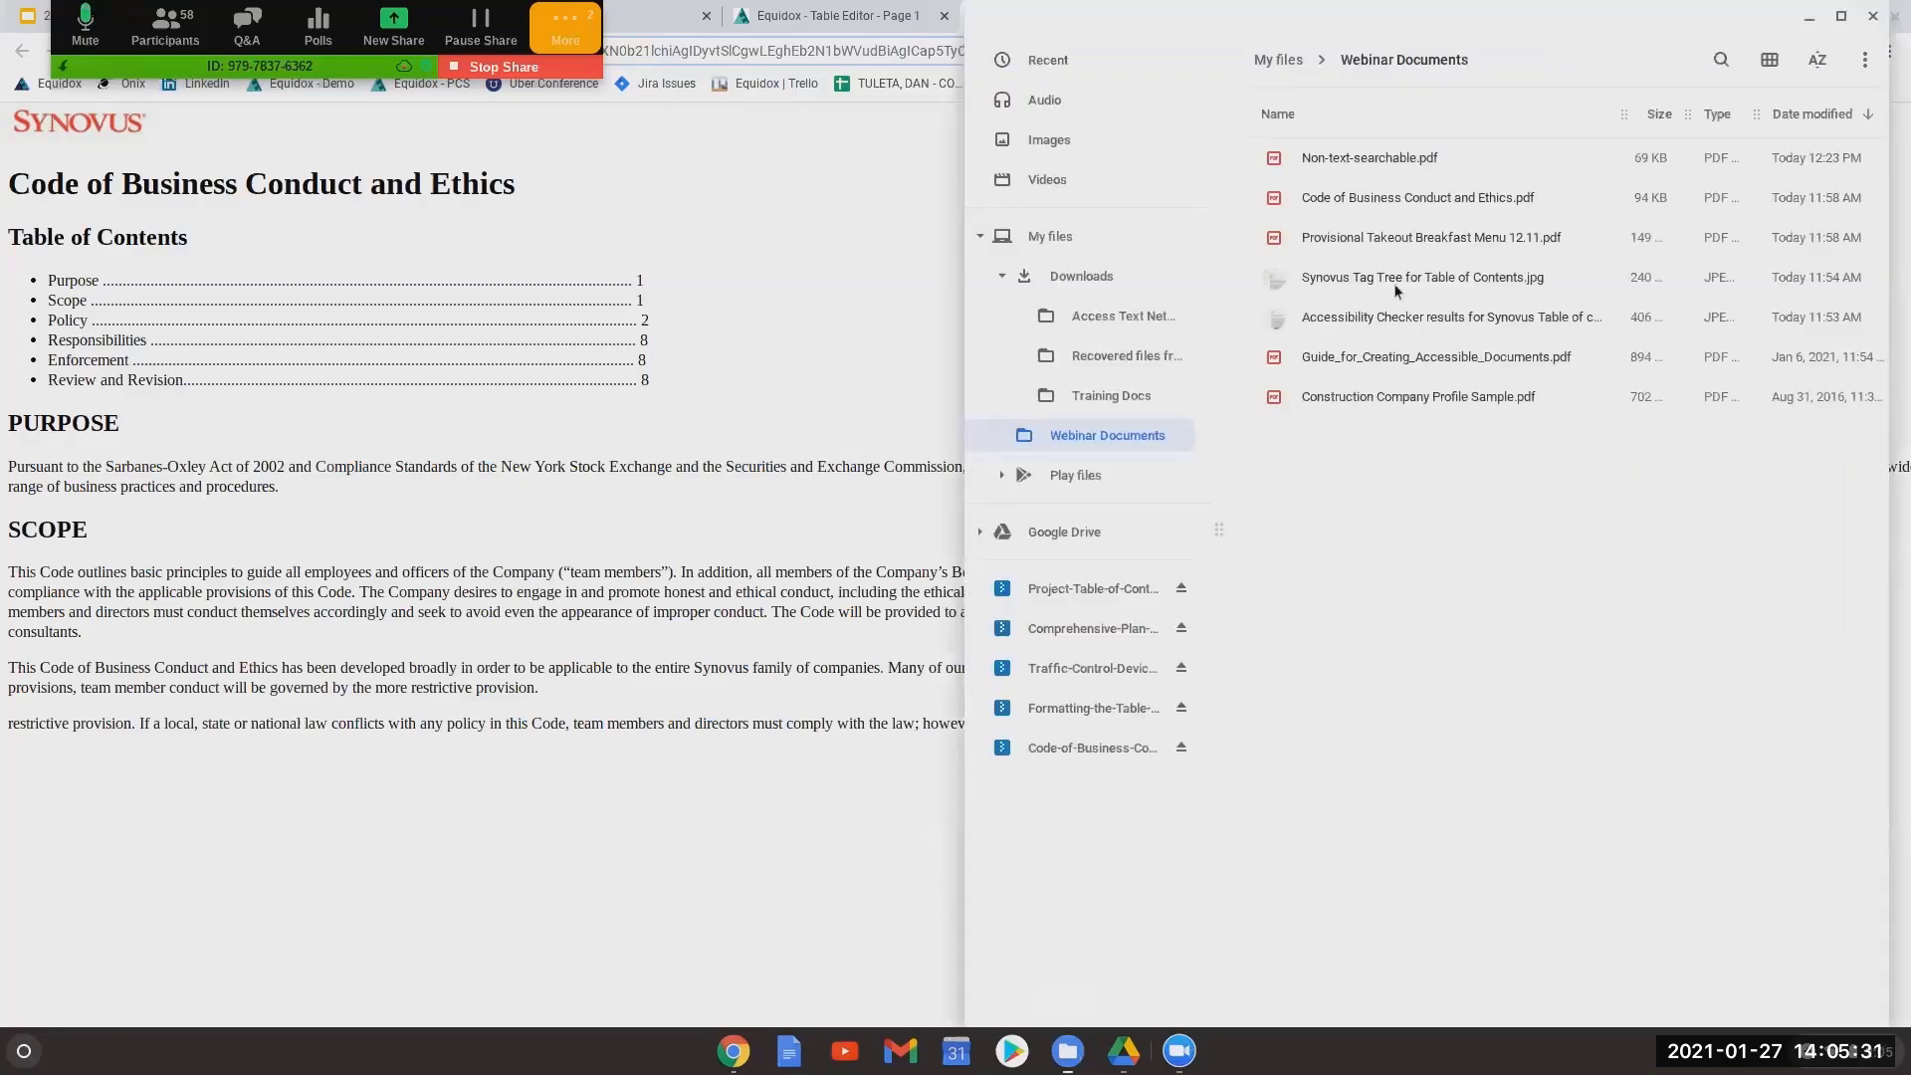
double_click(1395, 282)
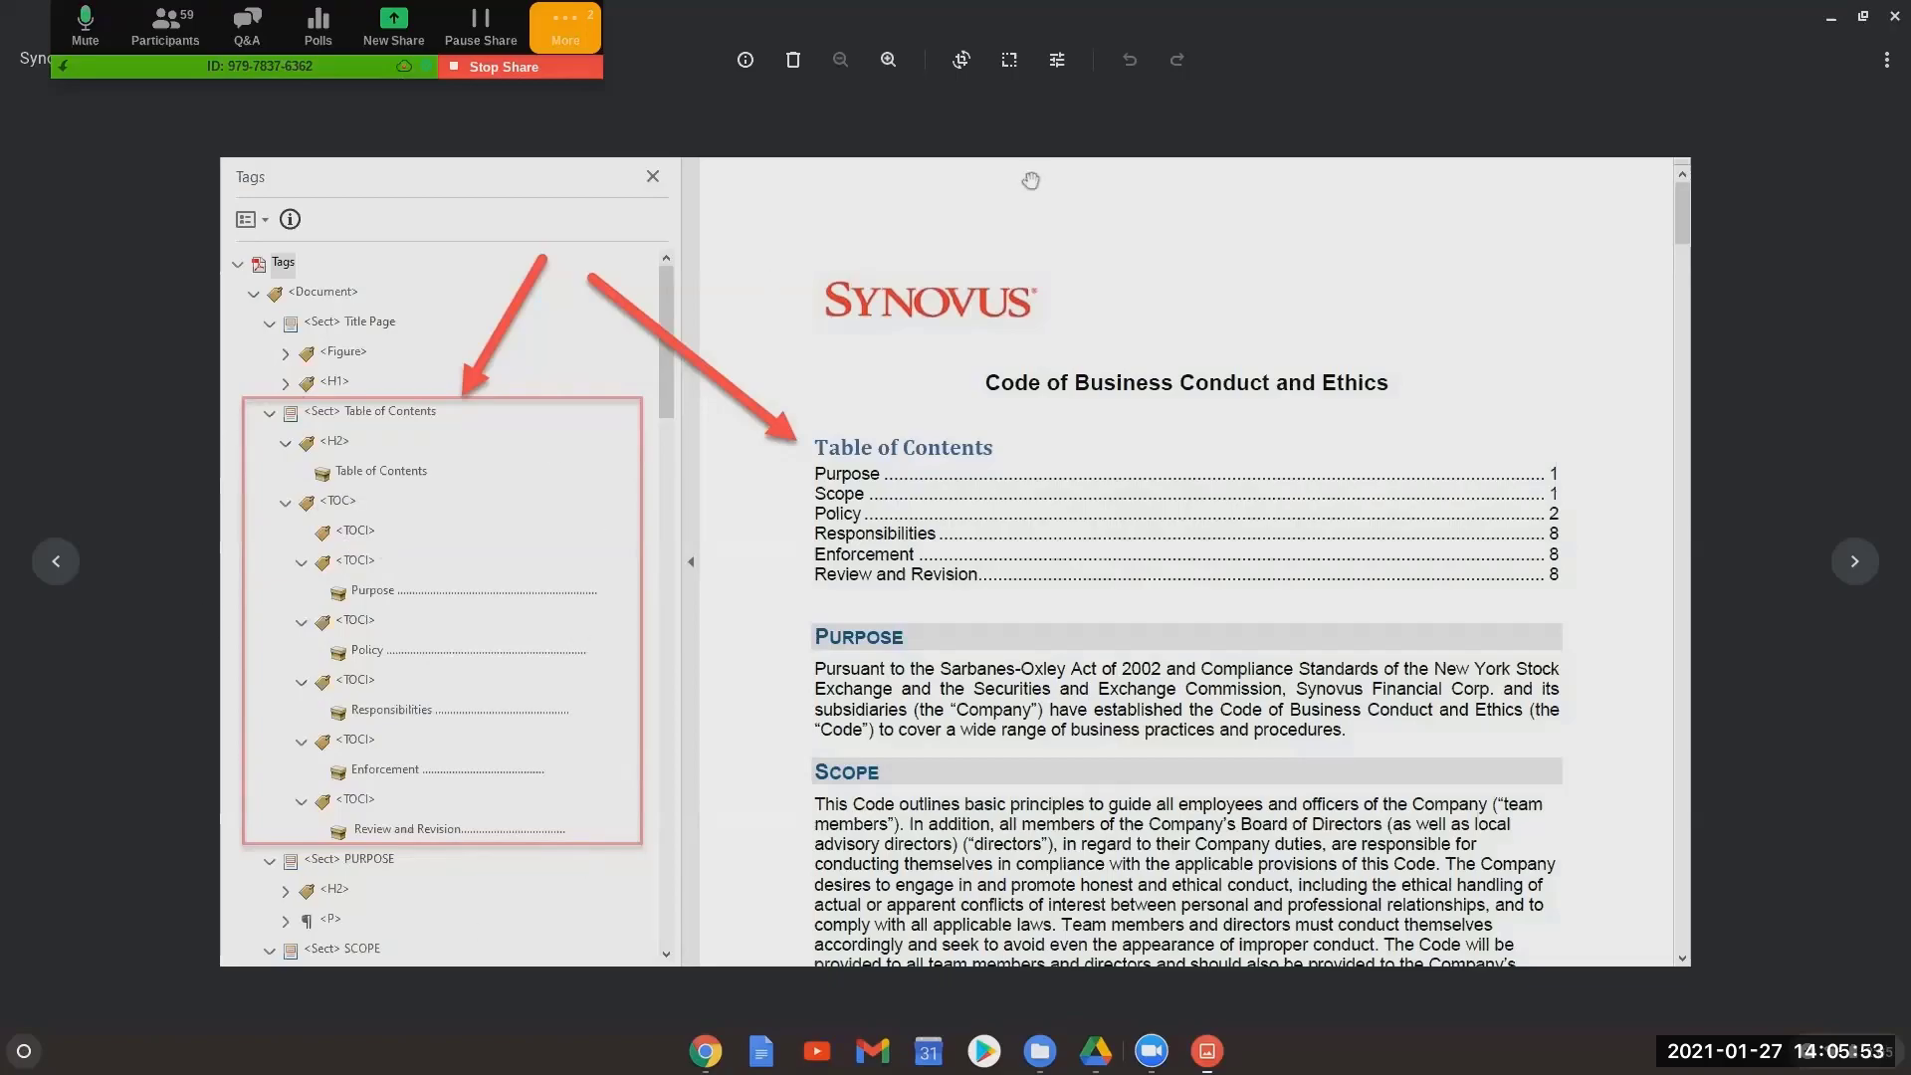
click(1896, 16)
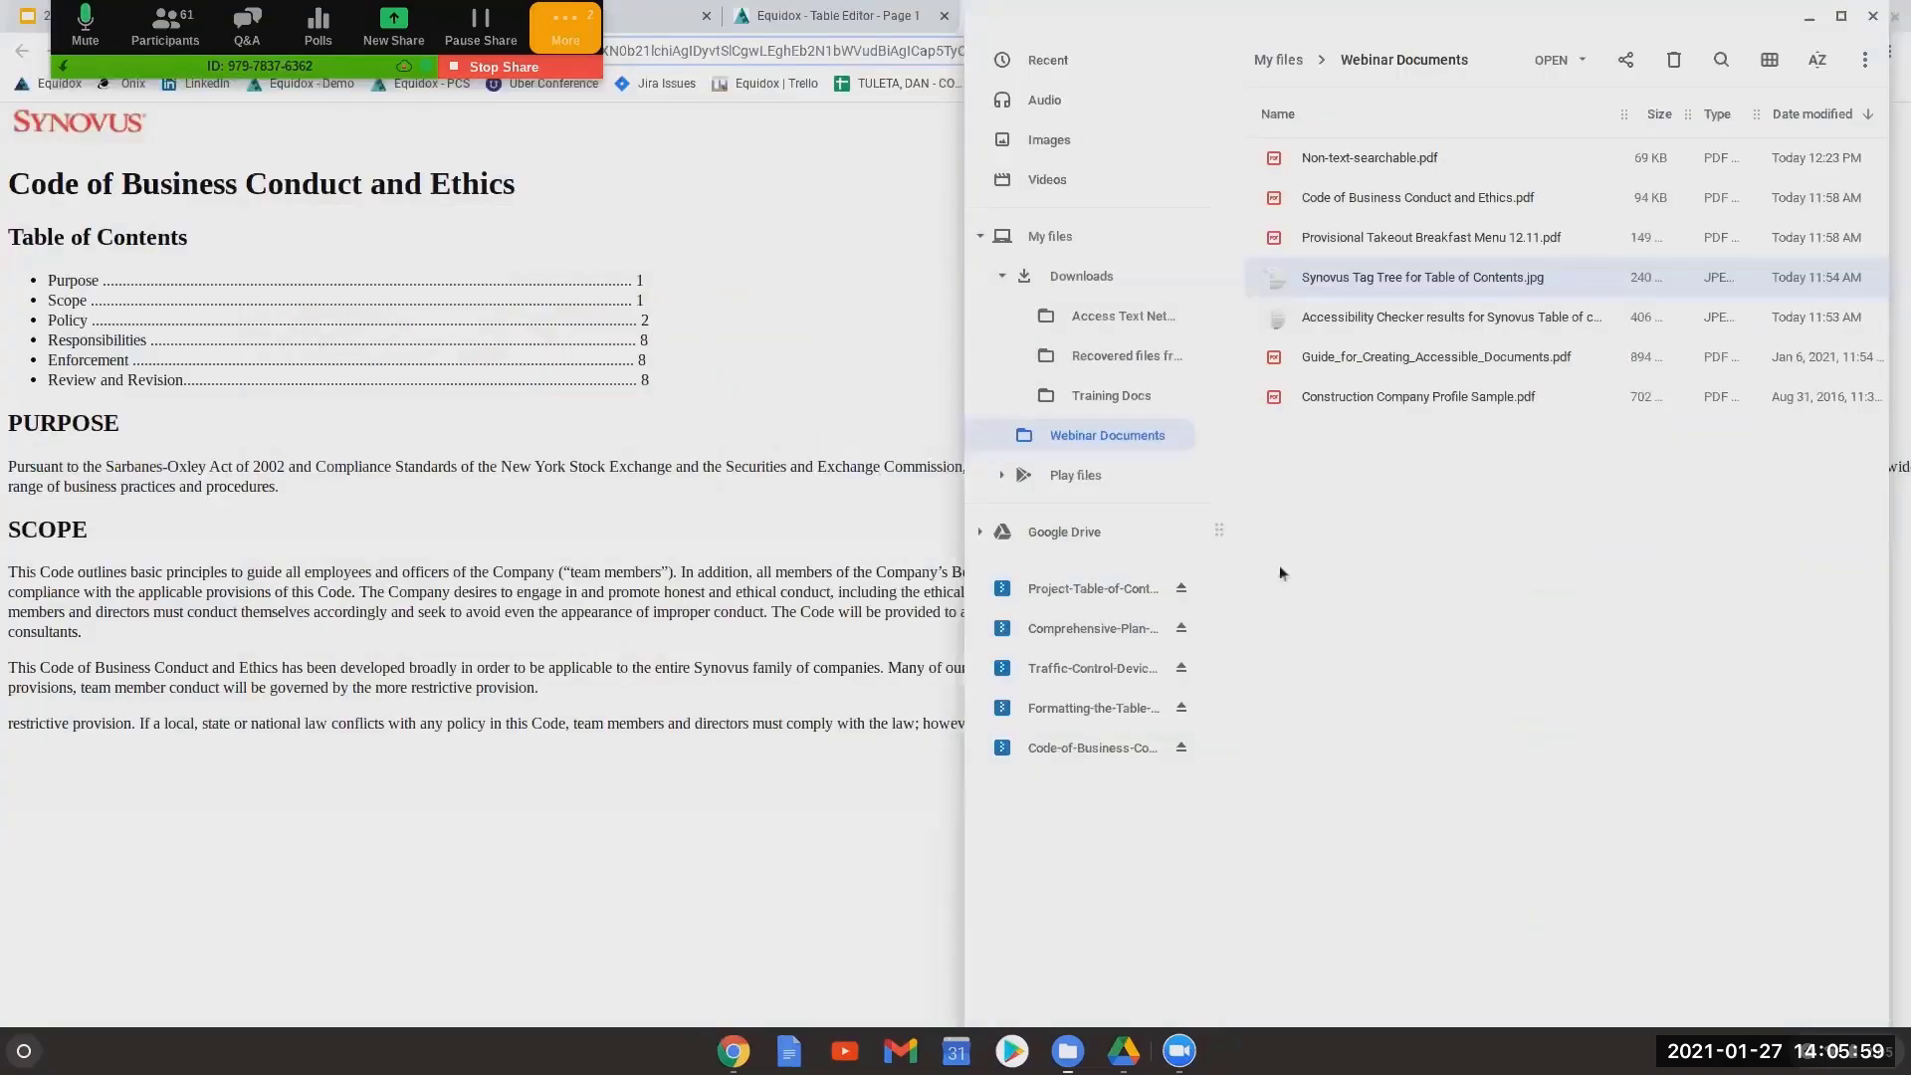
double_click(1369, 318)
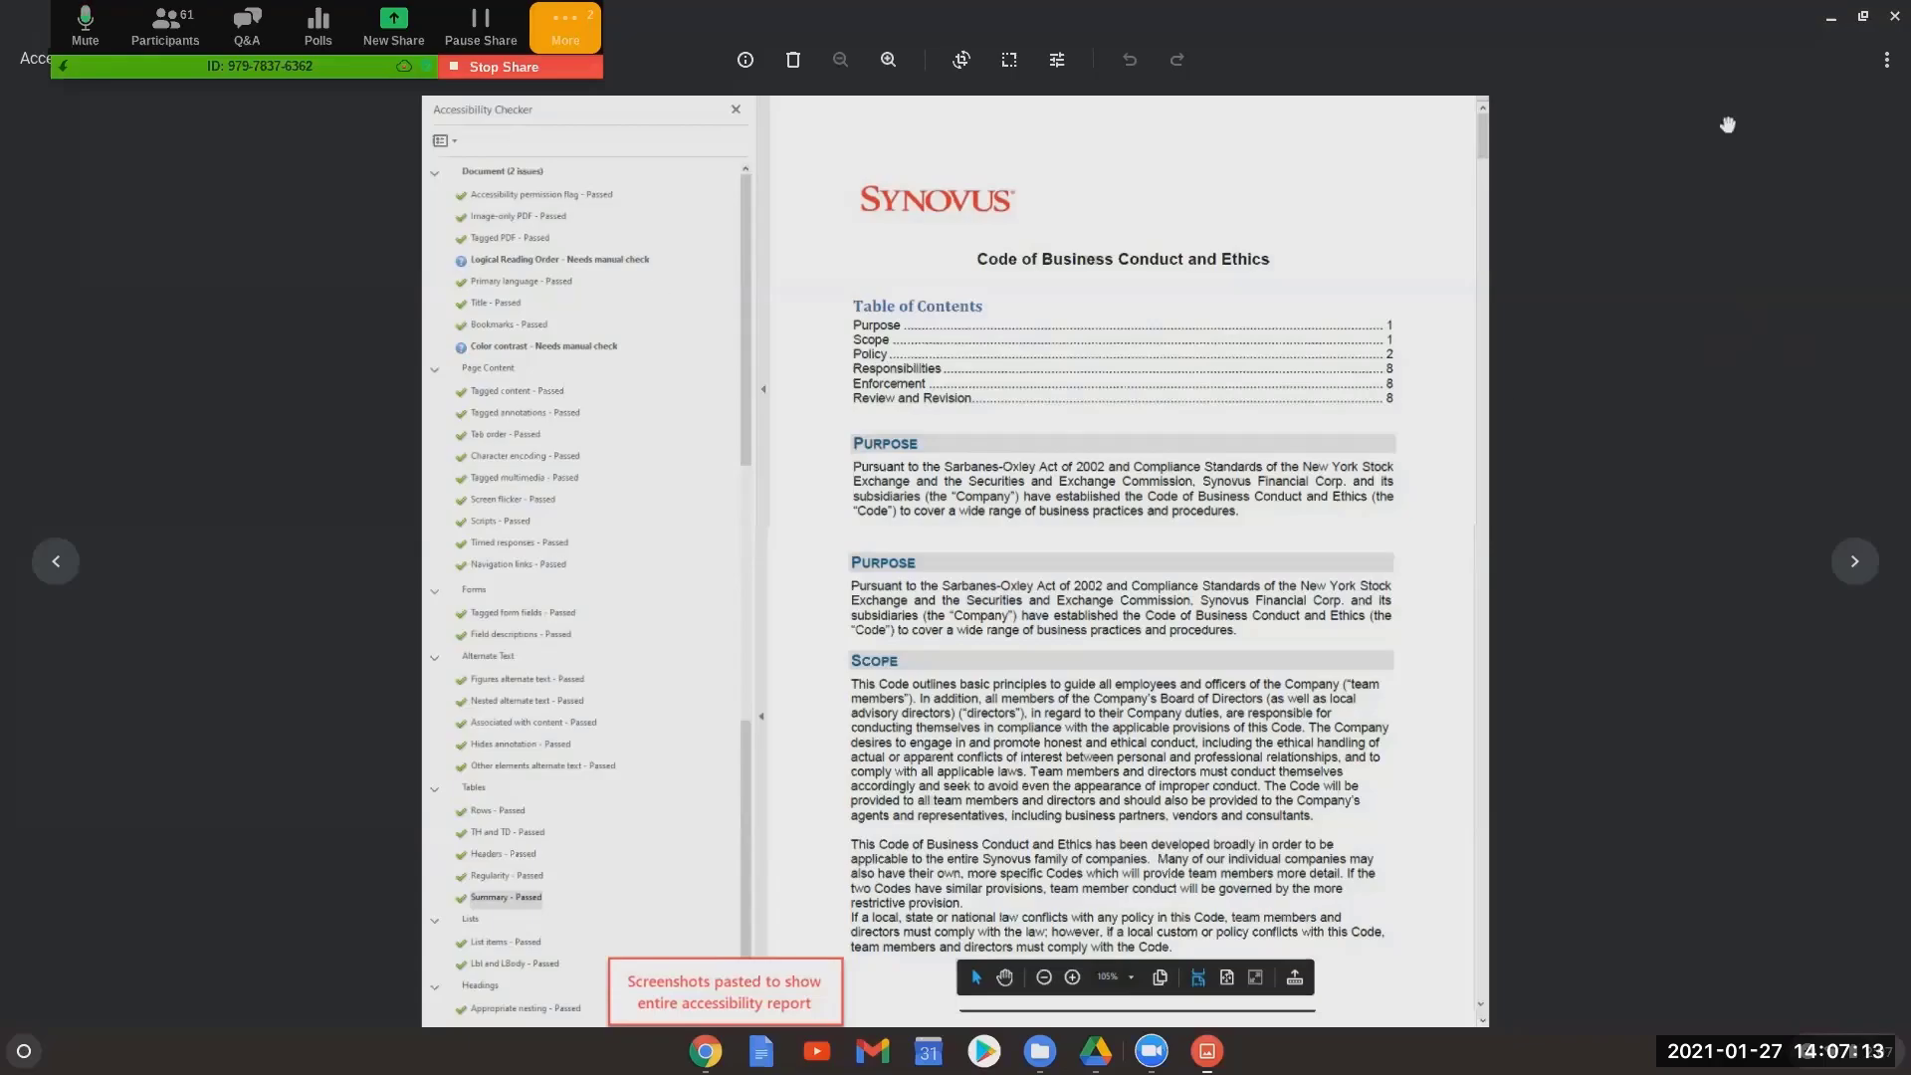
click(1894, 15)
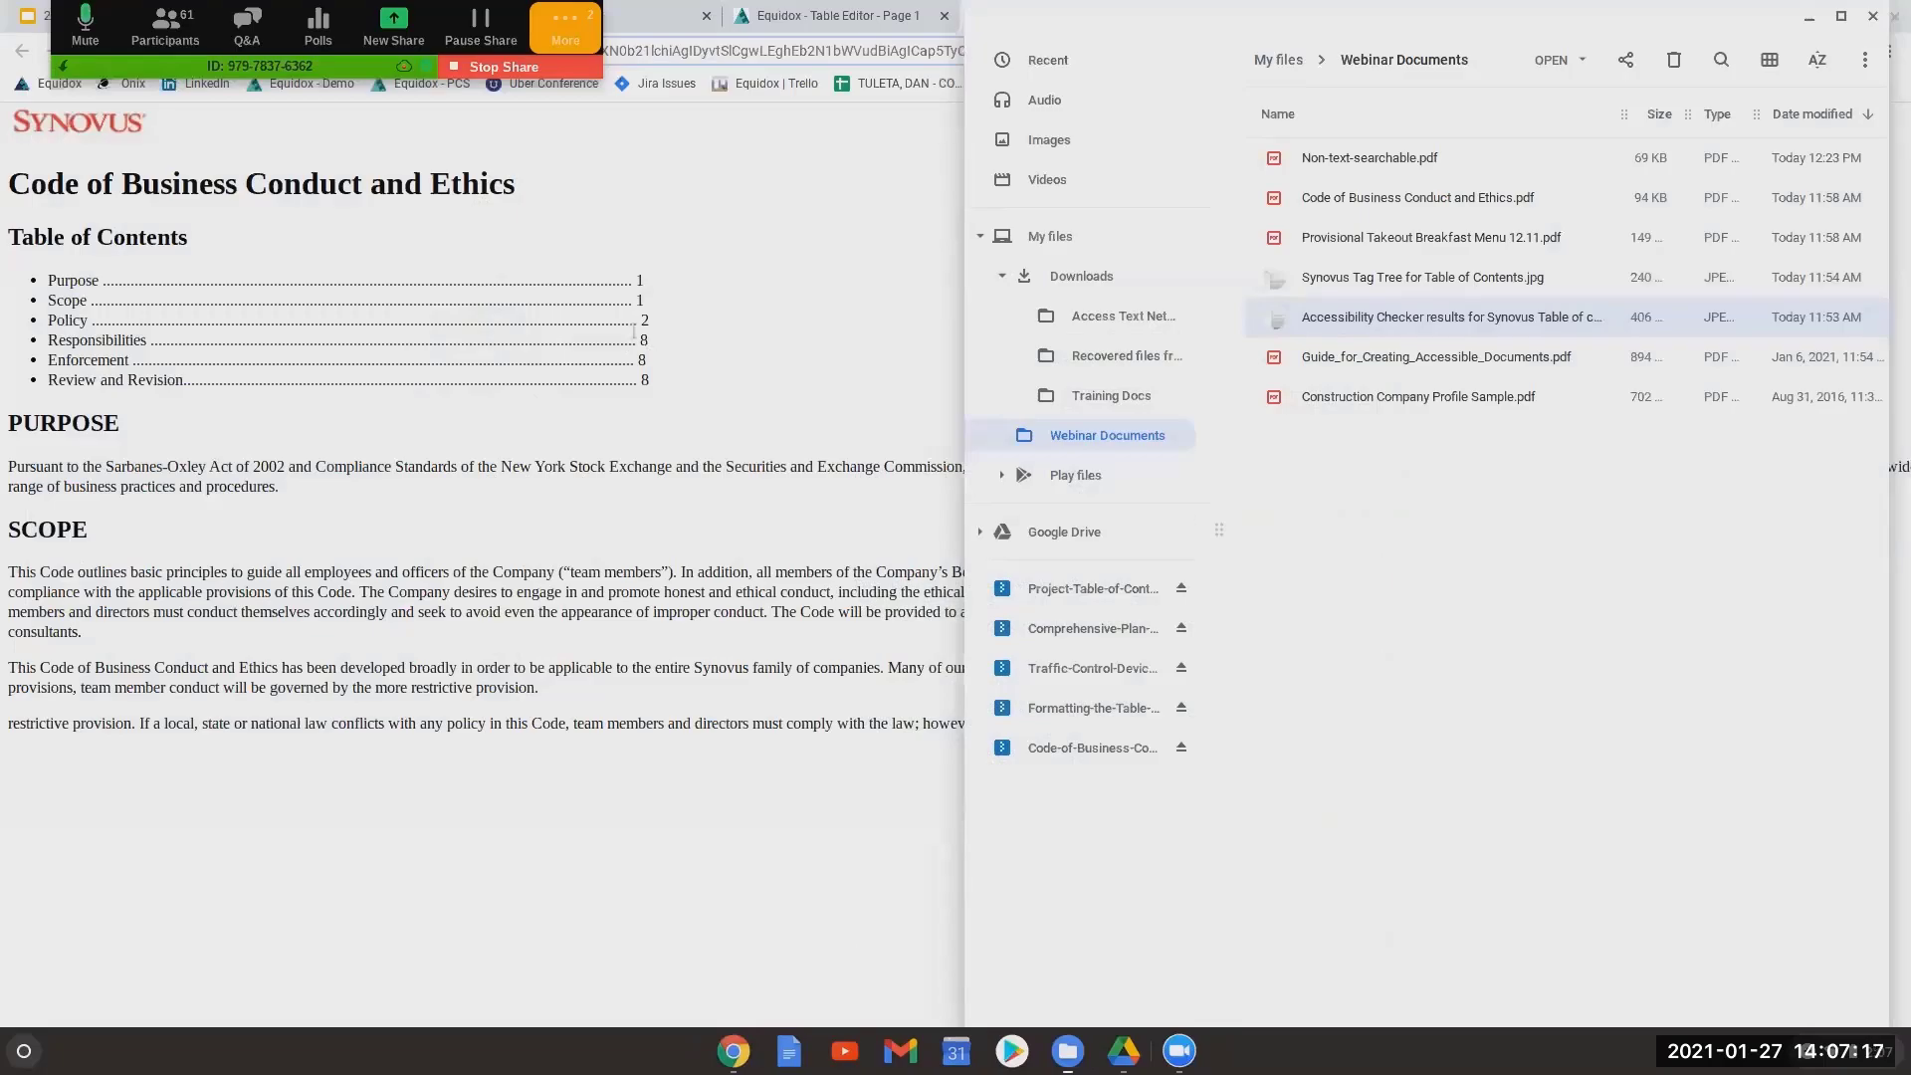
click(781, 388)
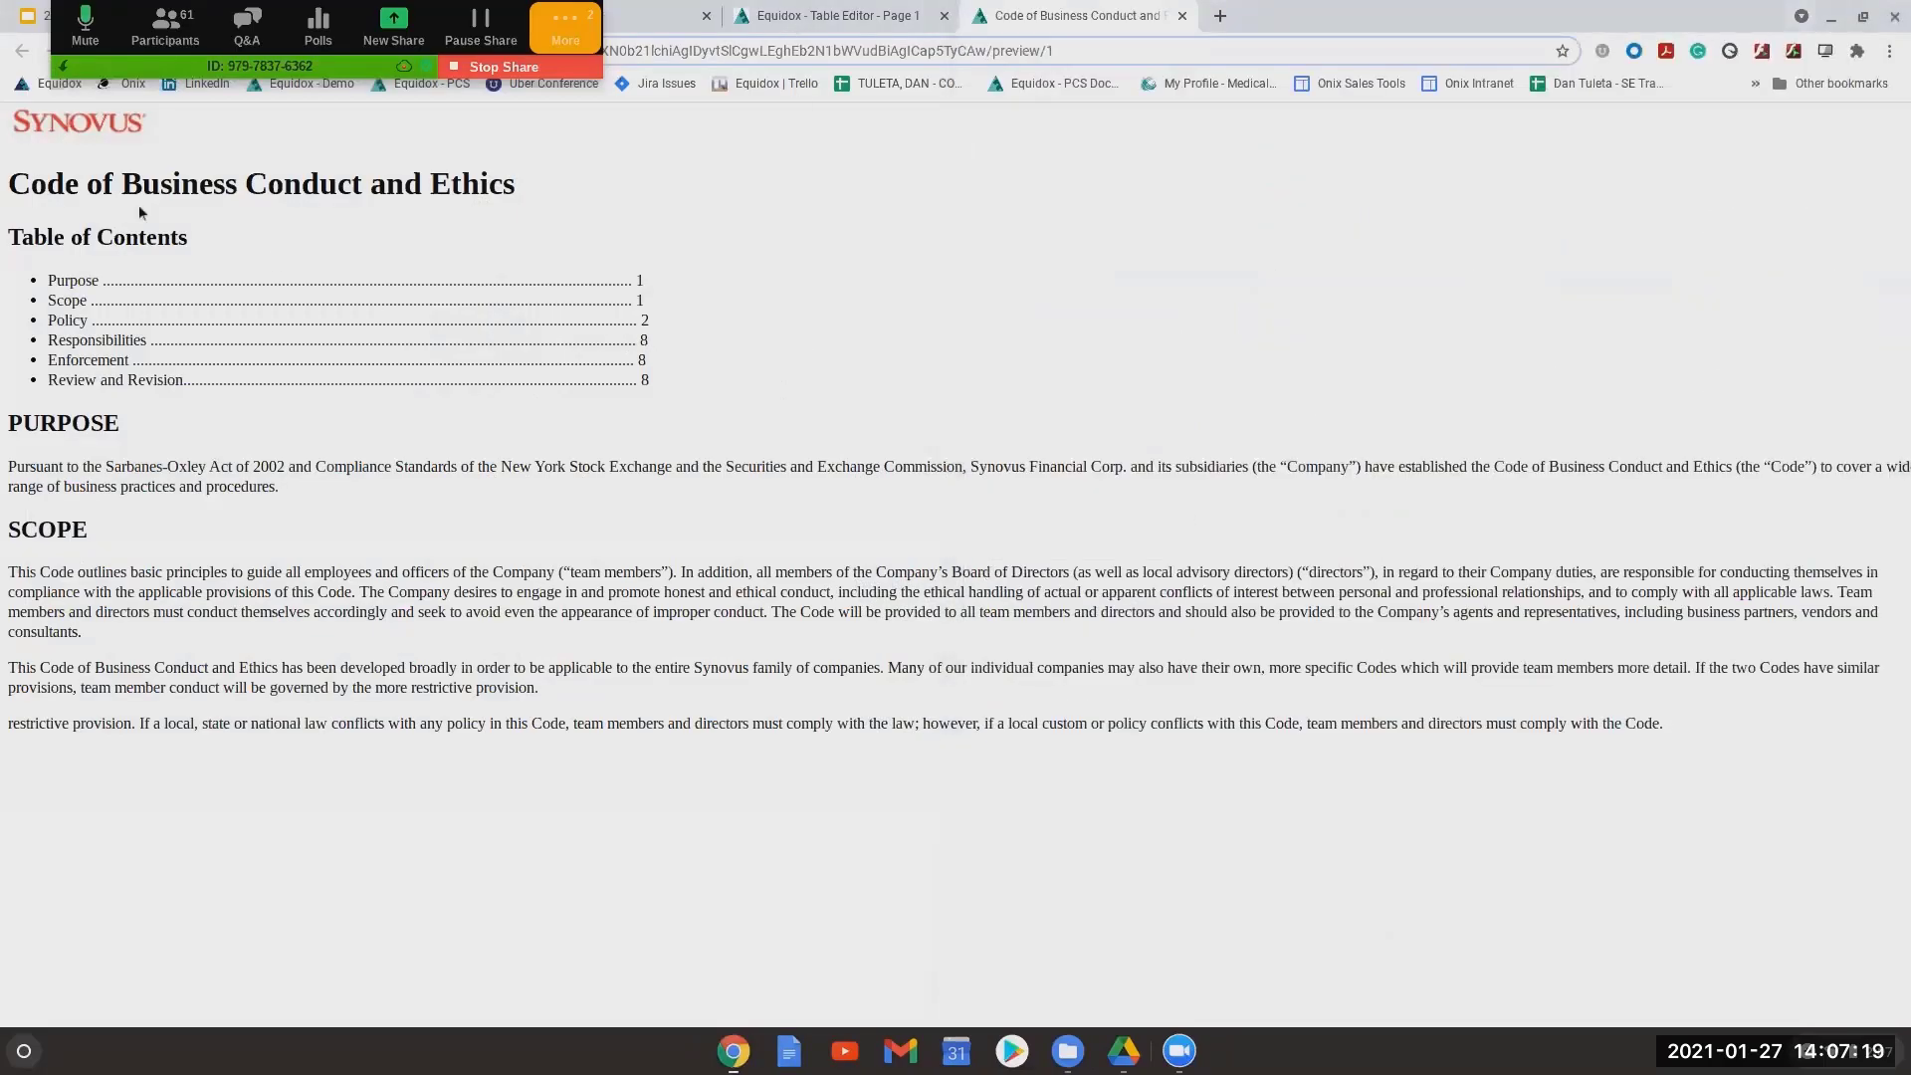
Back in the page editor, draw a Link zone over the Purpose entry with the URL/anchor #page_1
click(770, 9)
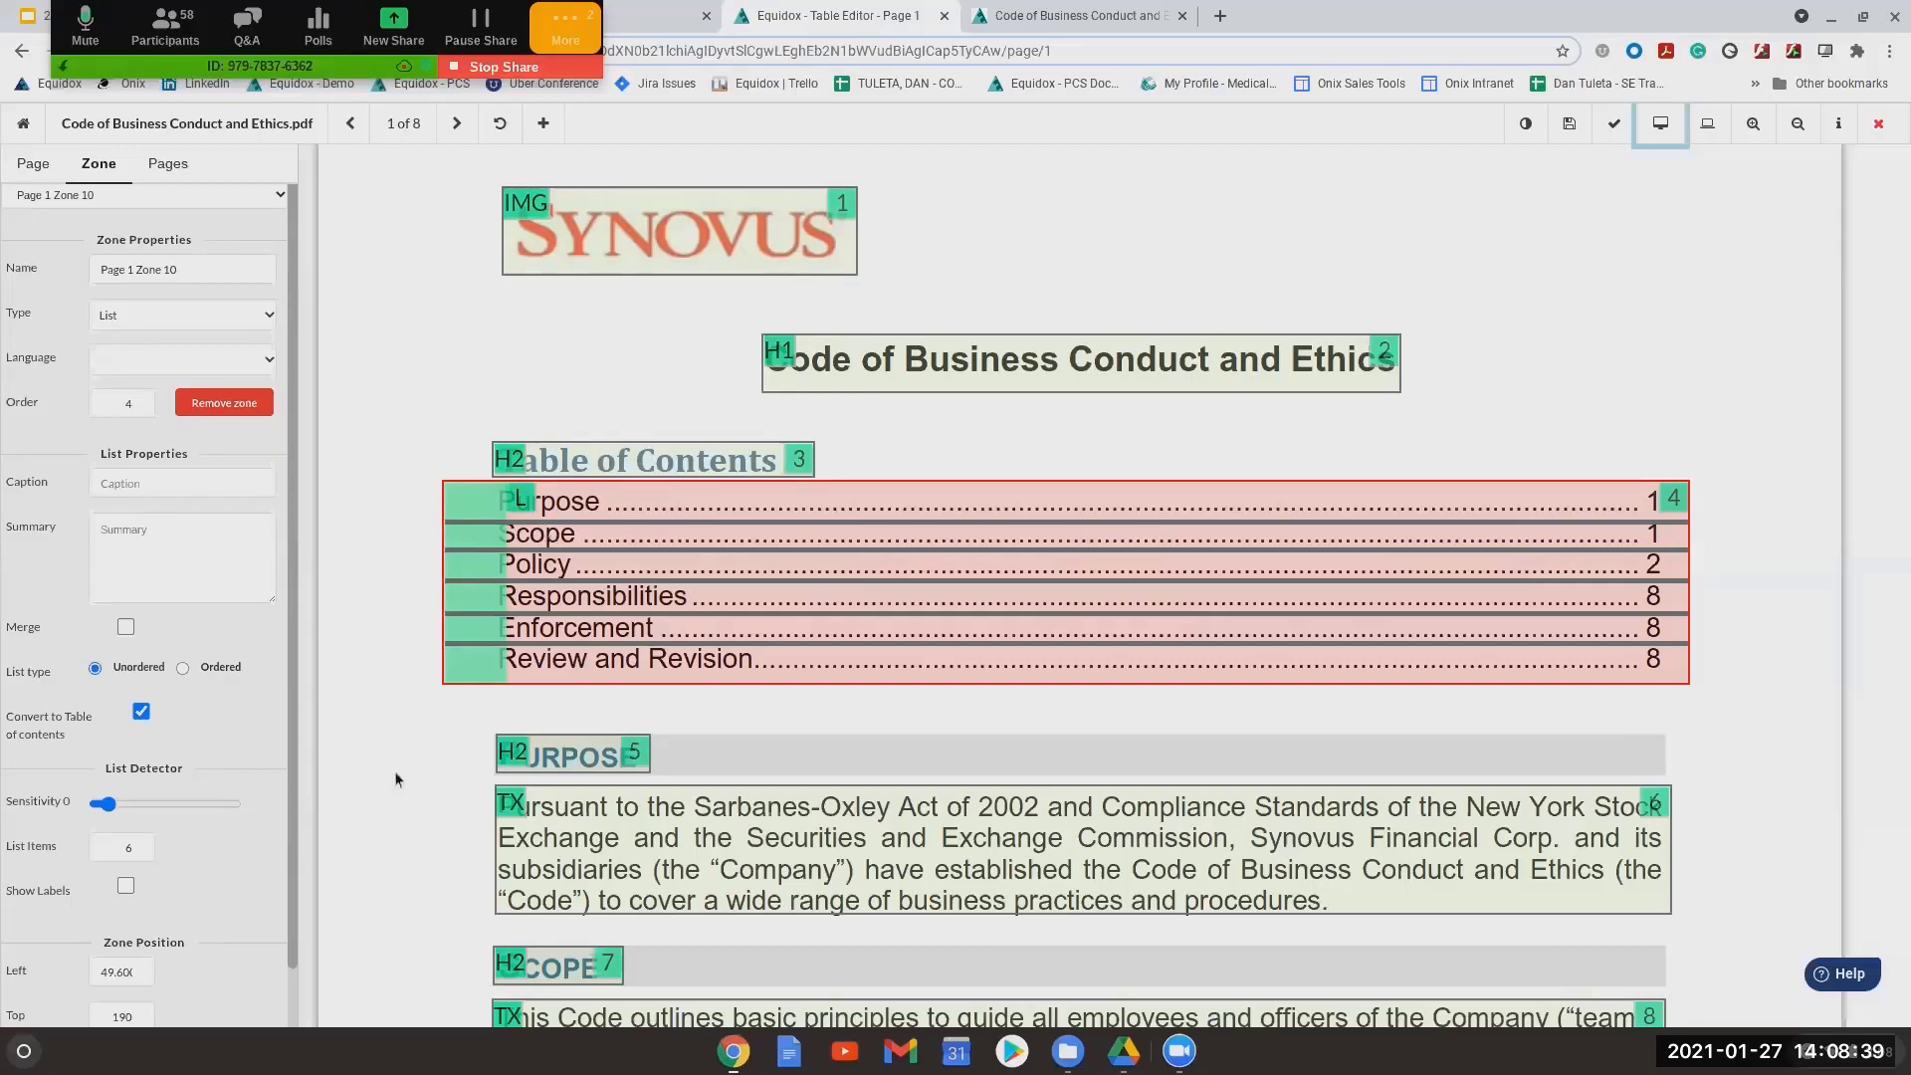
mouse_move(406, 766)
mouse_down()
mouse_move(469, 772)
mouse_move(680, 634)
mouse_move(619, 483)
mouse_move(537, 494)
mouse_up()
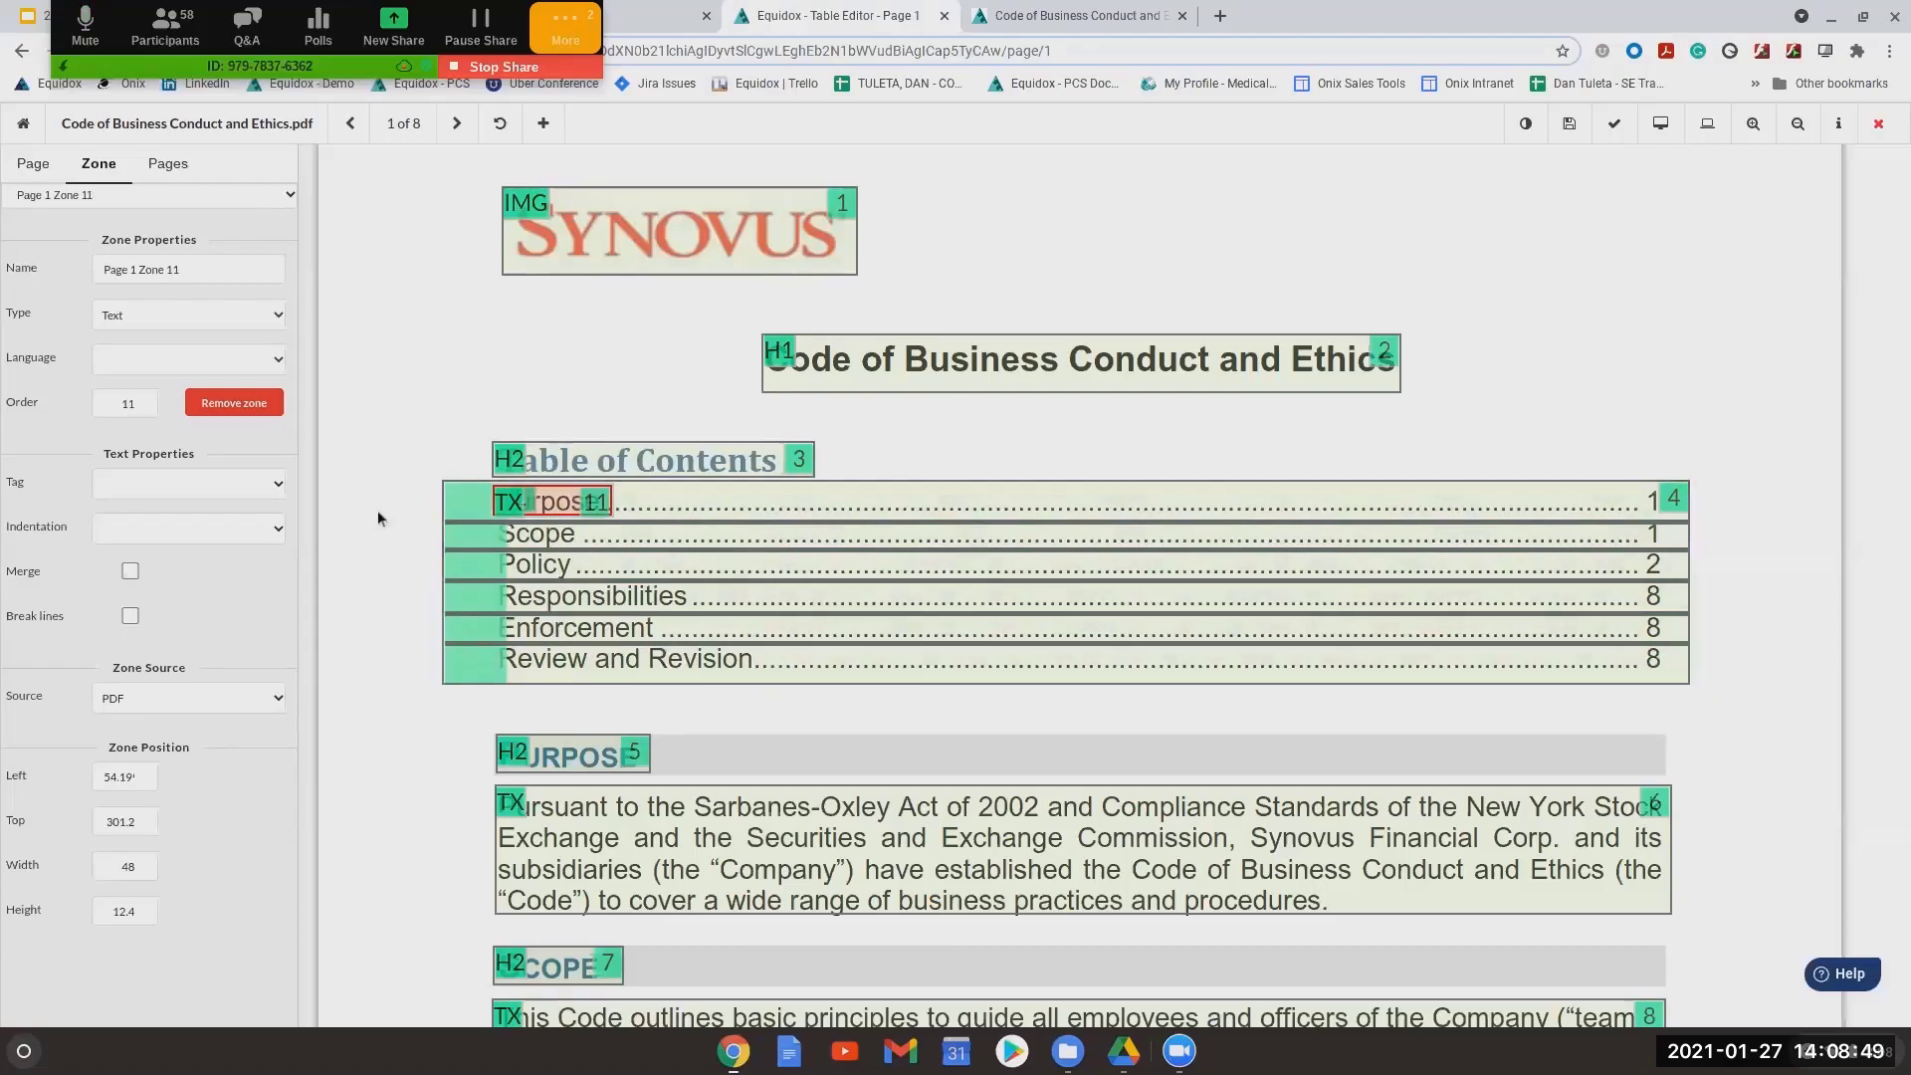
key(k)
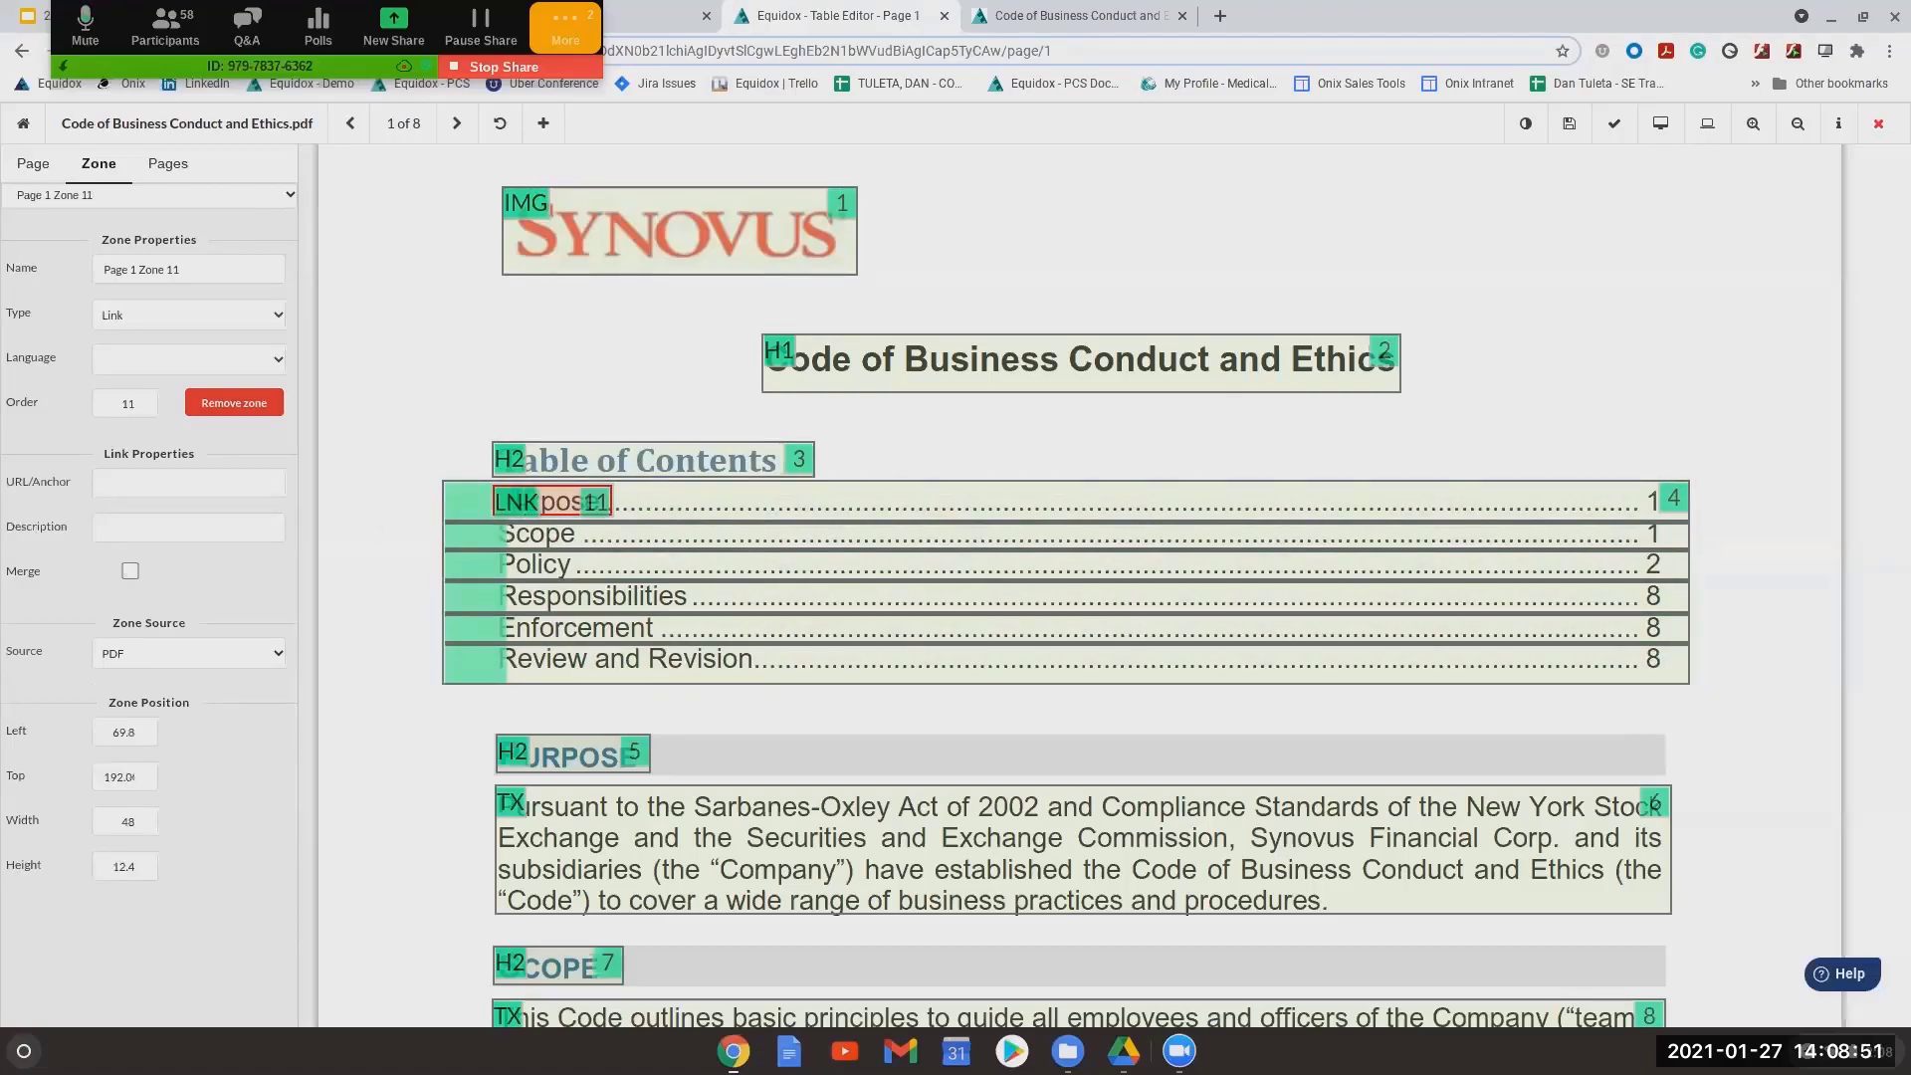
click(194, 315)
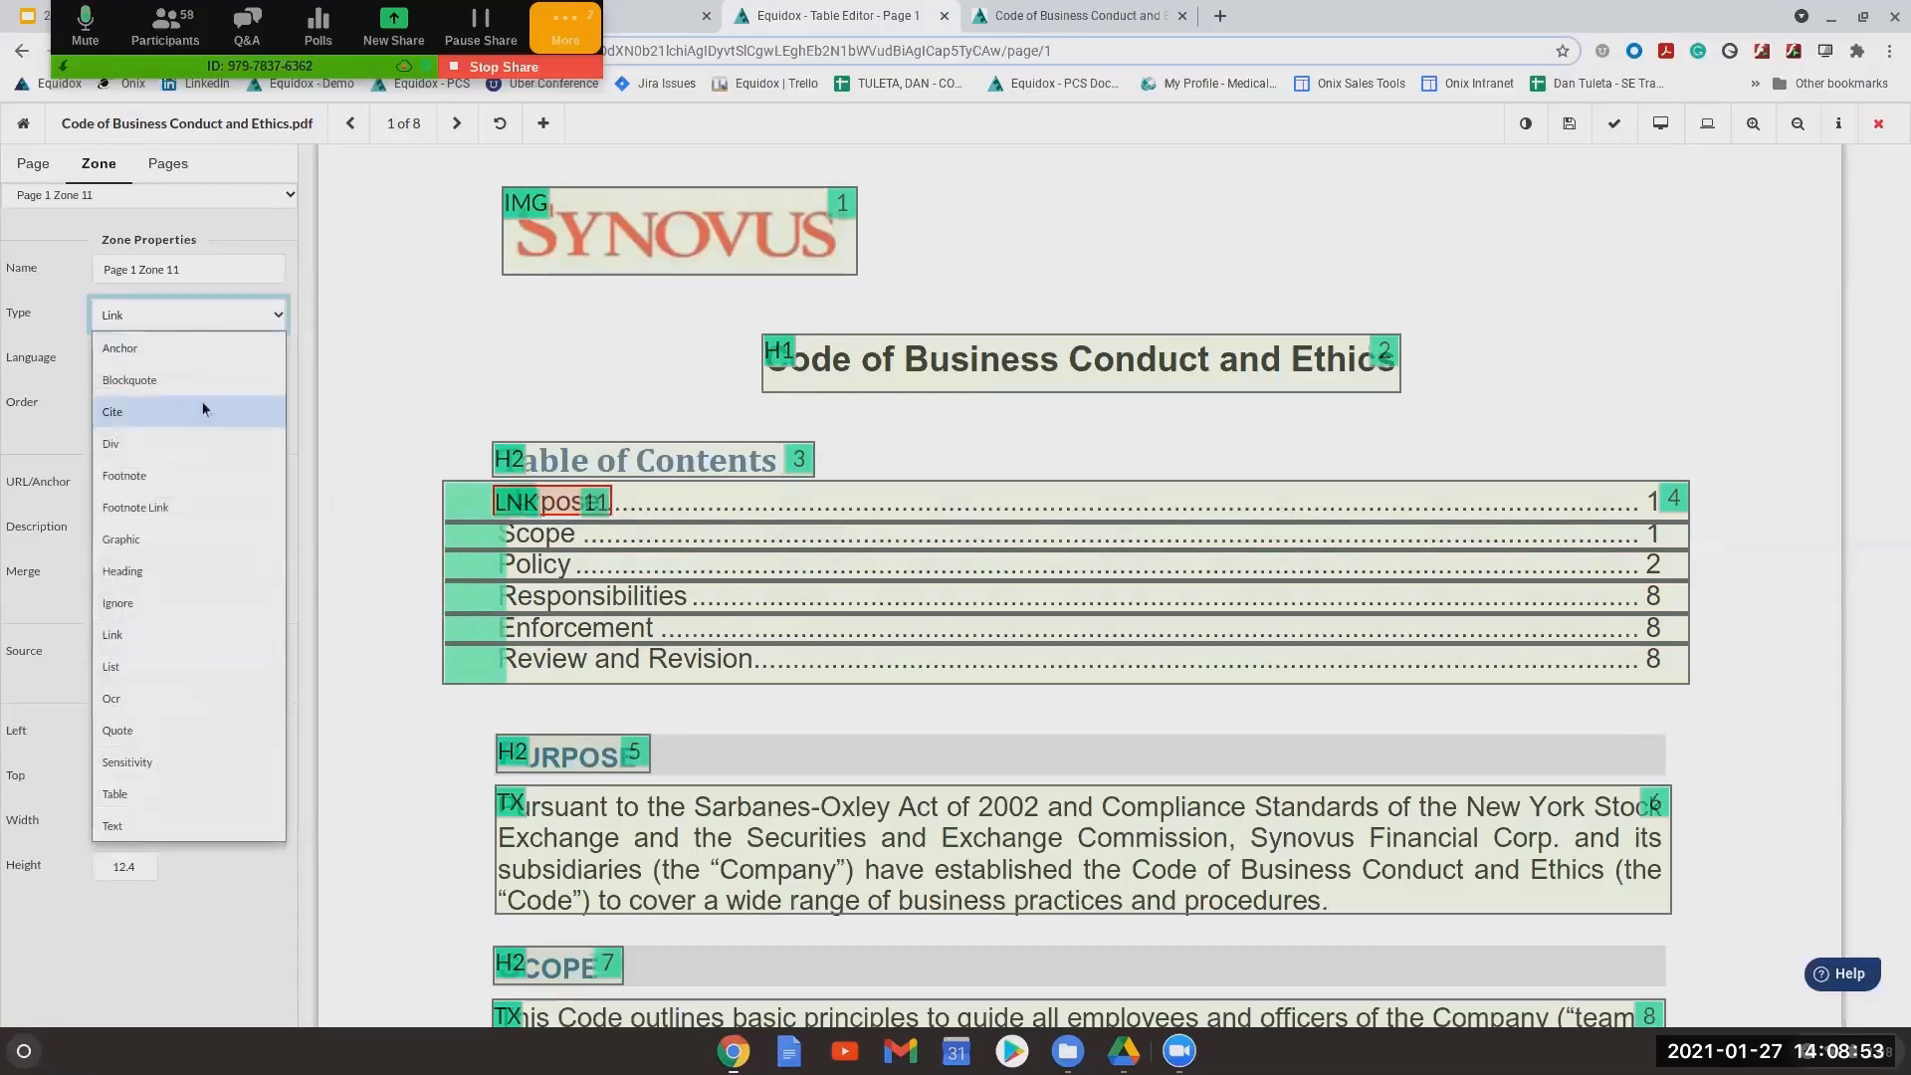
click(235, 637)
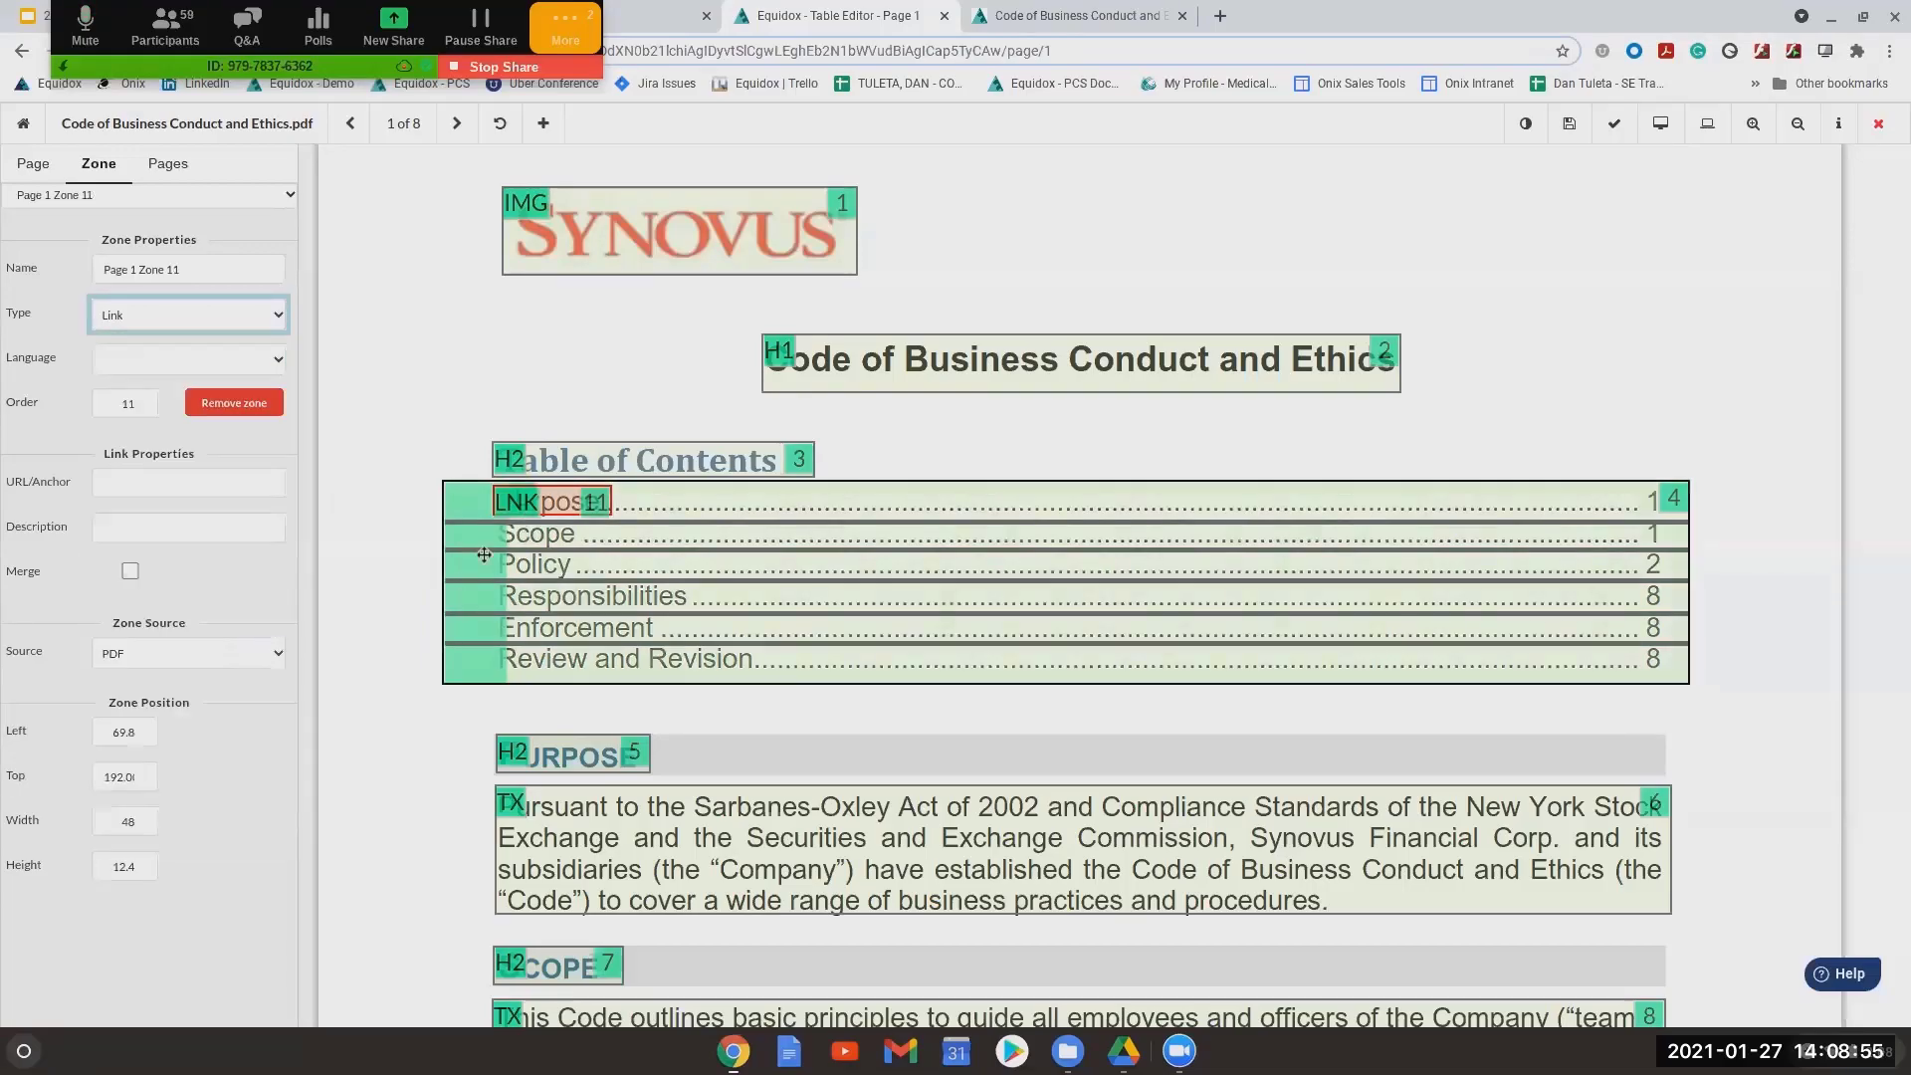
click(172, 488)
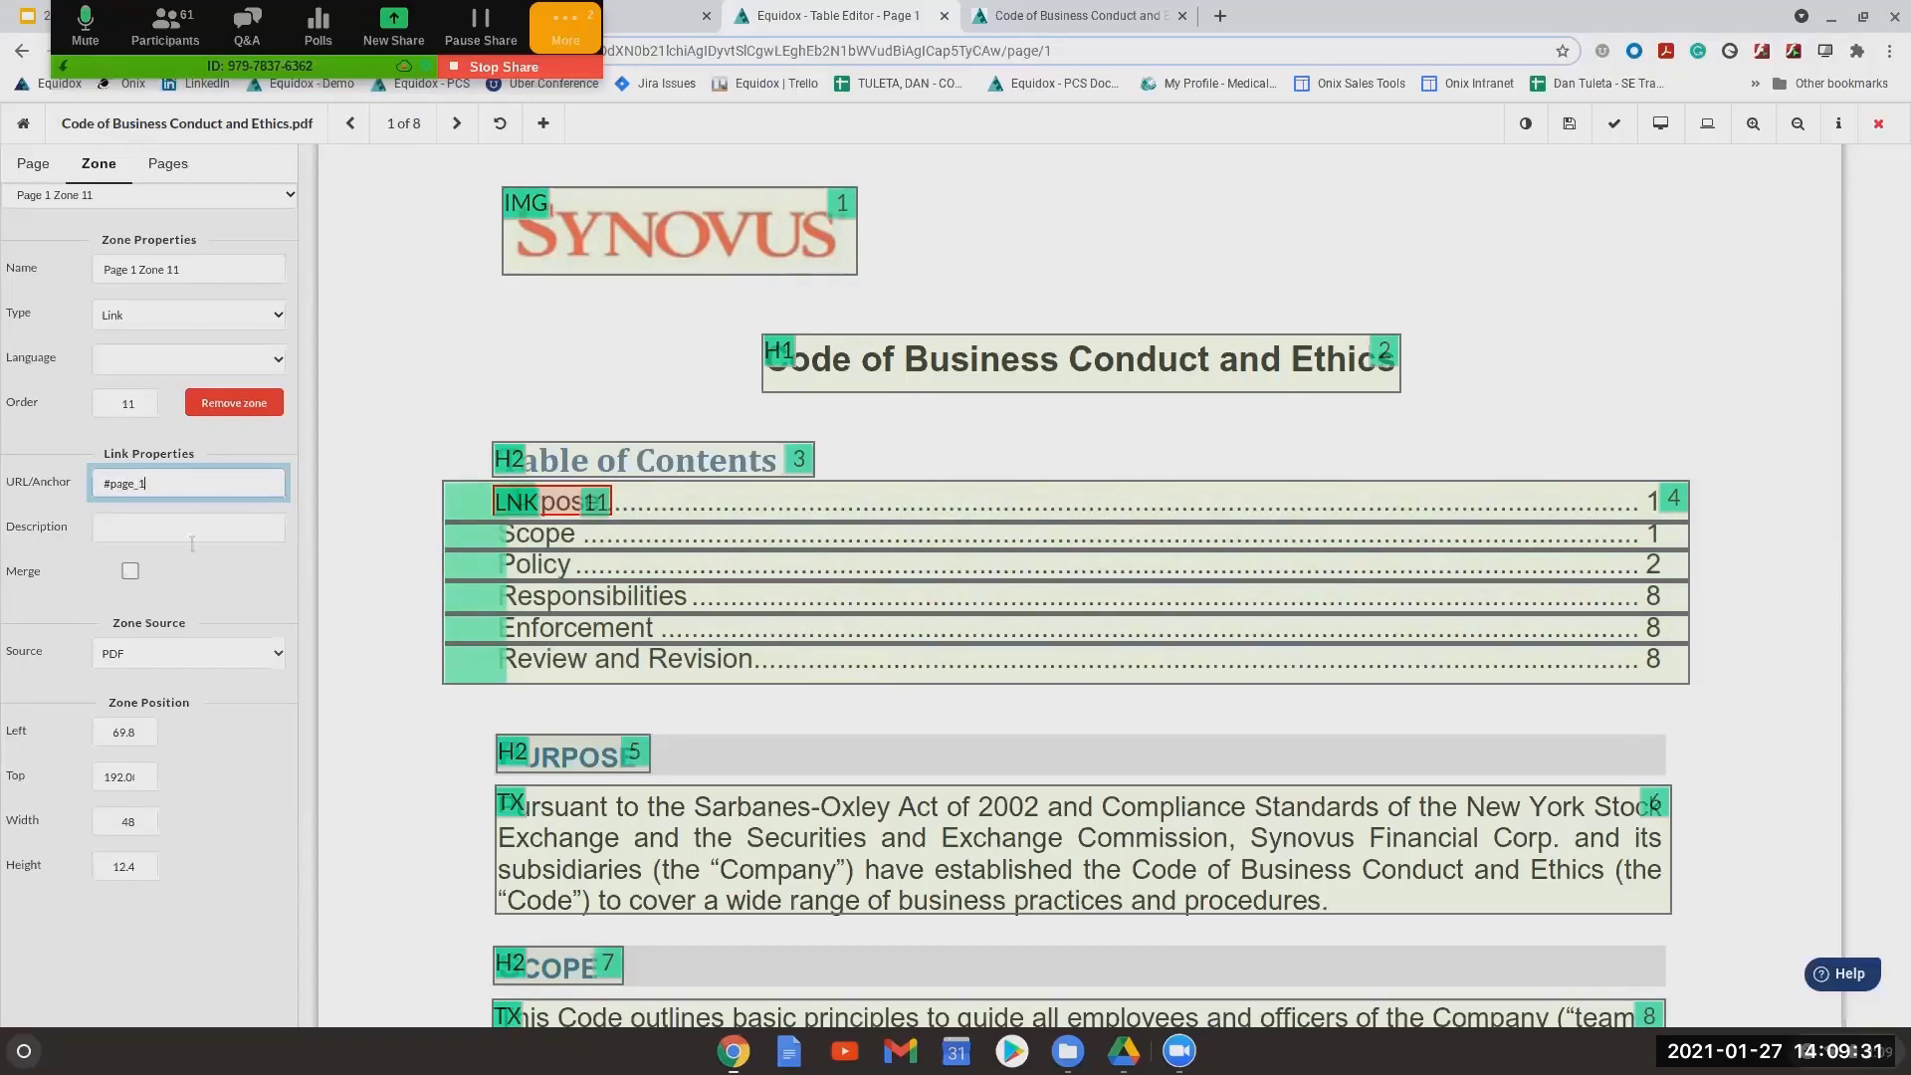
Draw a Link zone over the Policy entry and set its URL/anchor to #page_2
mouse_move(360, 710)
mouse_down()
mouse_move(460, 747)
mouse_move(529, 540)
mouse_move(529, 591)
mouse_move(510, 571)
mouse_up()
key(l)
click(196, 486)
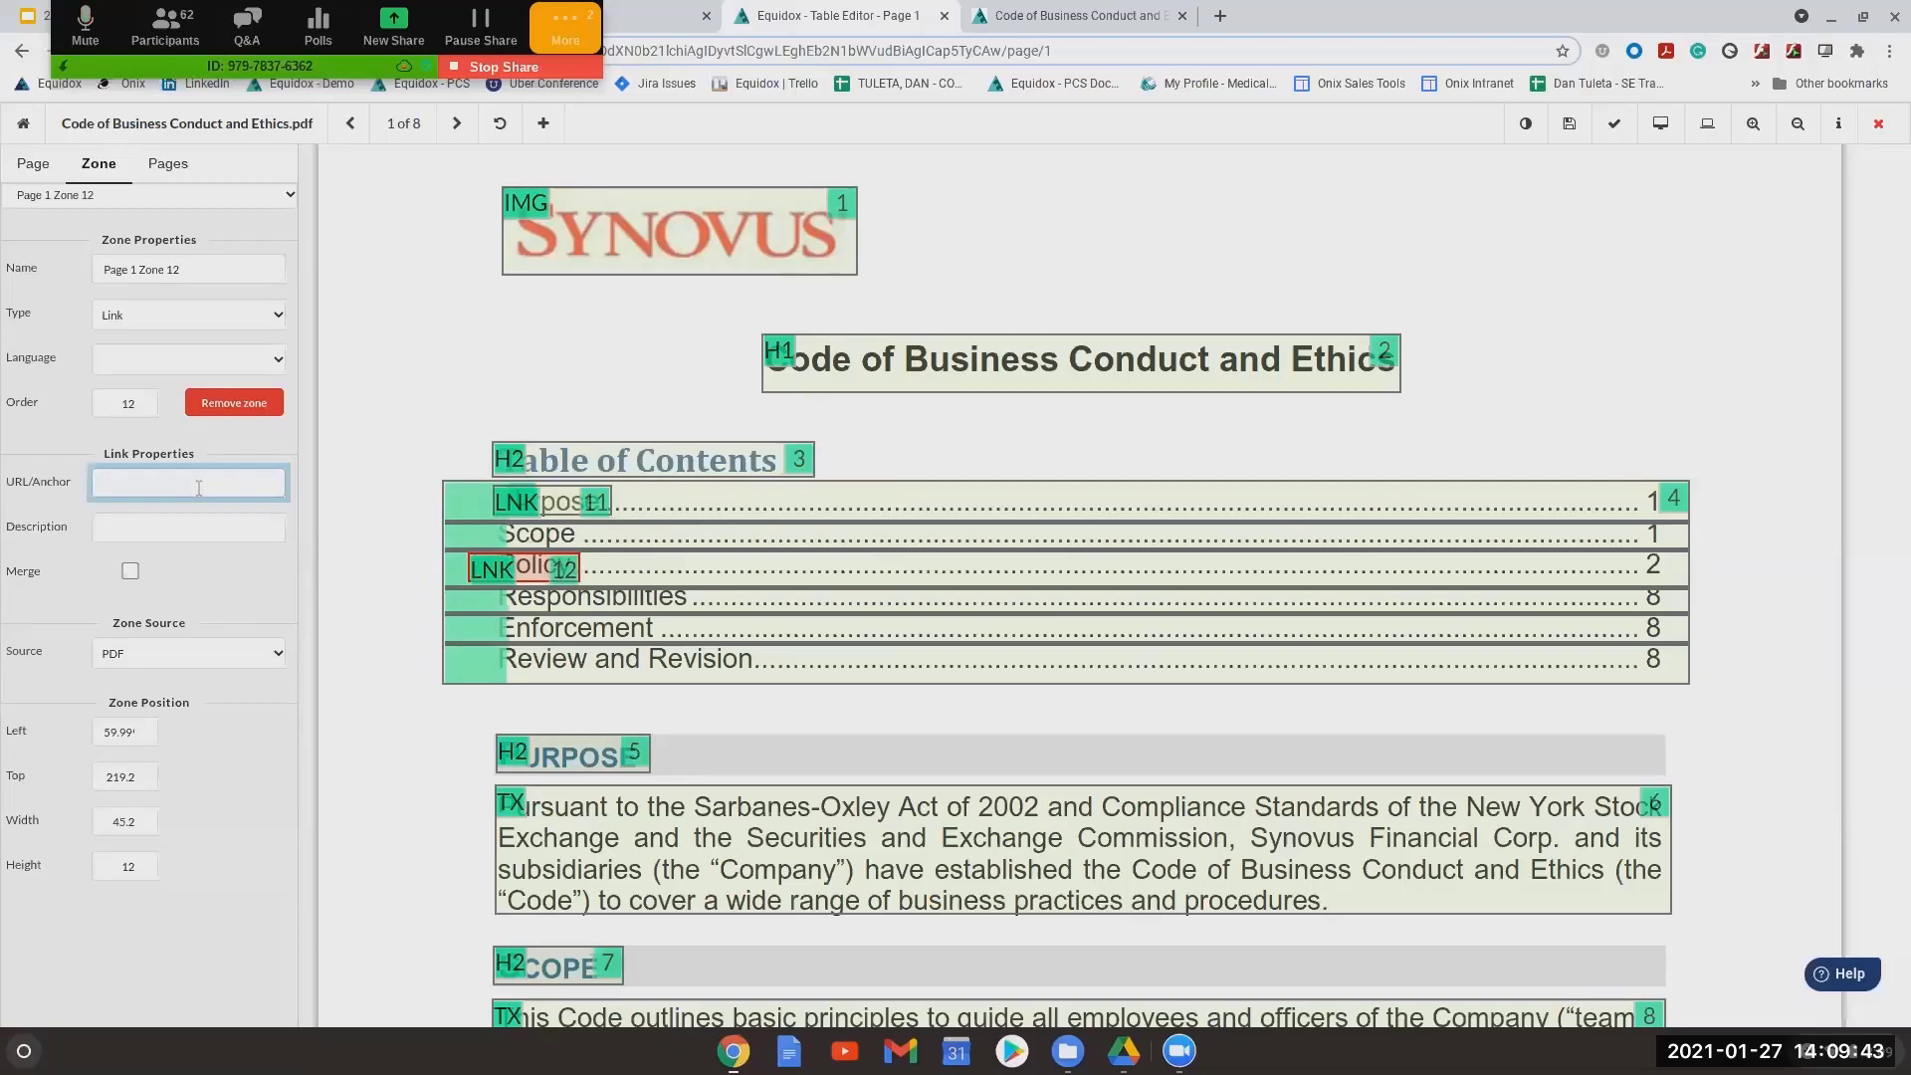
text(#page_2)
Preview the page and narrow the Policy and Purpose link zones to fit their words more closely
click(1667, 128)
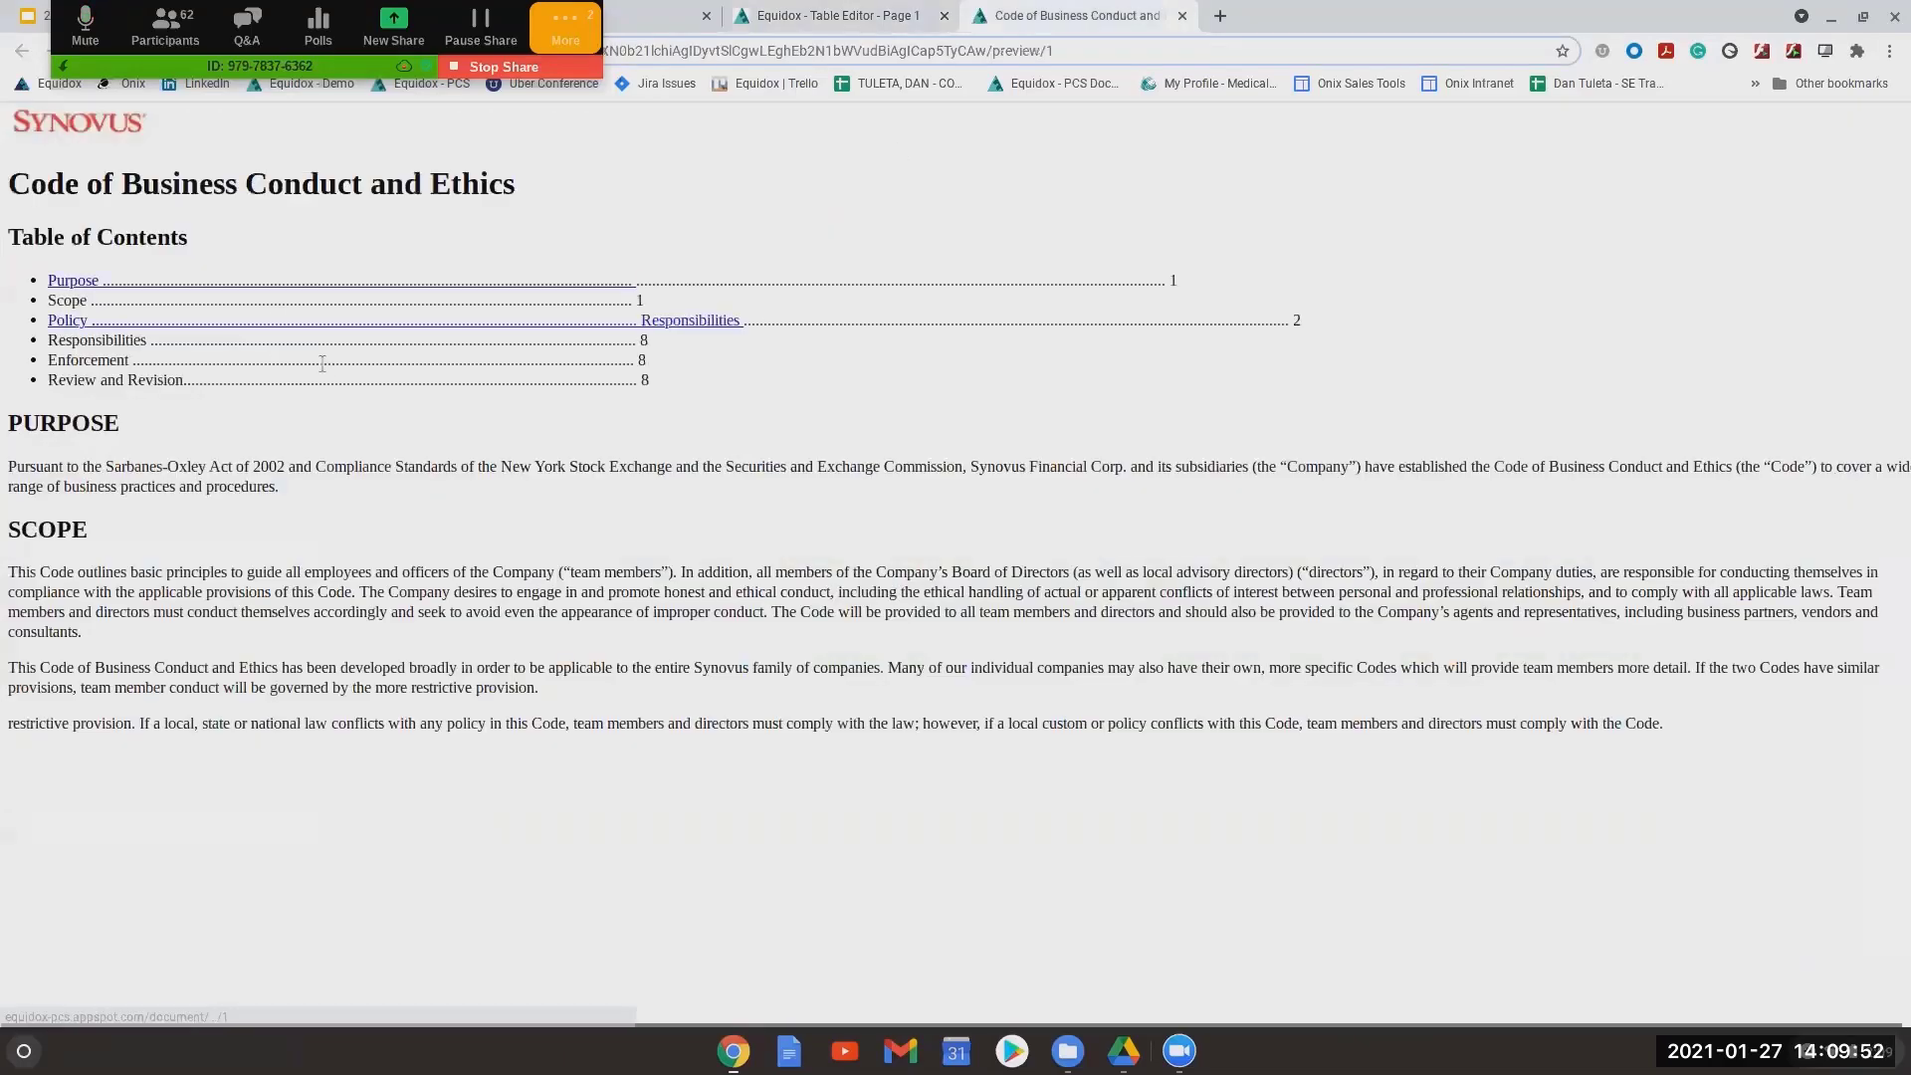
click(771, 16)
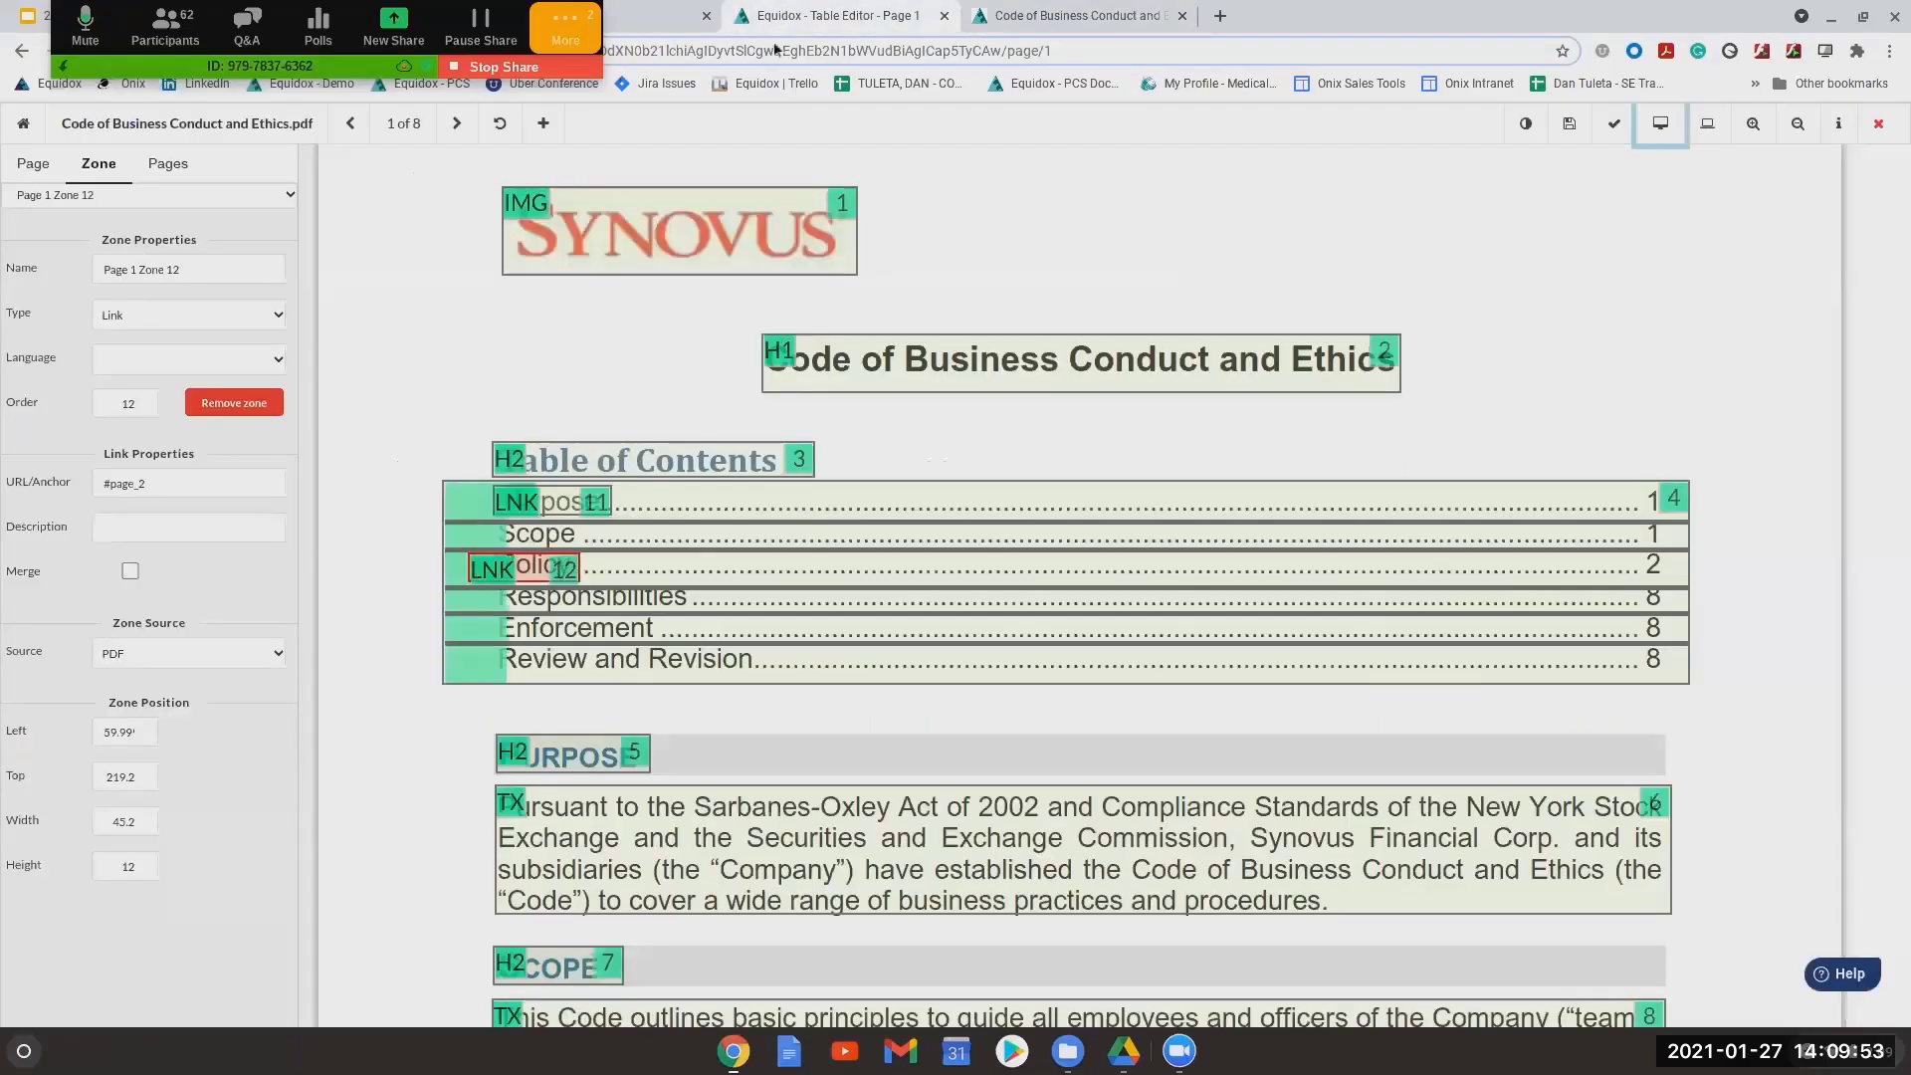
drag(736, 548, 724, 546)
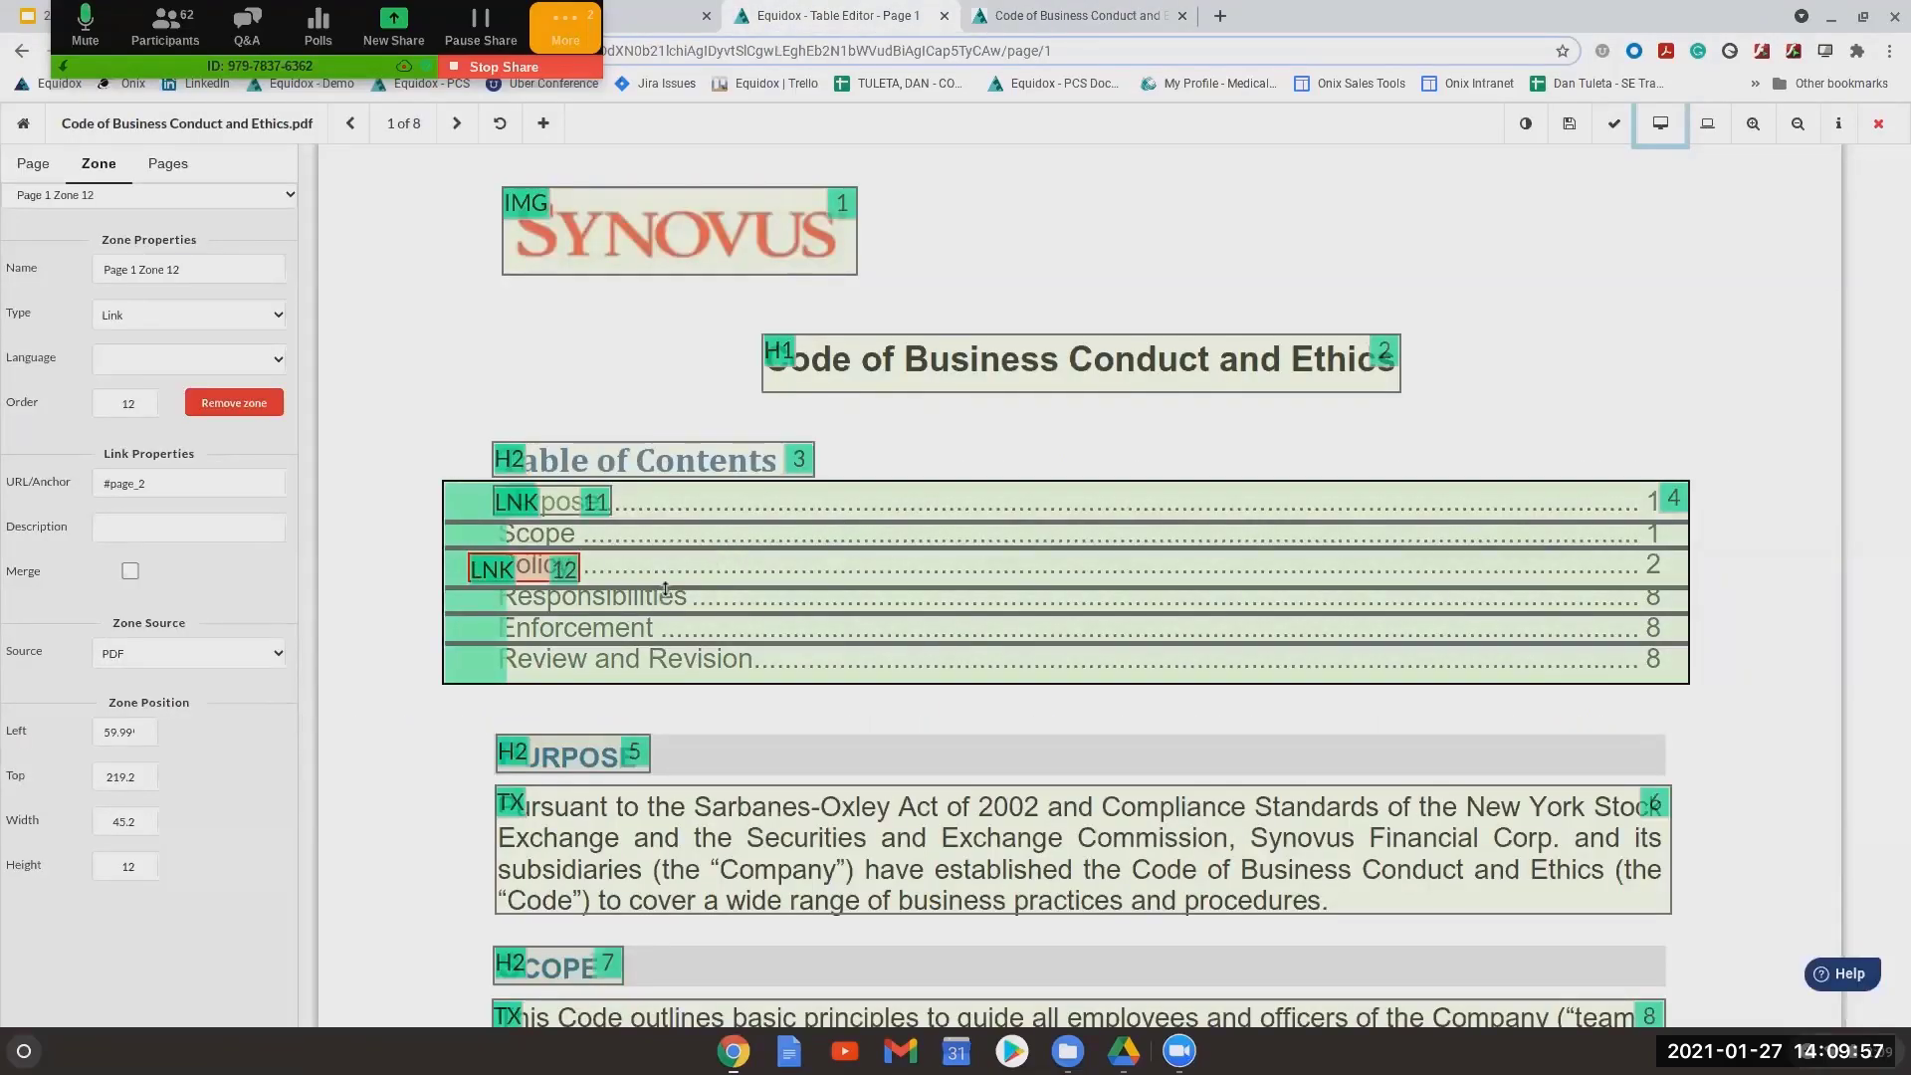
mouse_move(529, 568)
mouse_down()
mouse_move(593, 566)
mouse_move(561, 579)
mouse_up()
click(562, 501)
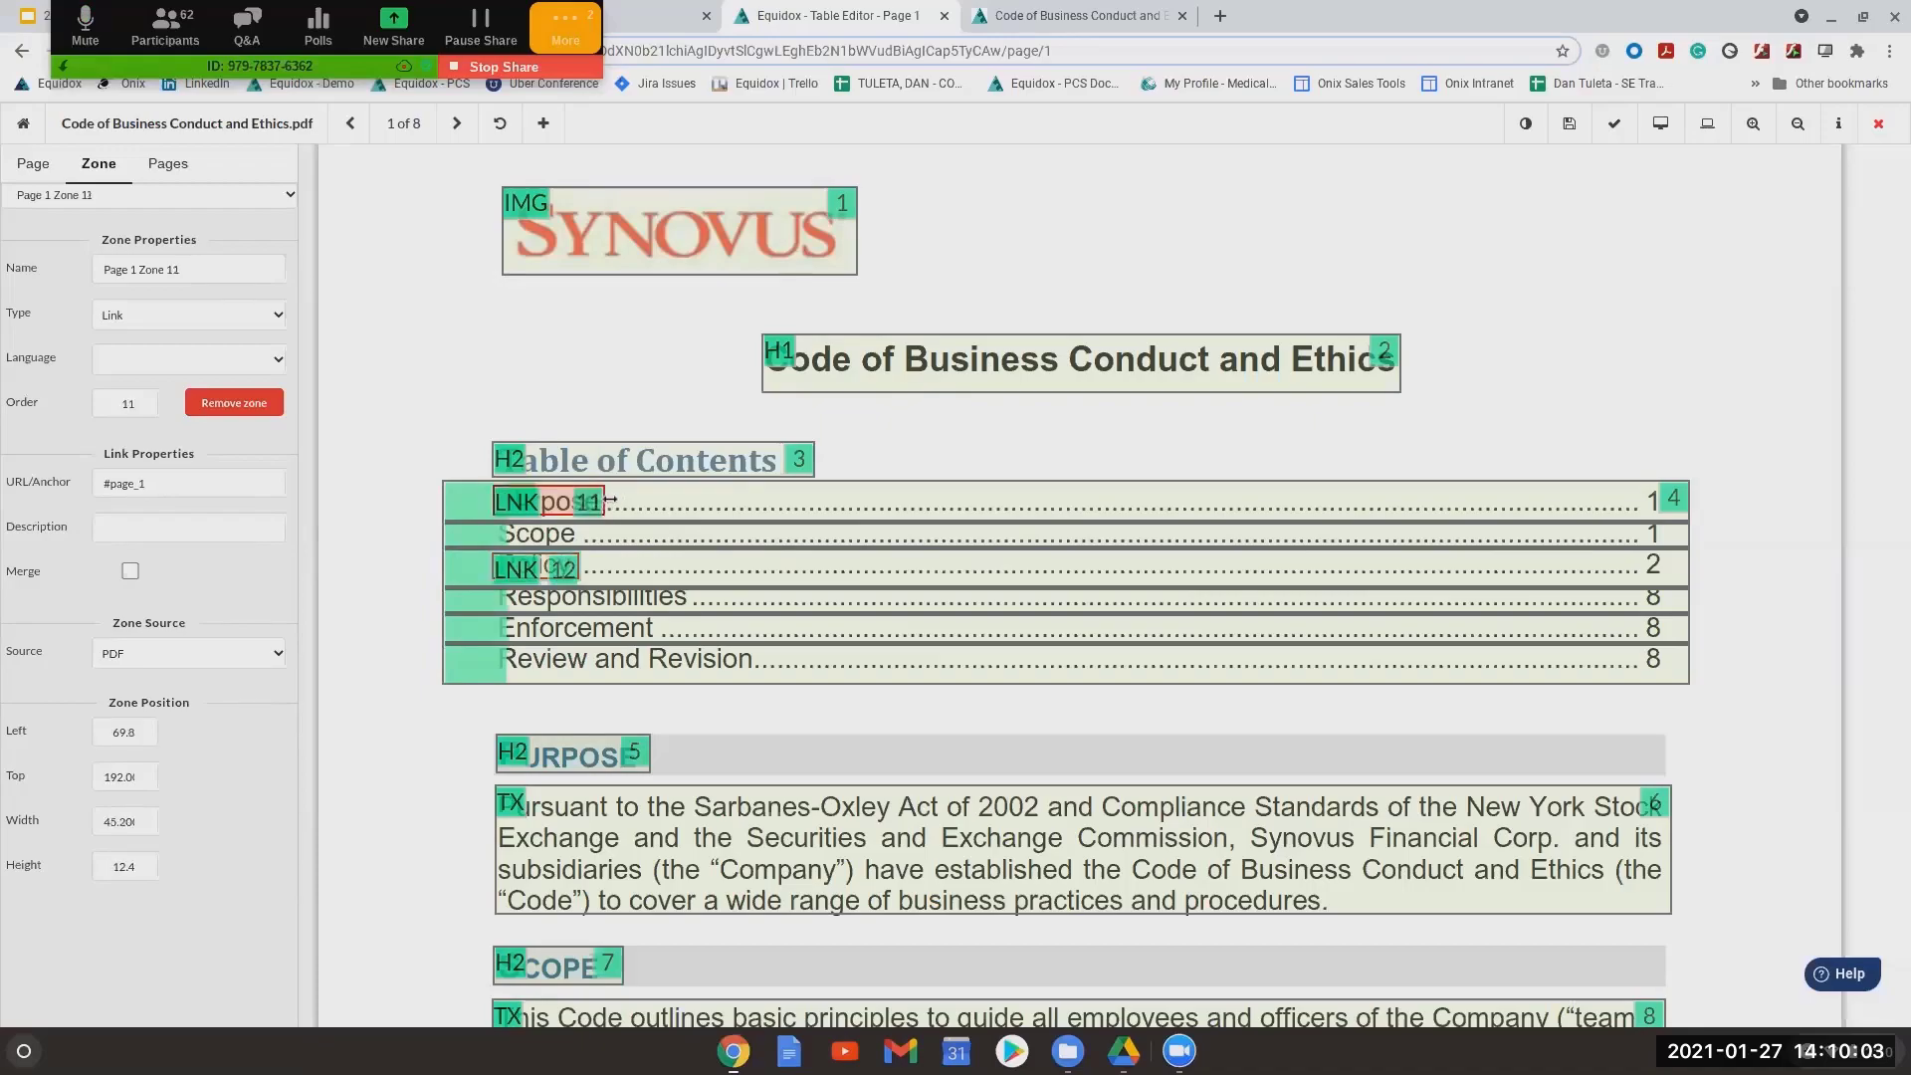
Preview the page again, test the Purpose link, and return to the editor
click(1660, 126)
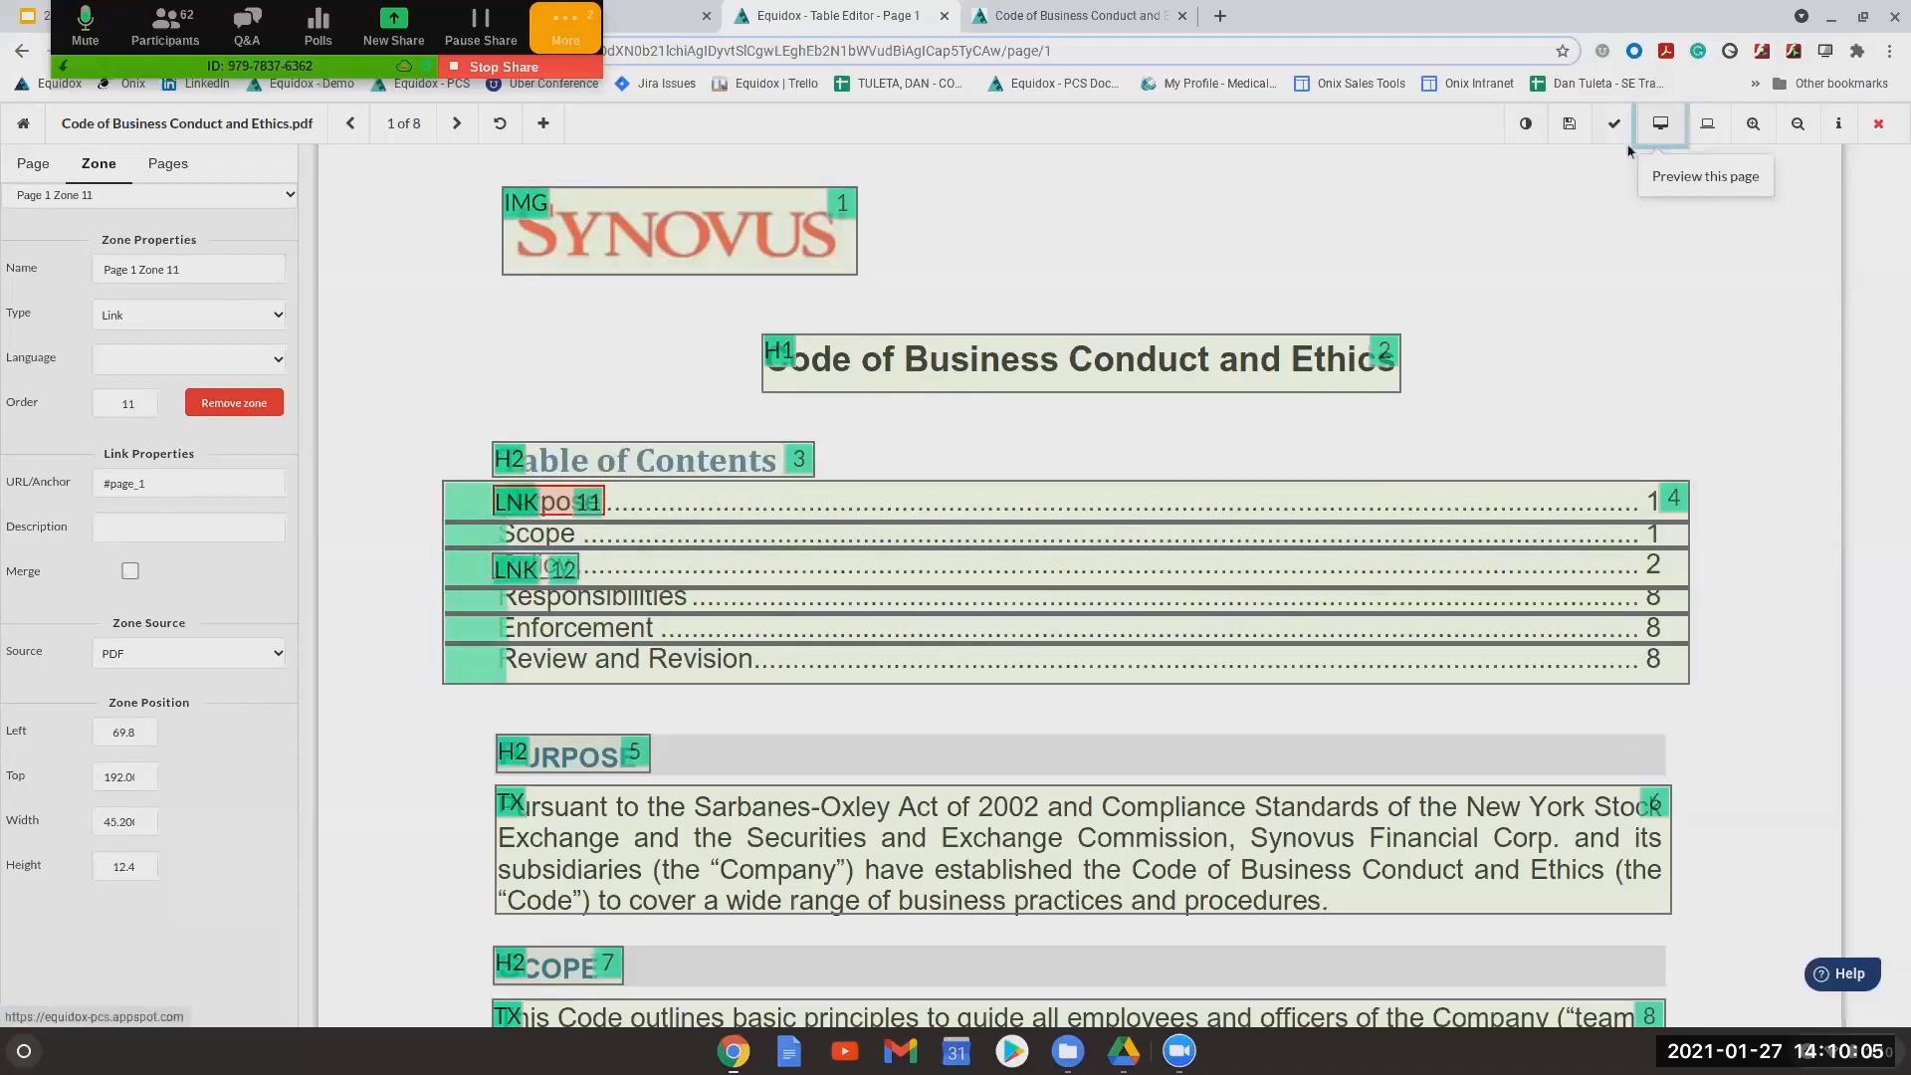
click(70, 286)
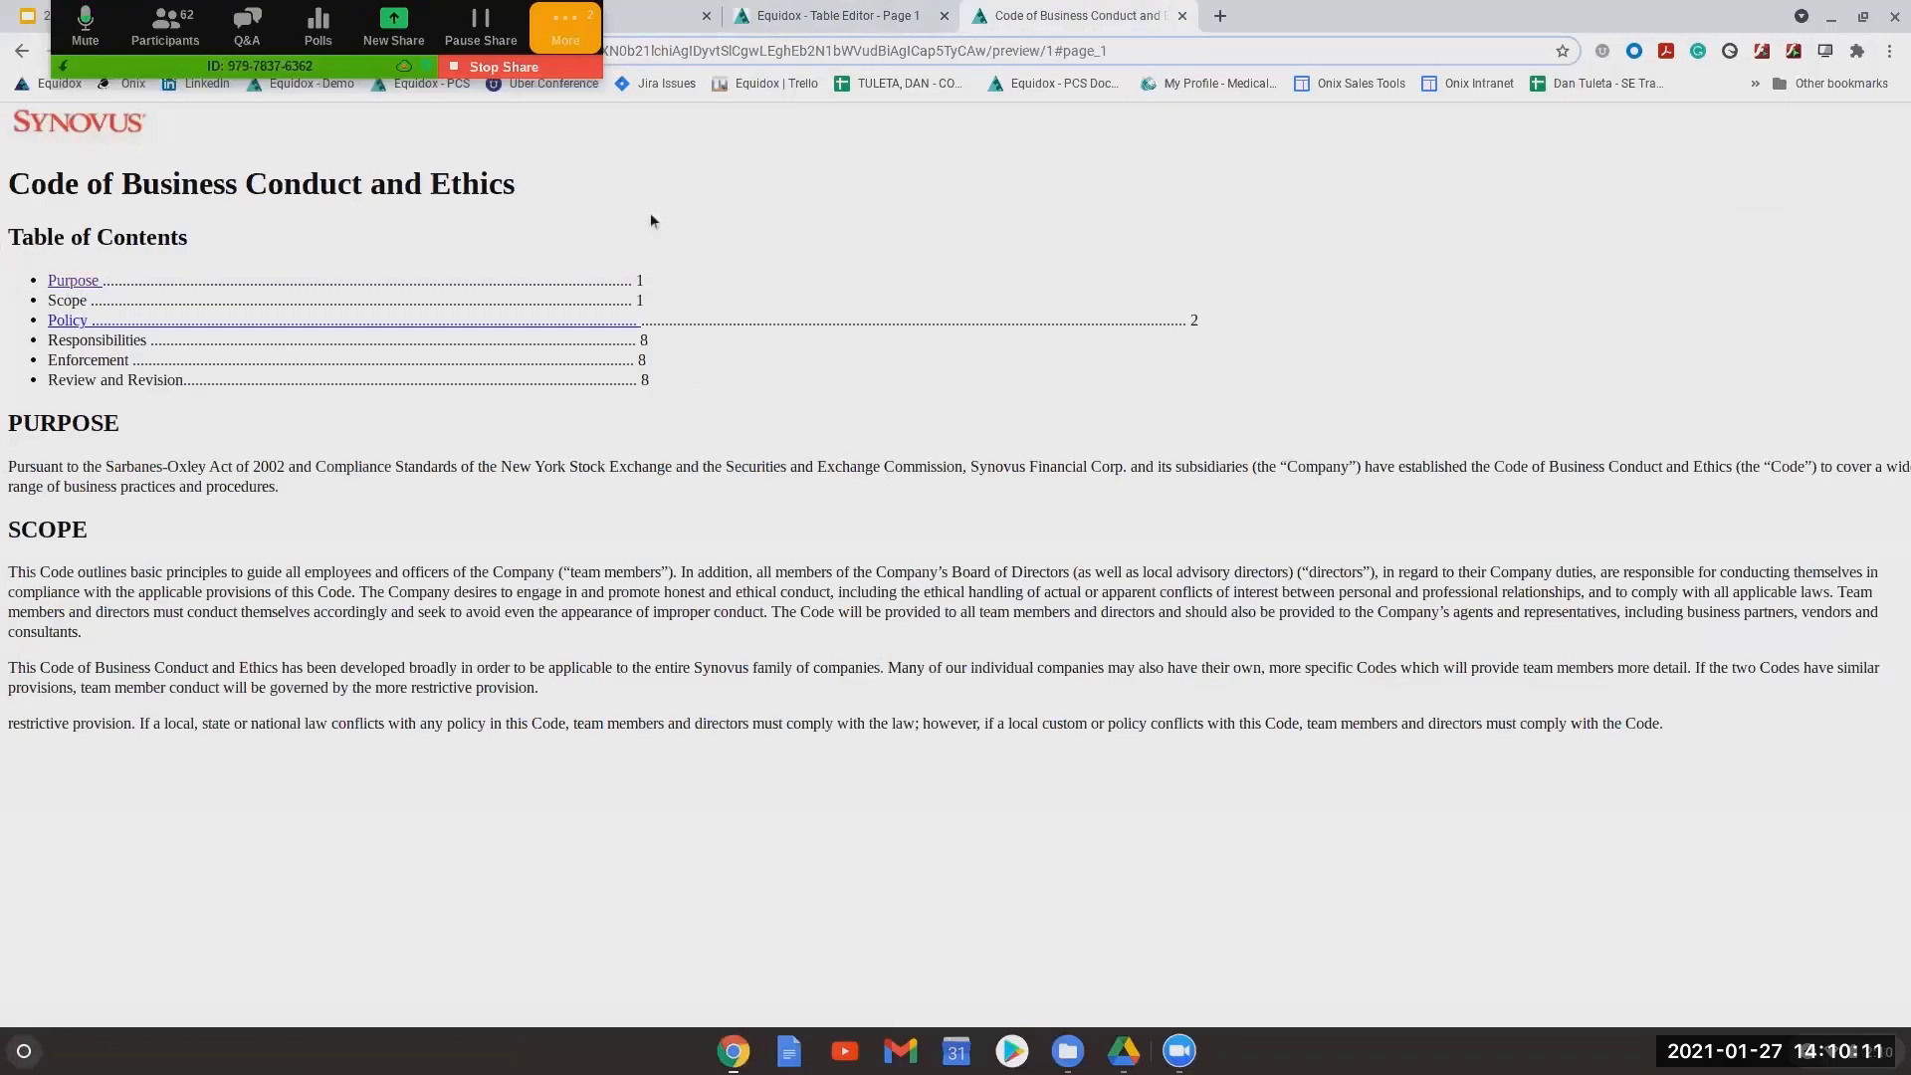
click(826, 18)
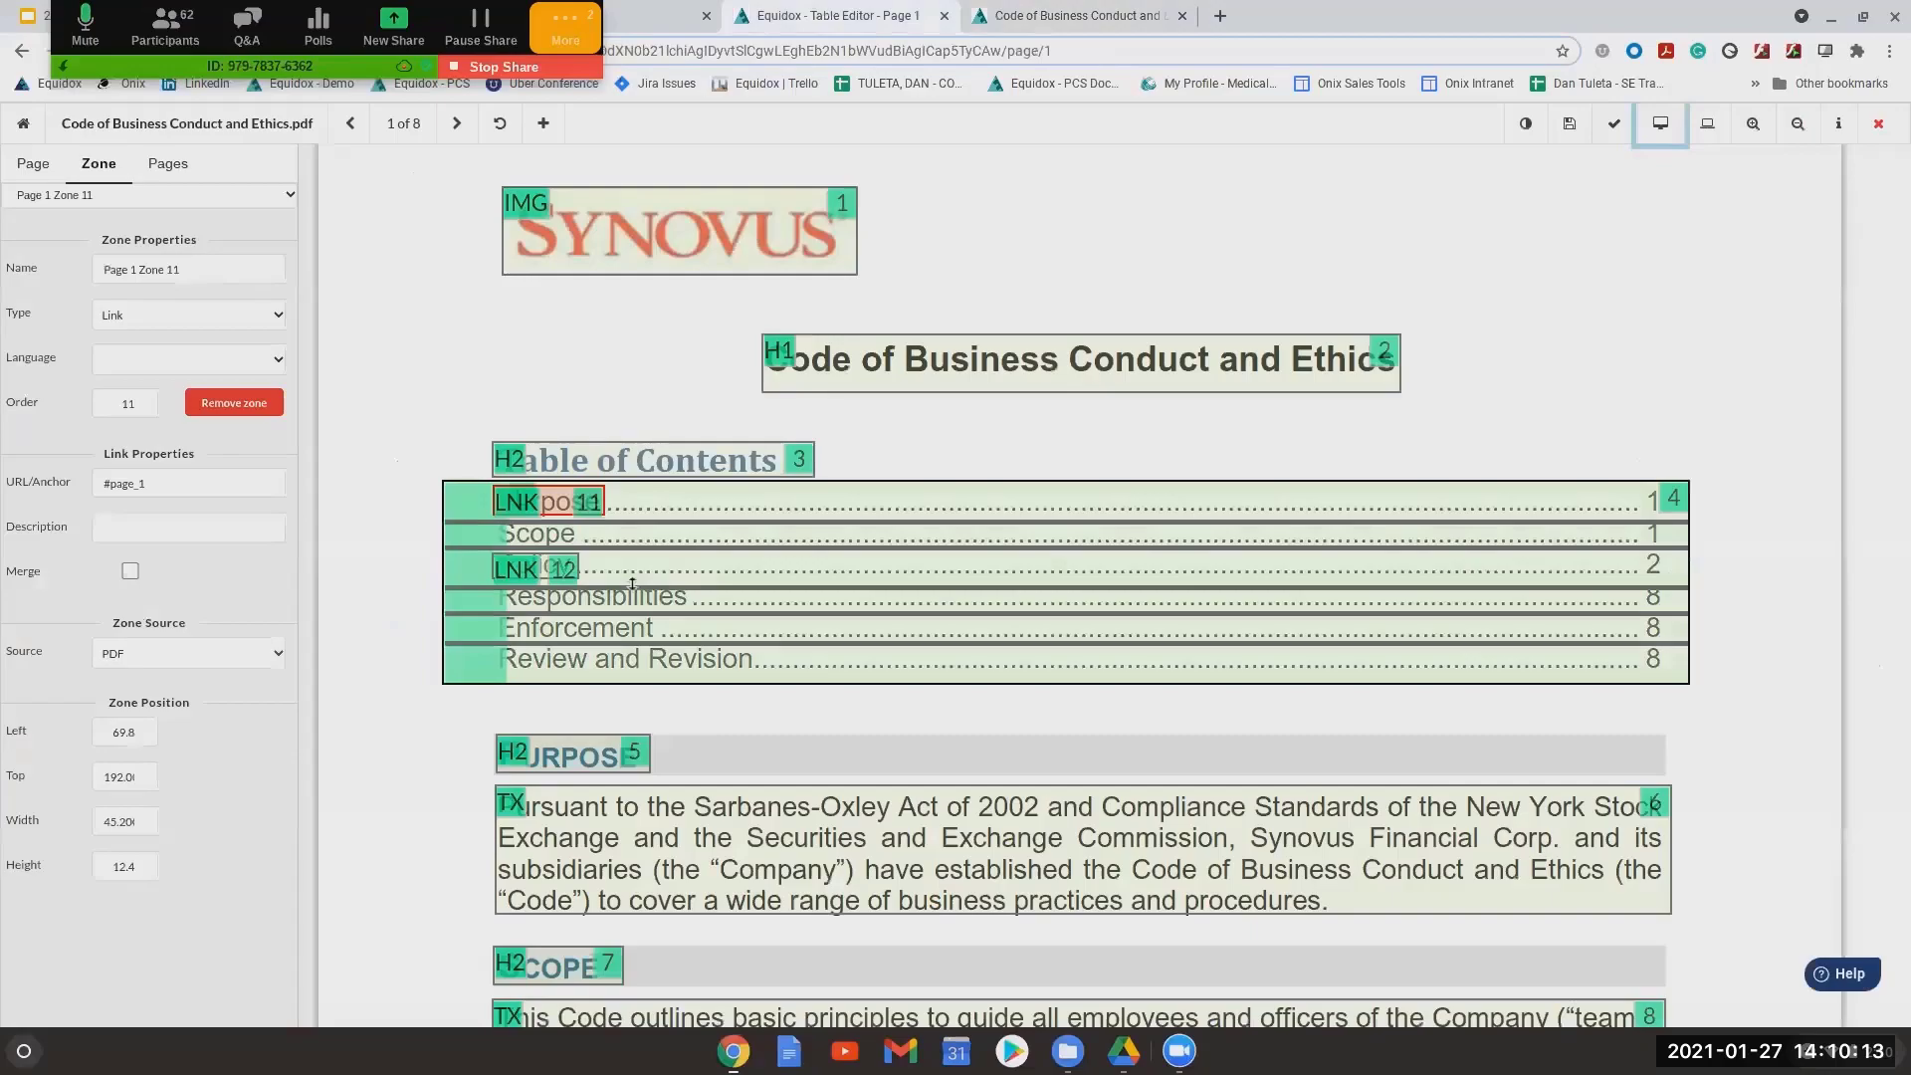
scroll(607, 567, down, 3)
scroll(601, 570, down, 5)
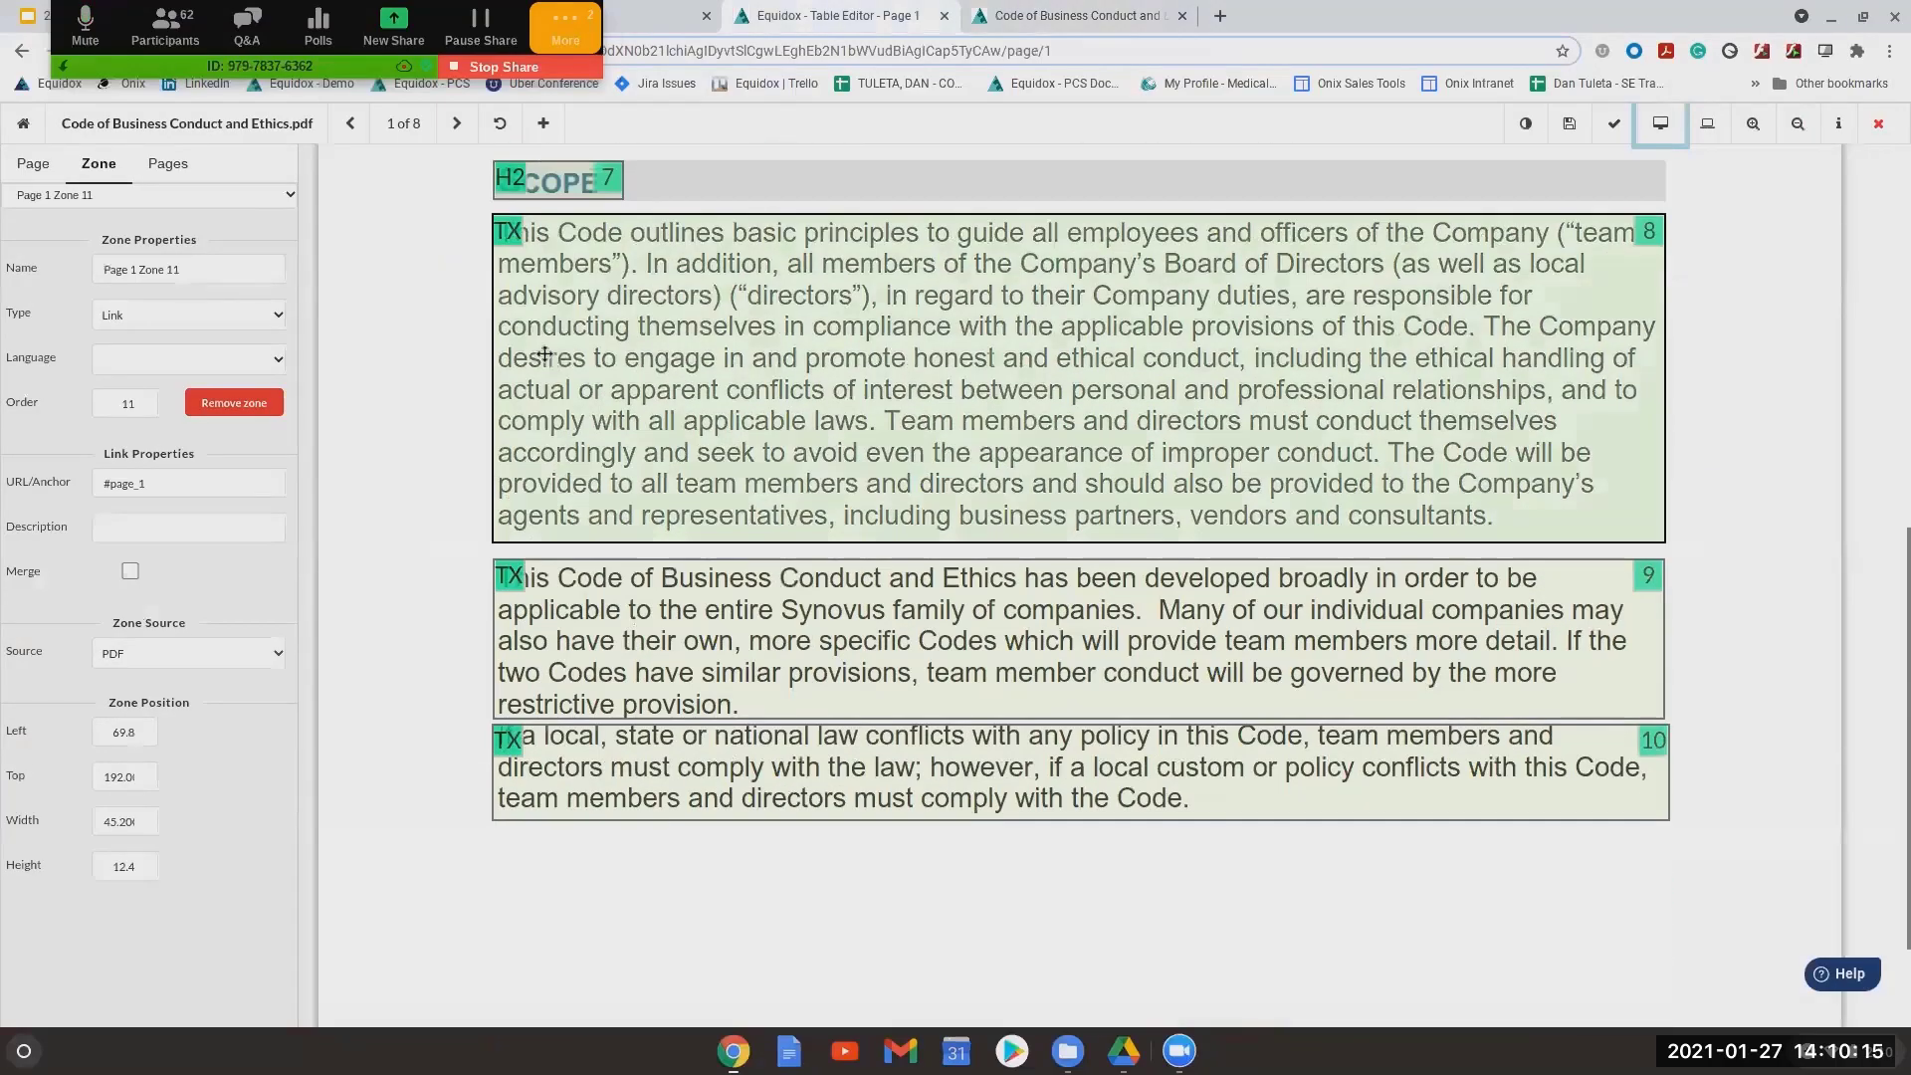
scroll(794, 500, down, 1)
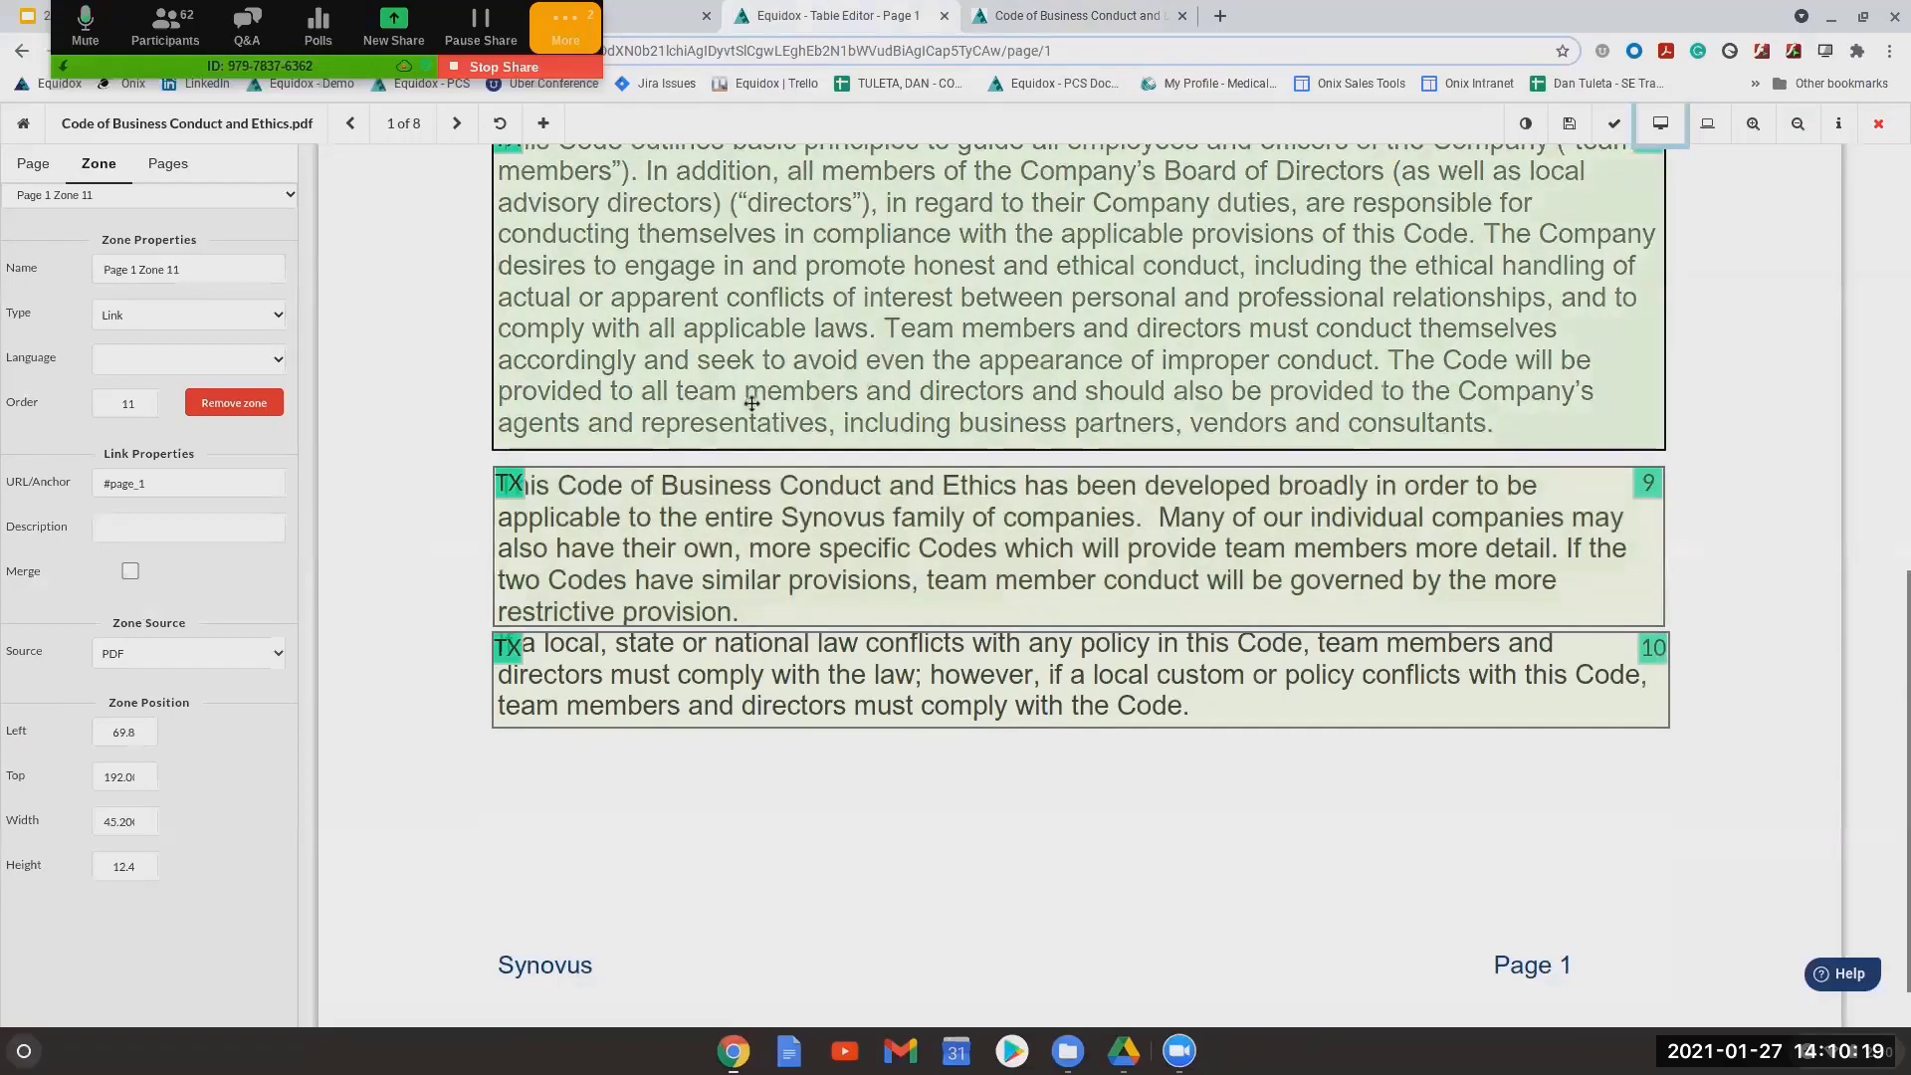
scroll(753, 405, up, 1)
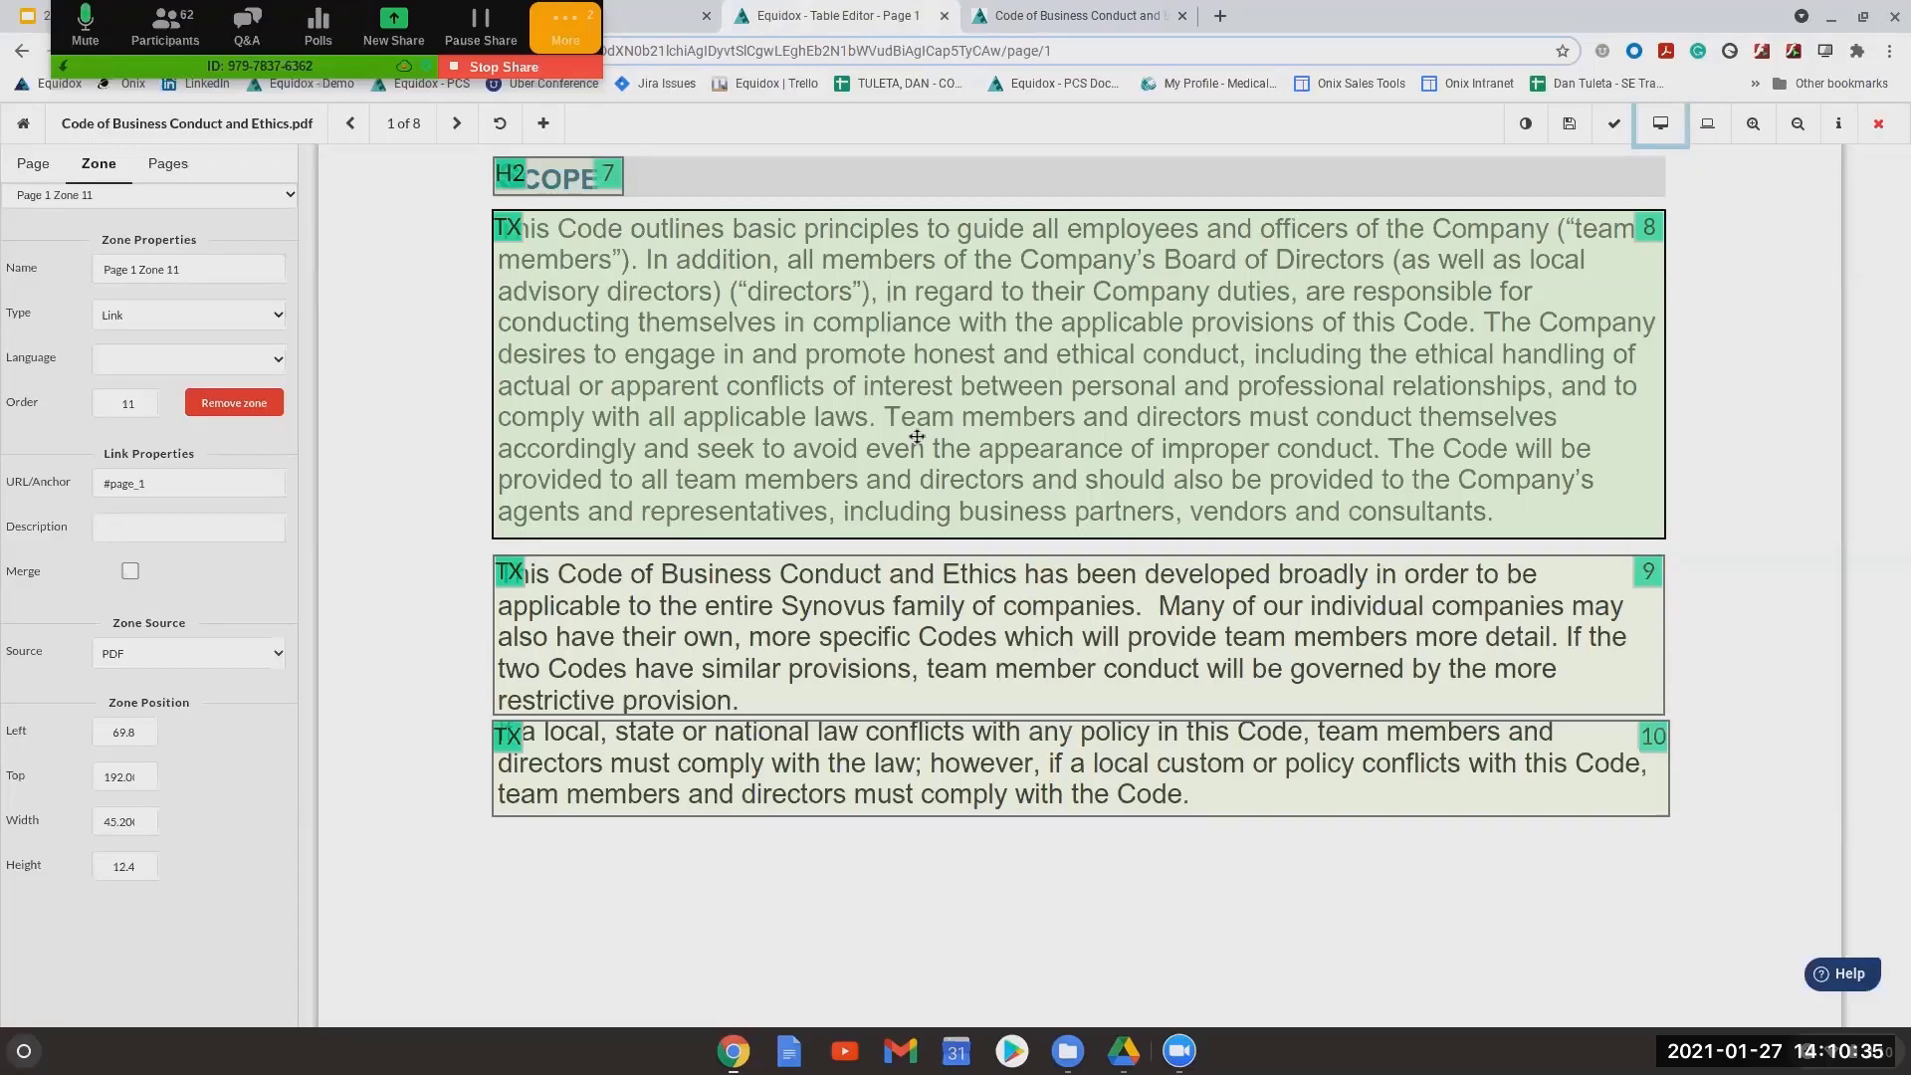
scroll(889, 372, up, 6)
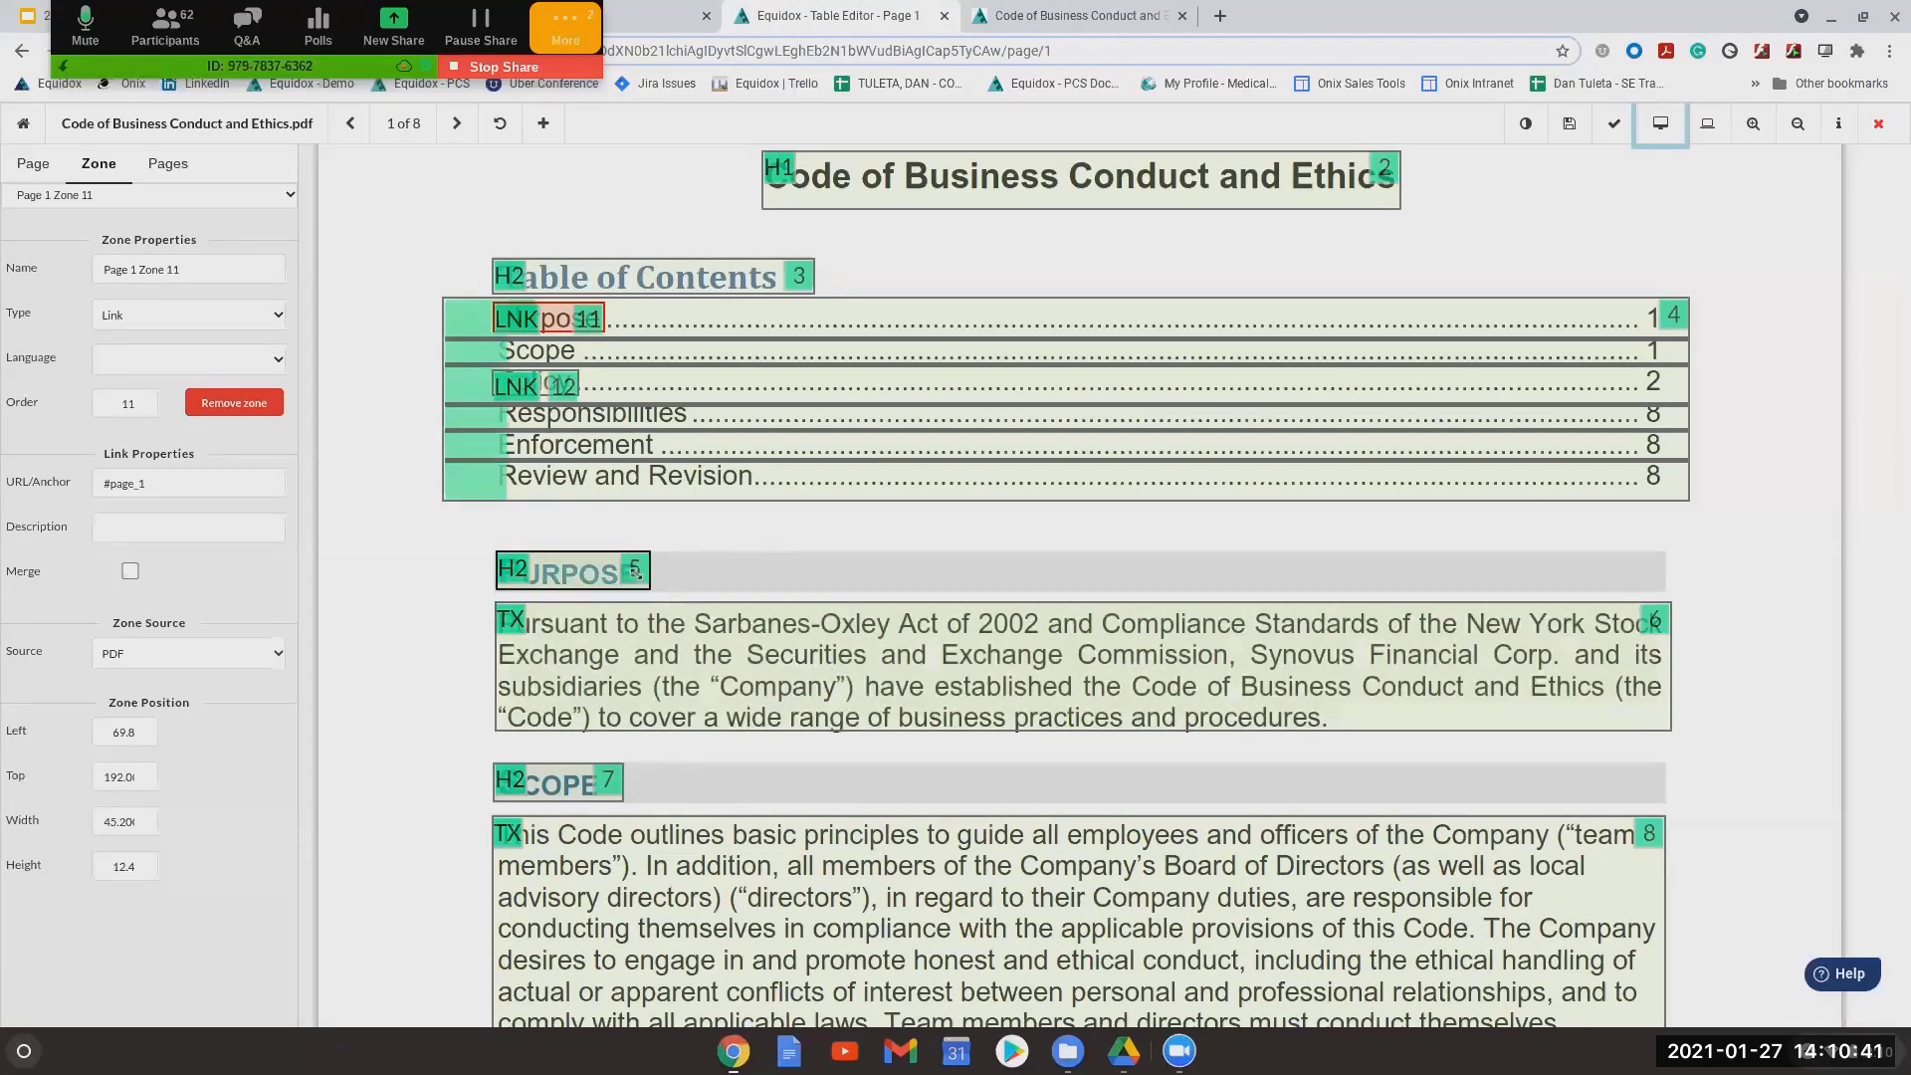
click(183, 481)
triple_click(183, 482)
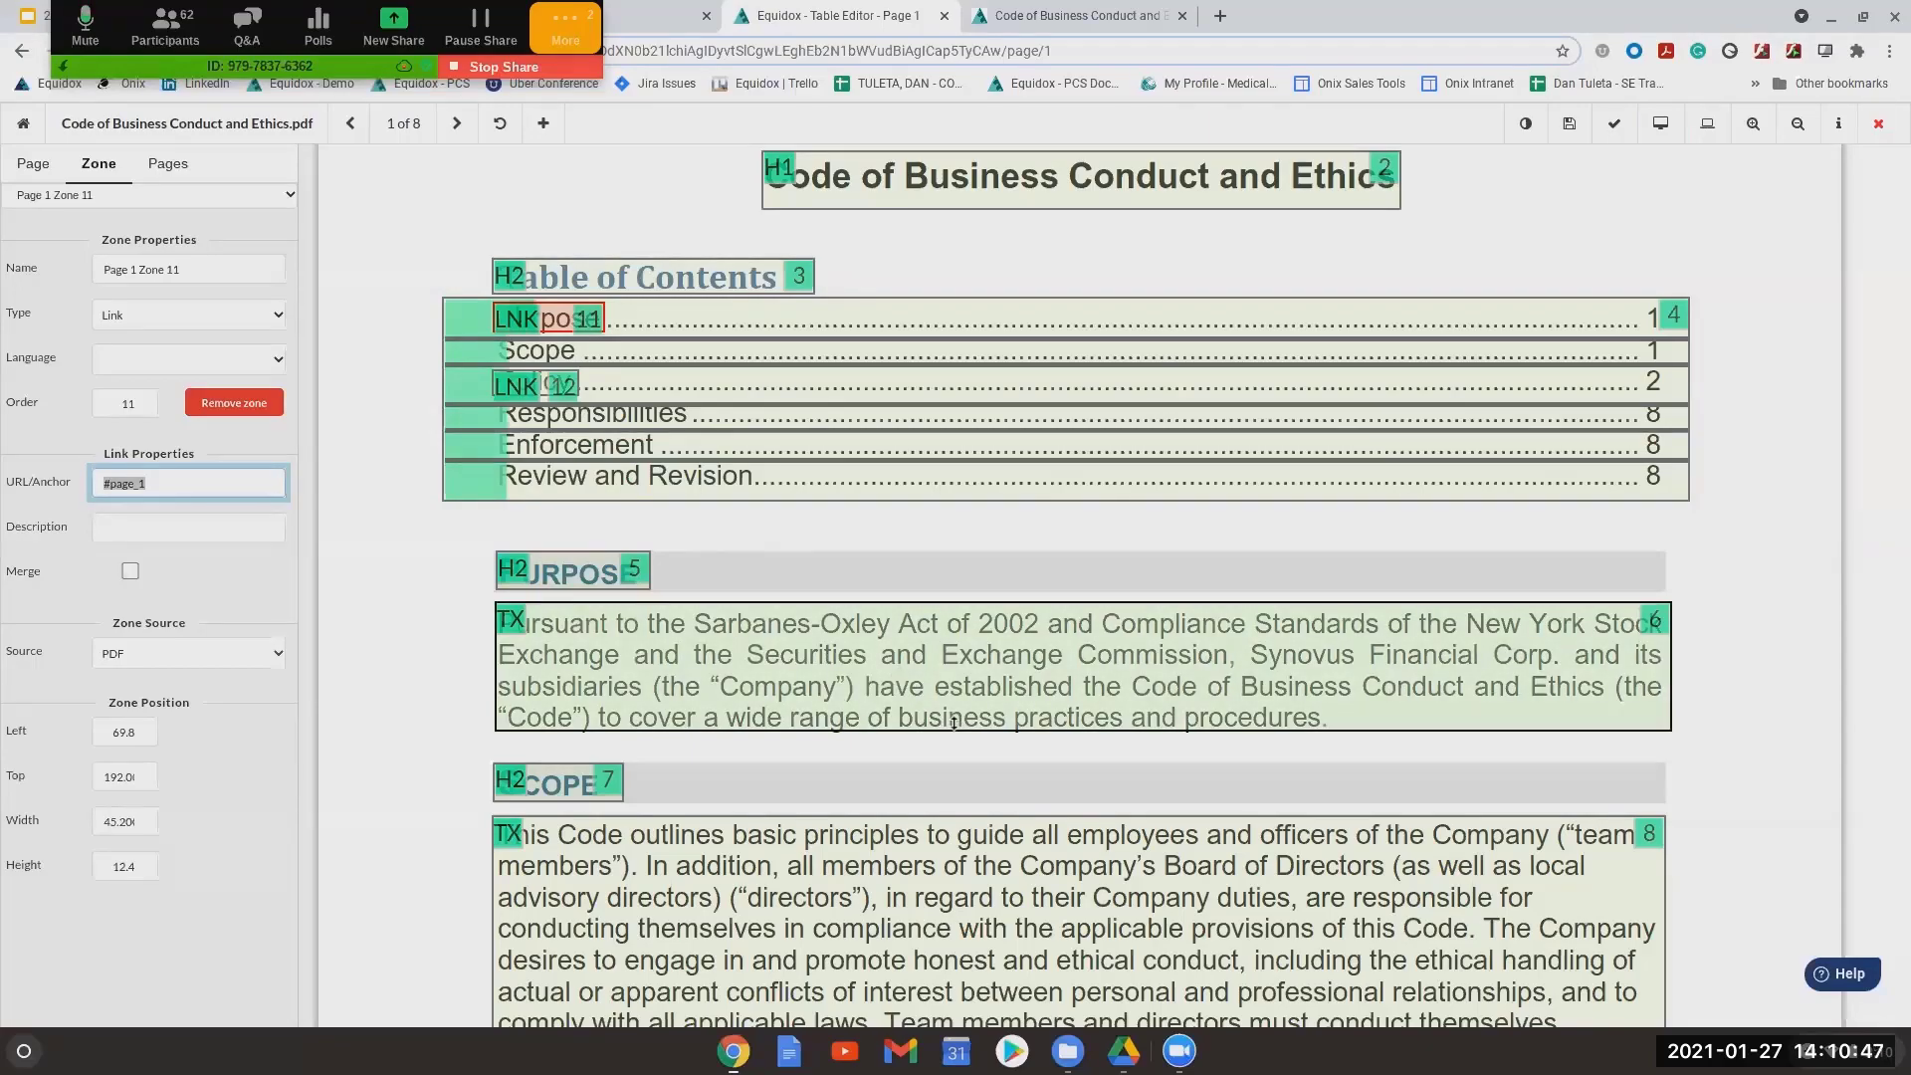
scroll(953, 722, down, 2)
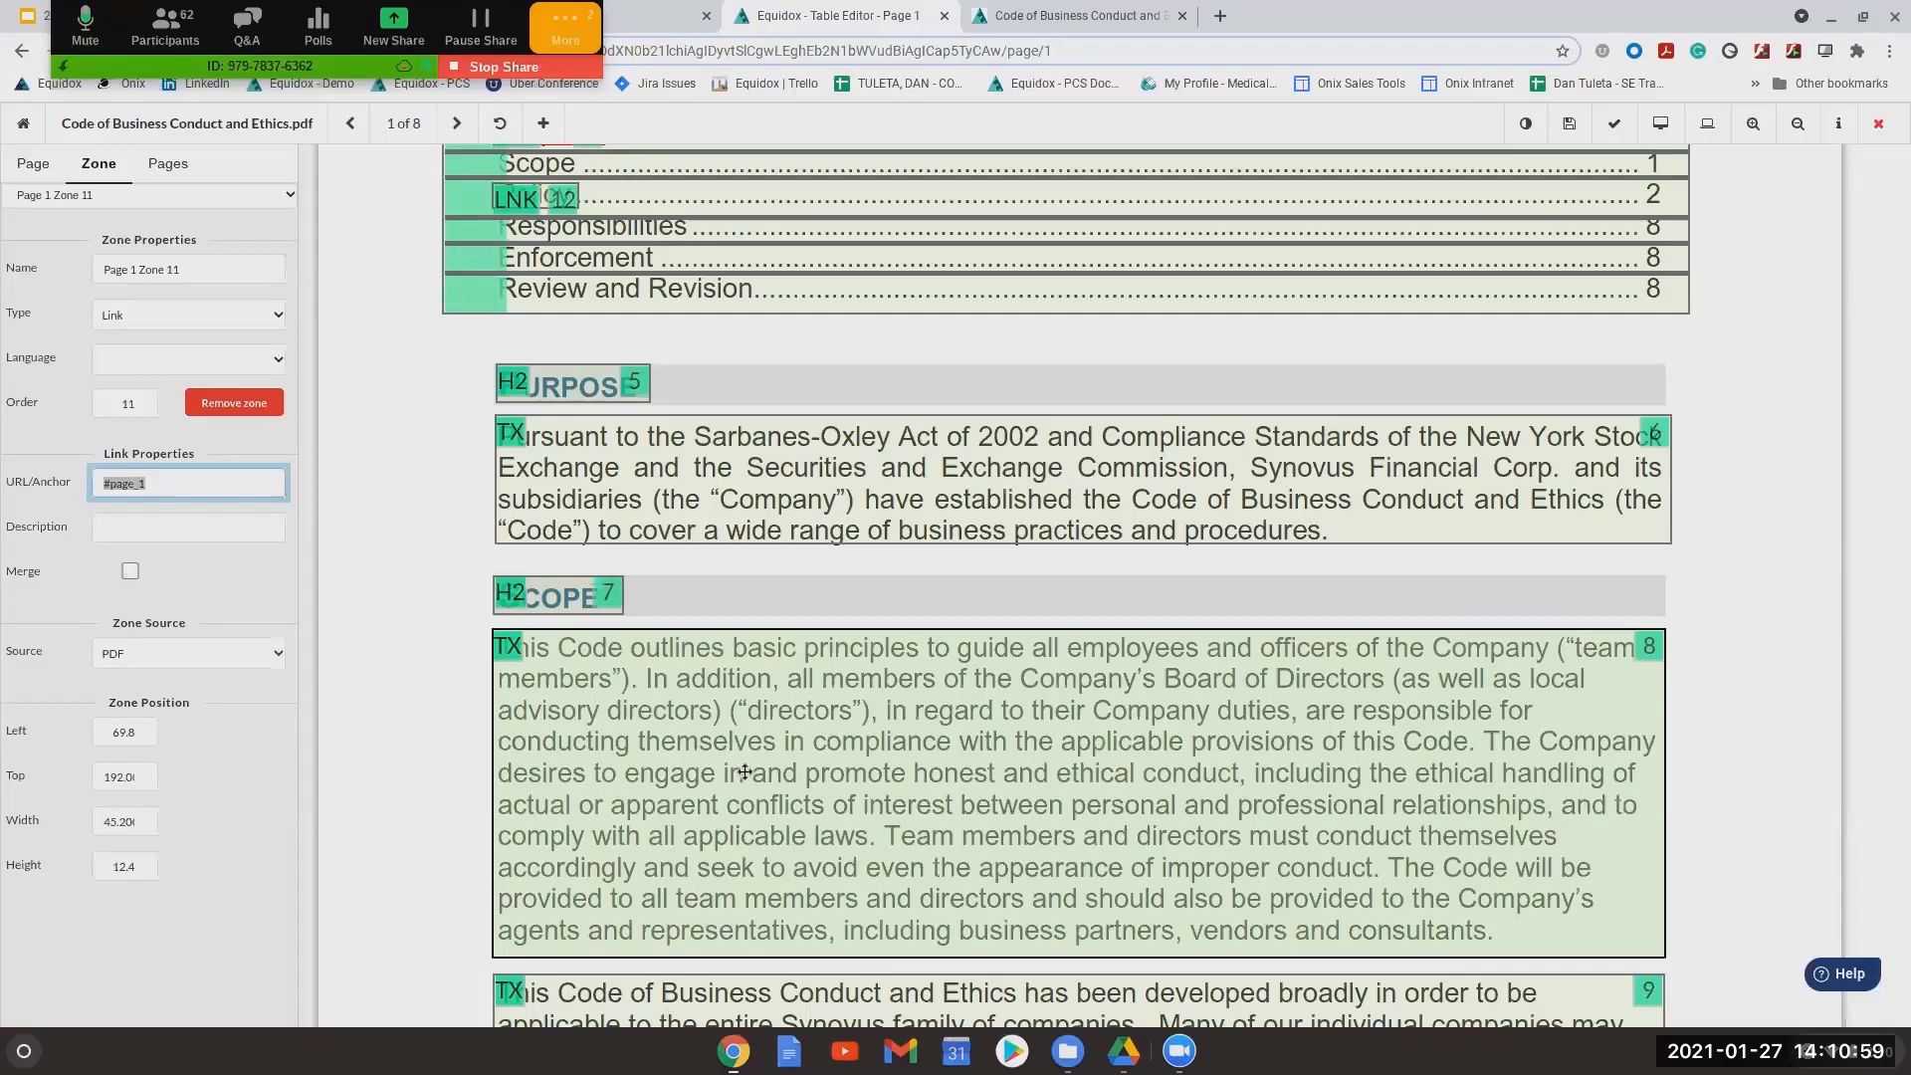
scroll(796, 901, down, 3)
scroll(792, 899, down, 5)
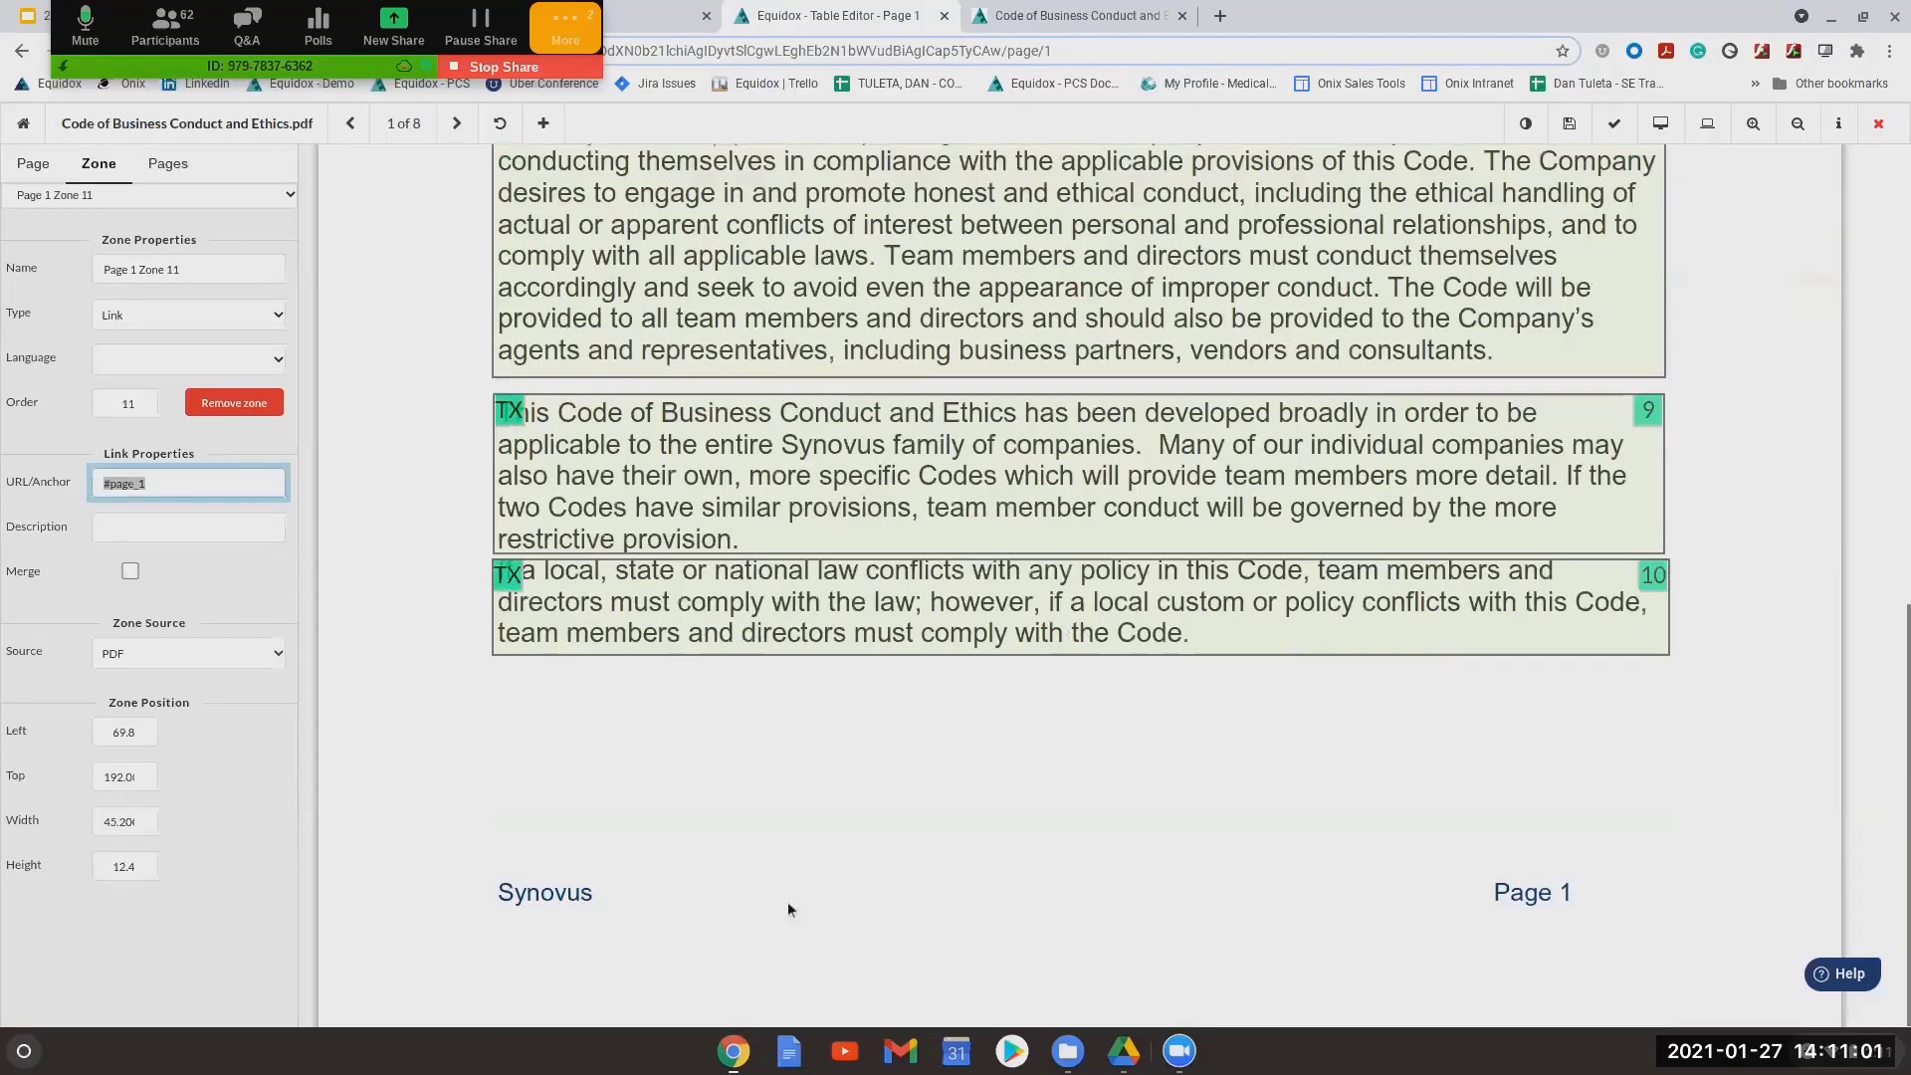
drag(480, 878, 563, 889)
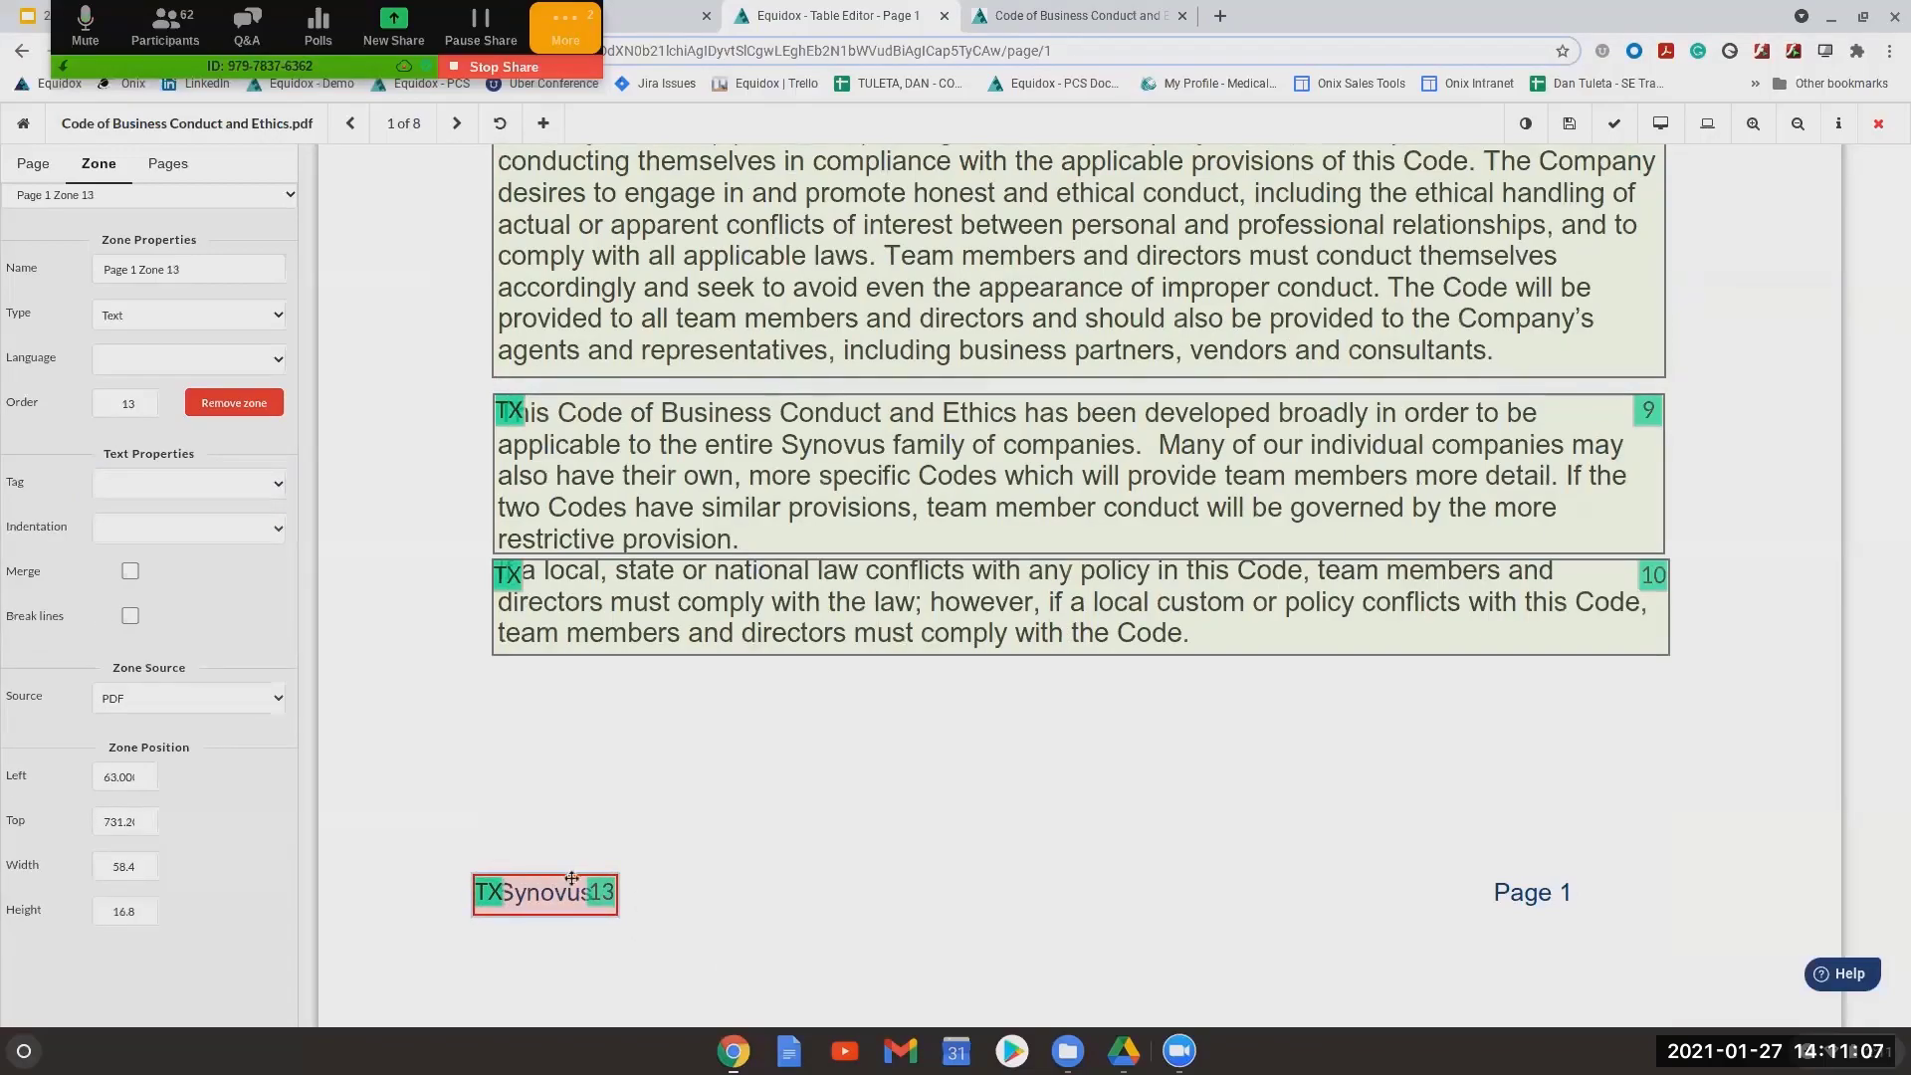
mouse_move(573, 890)
mouse_down()
mouse_move(572, 860)
mouse_move(572, 890)
mouse_up()
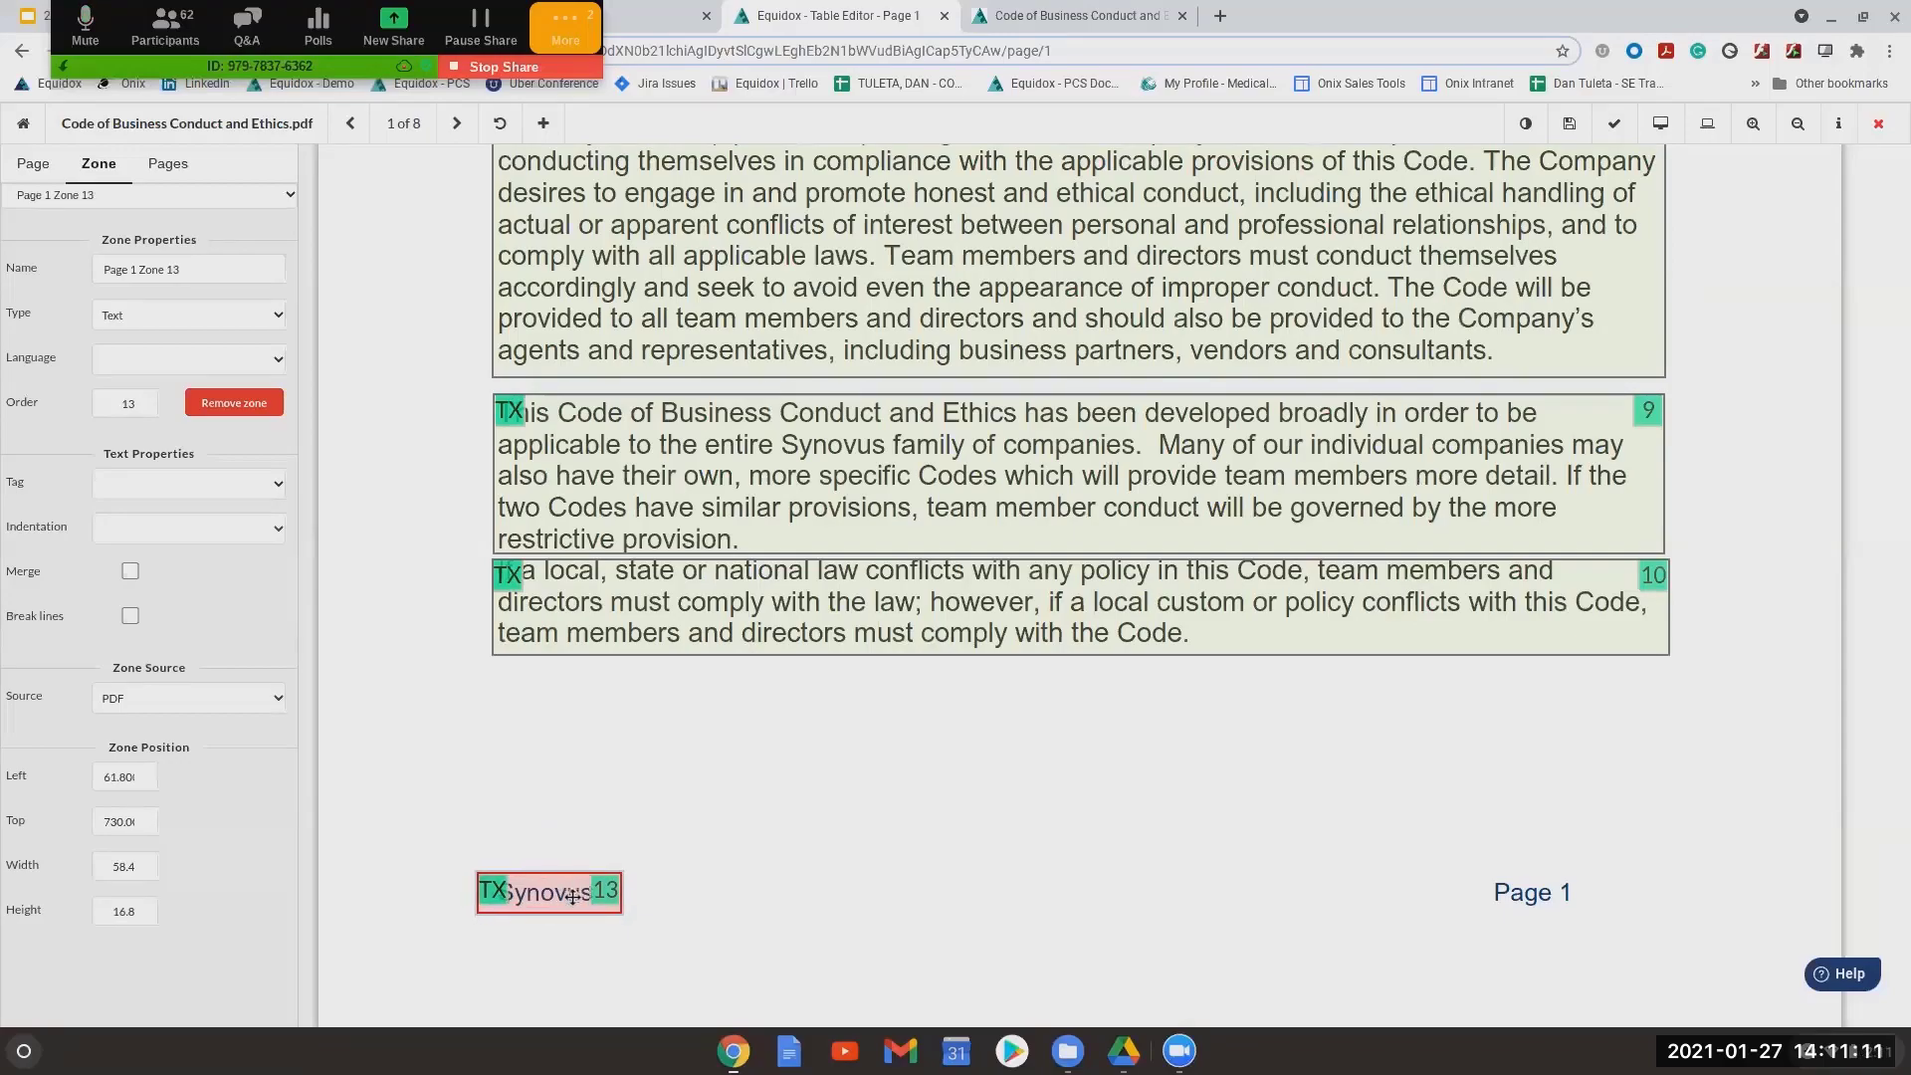
key(l)
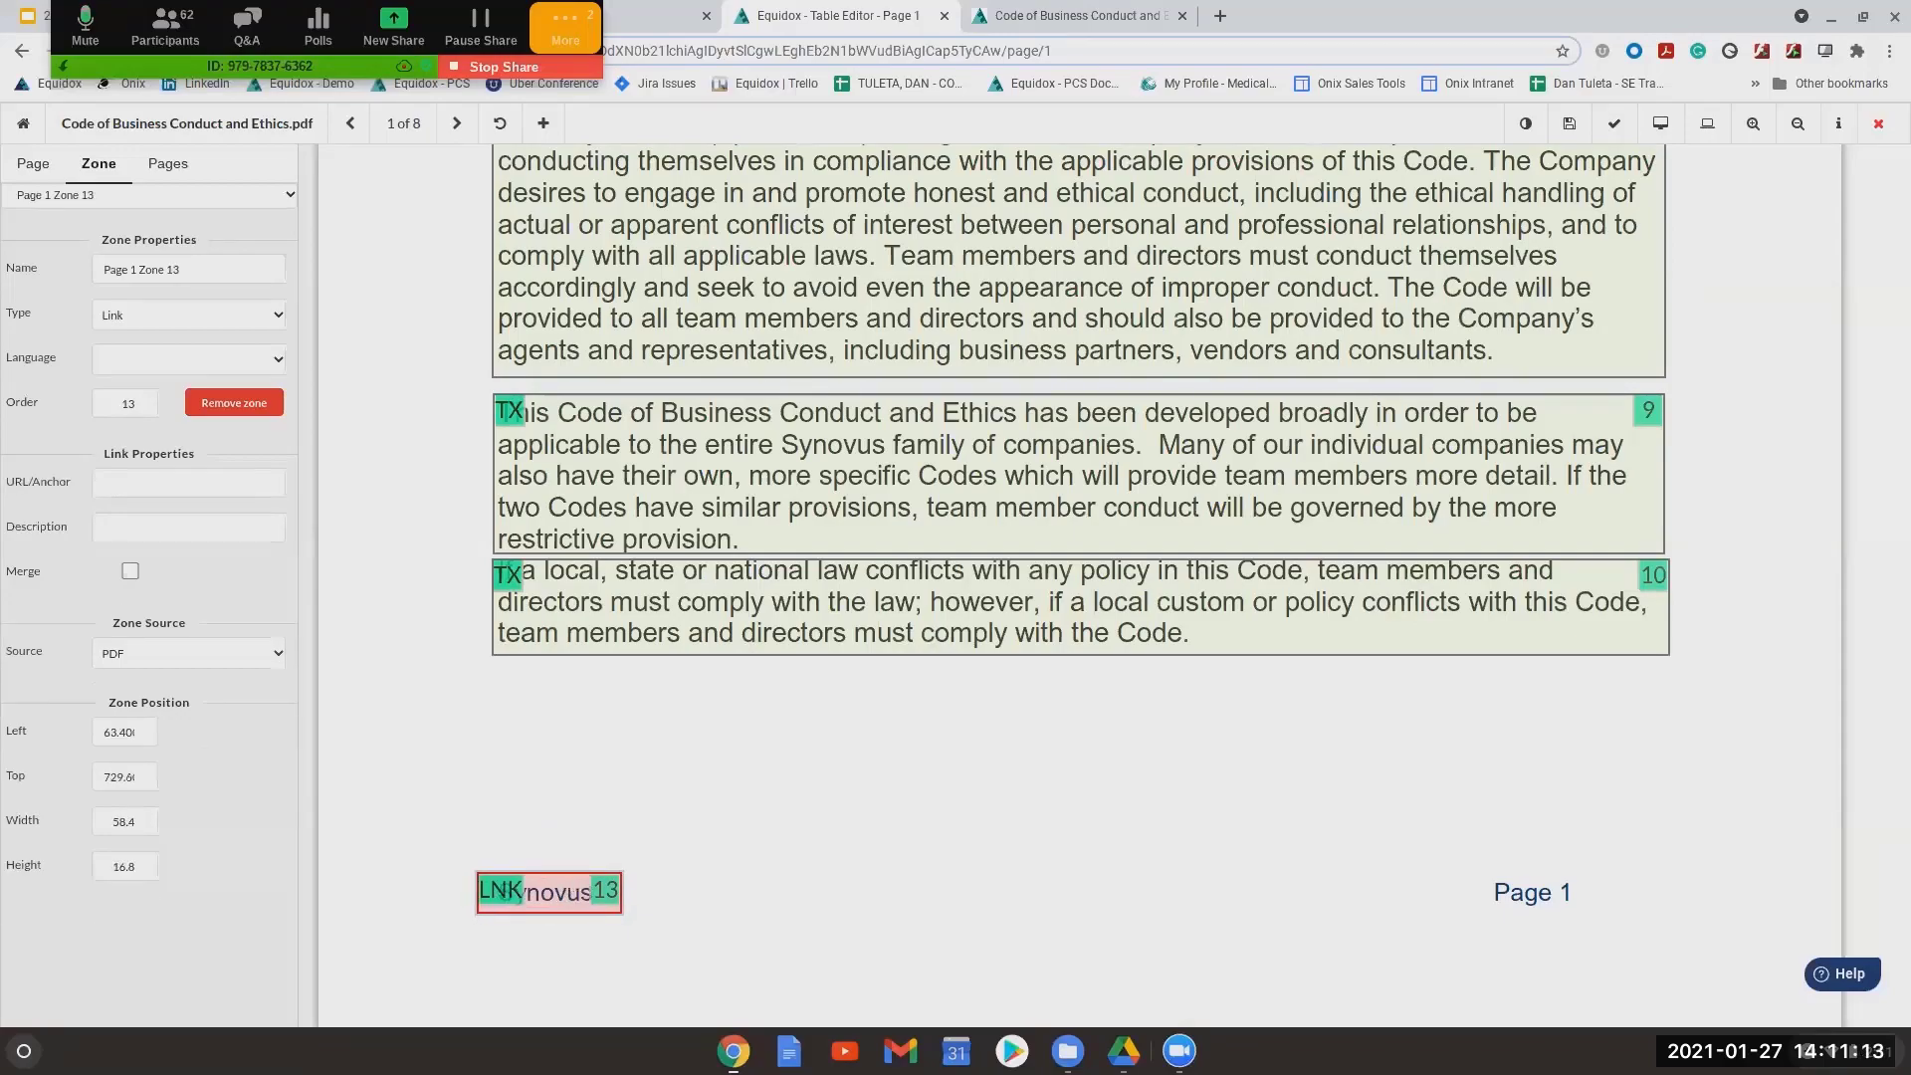
click(184, 478)
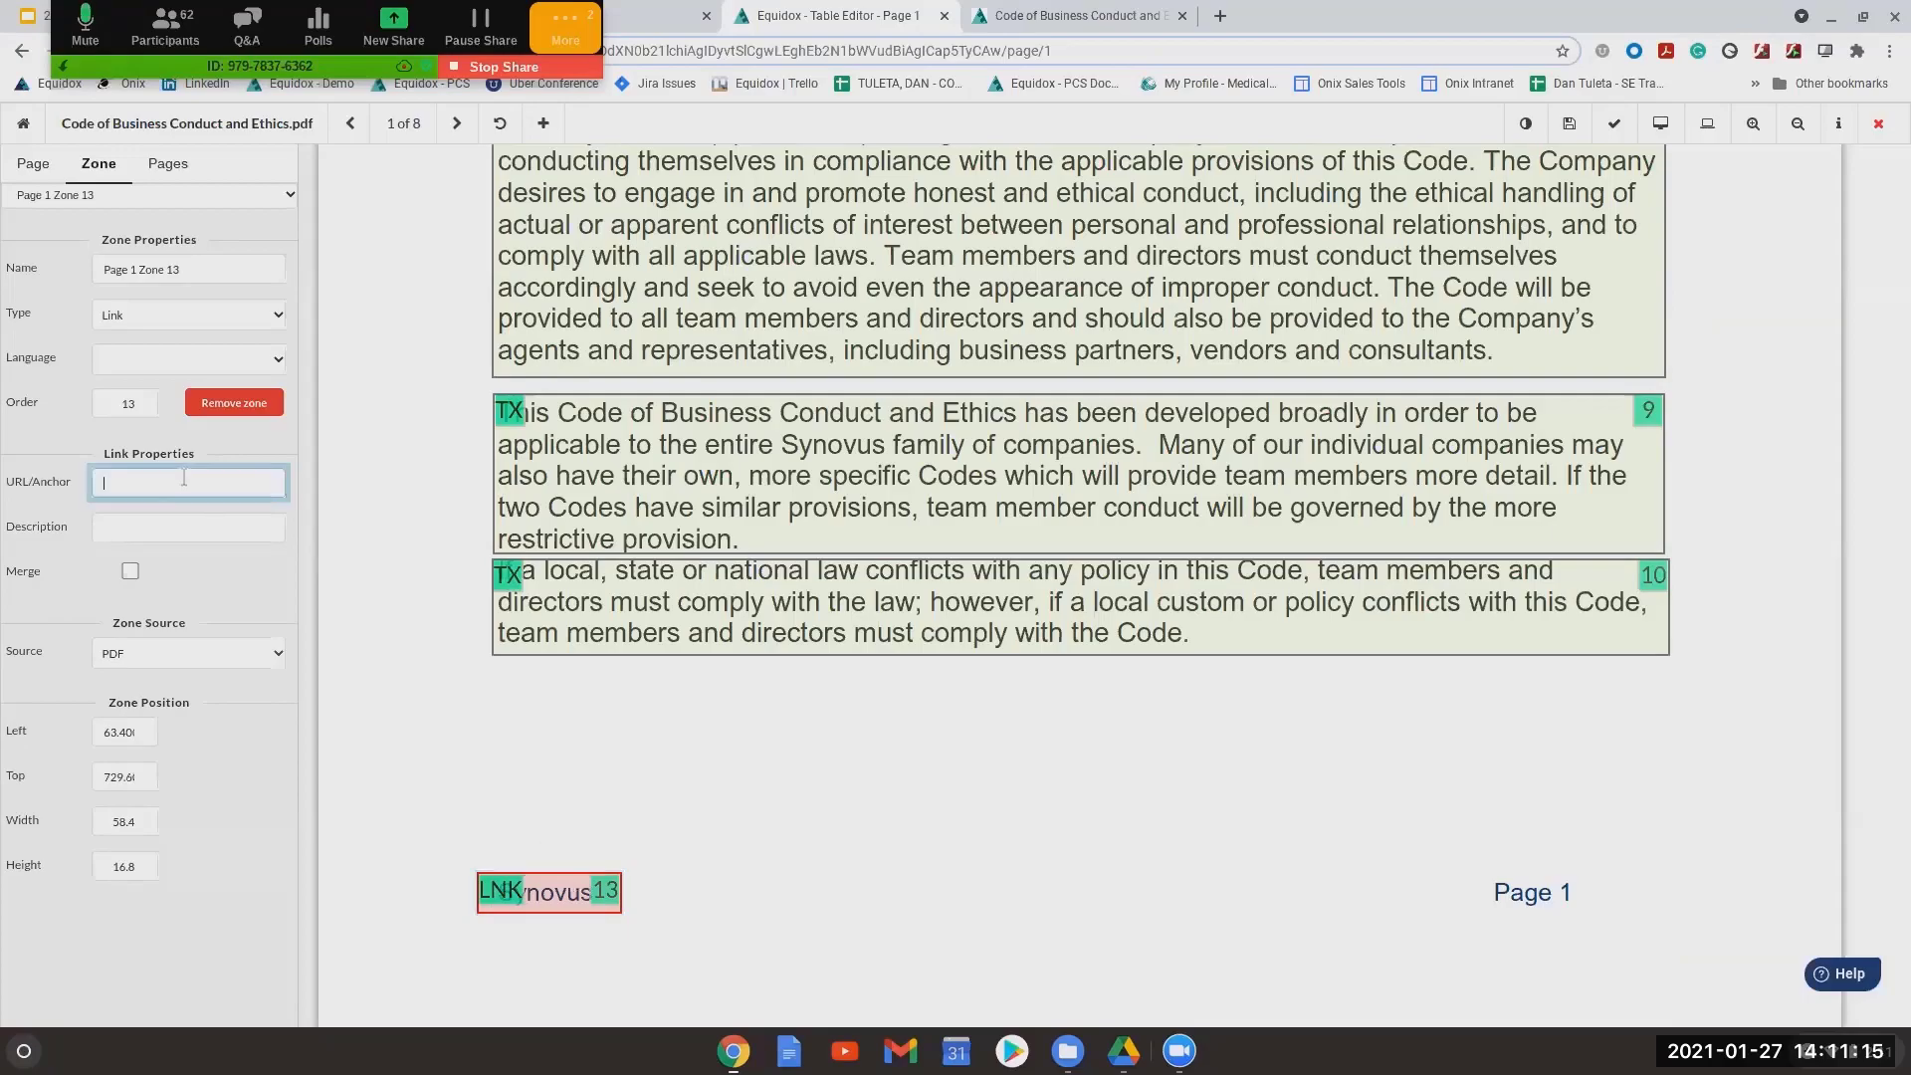
text(https://www.synovus.com)
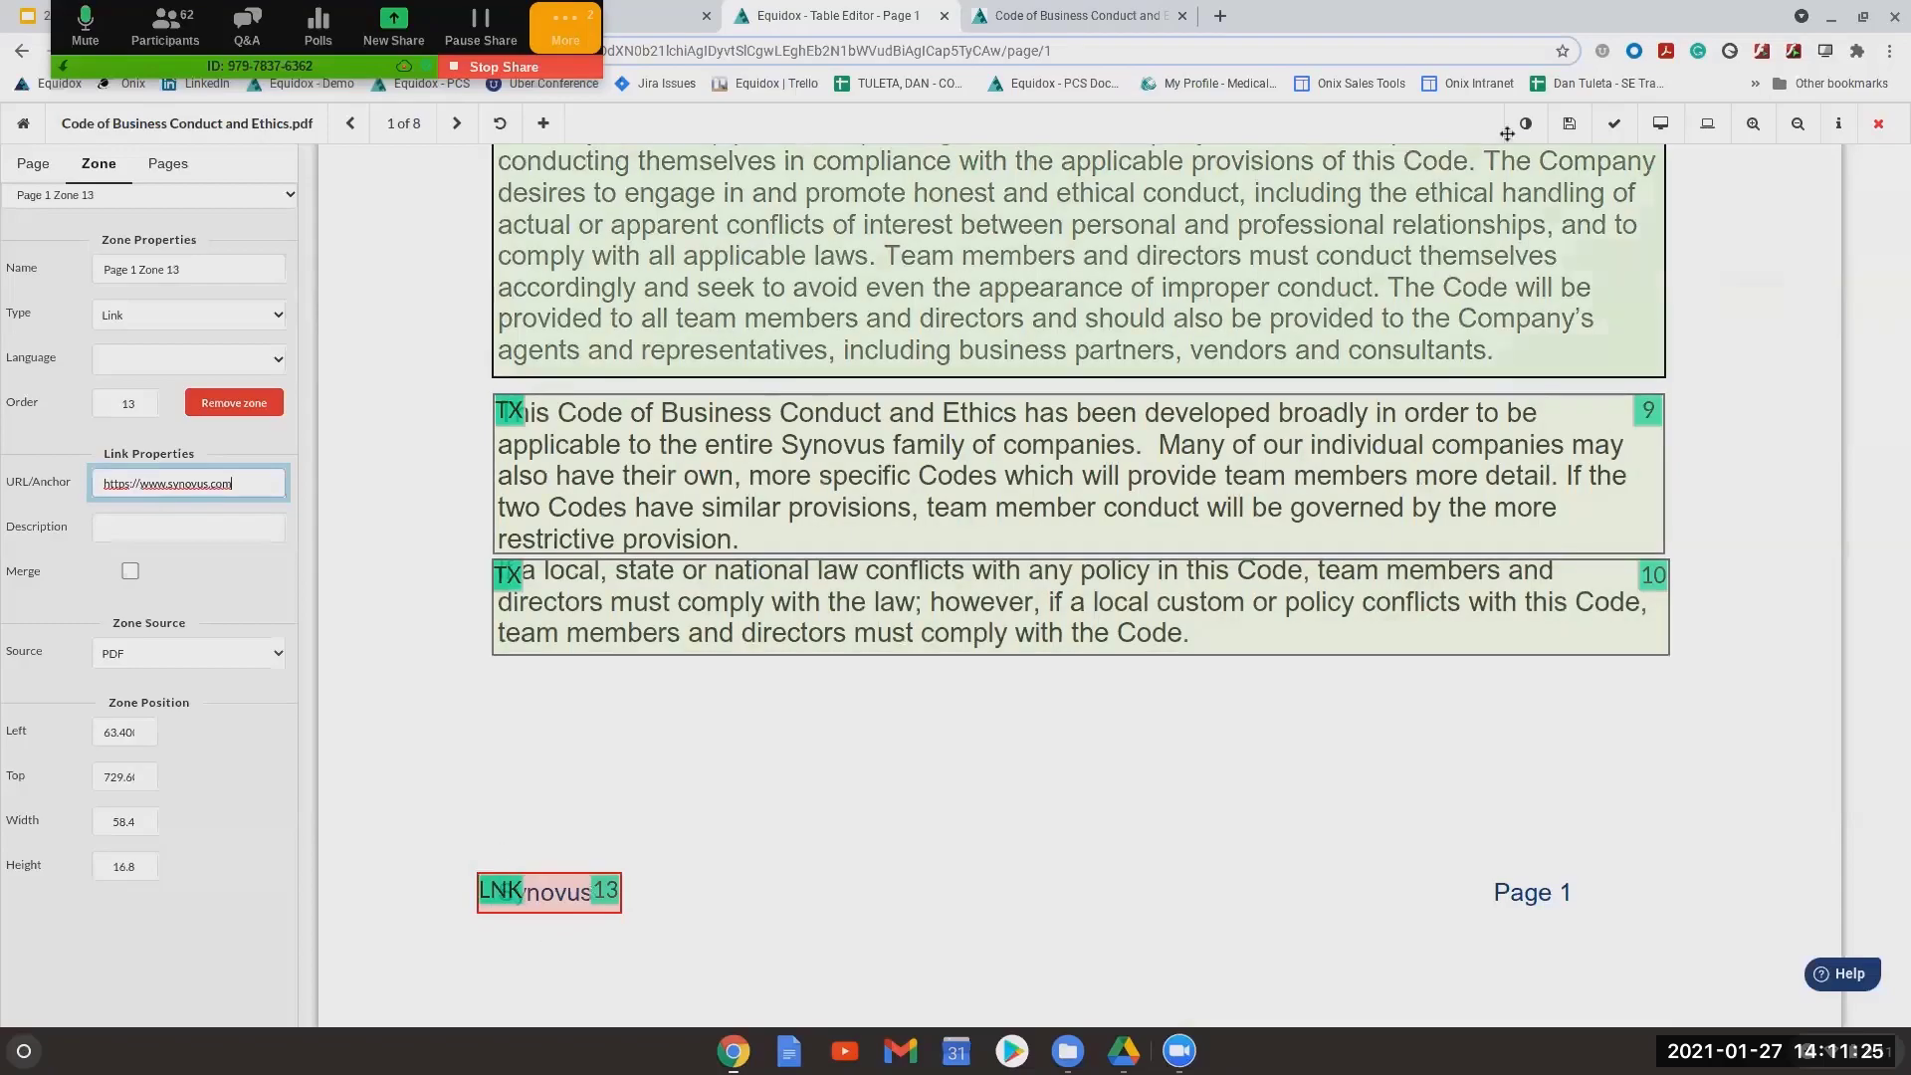
Preview the page, test the Synovus footer link, and return to the editor
click(1661, 124)
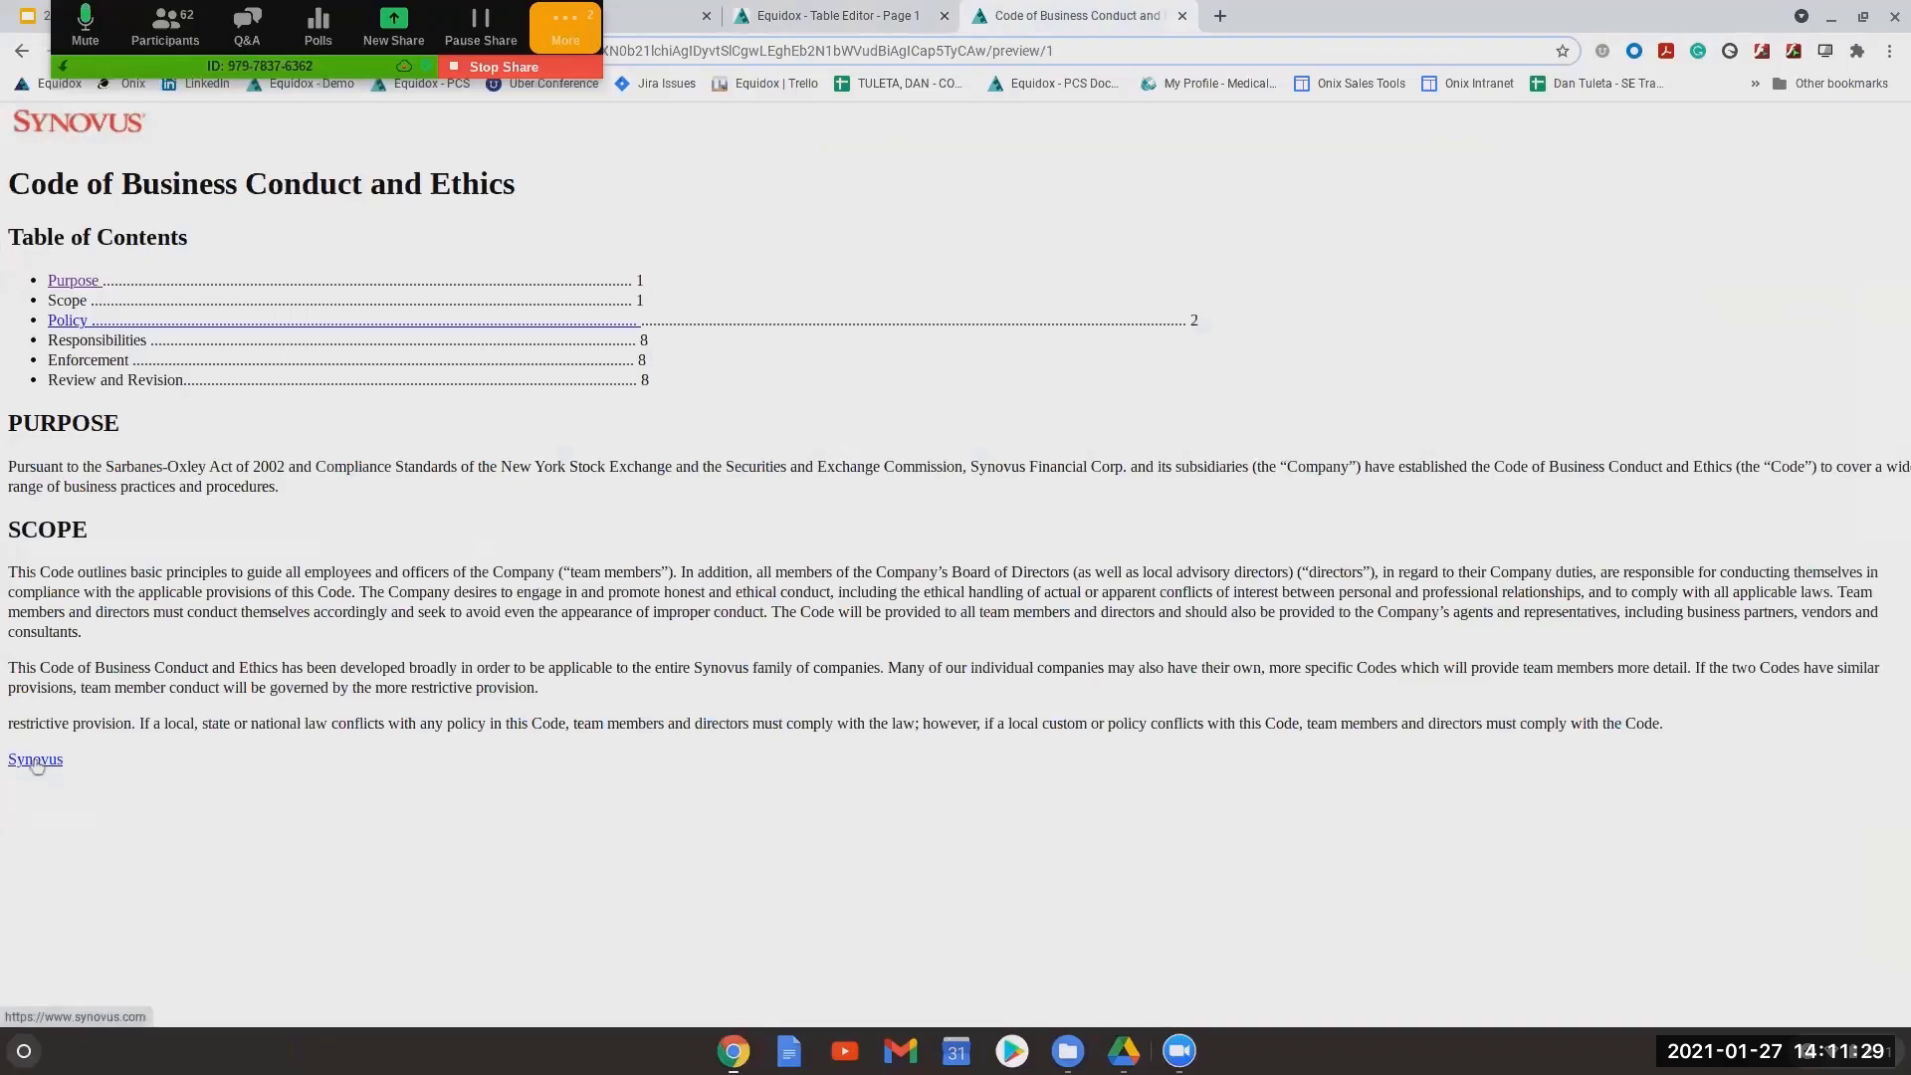
click(36, 761)
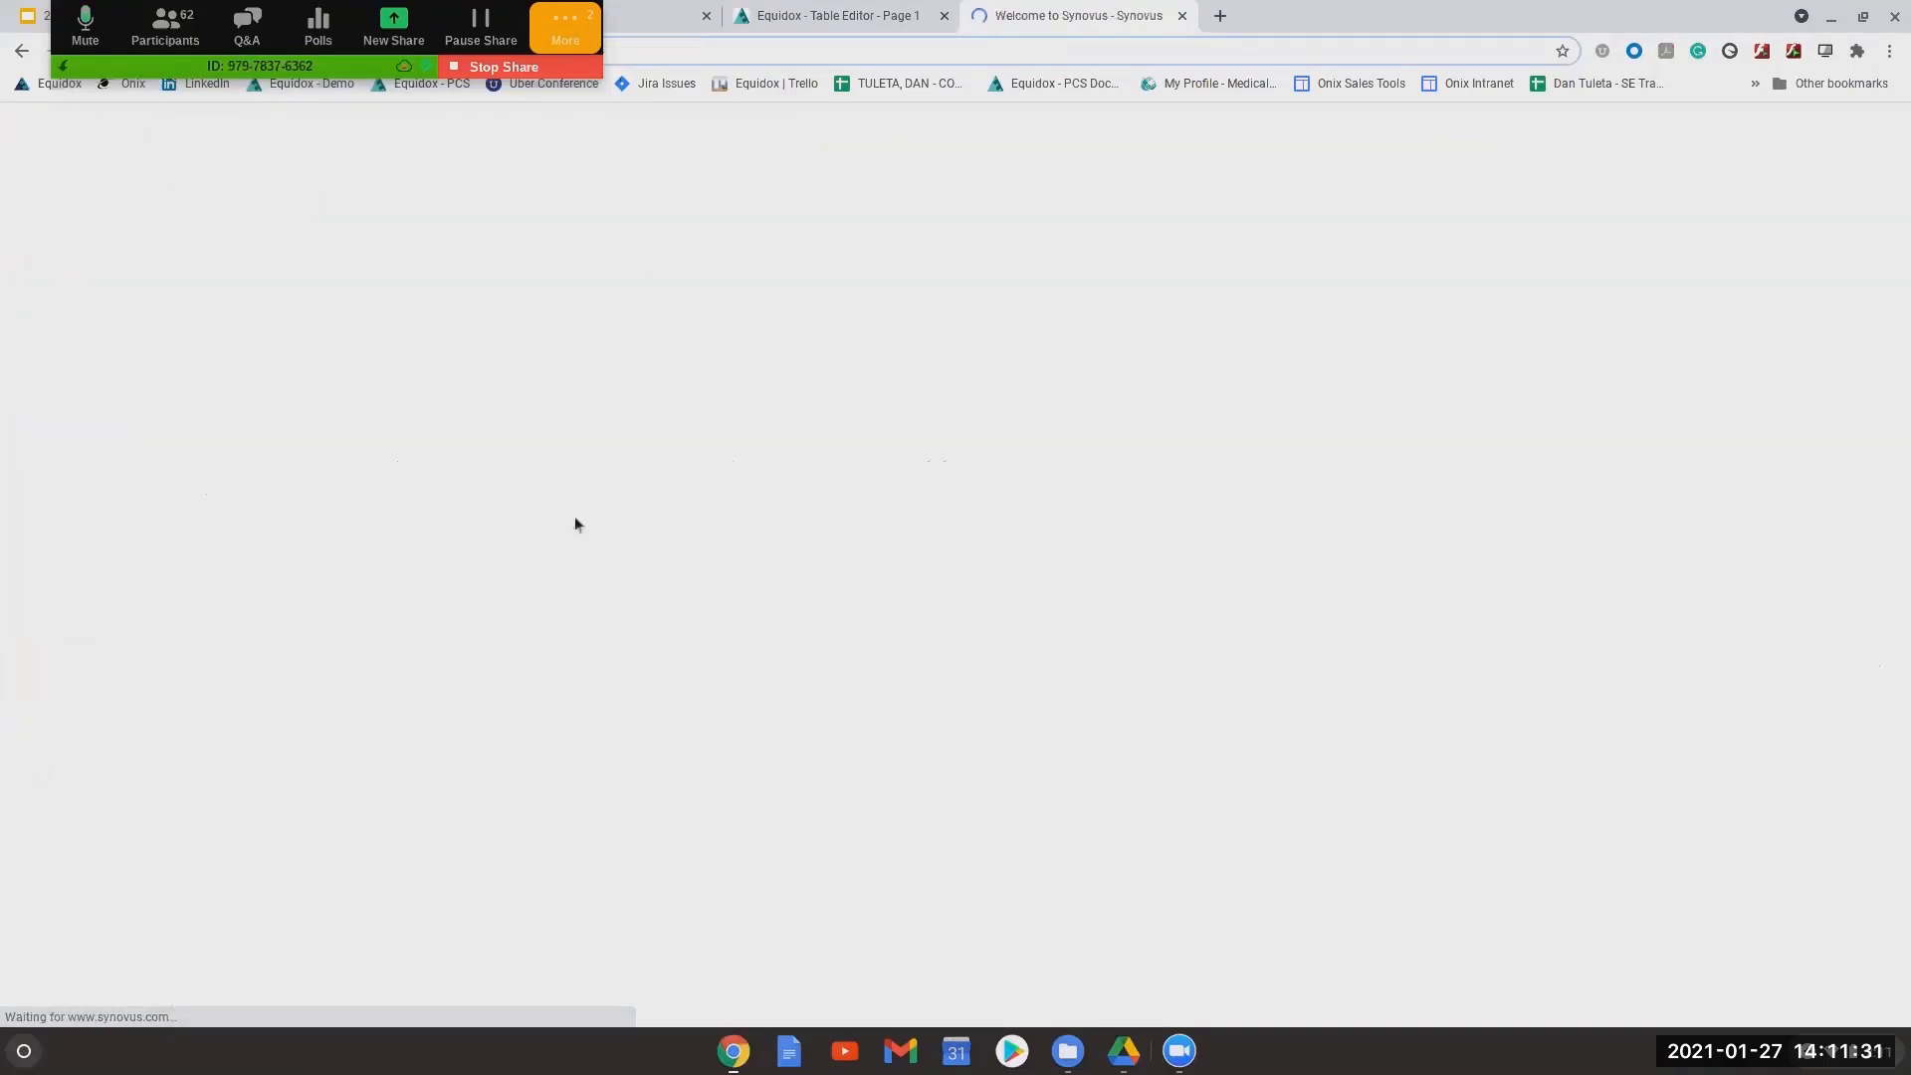
click(1182, 16)
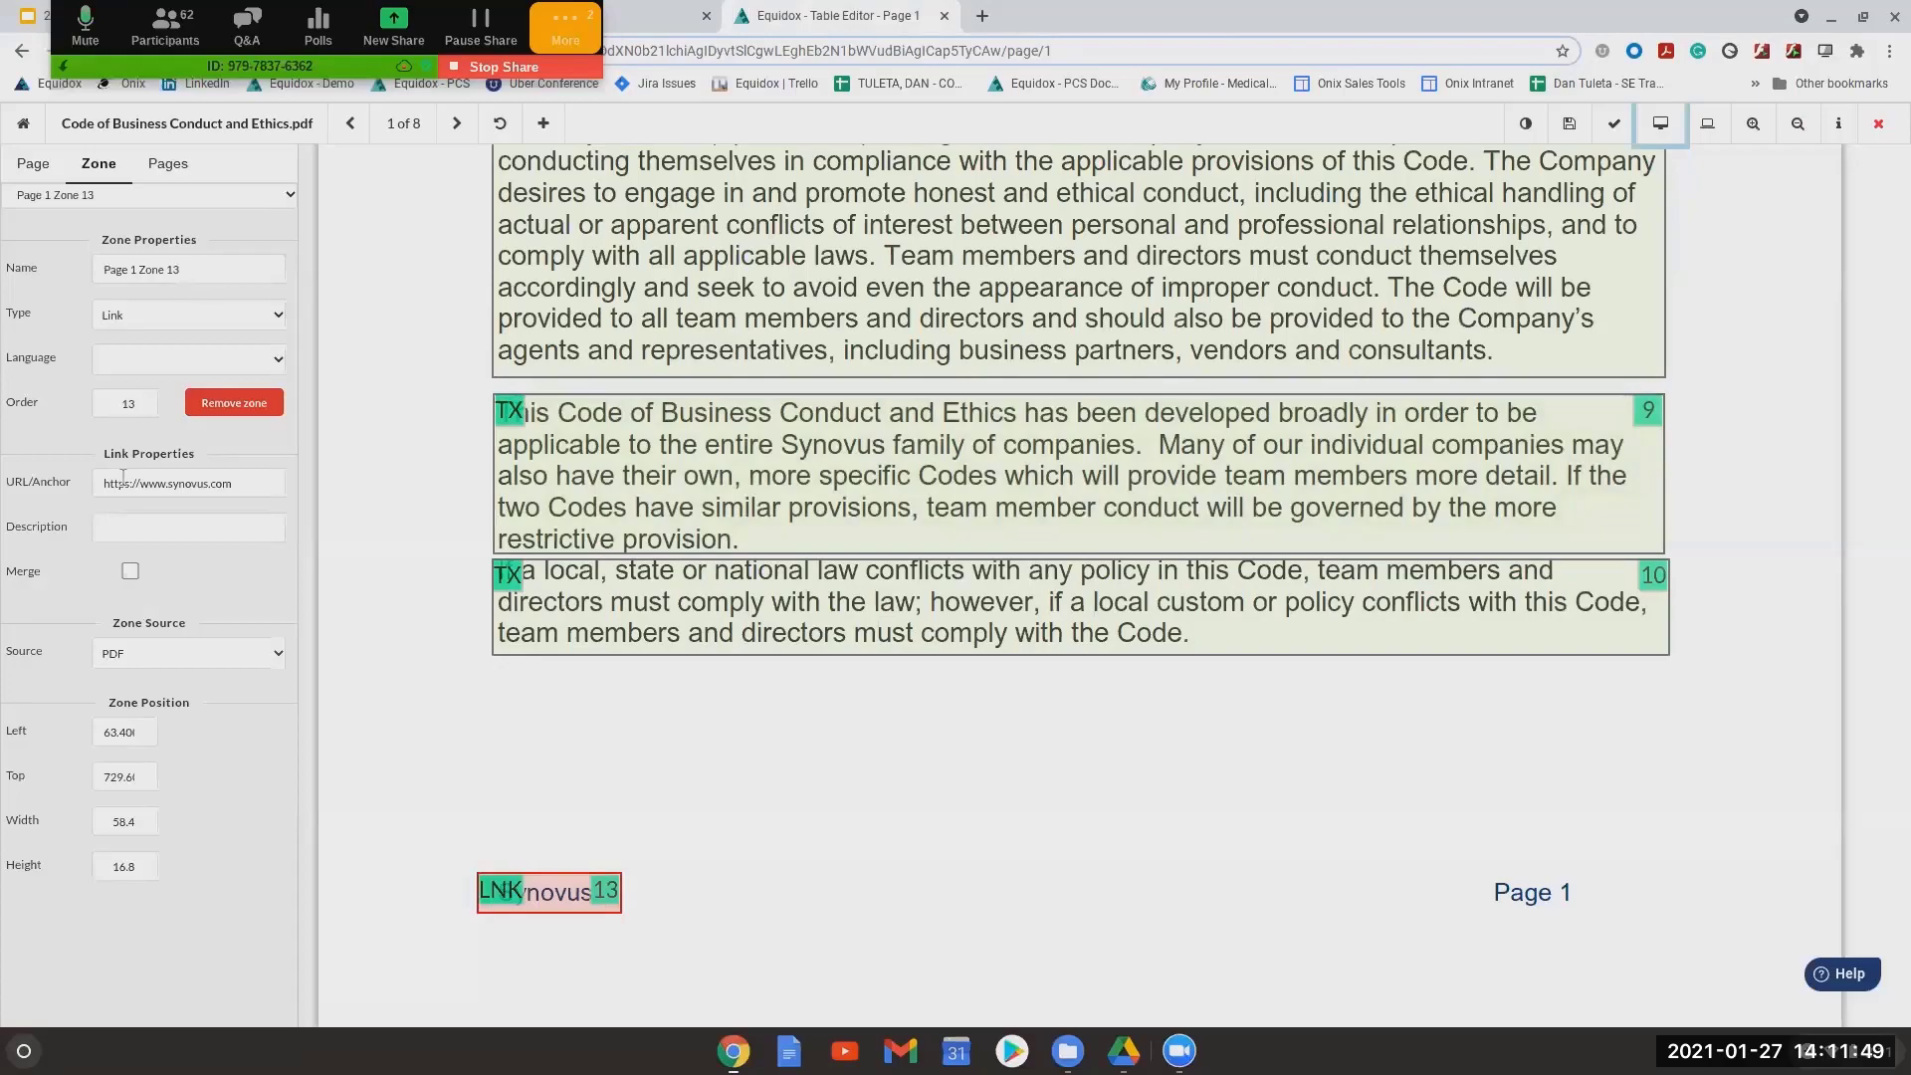
Draw a zone about 59 wide and 29 high over the Page 1 footer text and set its type to Footnote
scroll(1068, 830, up, 1)
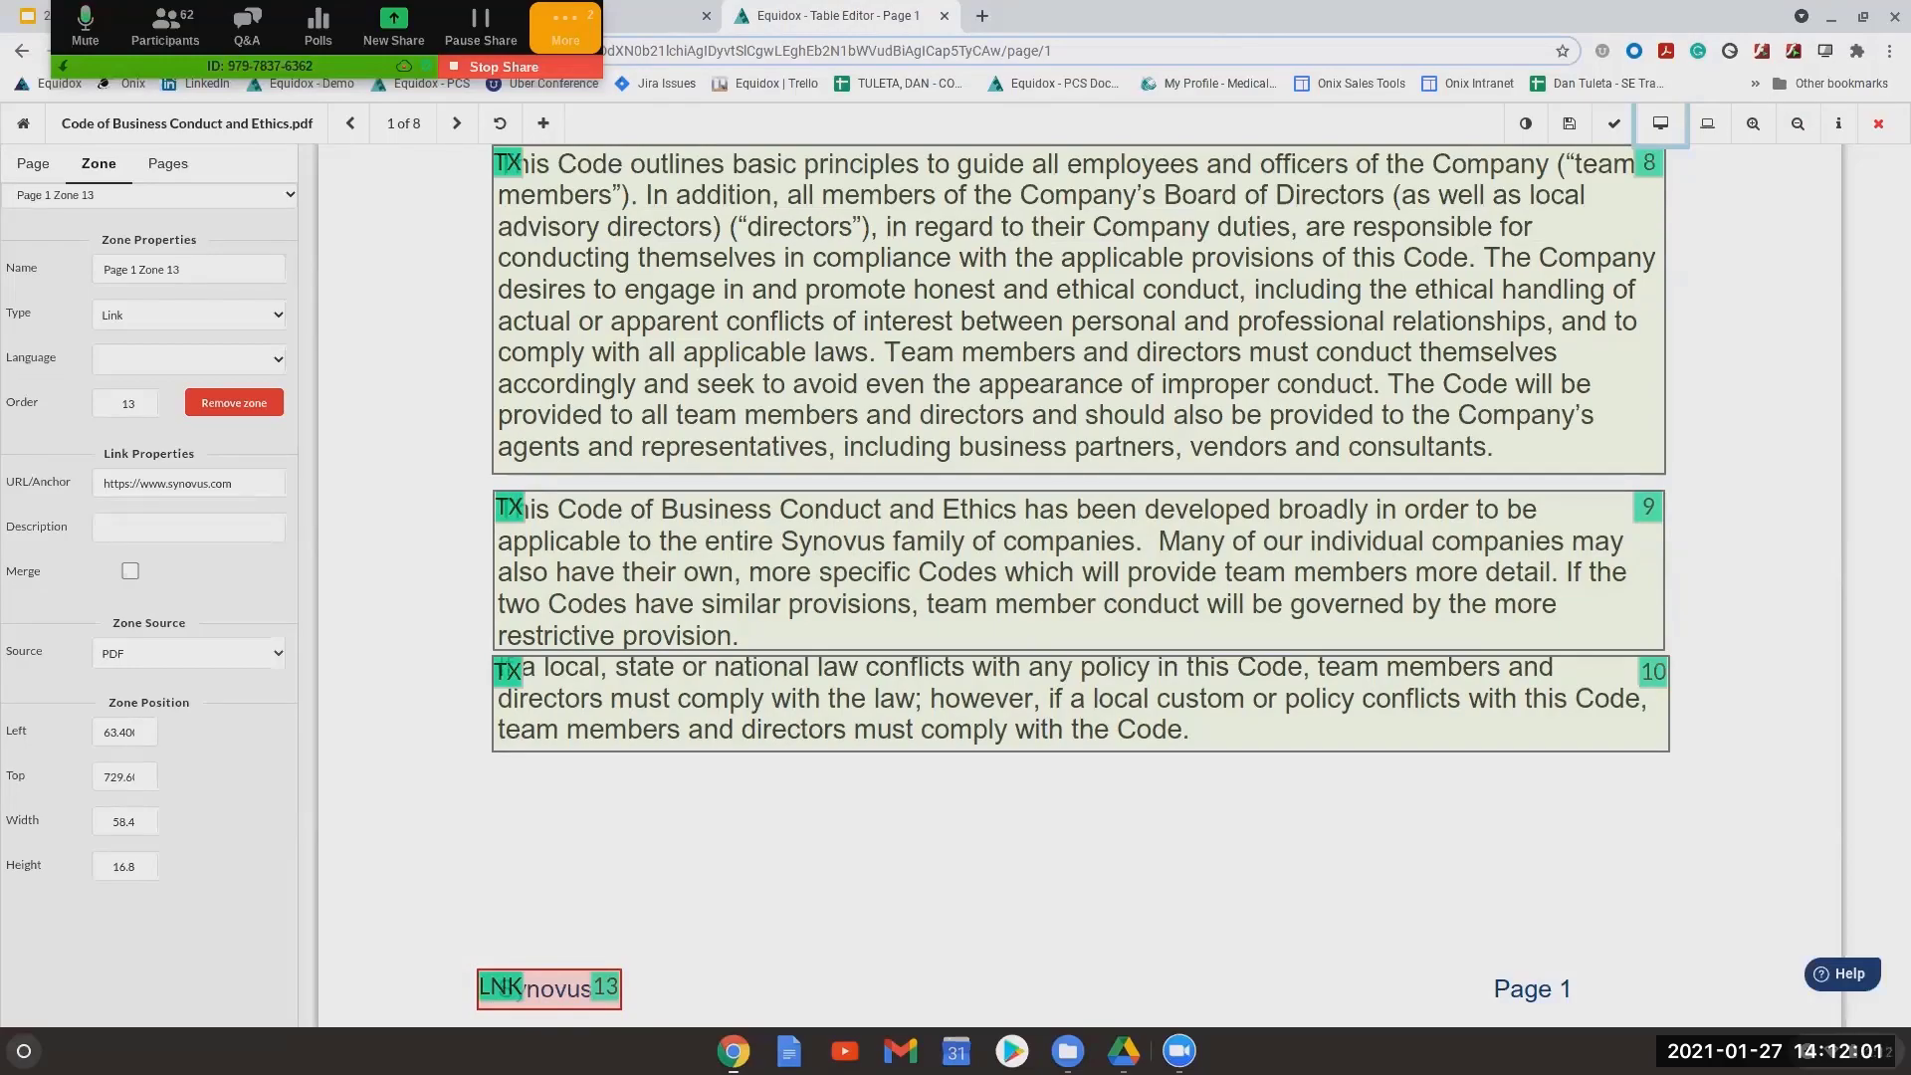
scroll(1343, 866, down, 1)
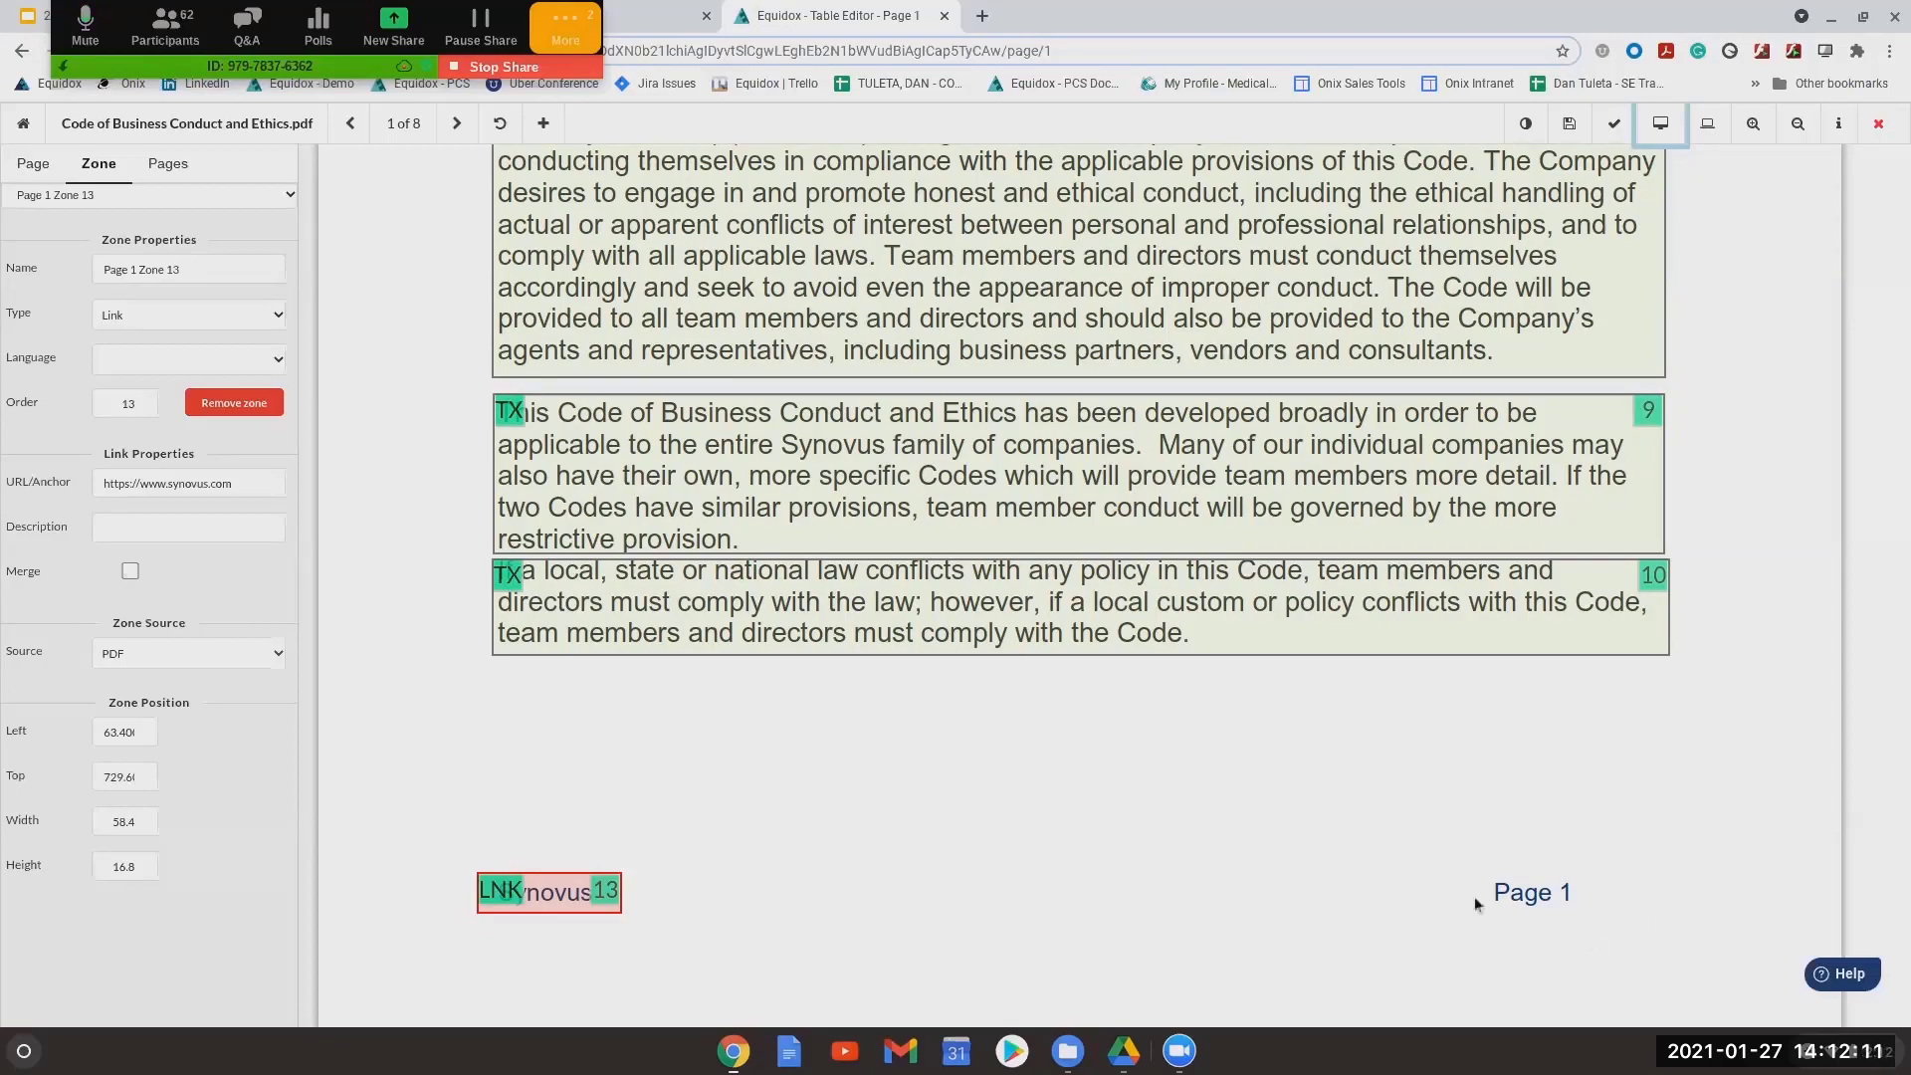
drag(1461, 858, 1609, 934)
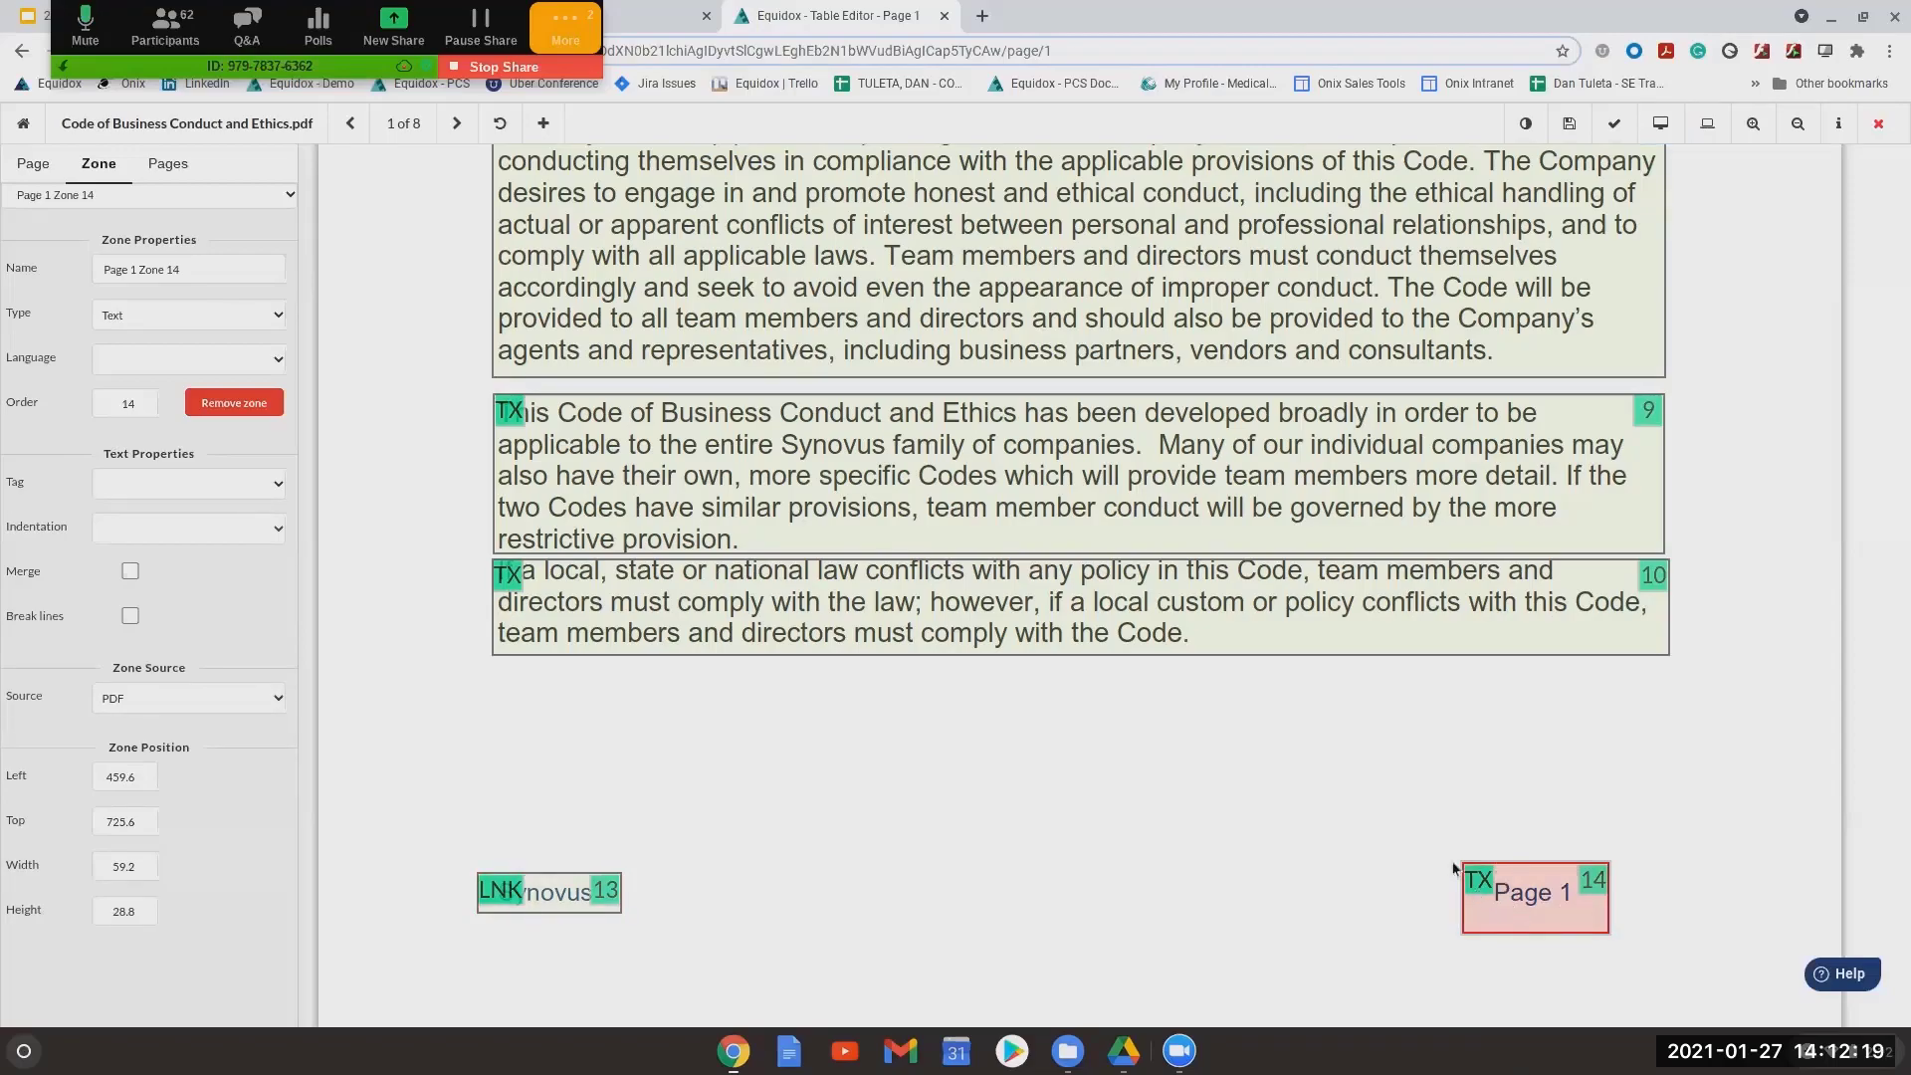
click(199, 314)
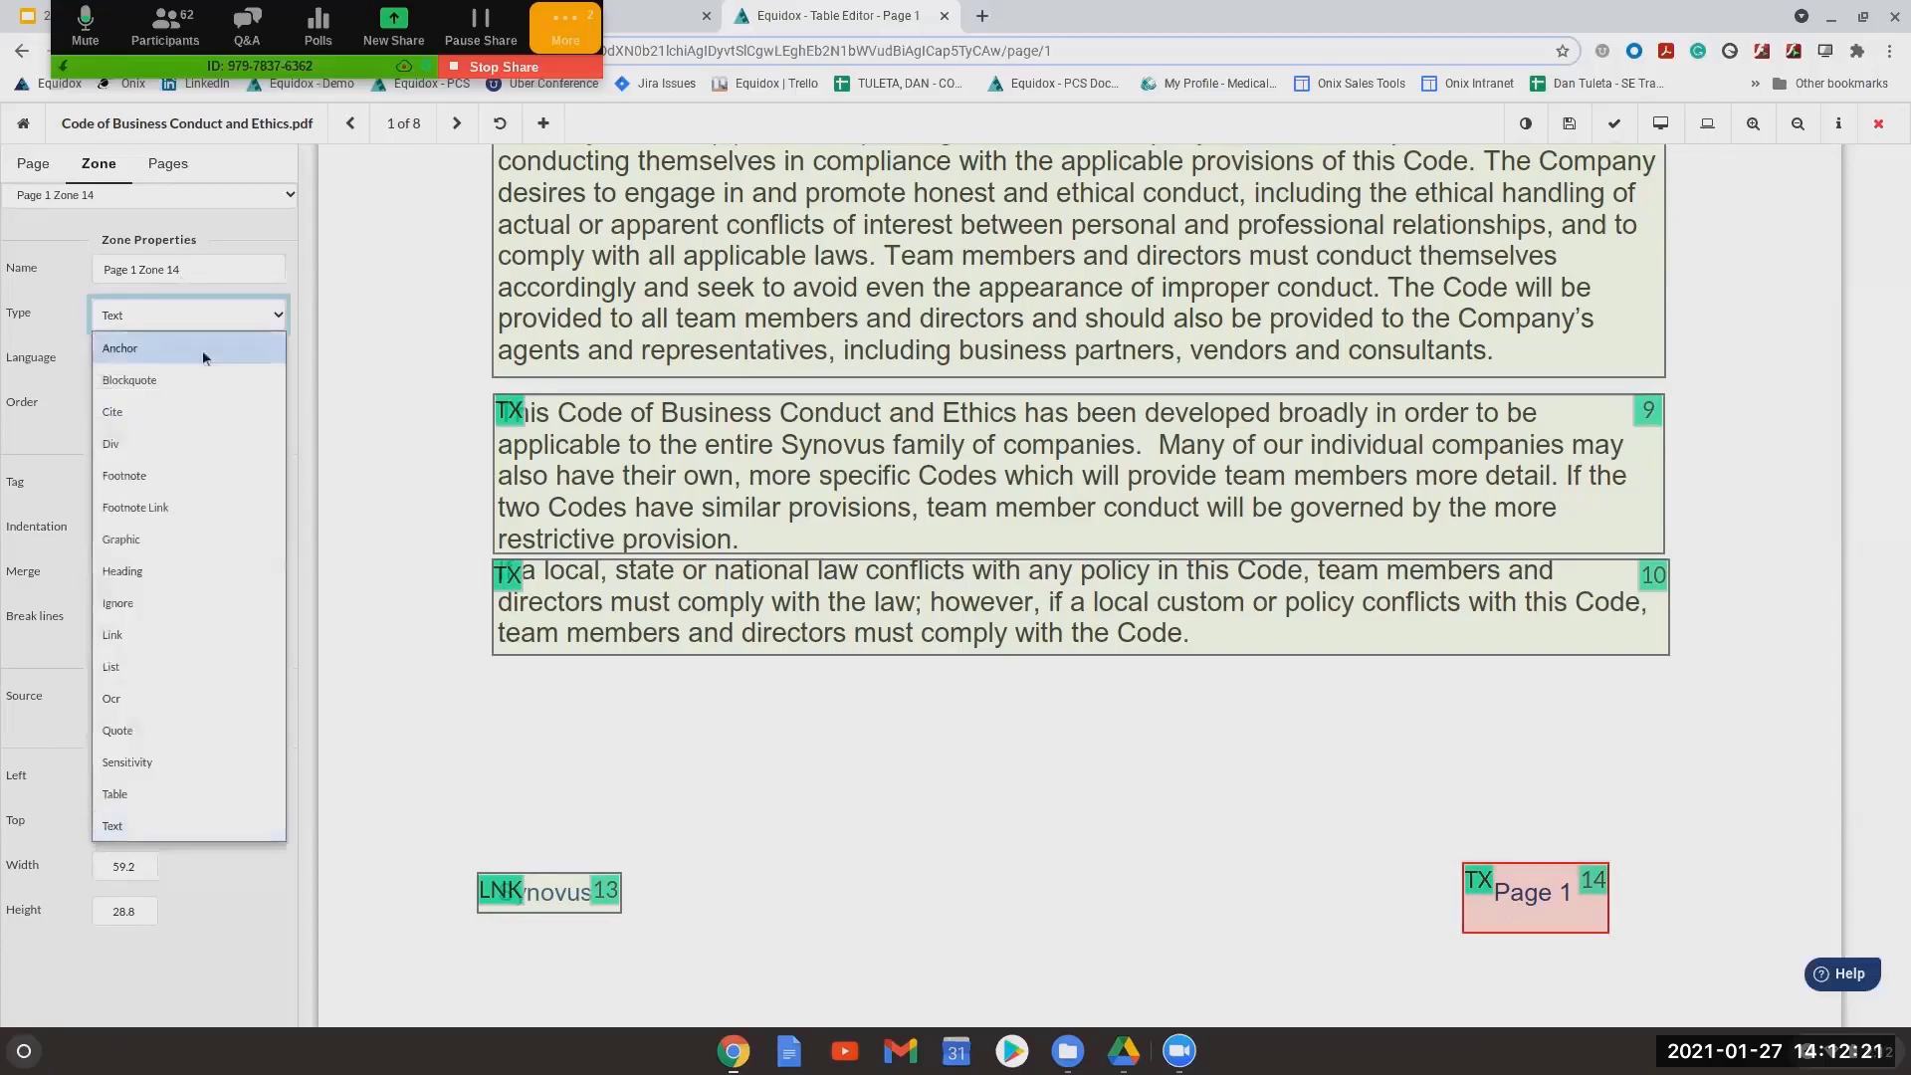
click(243, 463)
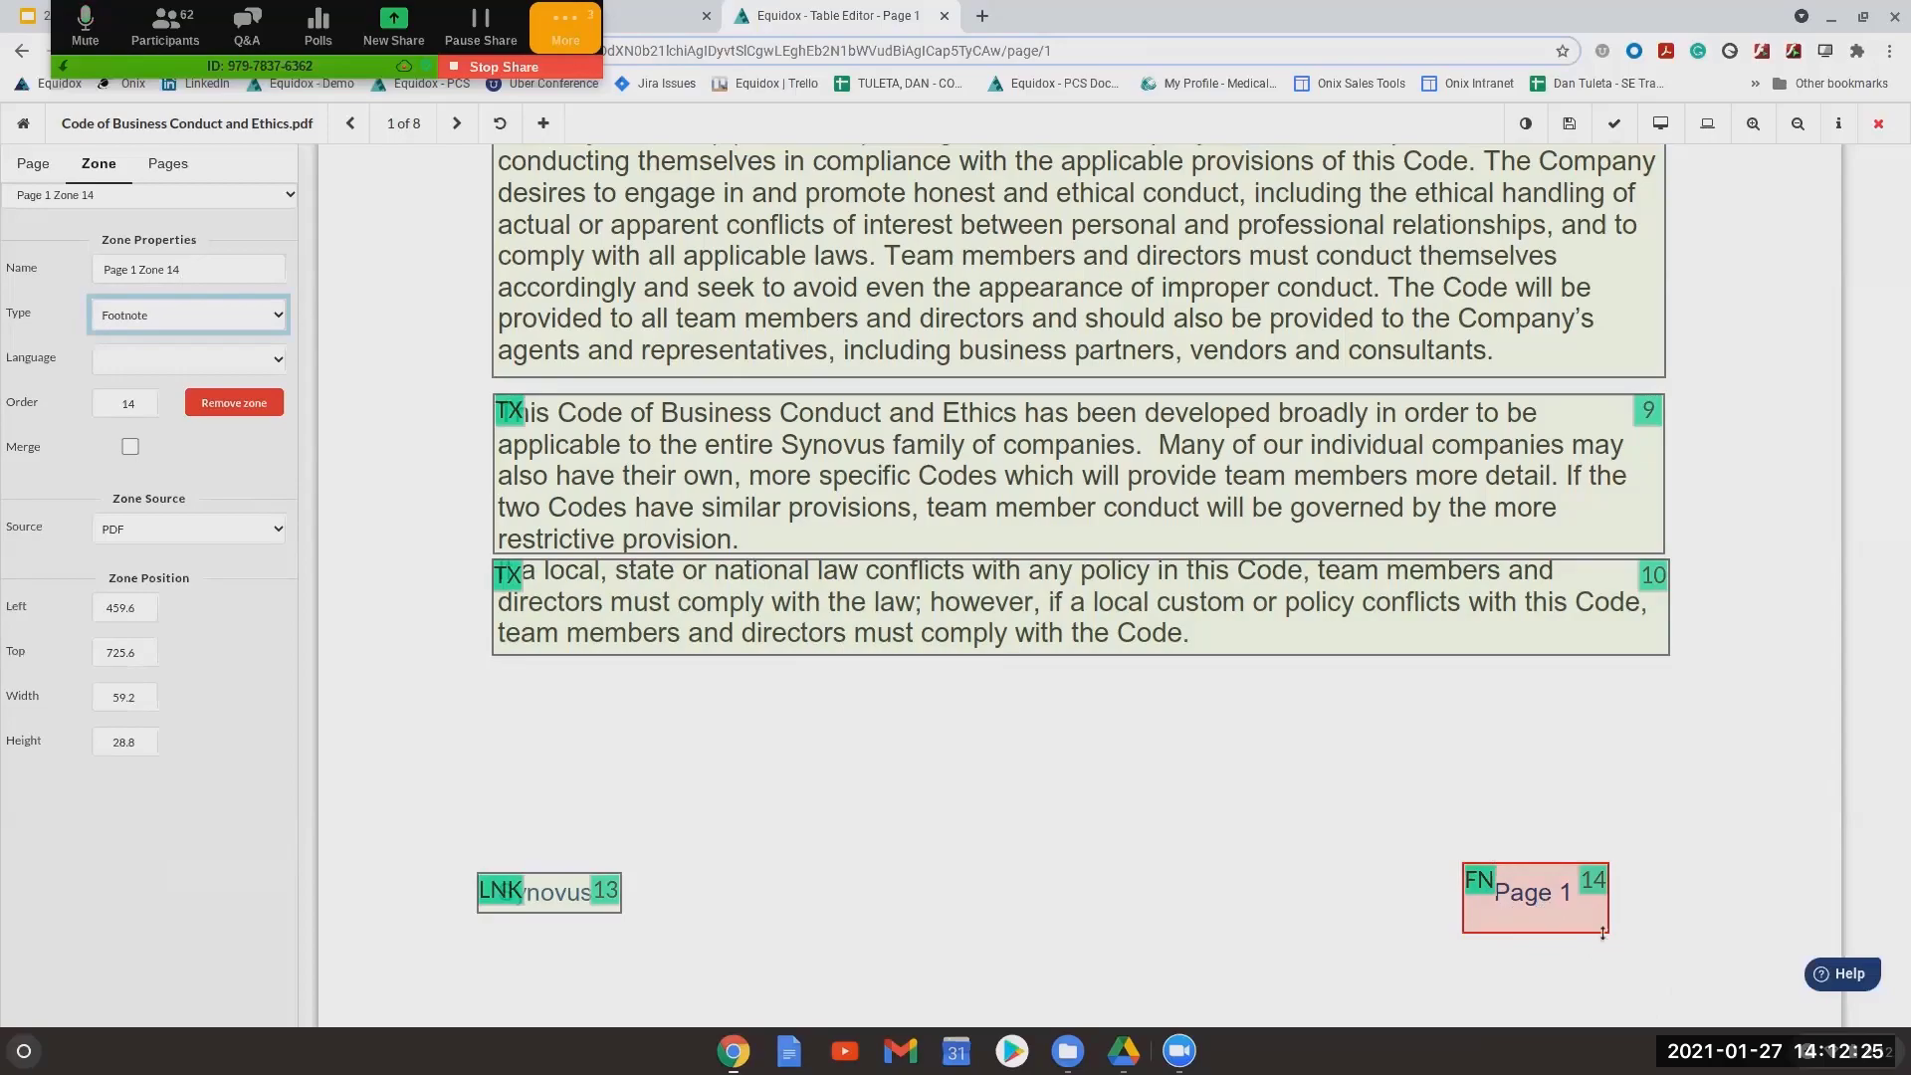
Draw a zone about 56 wide and 15 high over "consultants" in the first Scope paragraph and make it a Footnote Link
scroll(1407, 901, up, 1)
mouse_move(1411, 900)
mouse_down()
mouse_move(1525, 934)
mouse_move(1455, 798)
mouse_move(1401, 546)
mouse_move(1487, 546)
mouse_up()
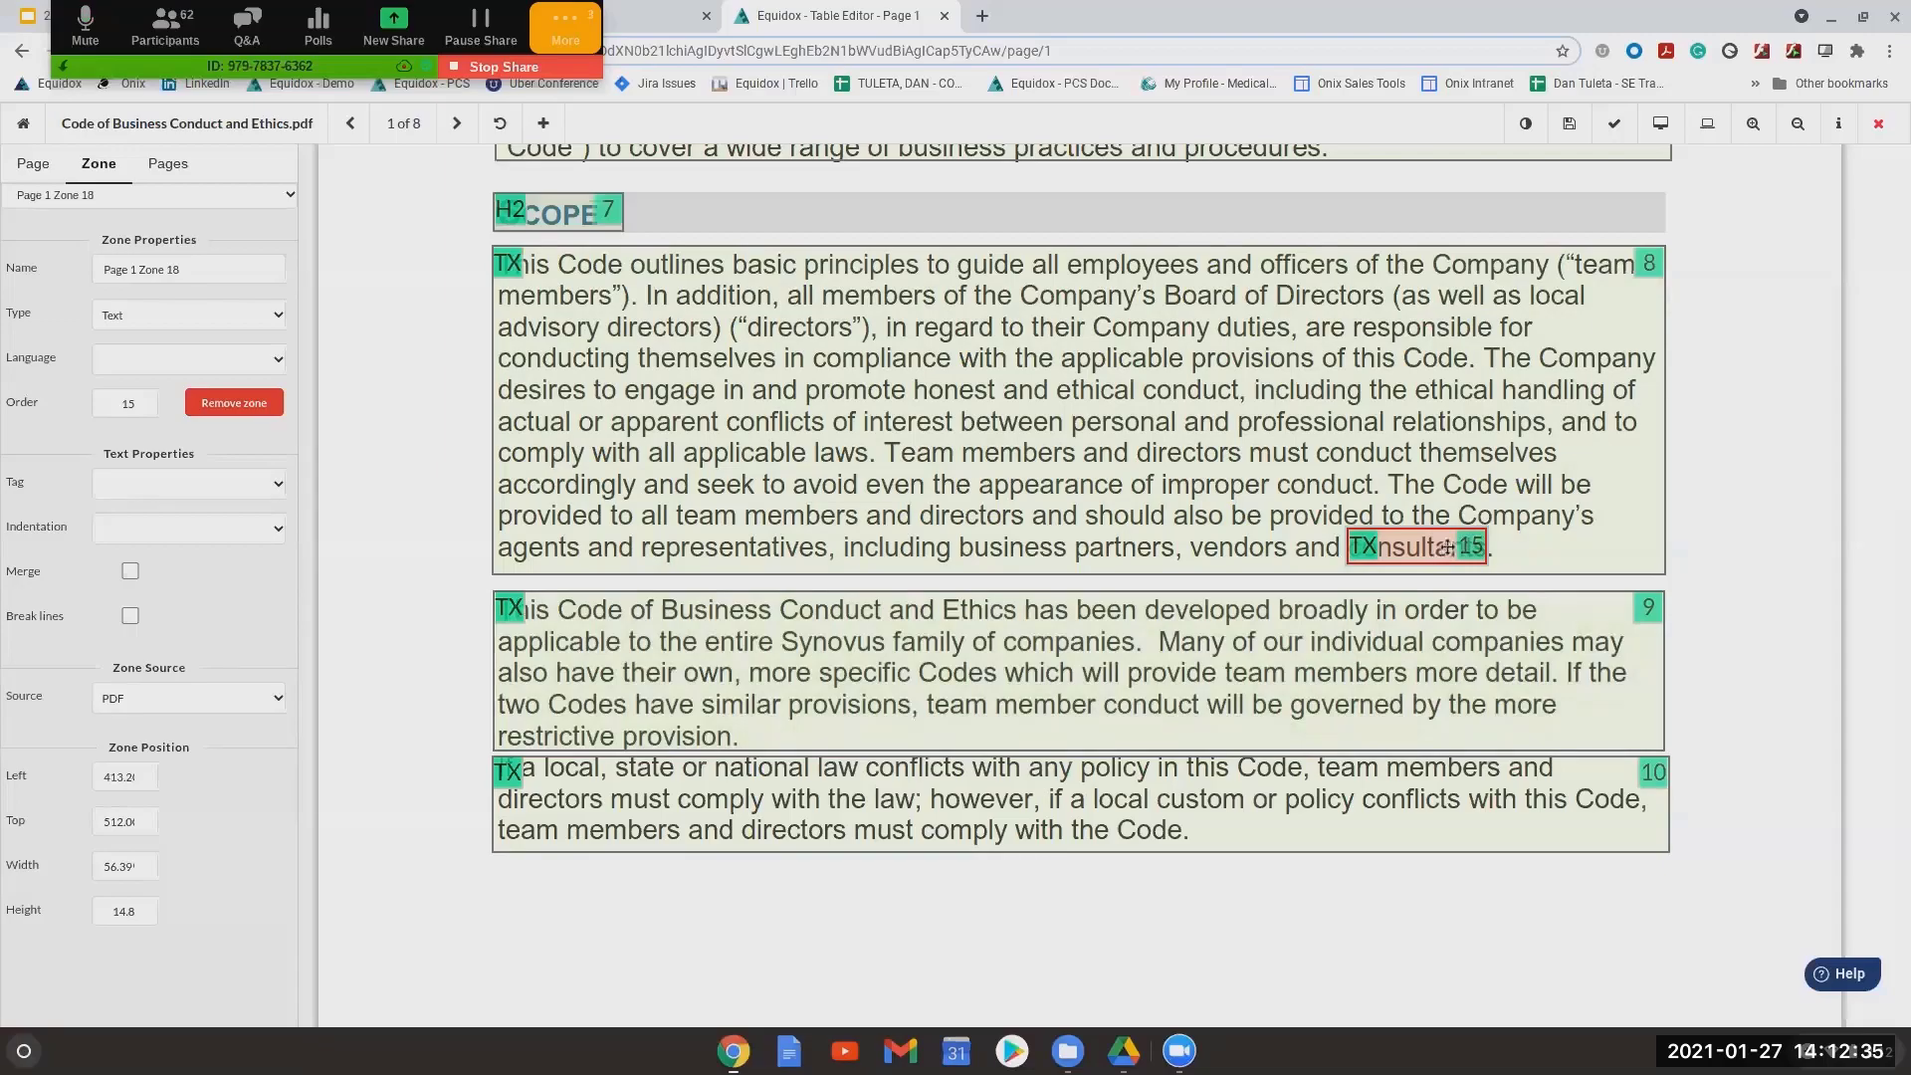
scroll(1448, 547, down, 1)
scroll(1368, 896, up, 1)
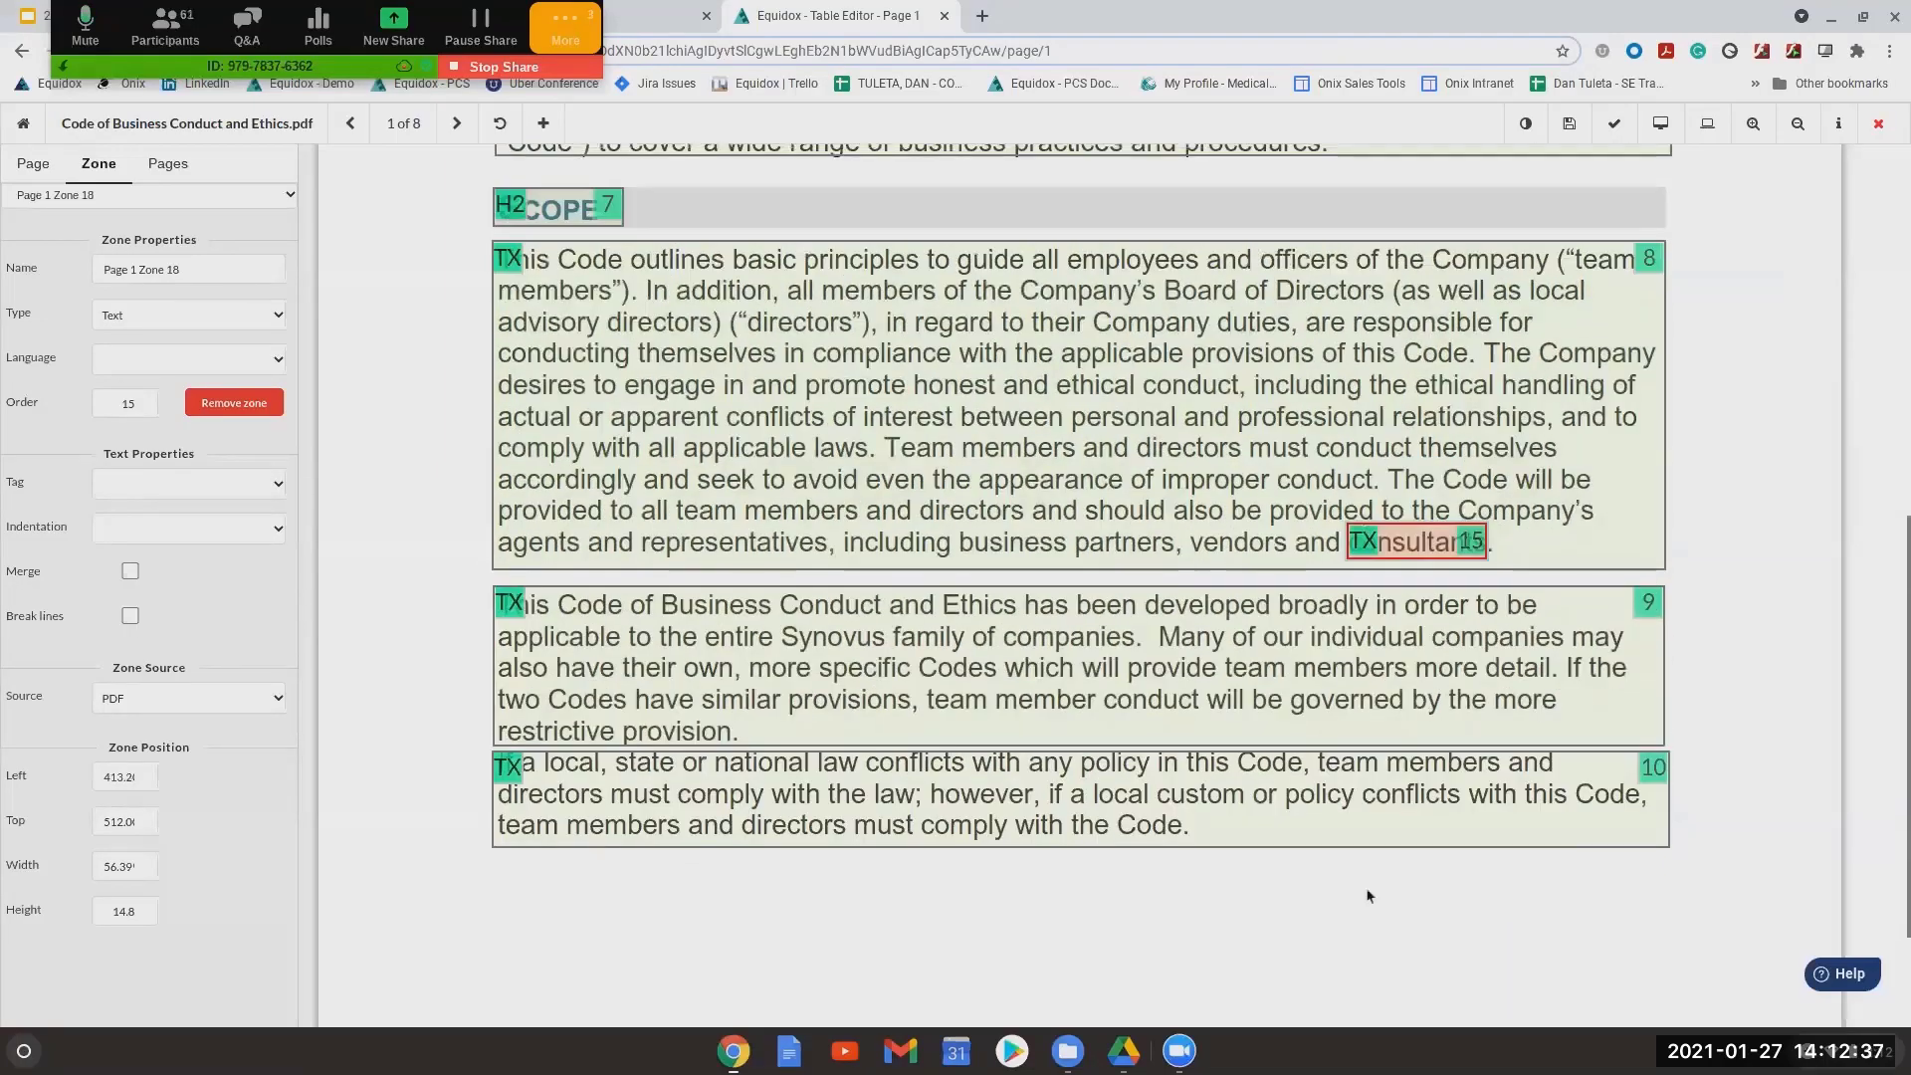
click(280, 312)
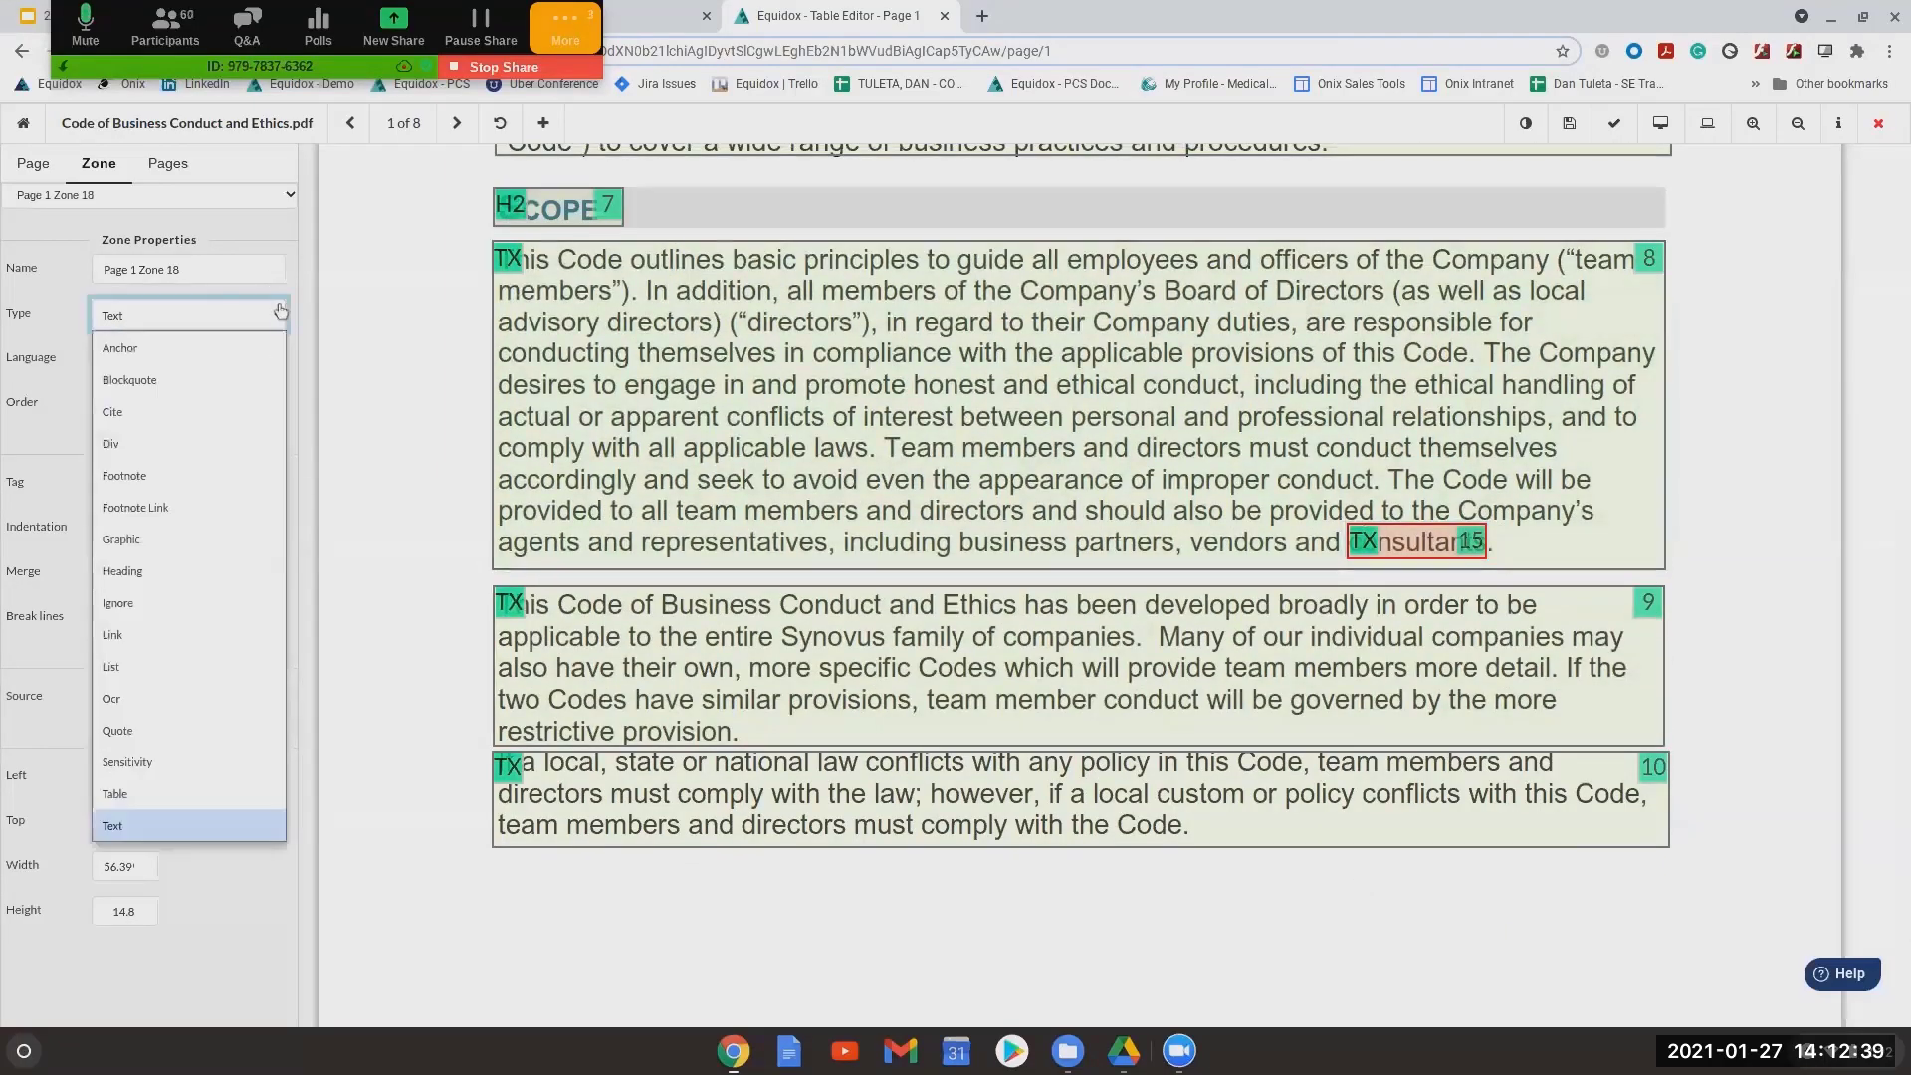
click(239, 507)
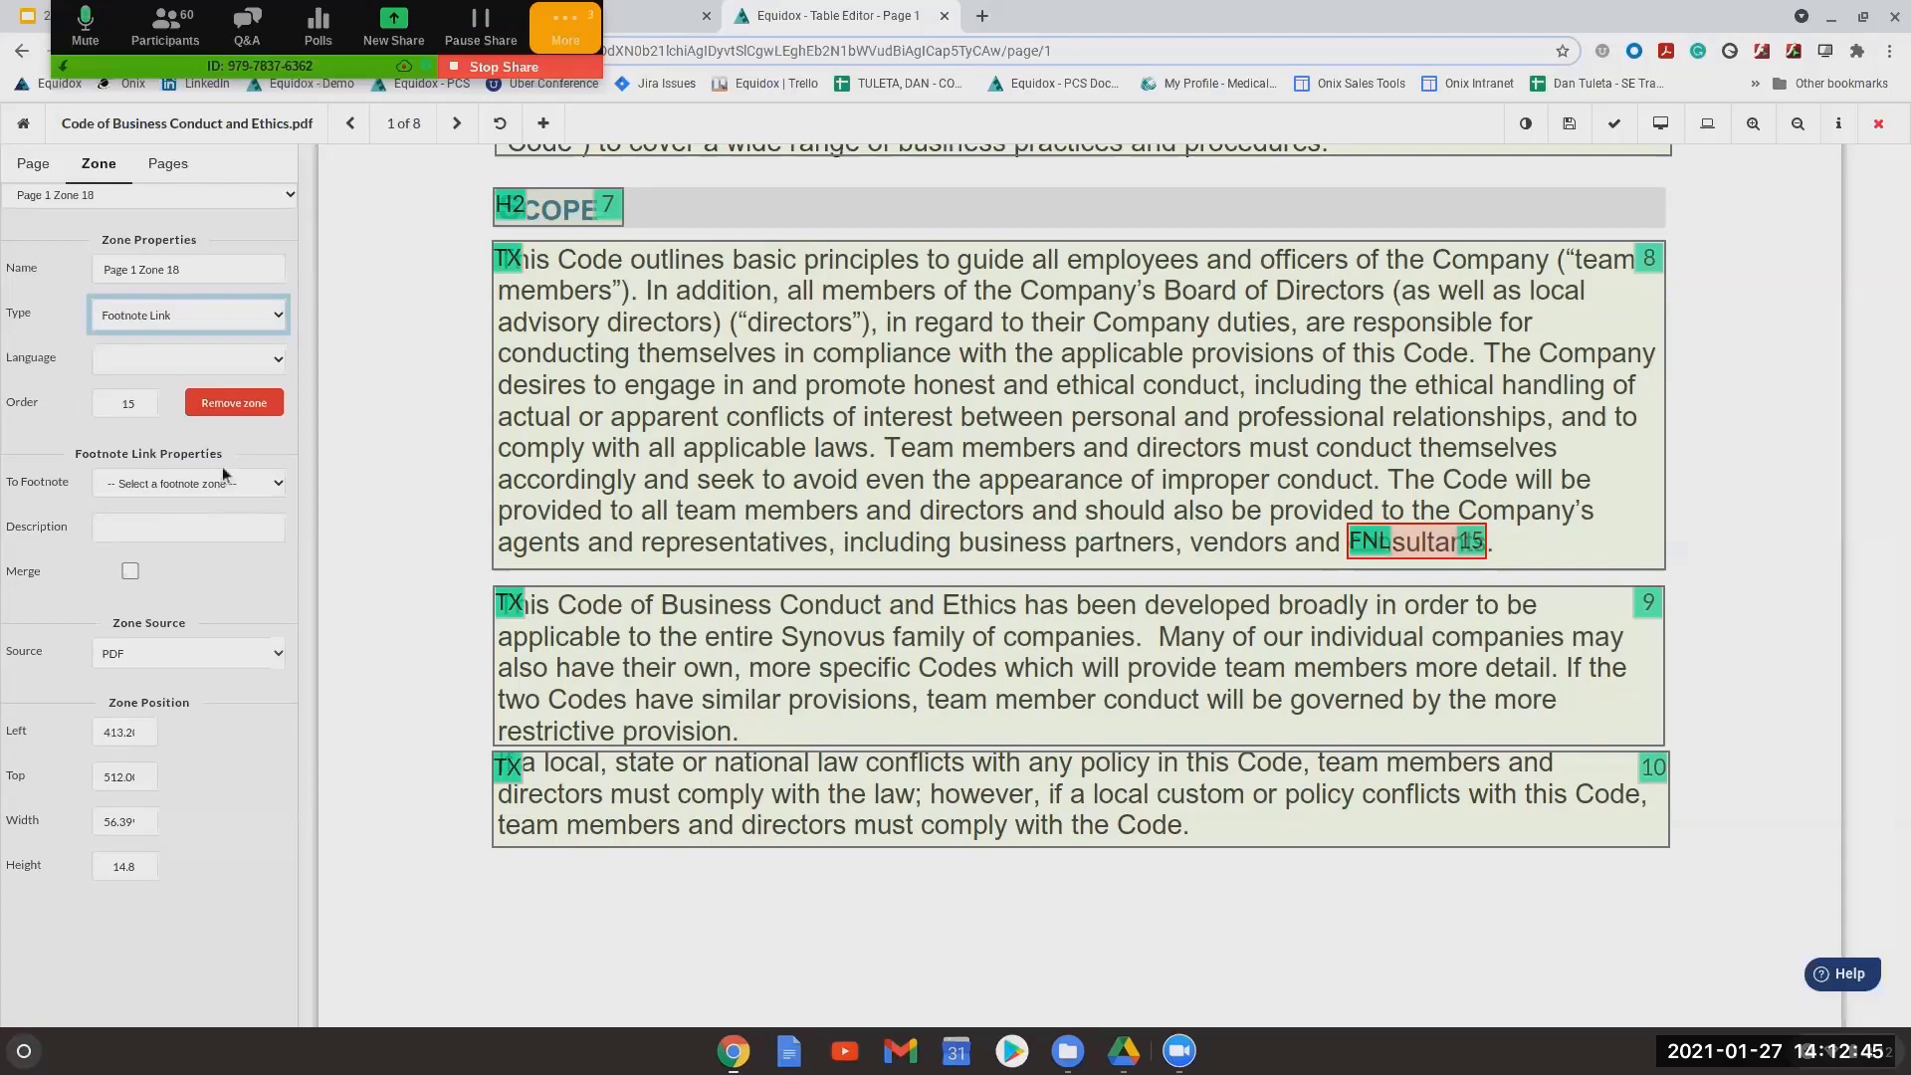
click(268, 489)
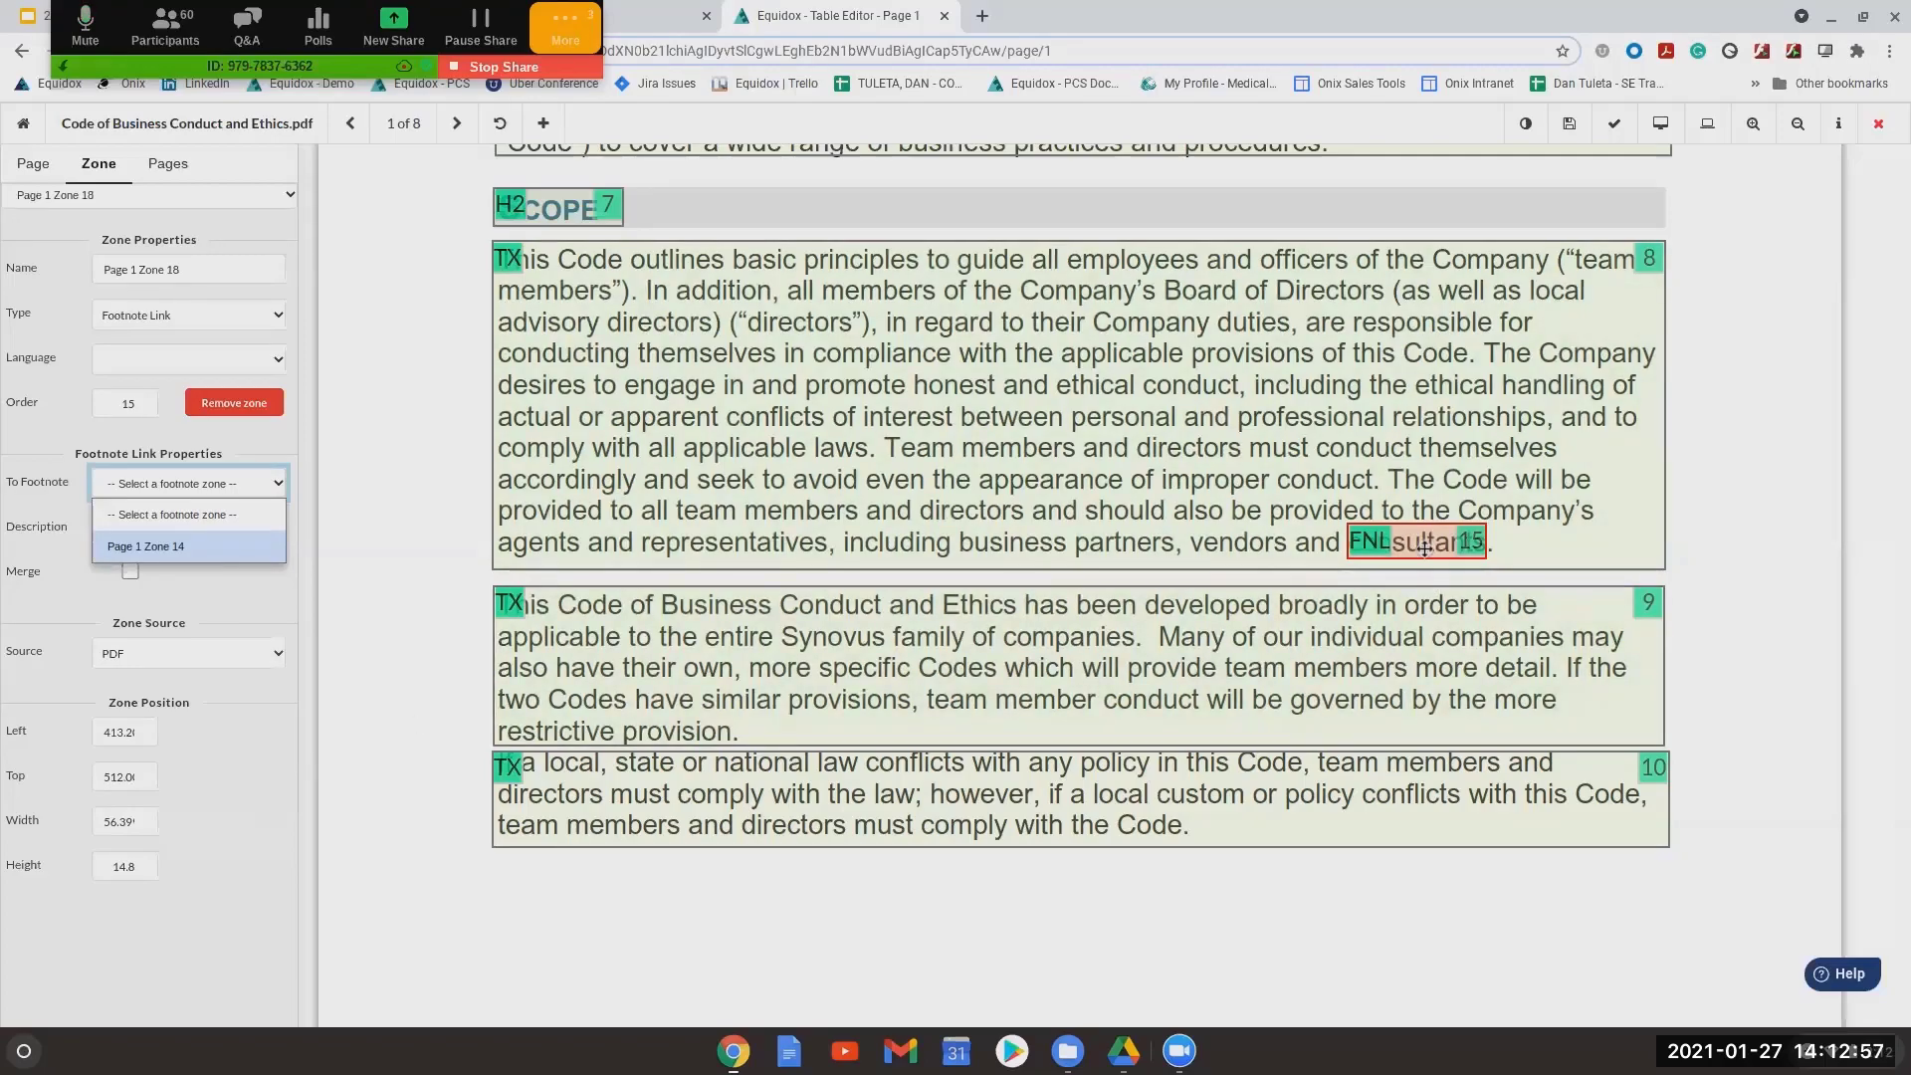
Rename the Footnote zone over the Page 1 footer text as "footnote 1"
scroll(1426, 546, down, 2)
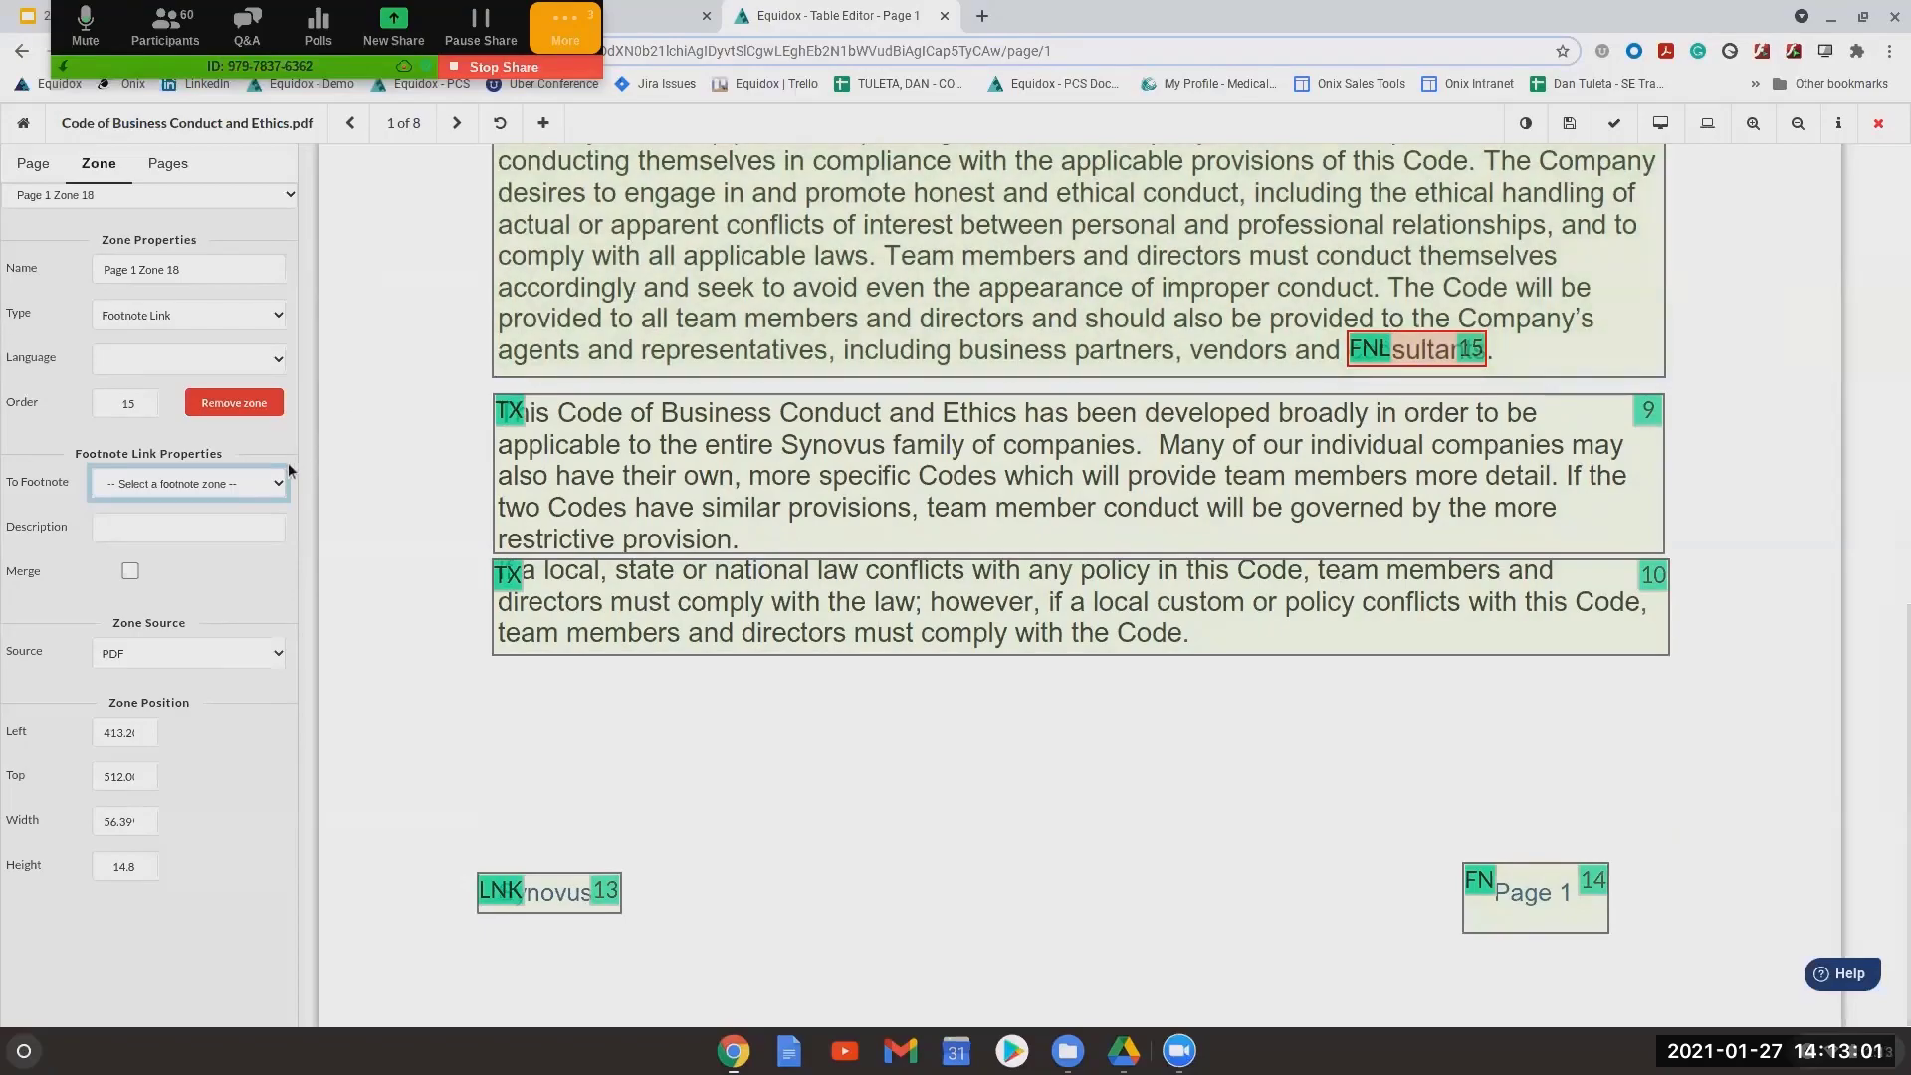
click(1553, 914)
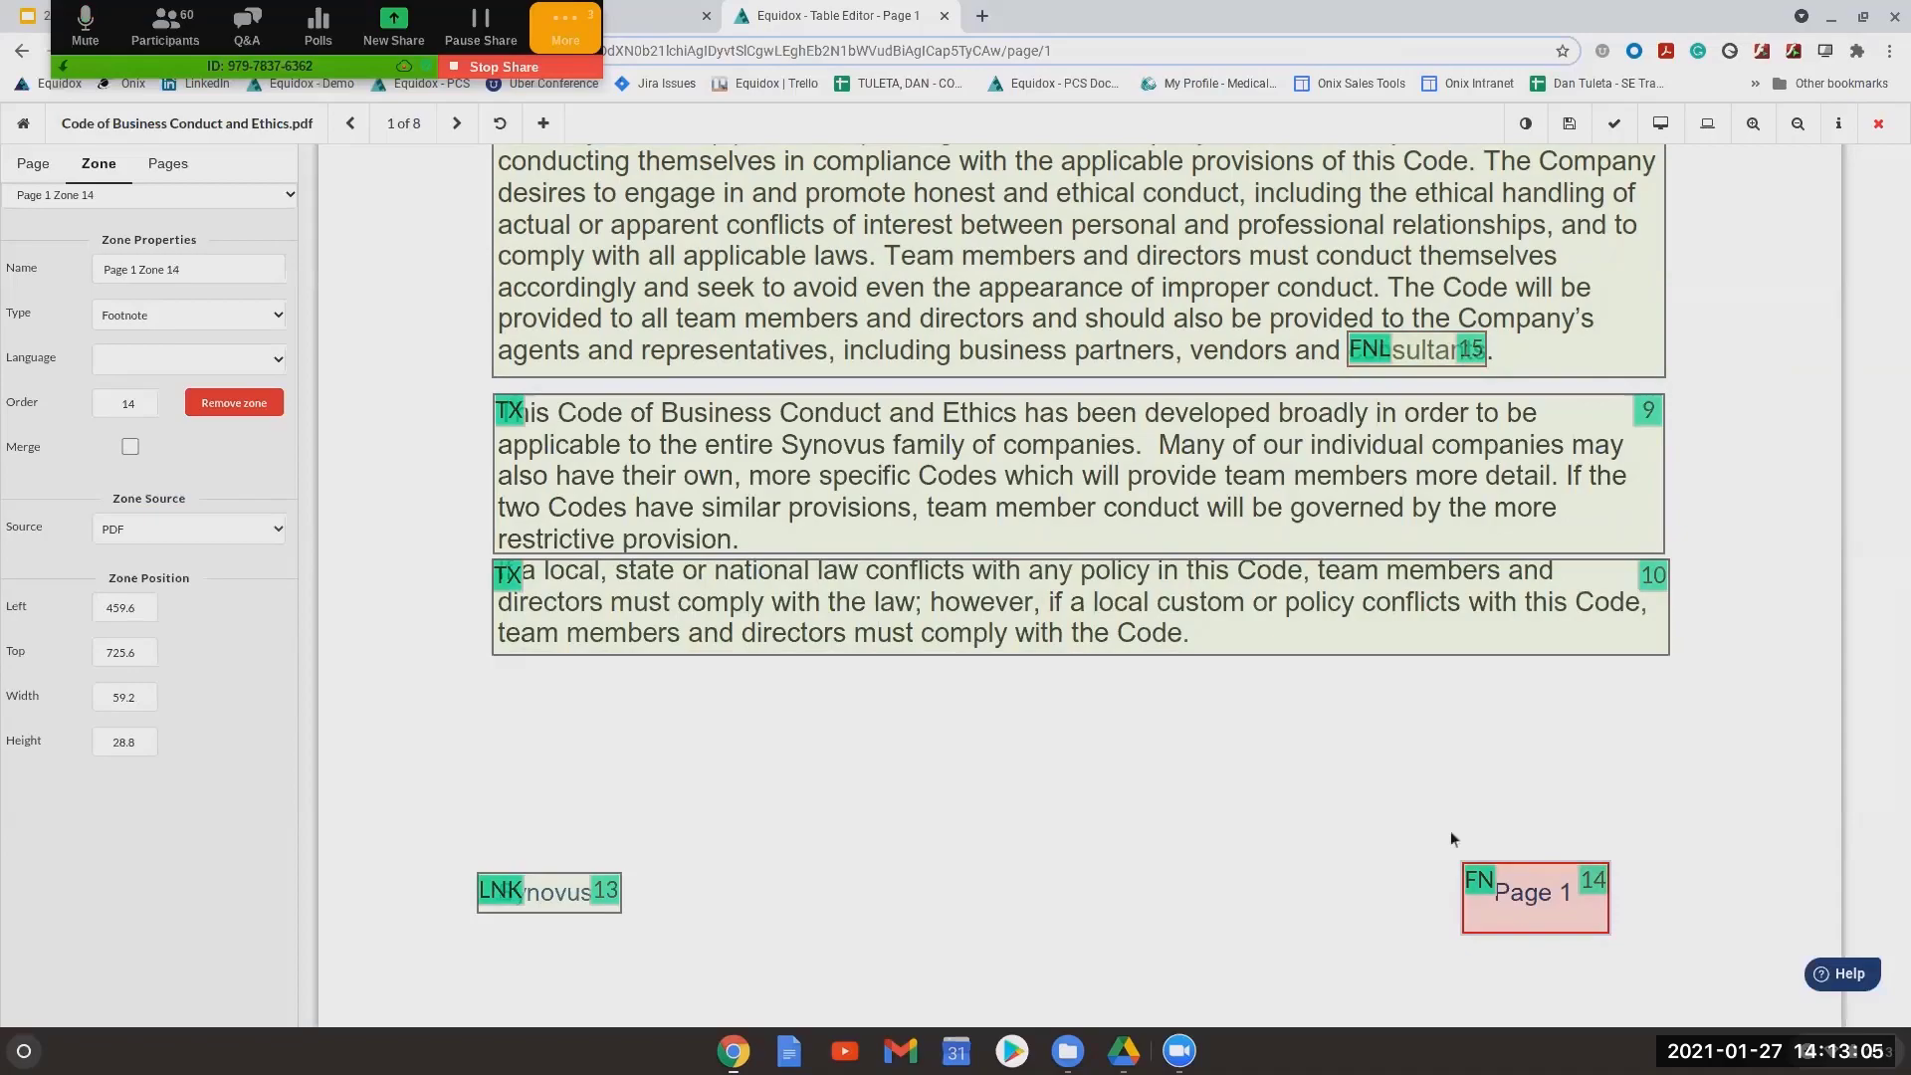
triple_click(174, 271)
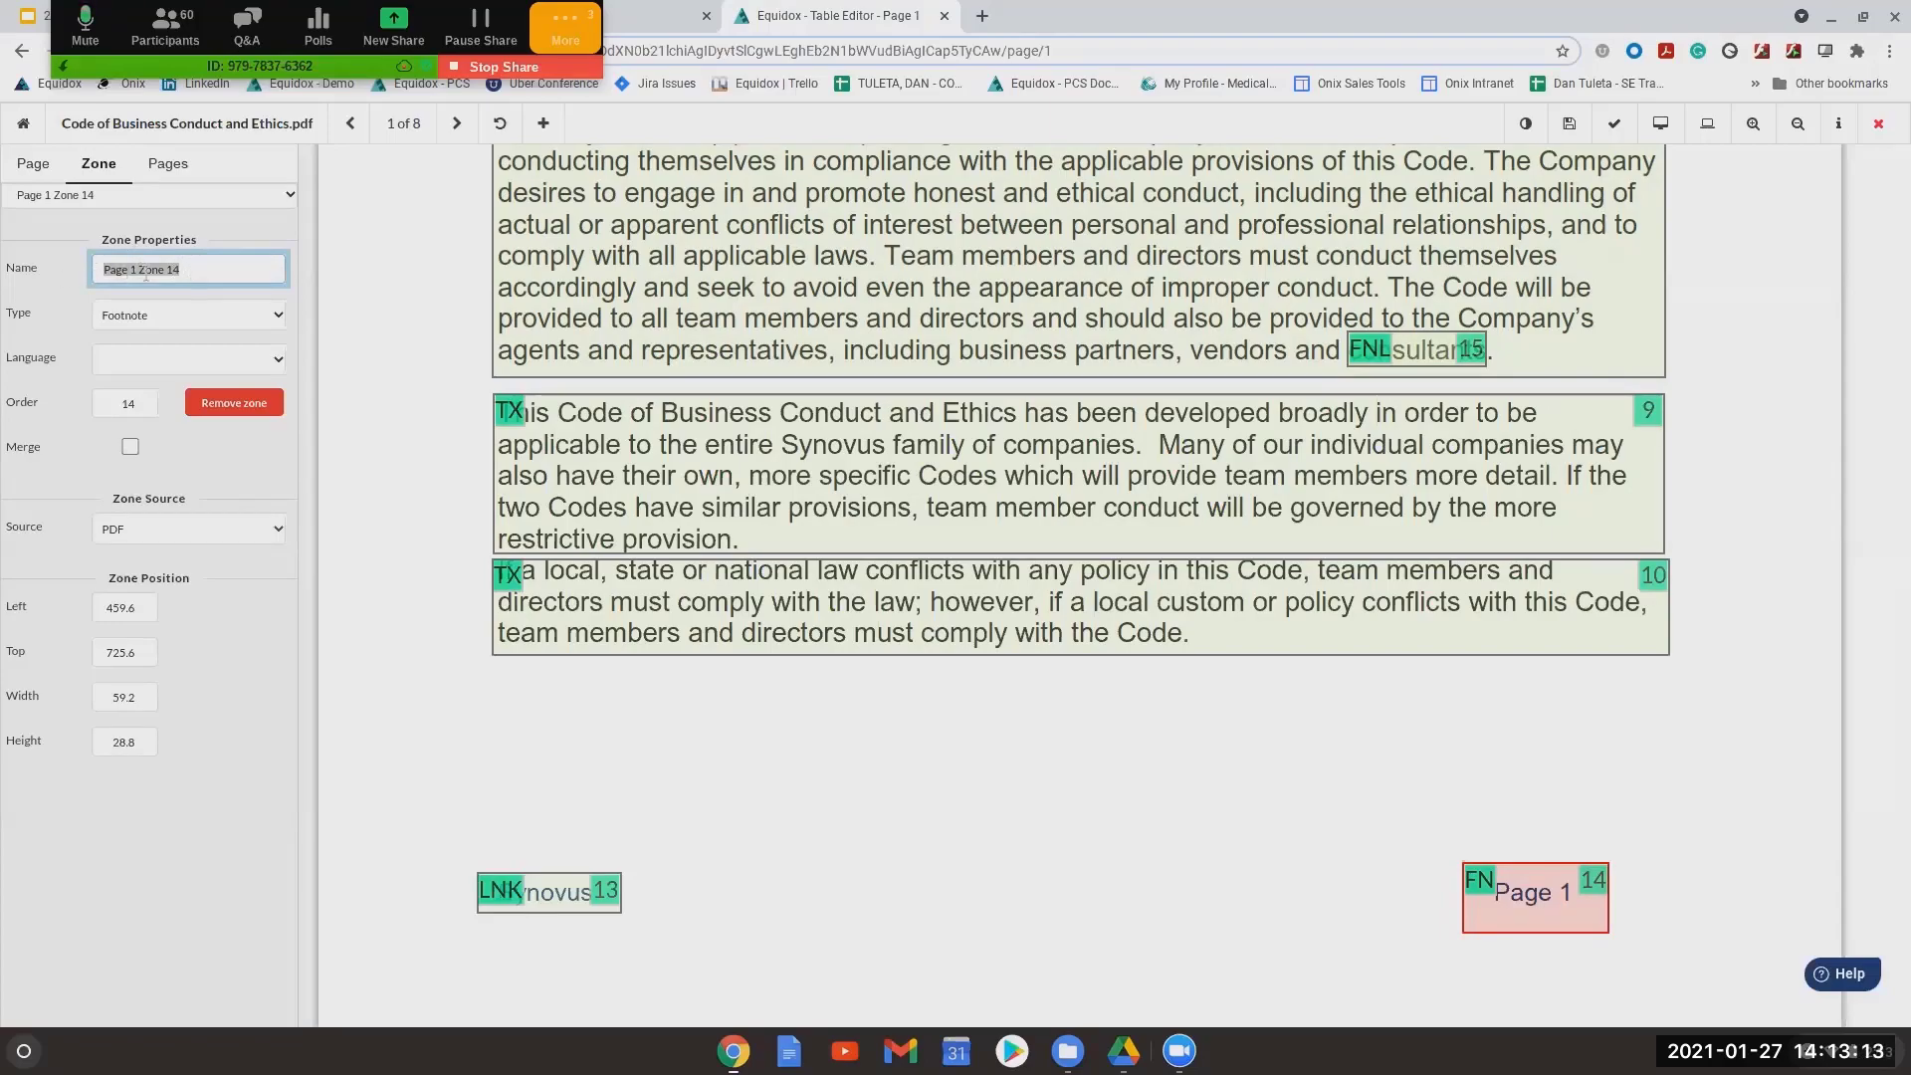
click(202, 271)
triple_click(192, 269)
text(footnote 1)
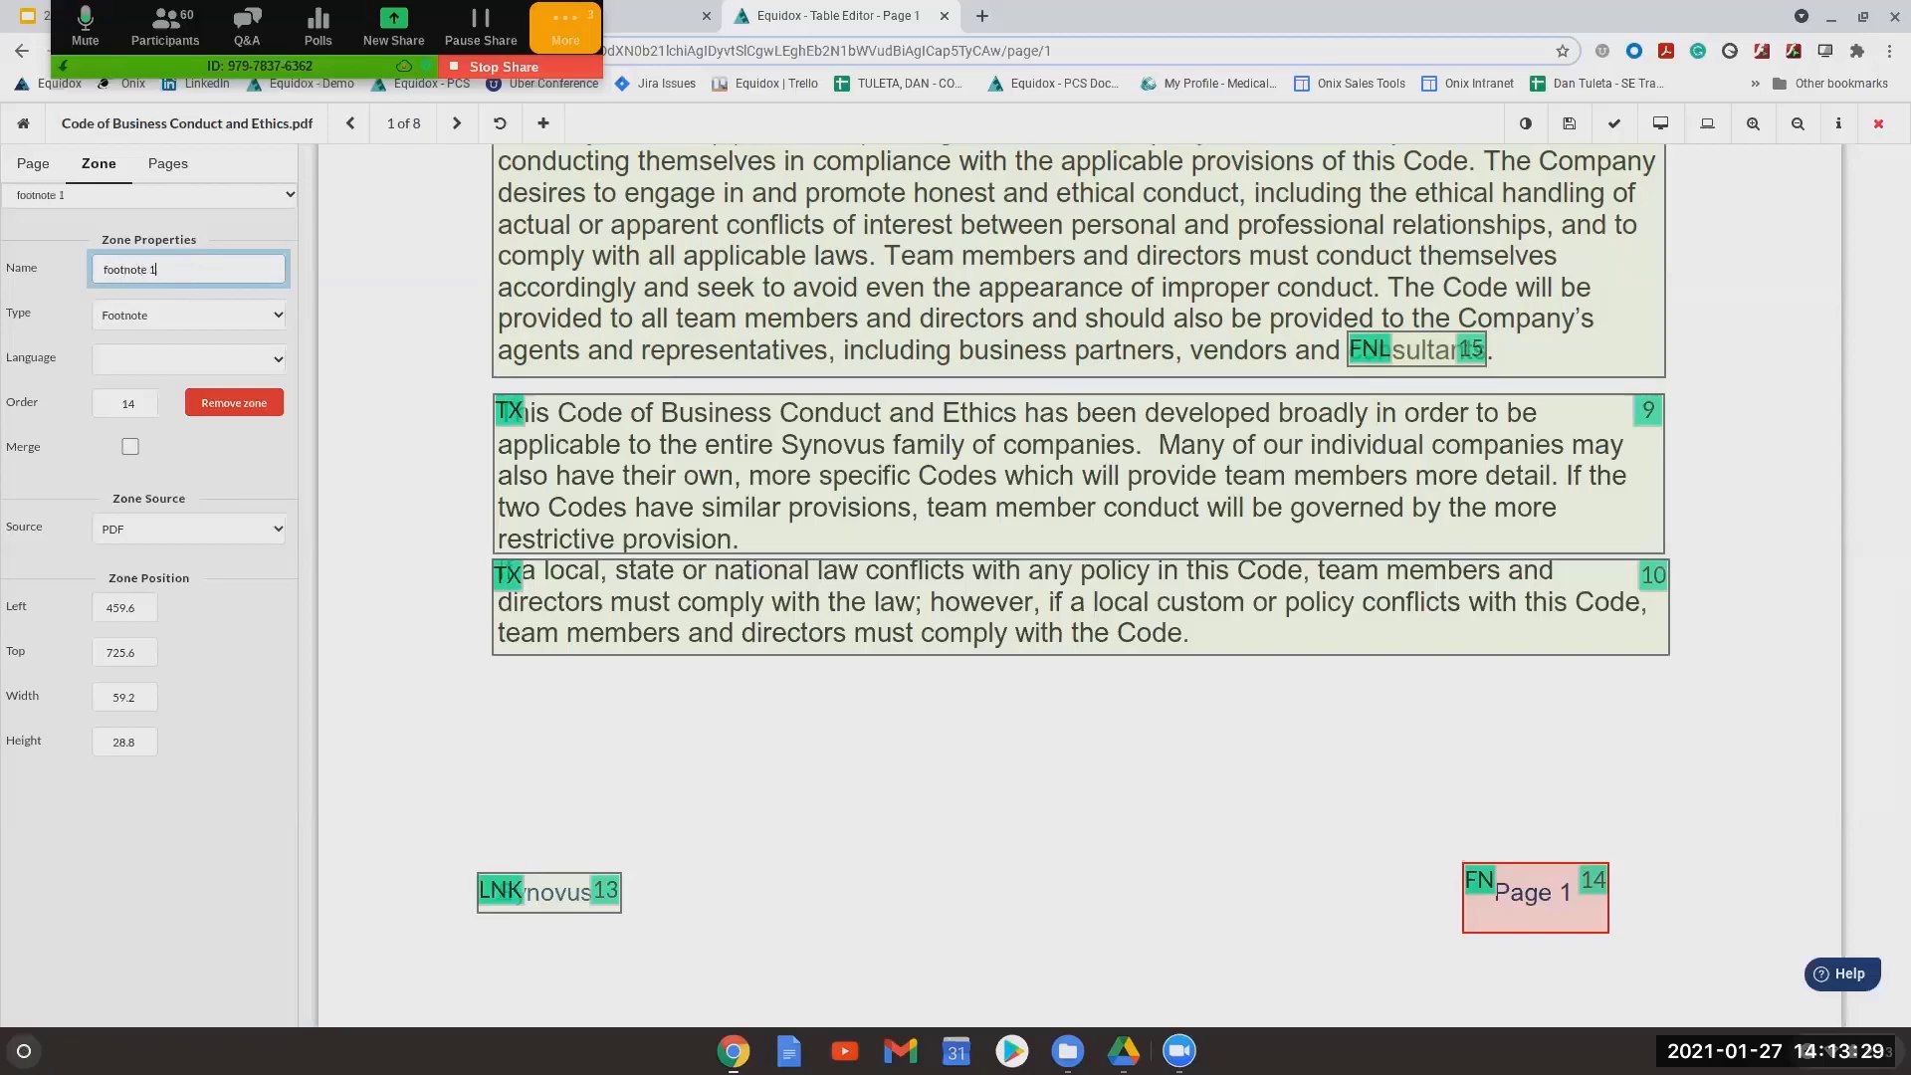
Point the Footnote Link zone over "consultants" to footnote 1
click(1404, 347)
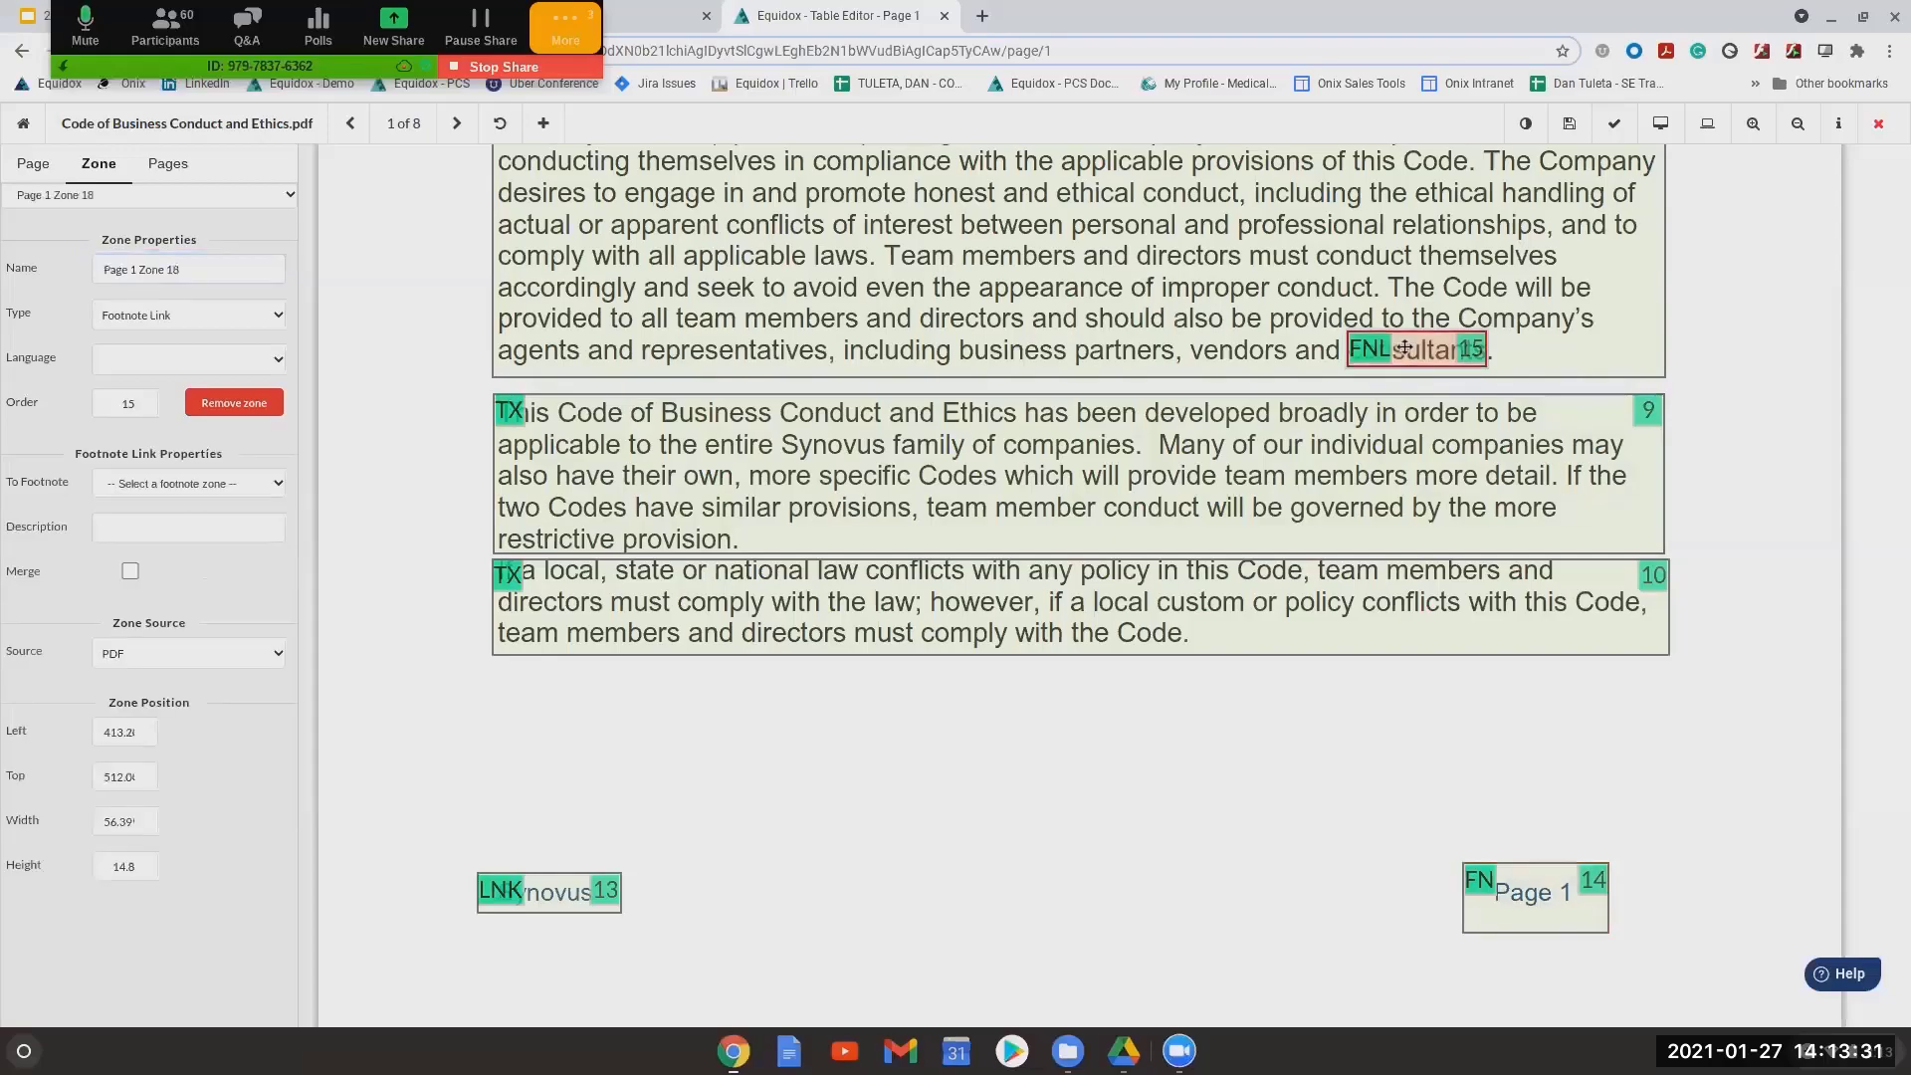
click(204, 484)
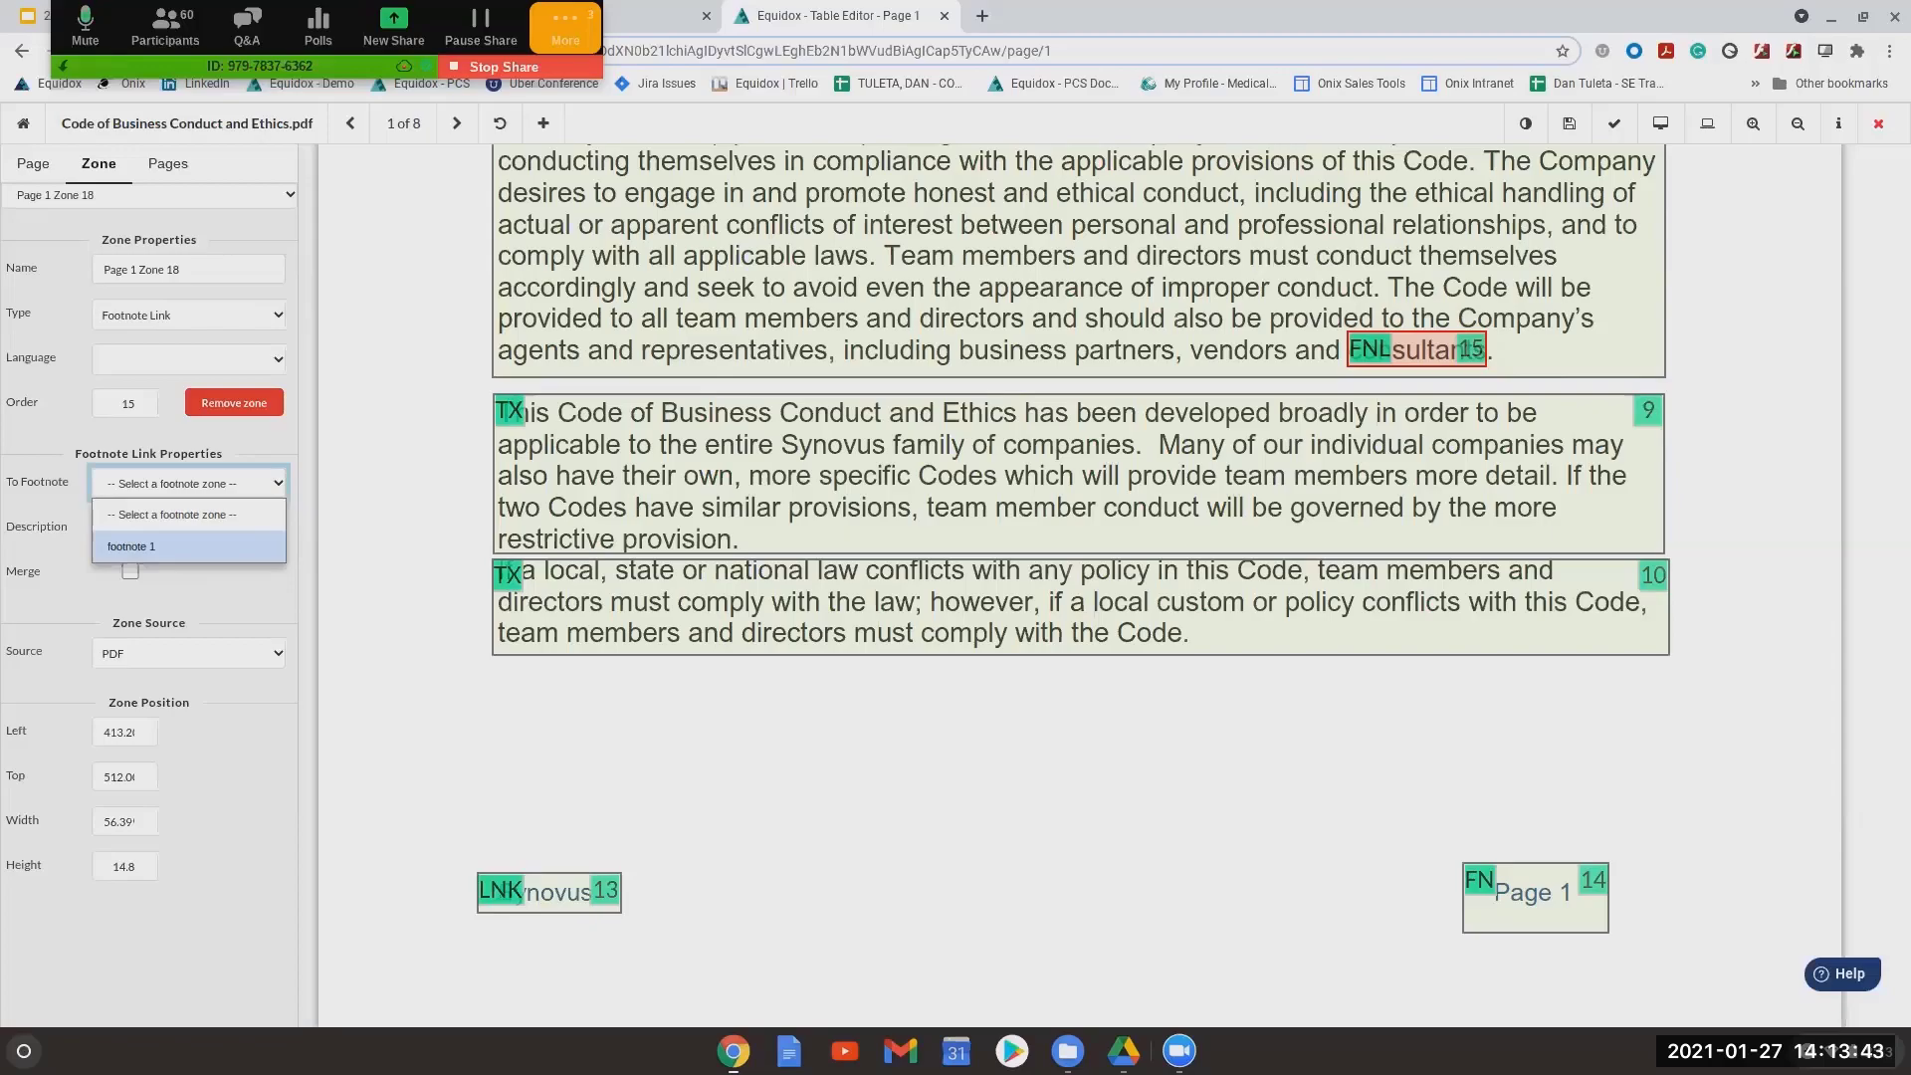
click(212, 549)
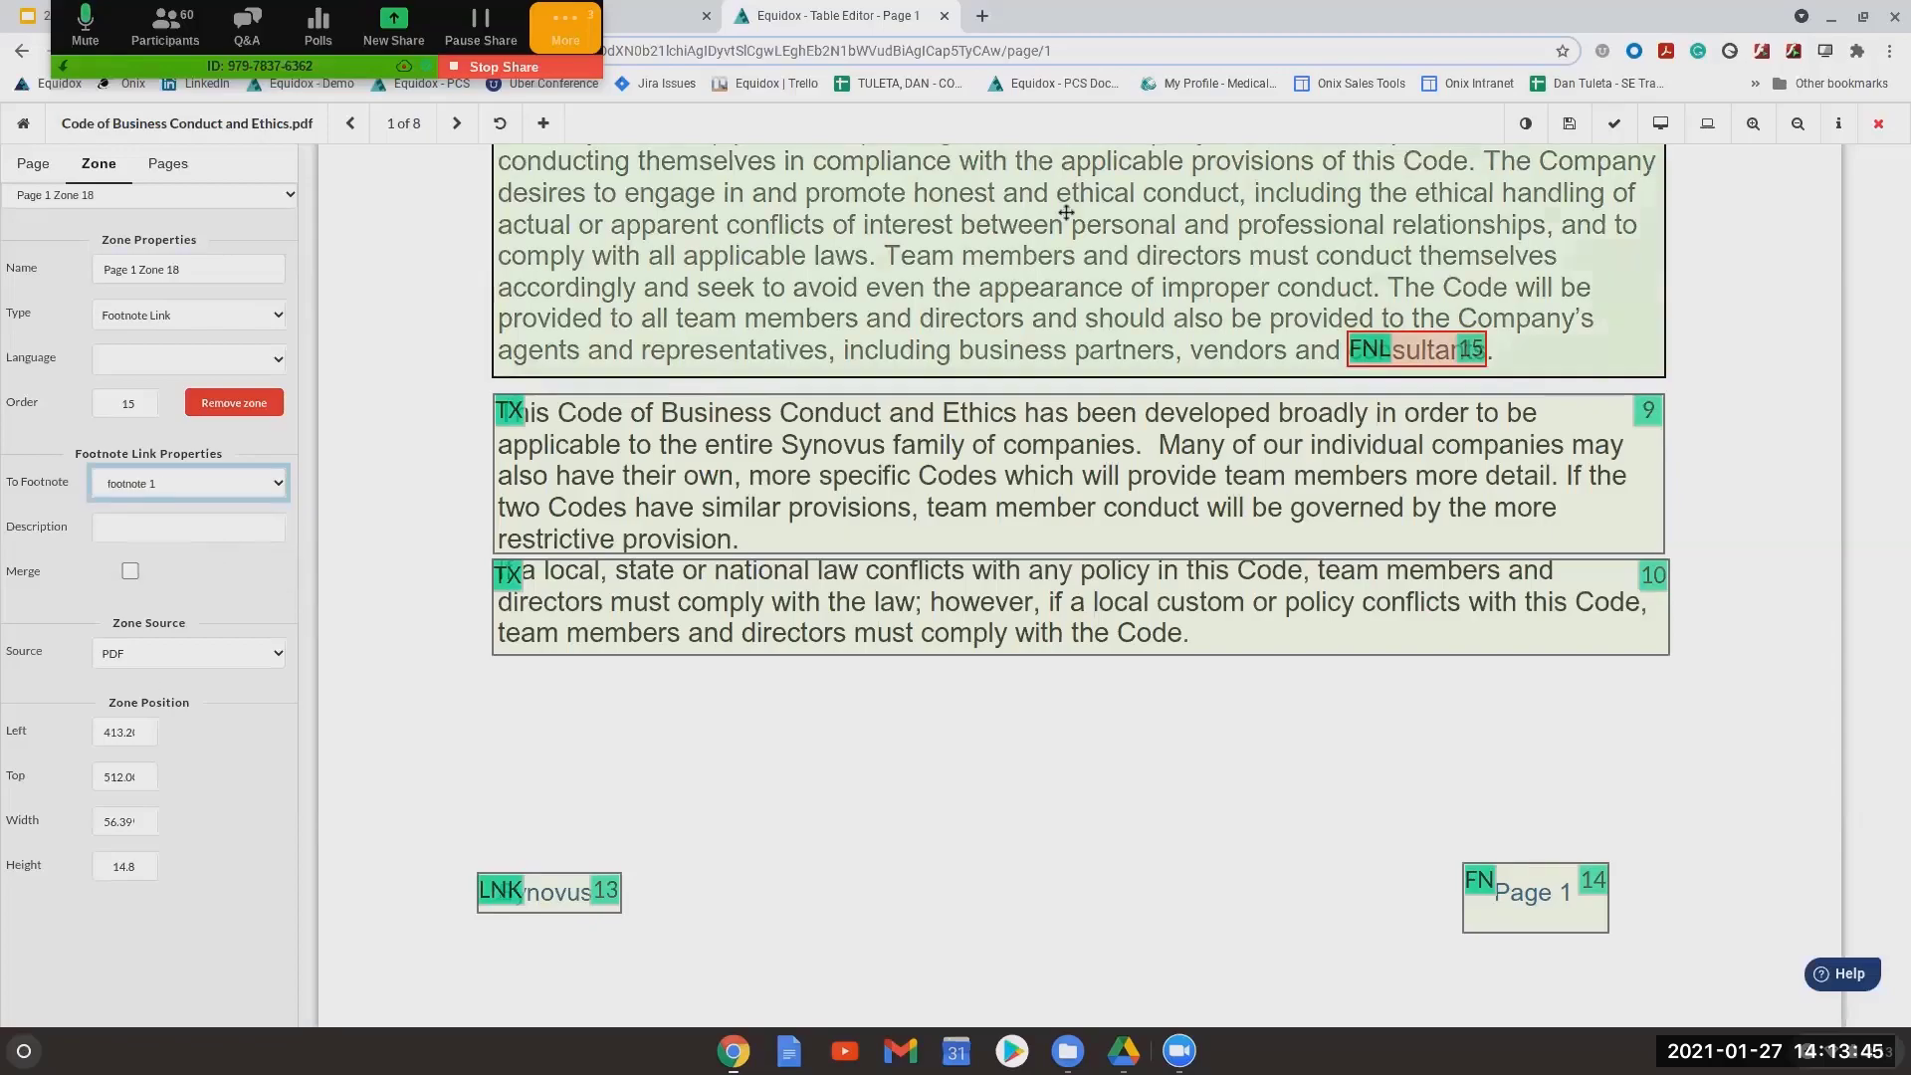
Preview the page and highlight the Footnote 1 entry with its Page 1 text to examine the footnote output
click(1664, 121)
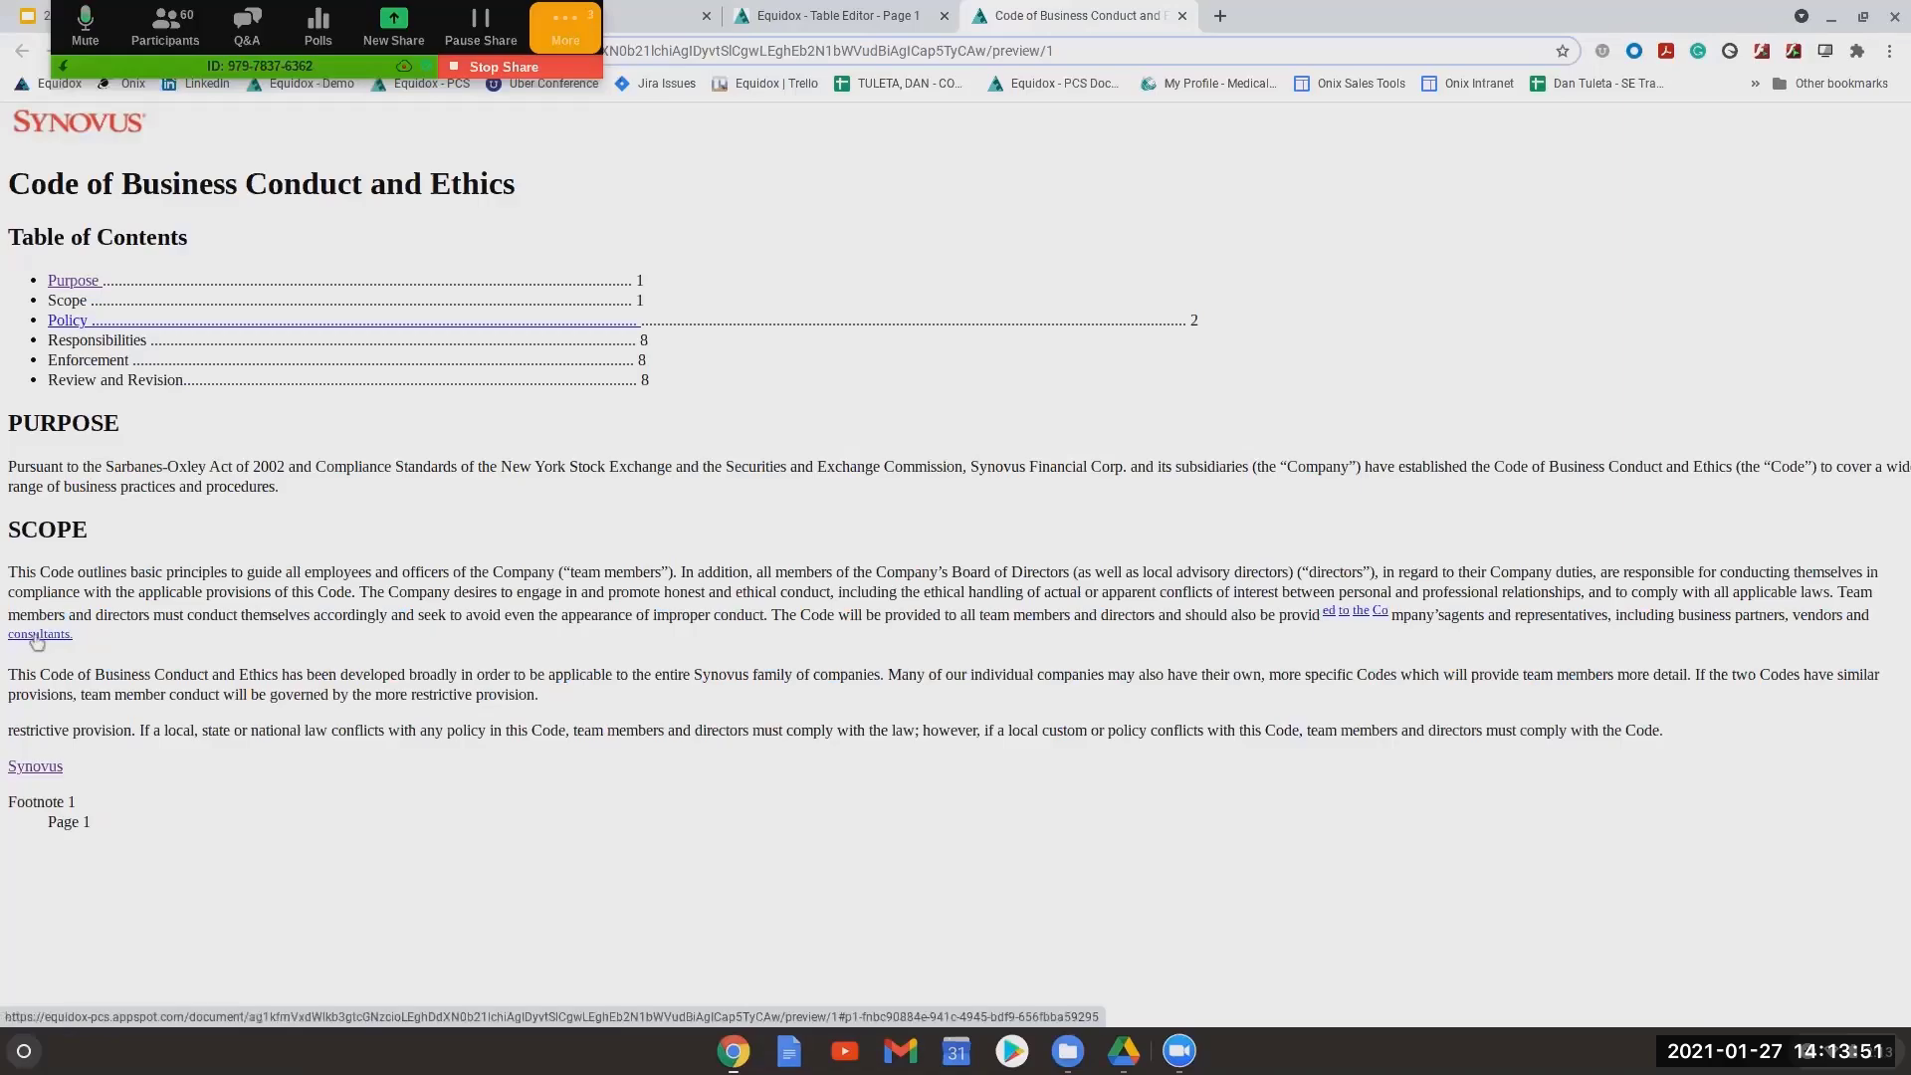
key(ctrl+a)
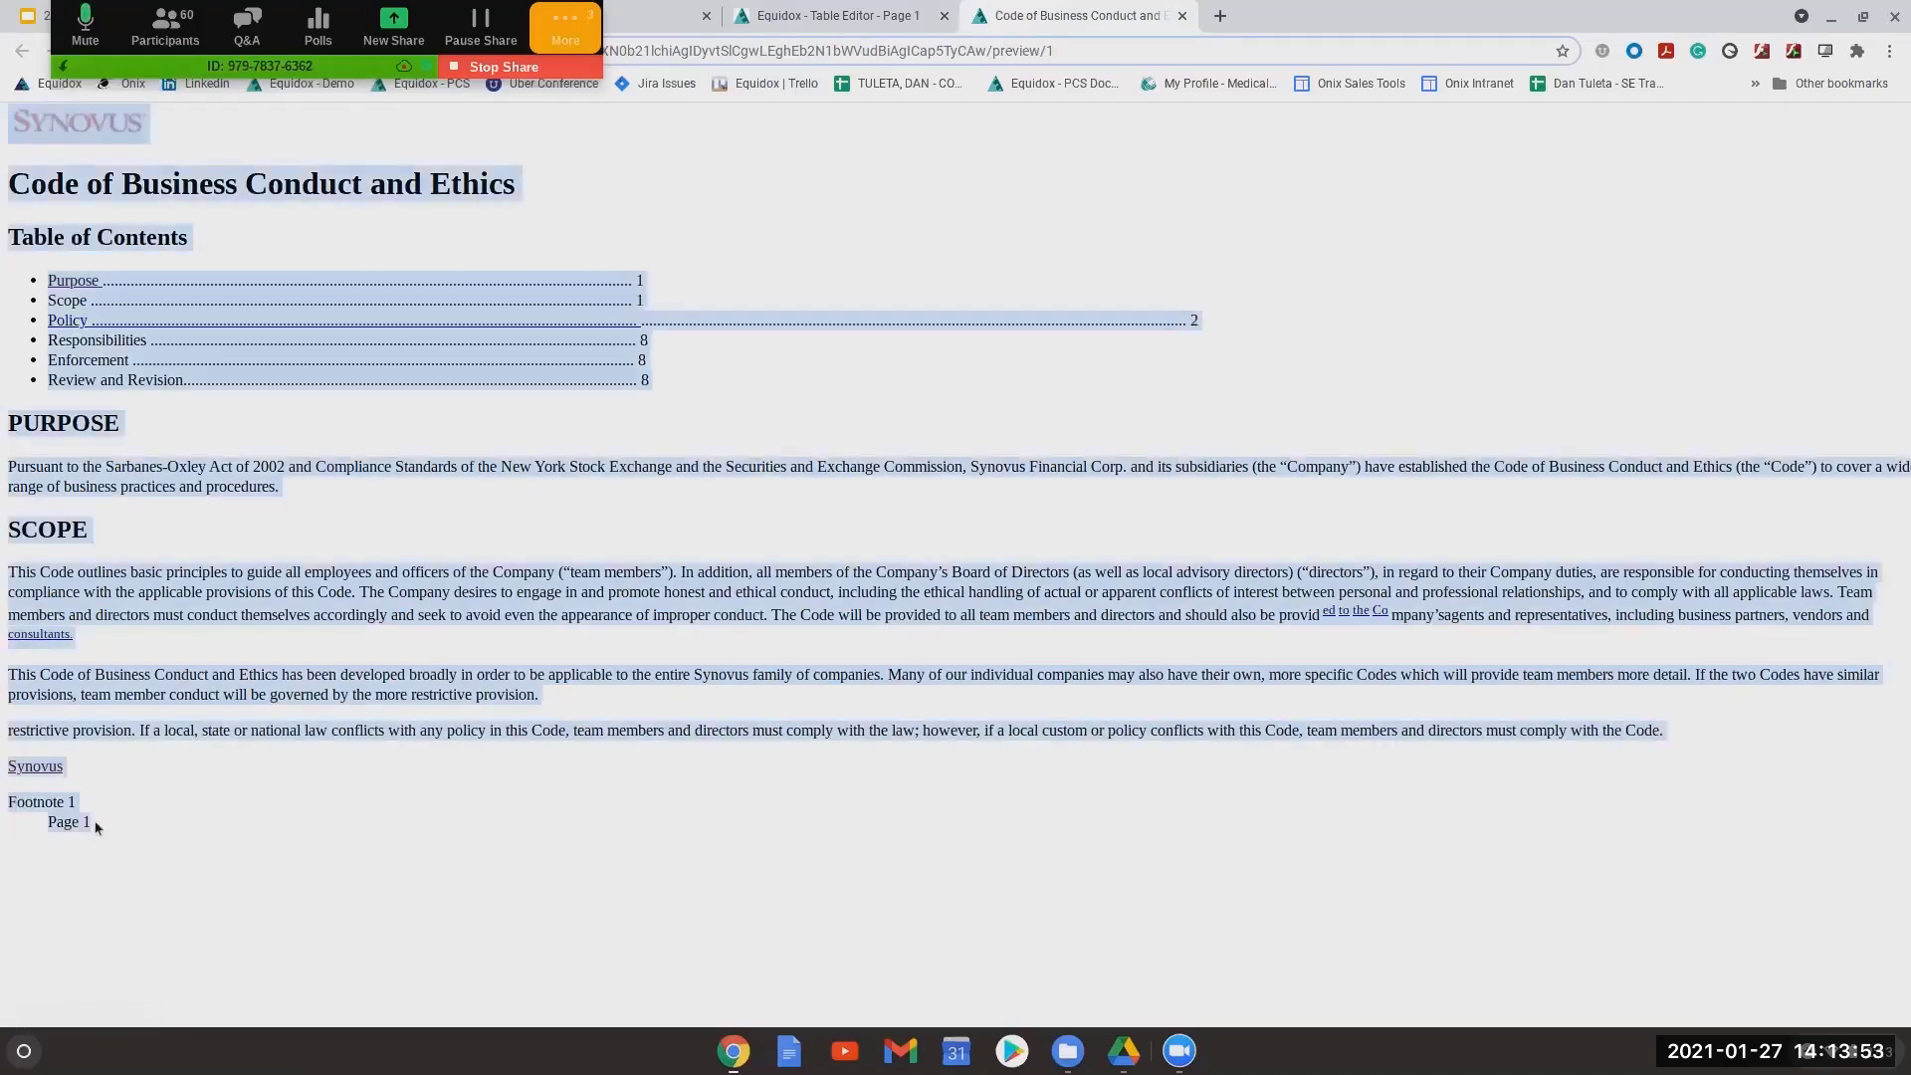
drag(98, 824, 12, 804)
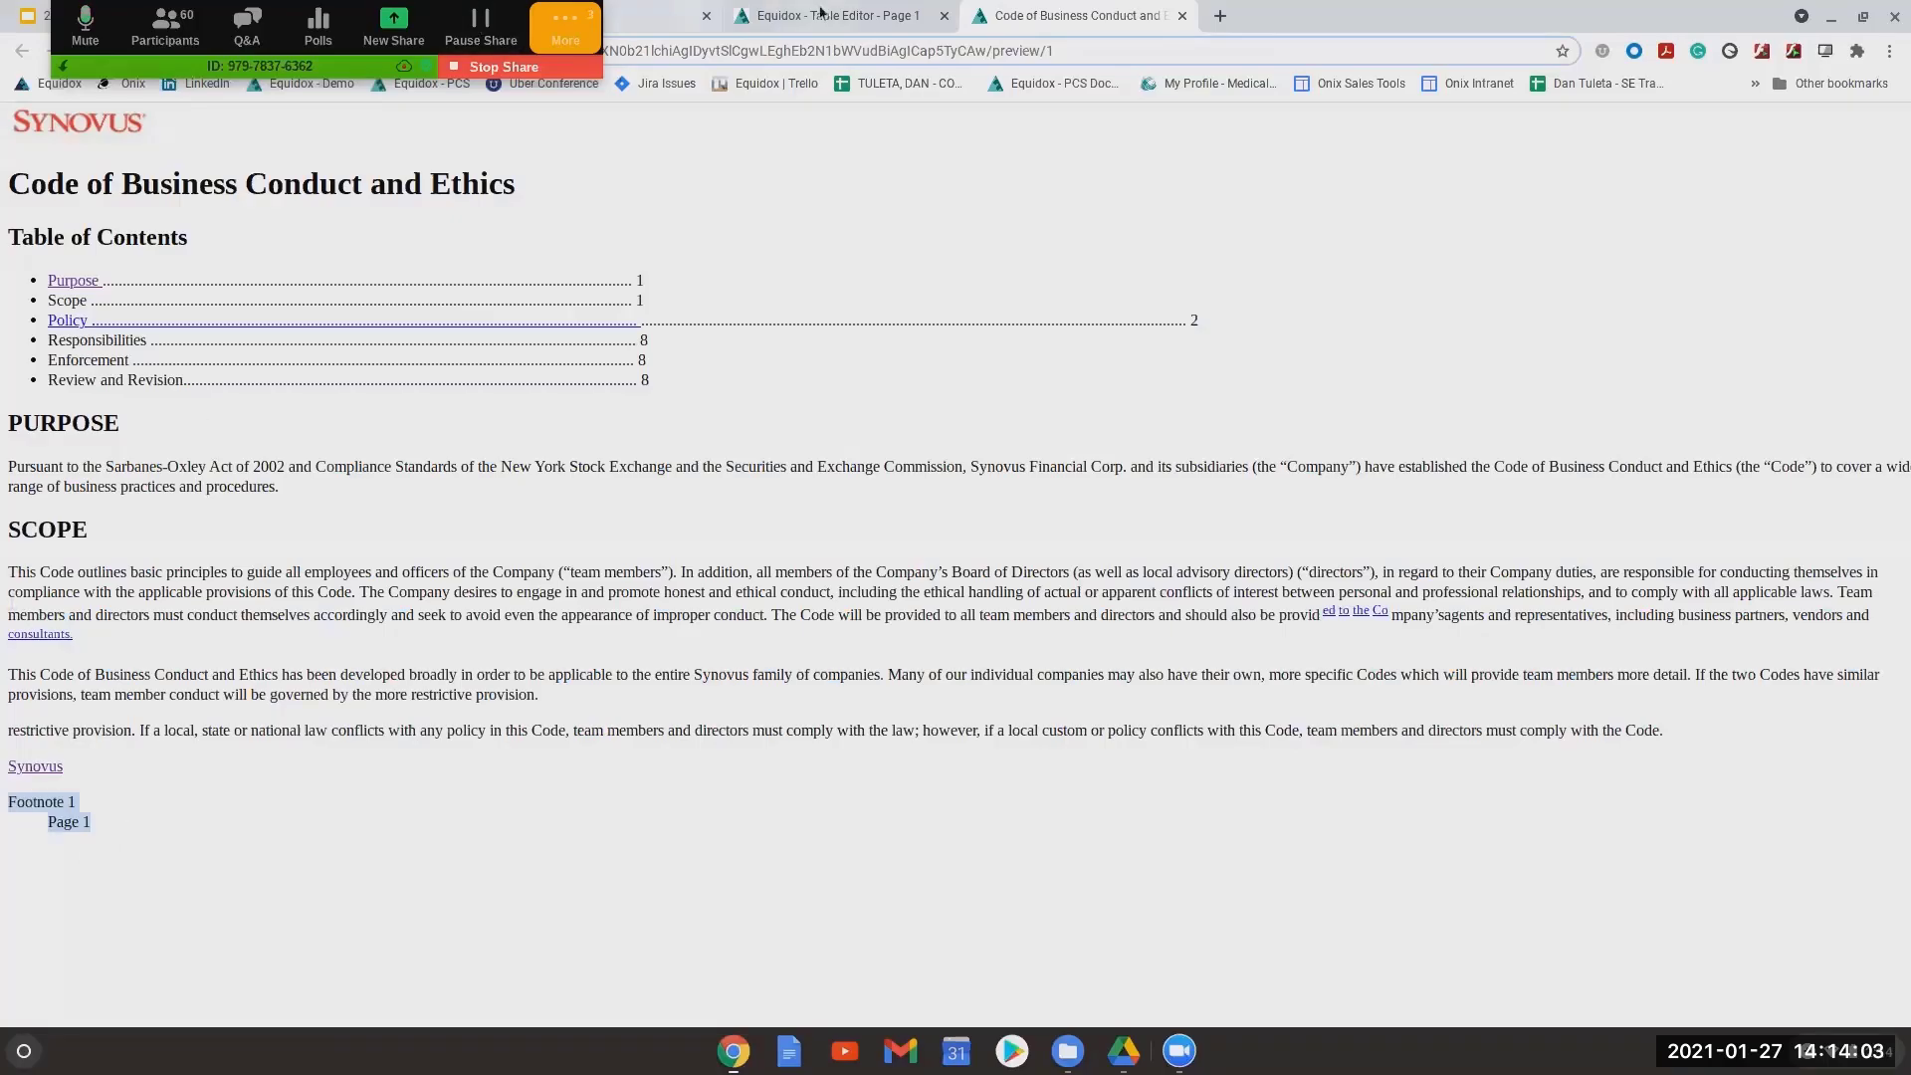
Exit the zone editor for page 1 of Code of Business Conduct and Ethics.pdf and save the page
click(821, 14)
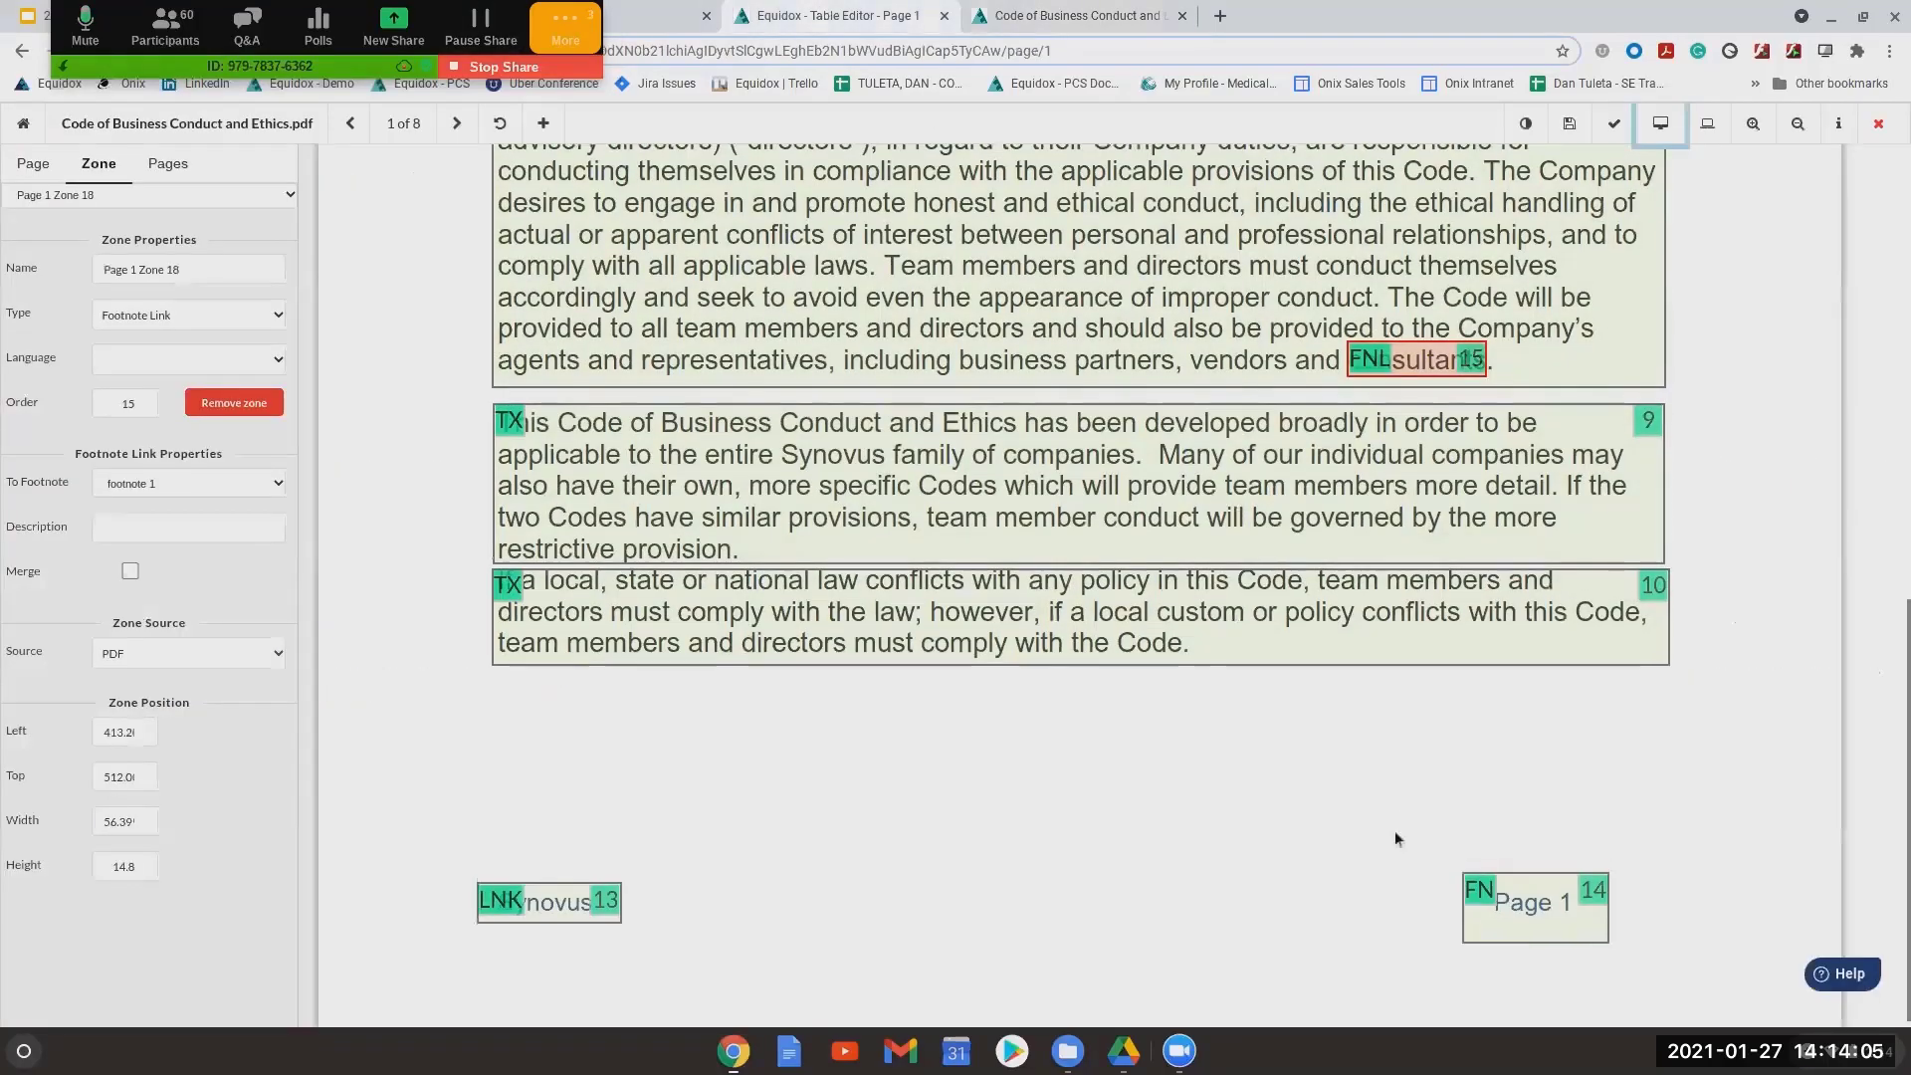
scroll(1396, 838, up, 1)
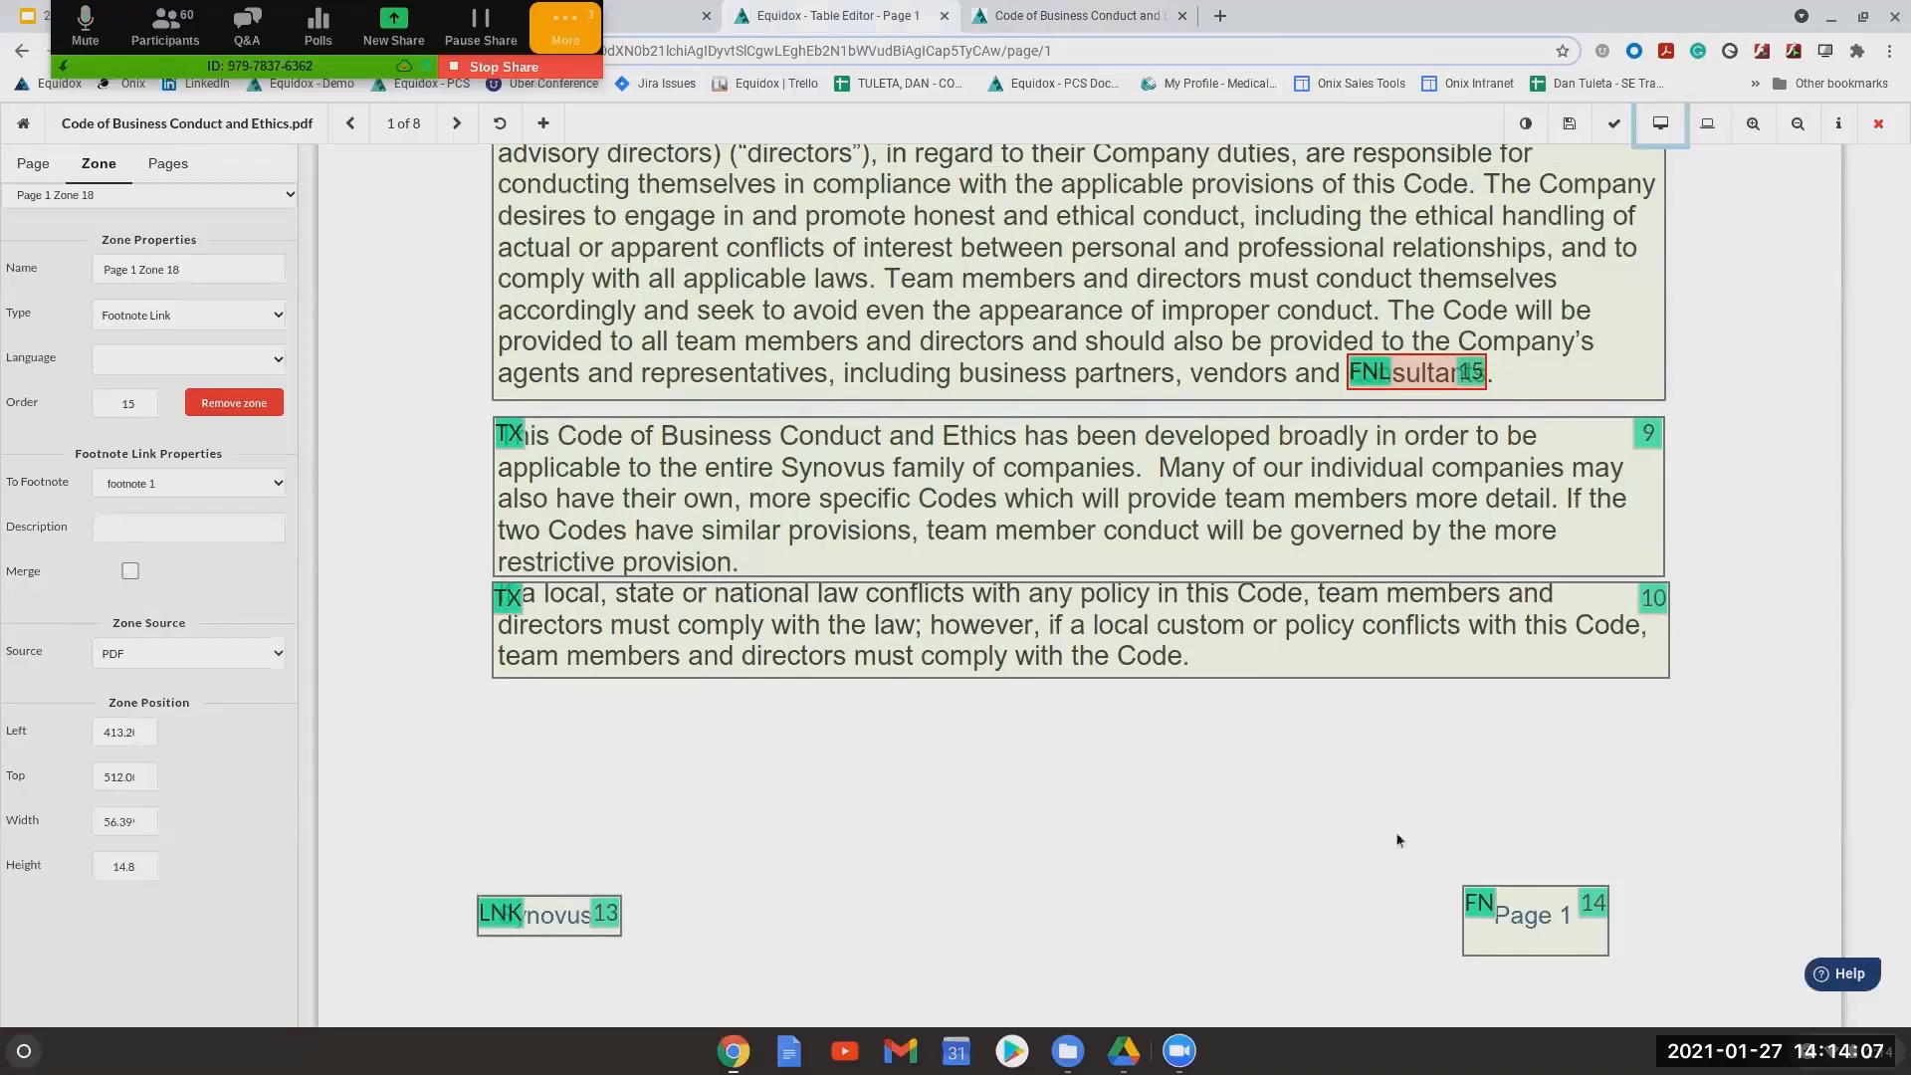
scroll(1764, 919, up, 1)
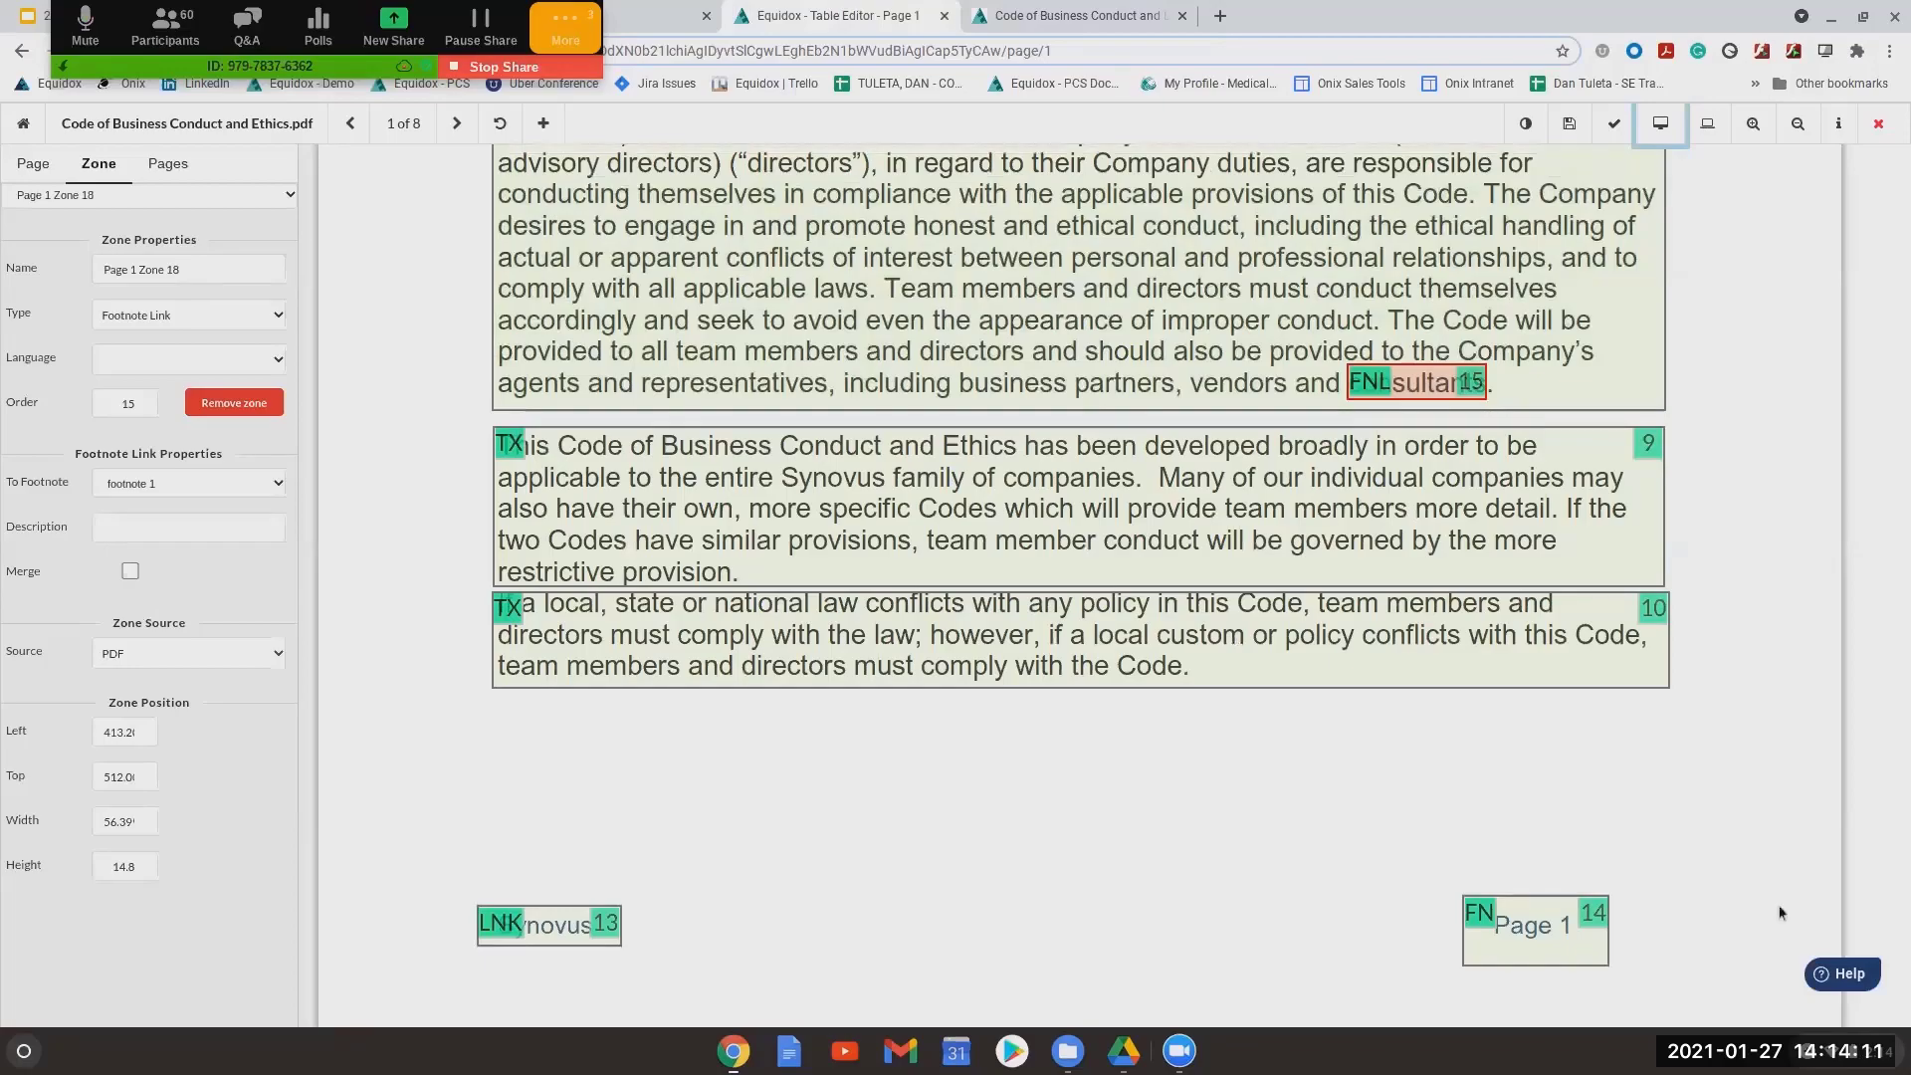
scroll(1726, 922, up, 3)
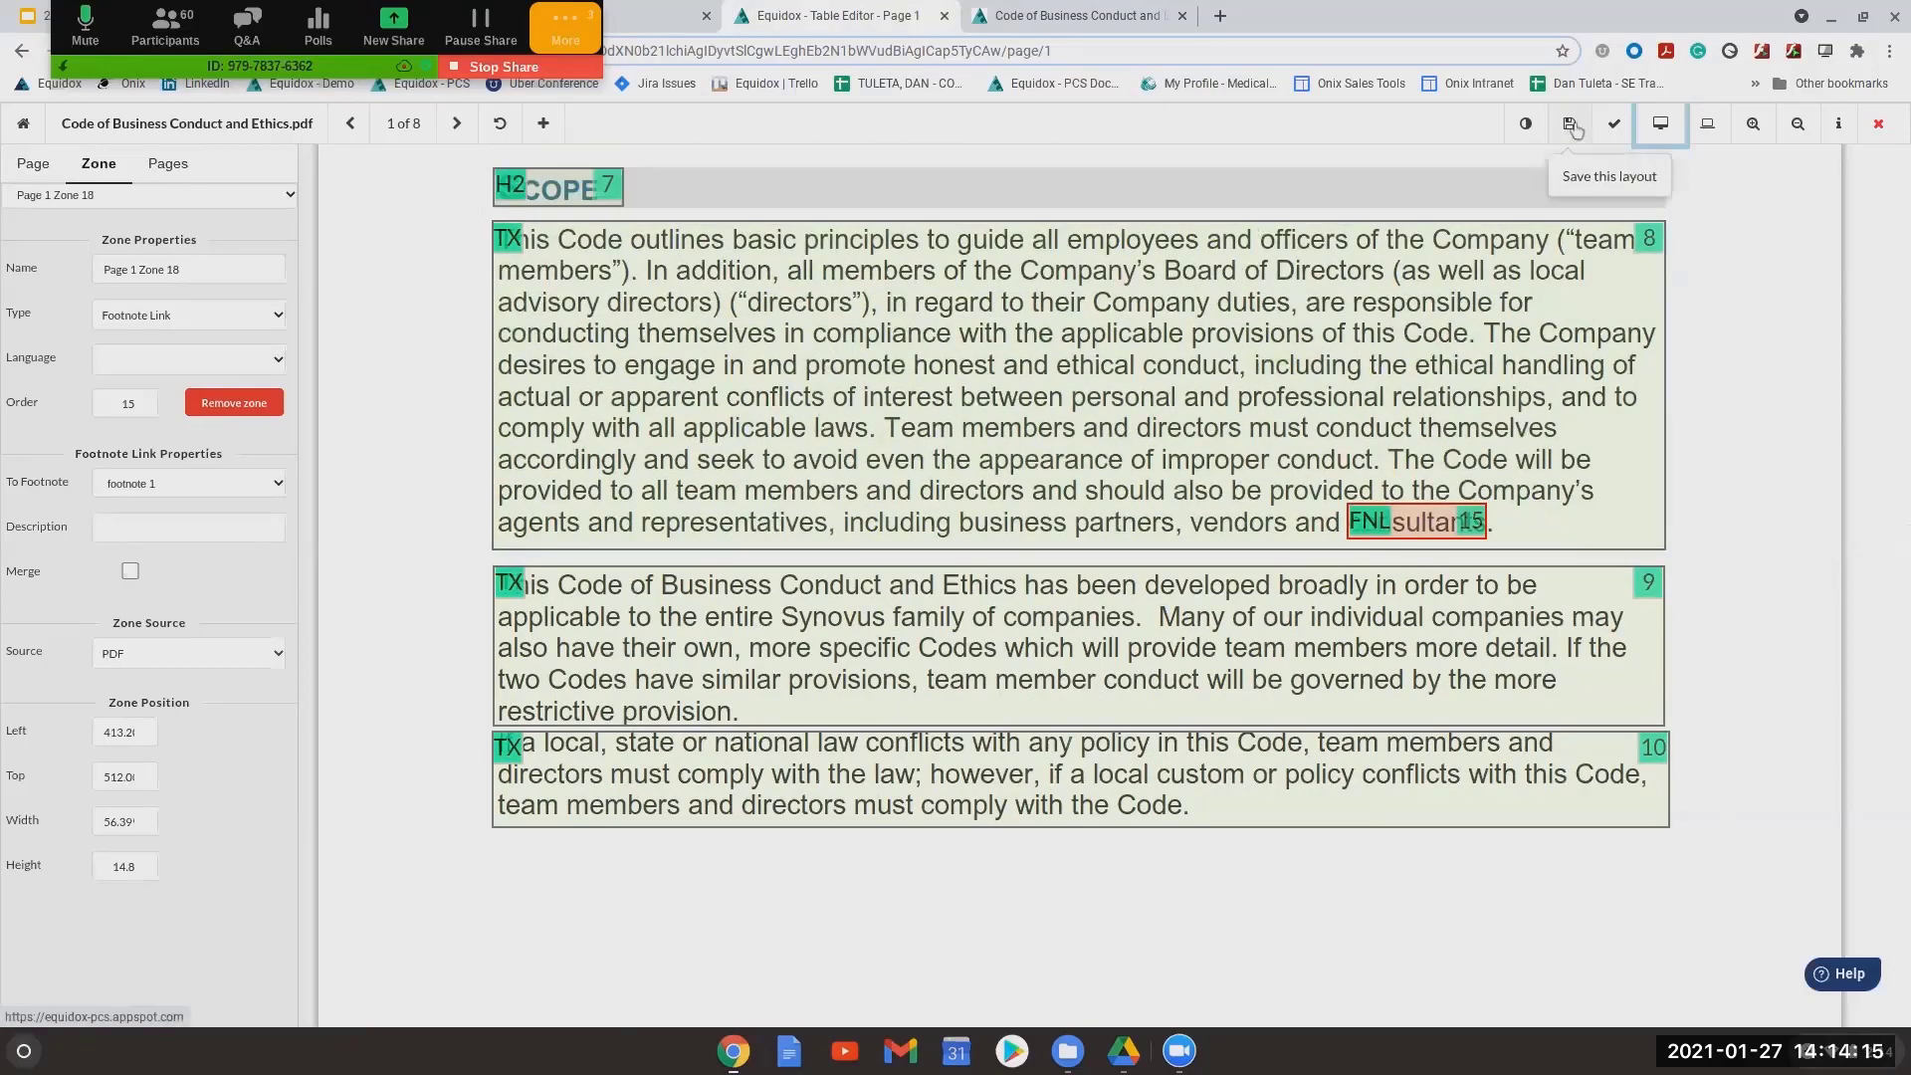
click(1878, 124)
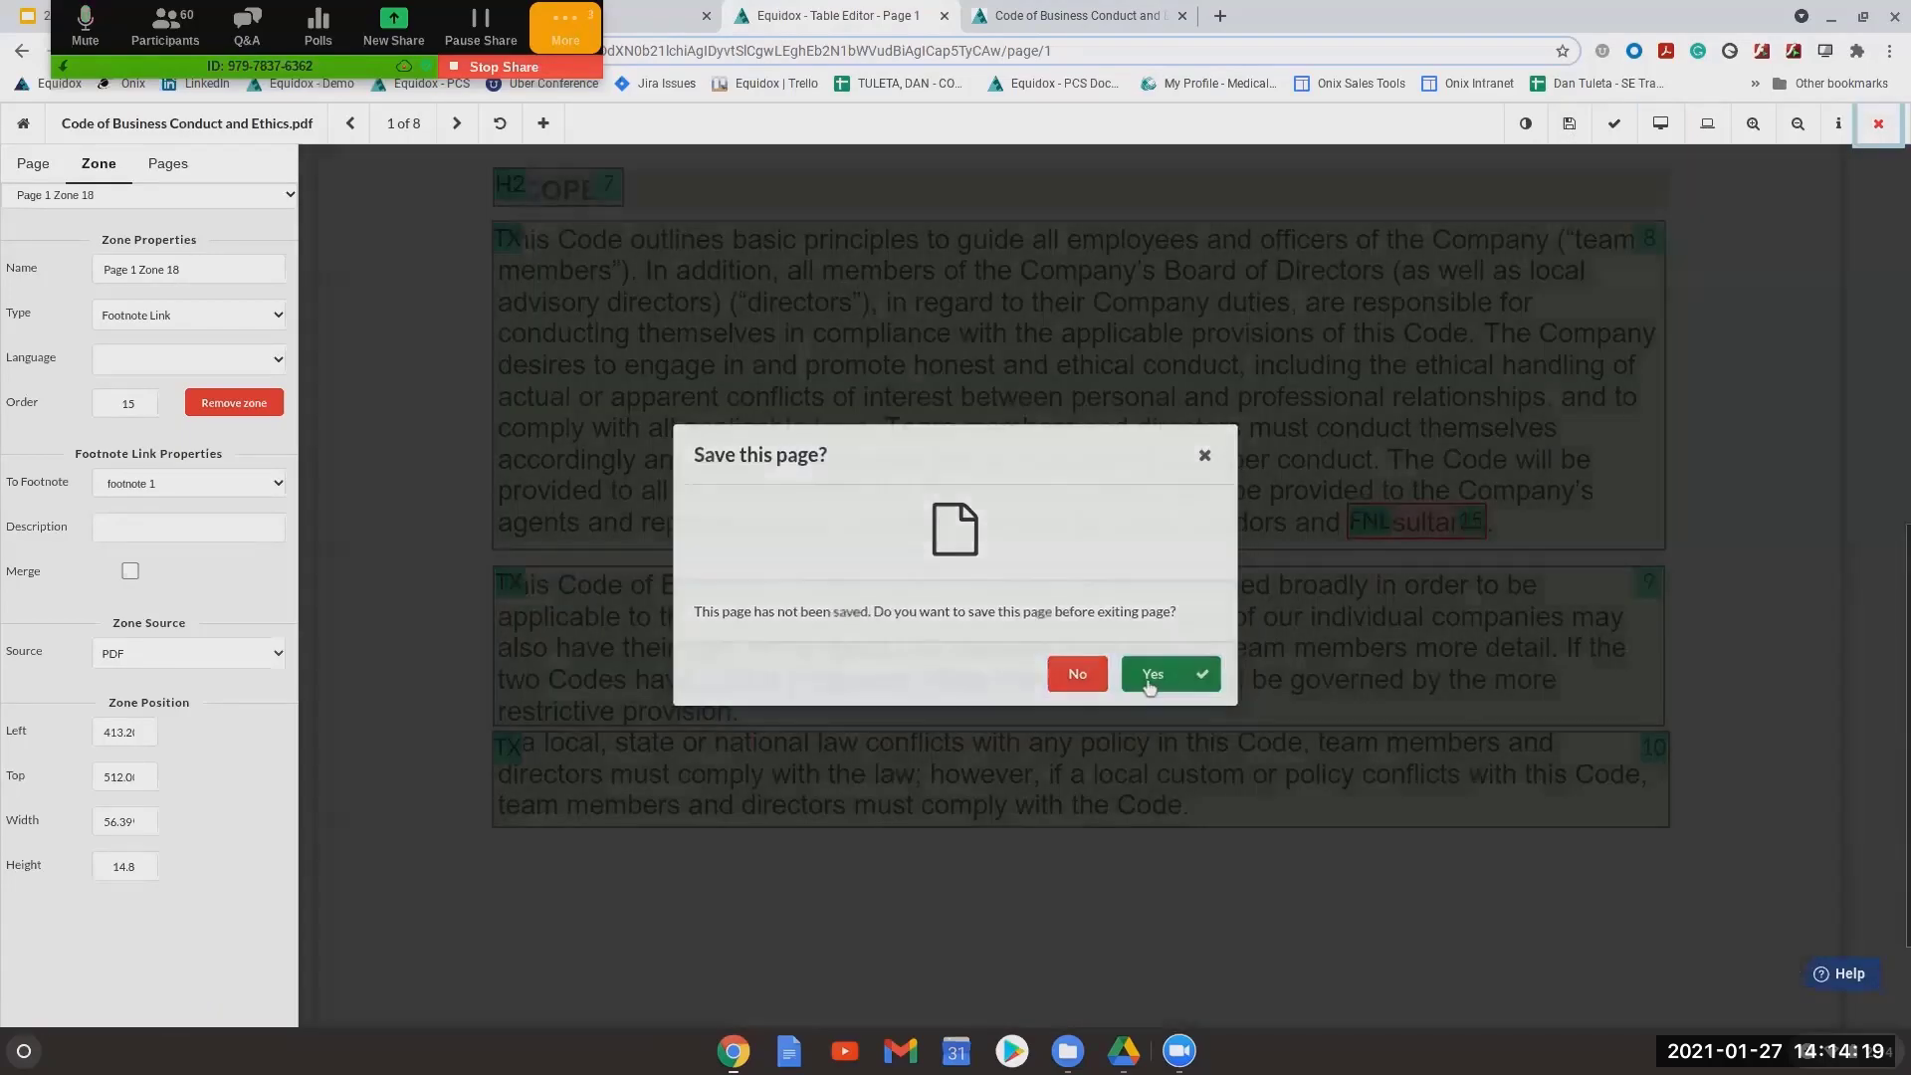
click(1149, 665)
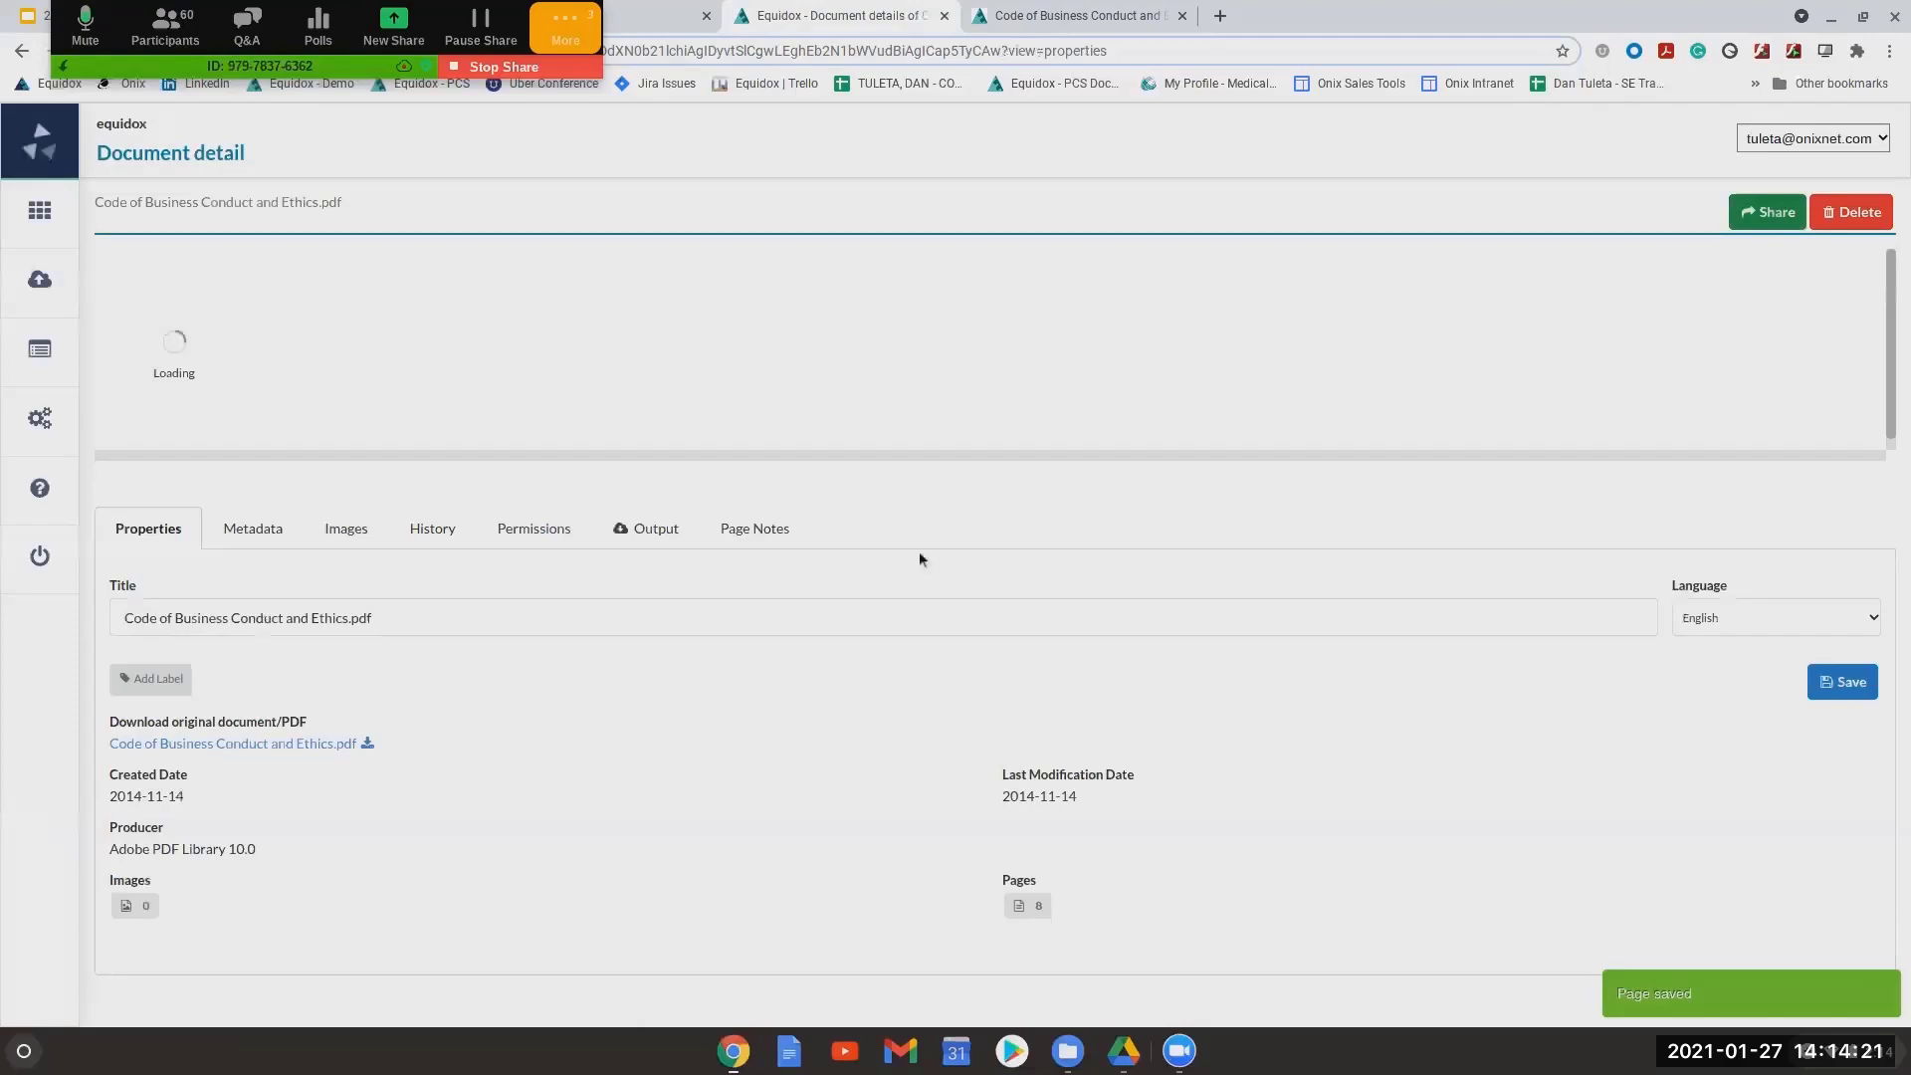
Open page 1 of Provisional Takeout Breakfast Menu 12.11.pdf from the documents list for zone editing
click(37, 217)
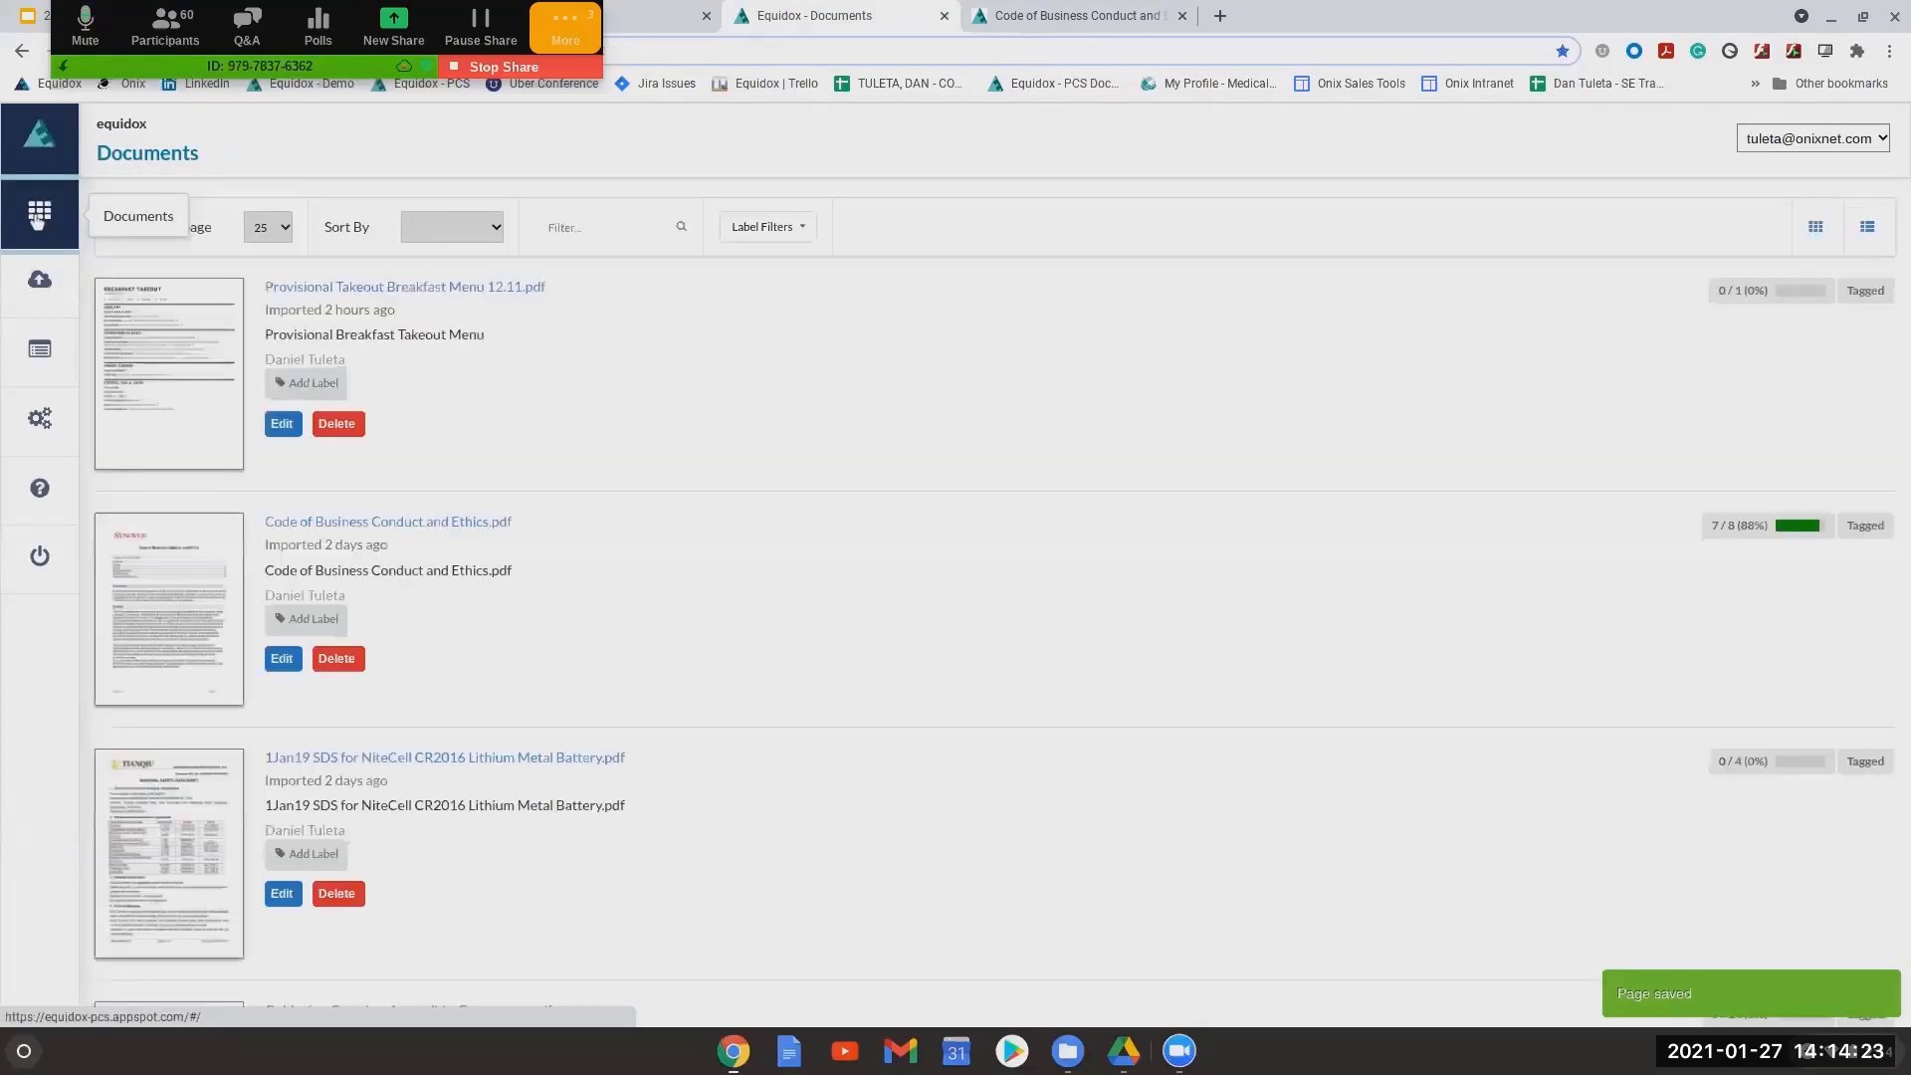
click(172, 356)
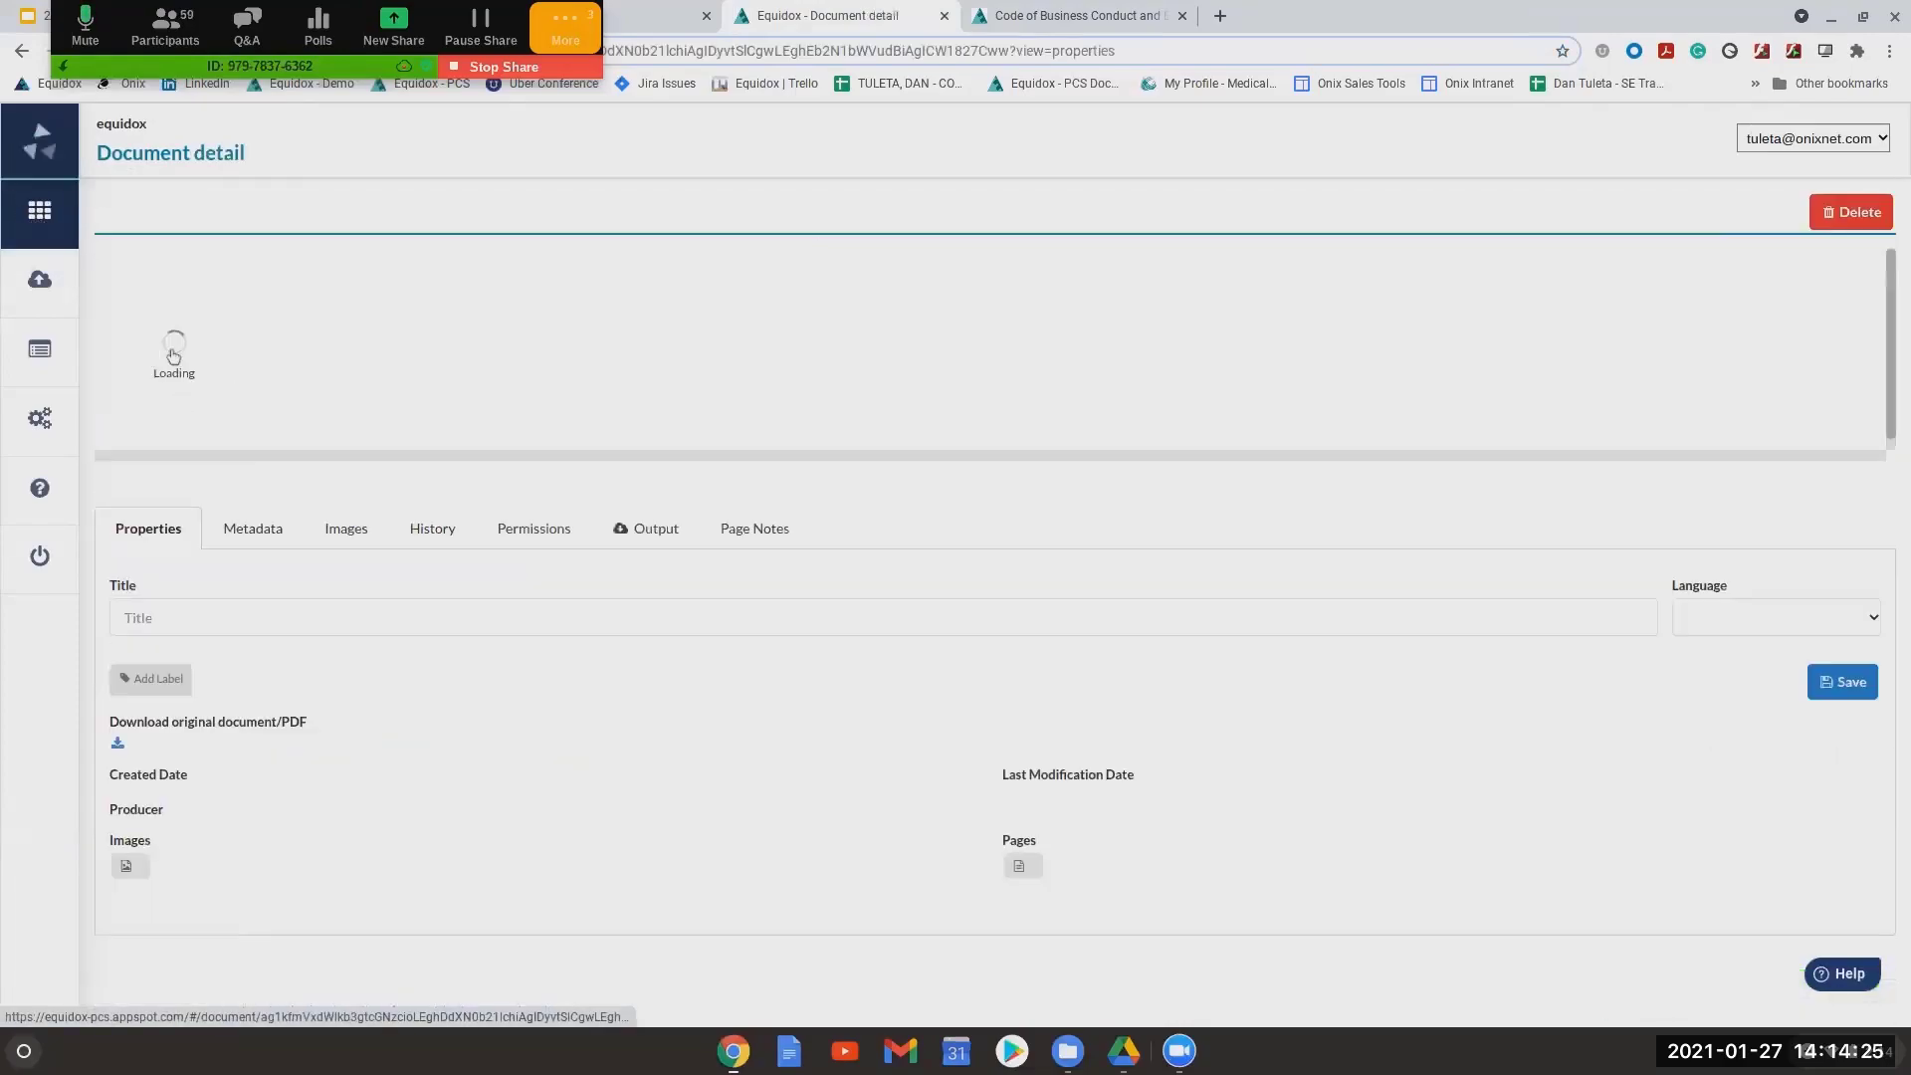
click(170, 338)
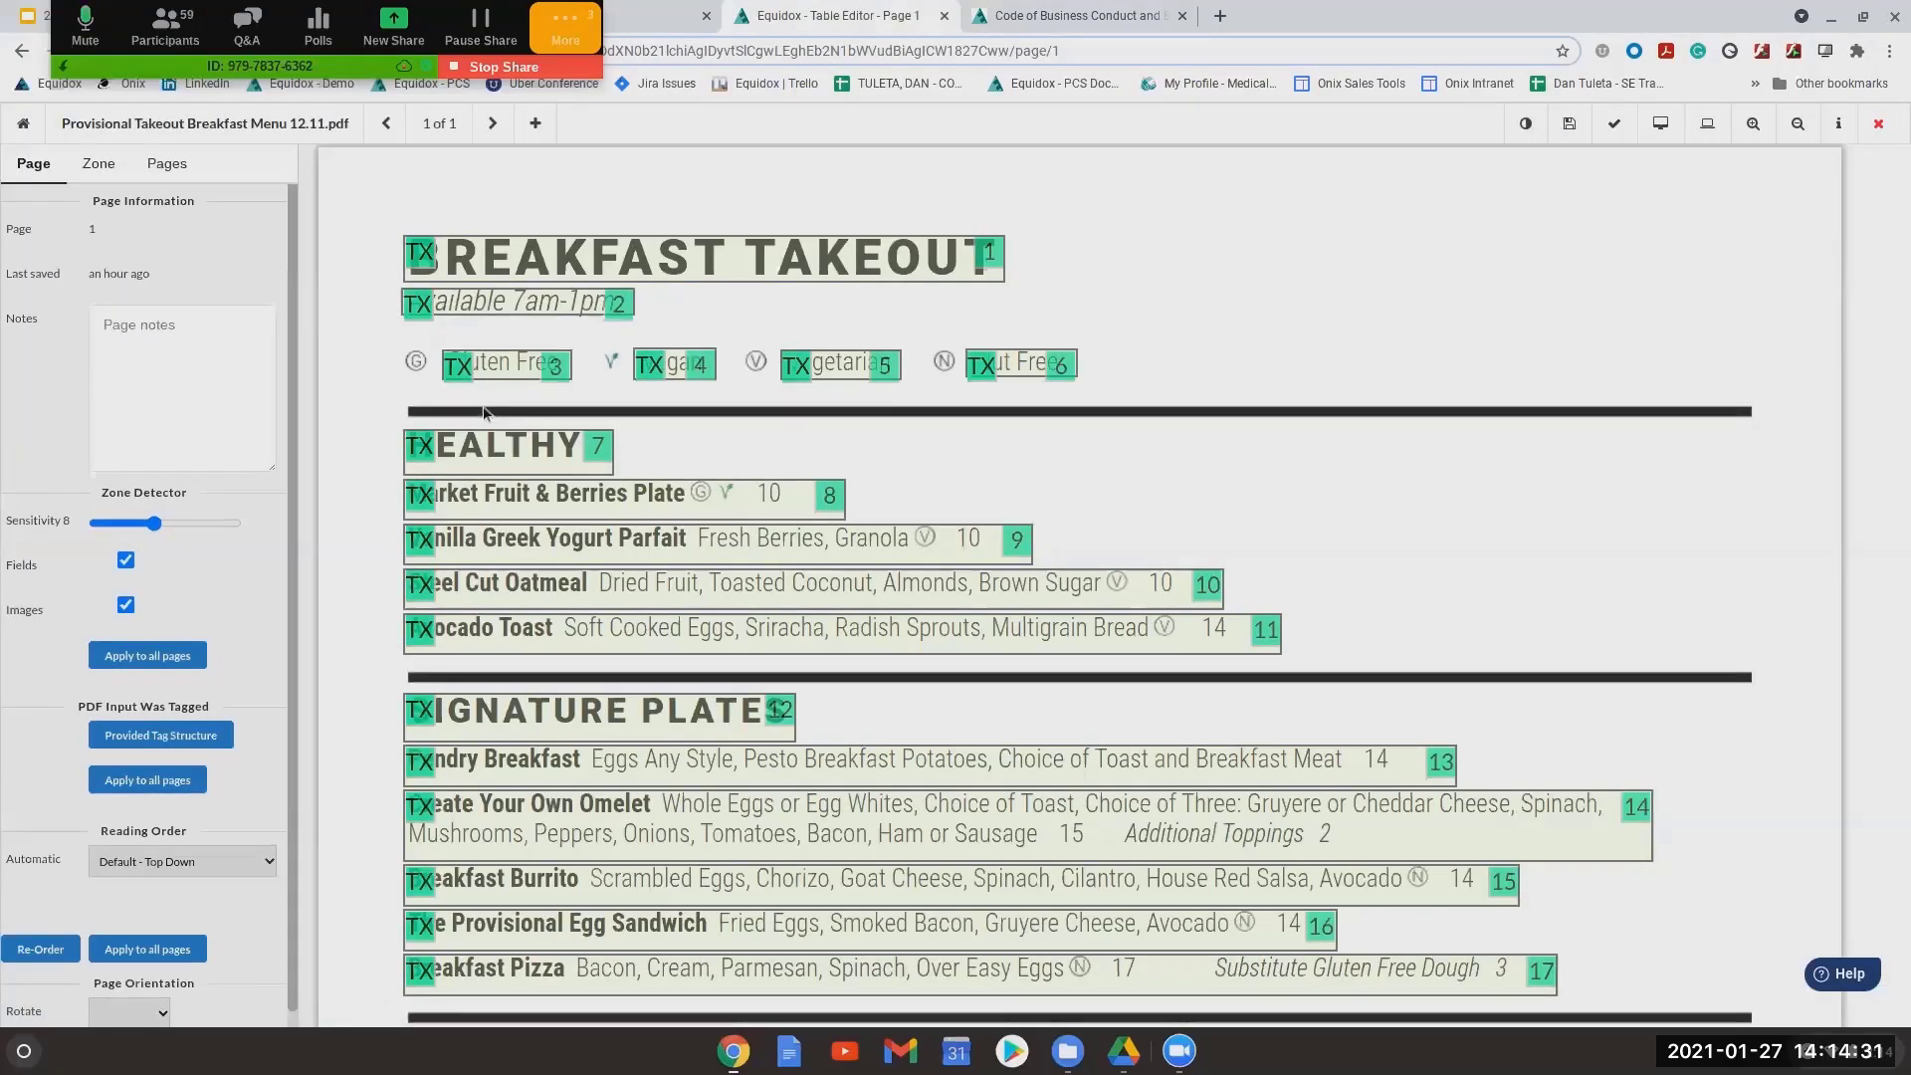
Set the BREAKFAST TAKEOUT title zone's source to PDF and preview the page
click(495, 260)
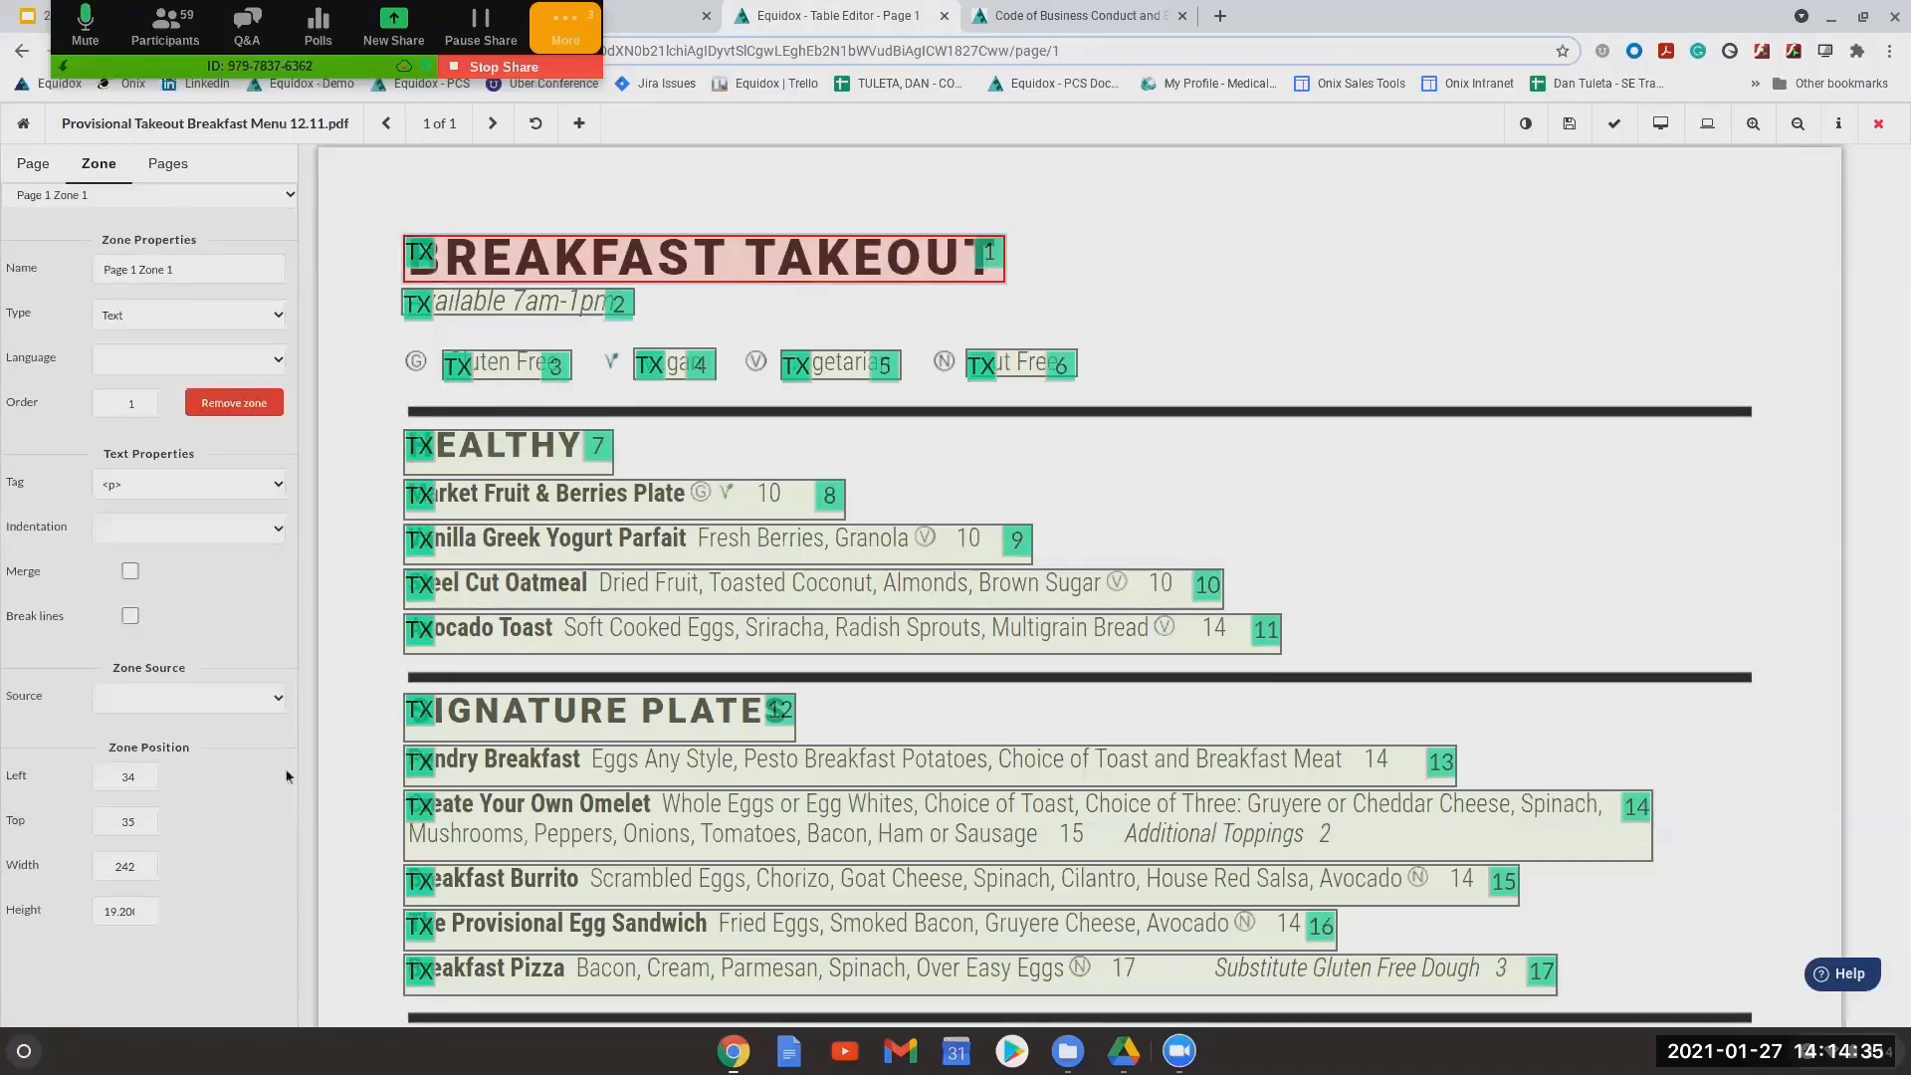
click(225, 699)
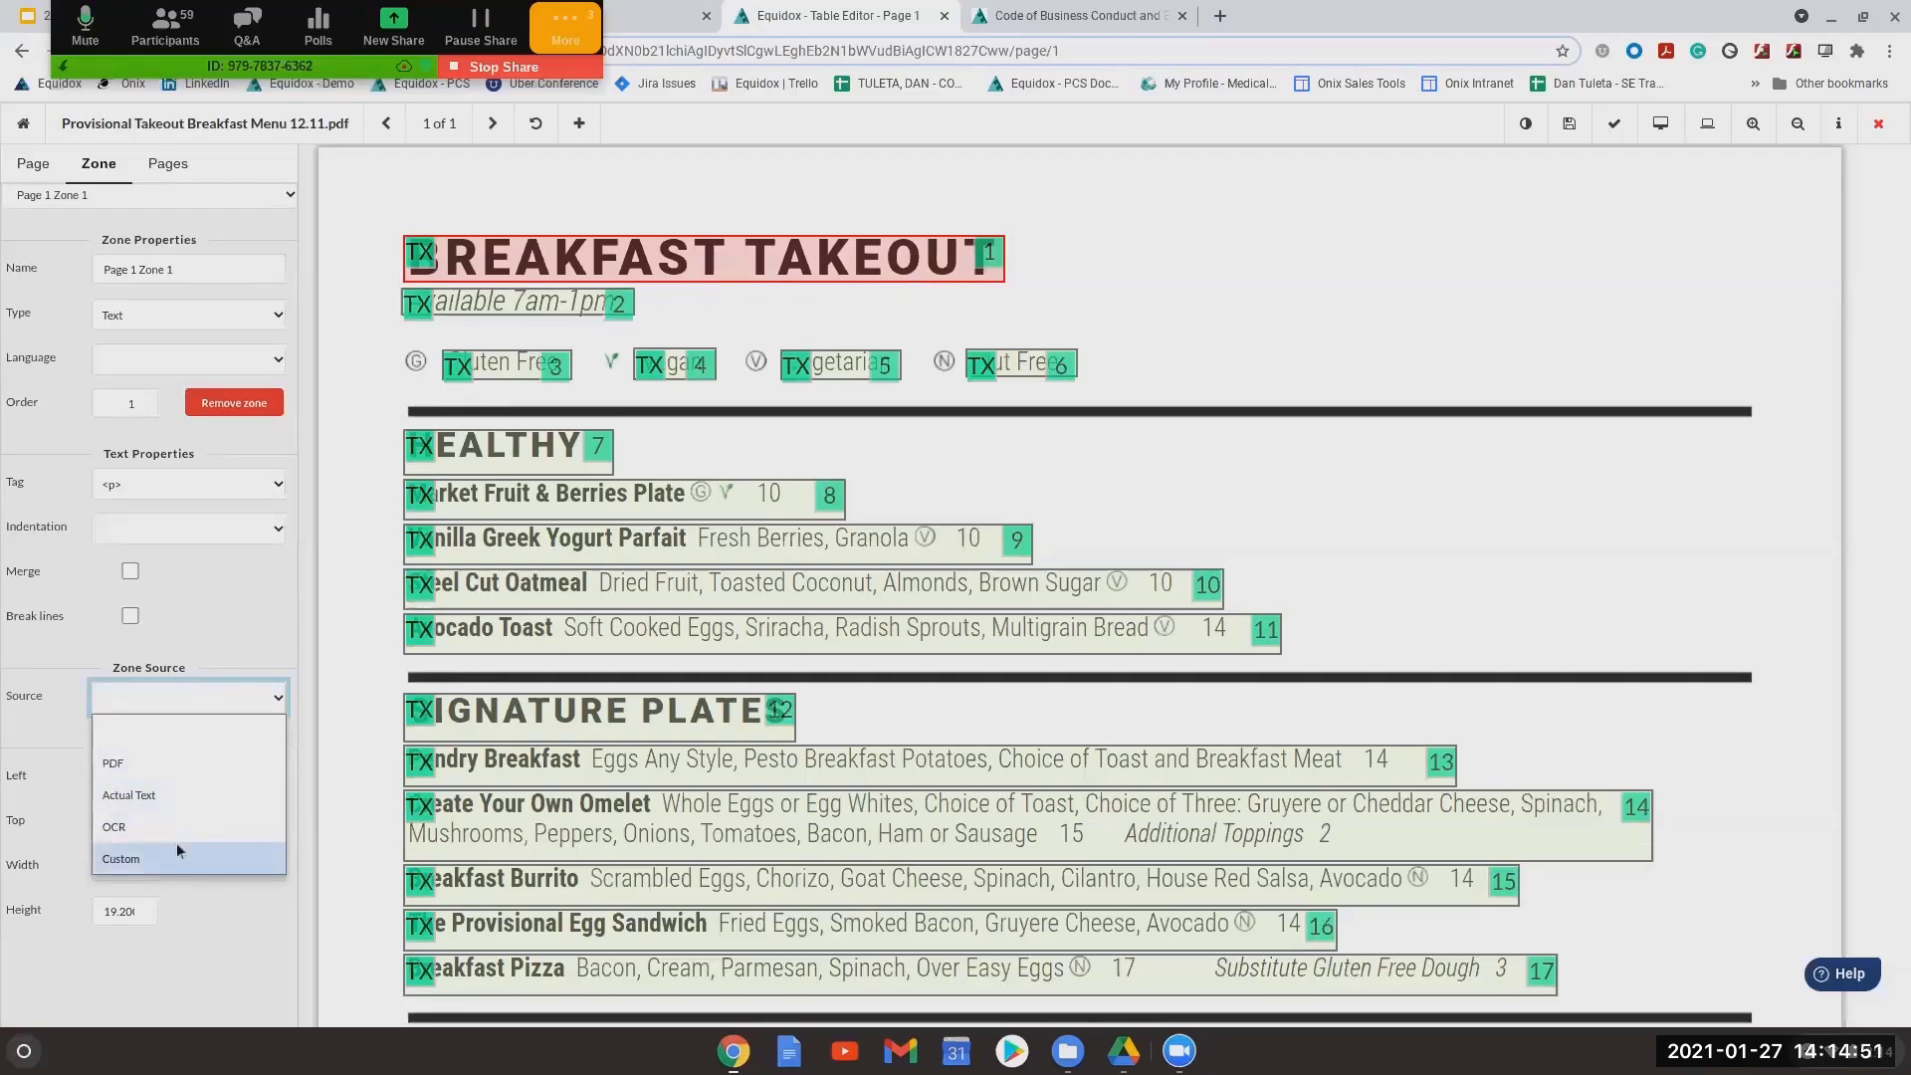
click(148, 774)
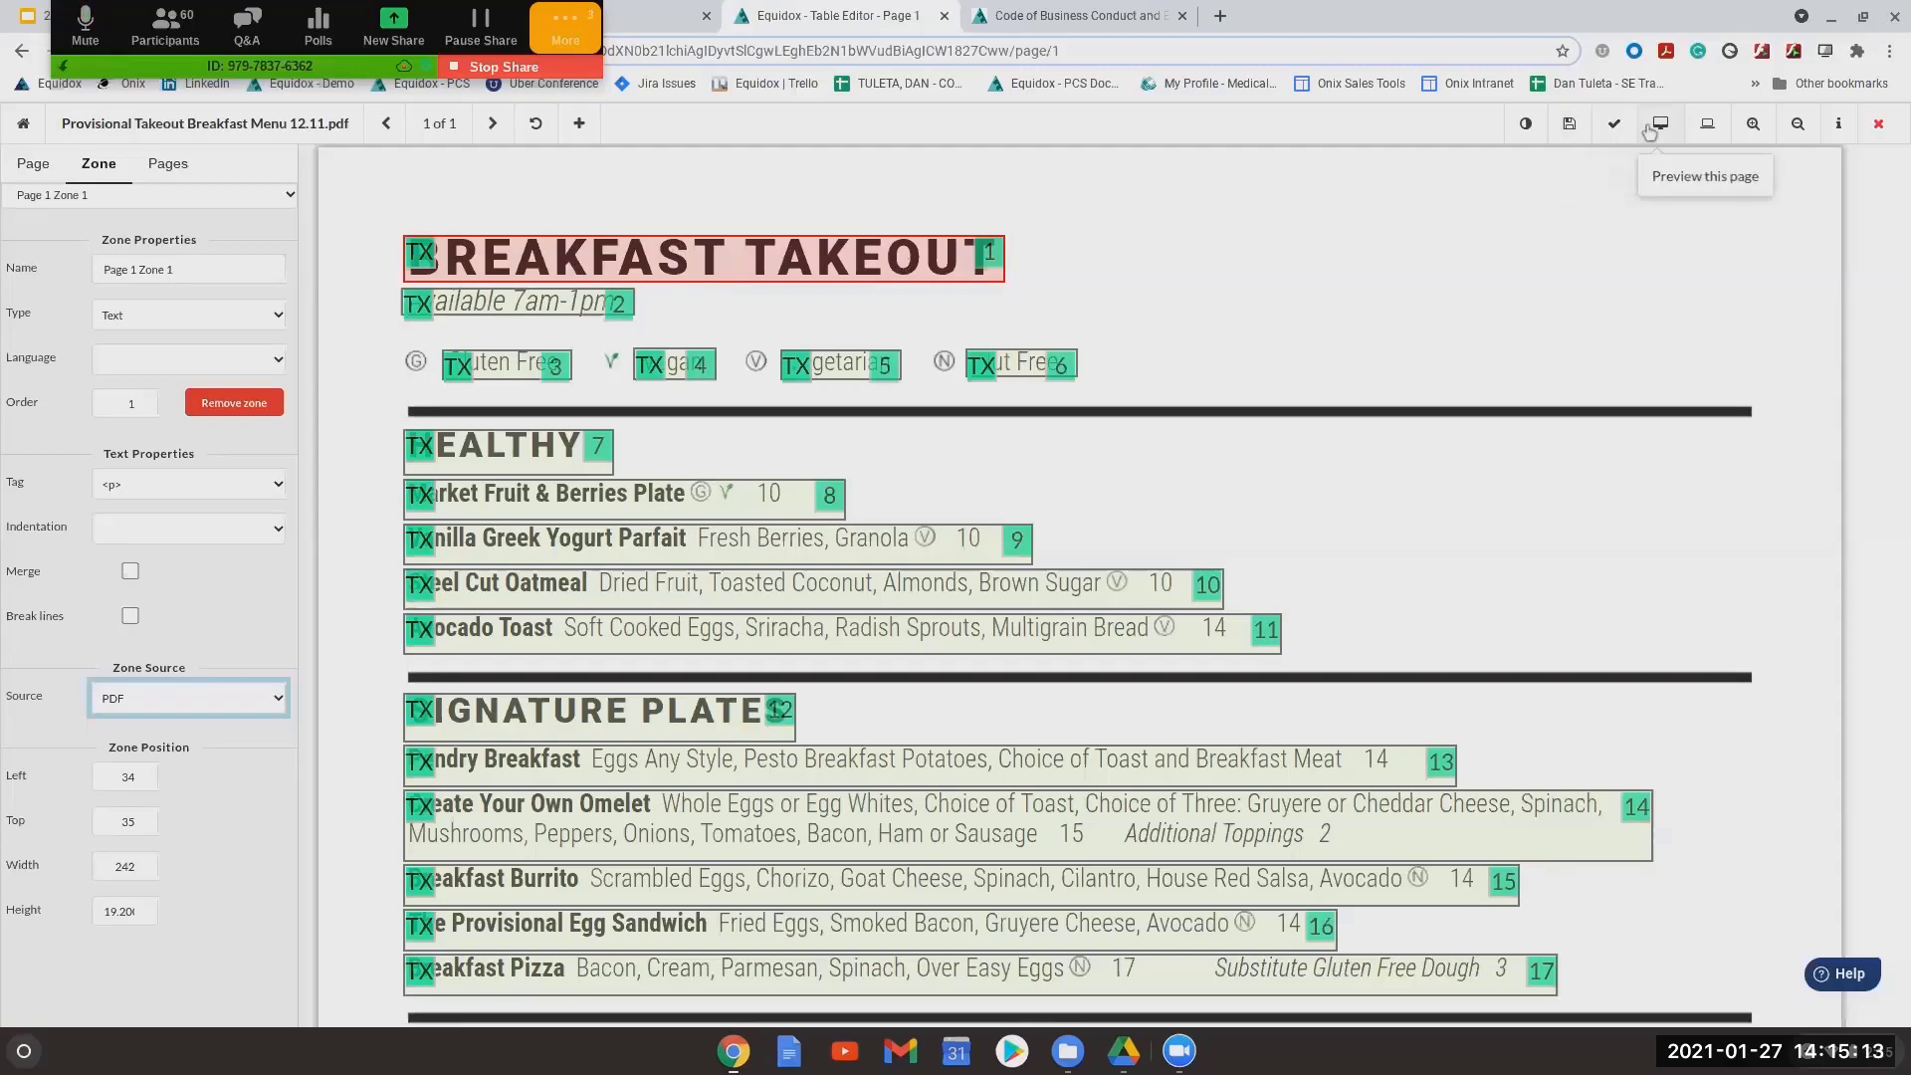
key(ctrl+Tab)
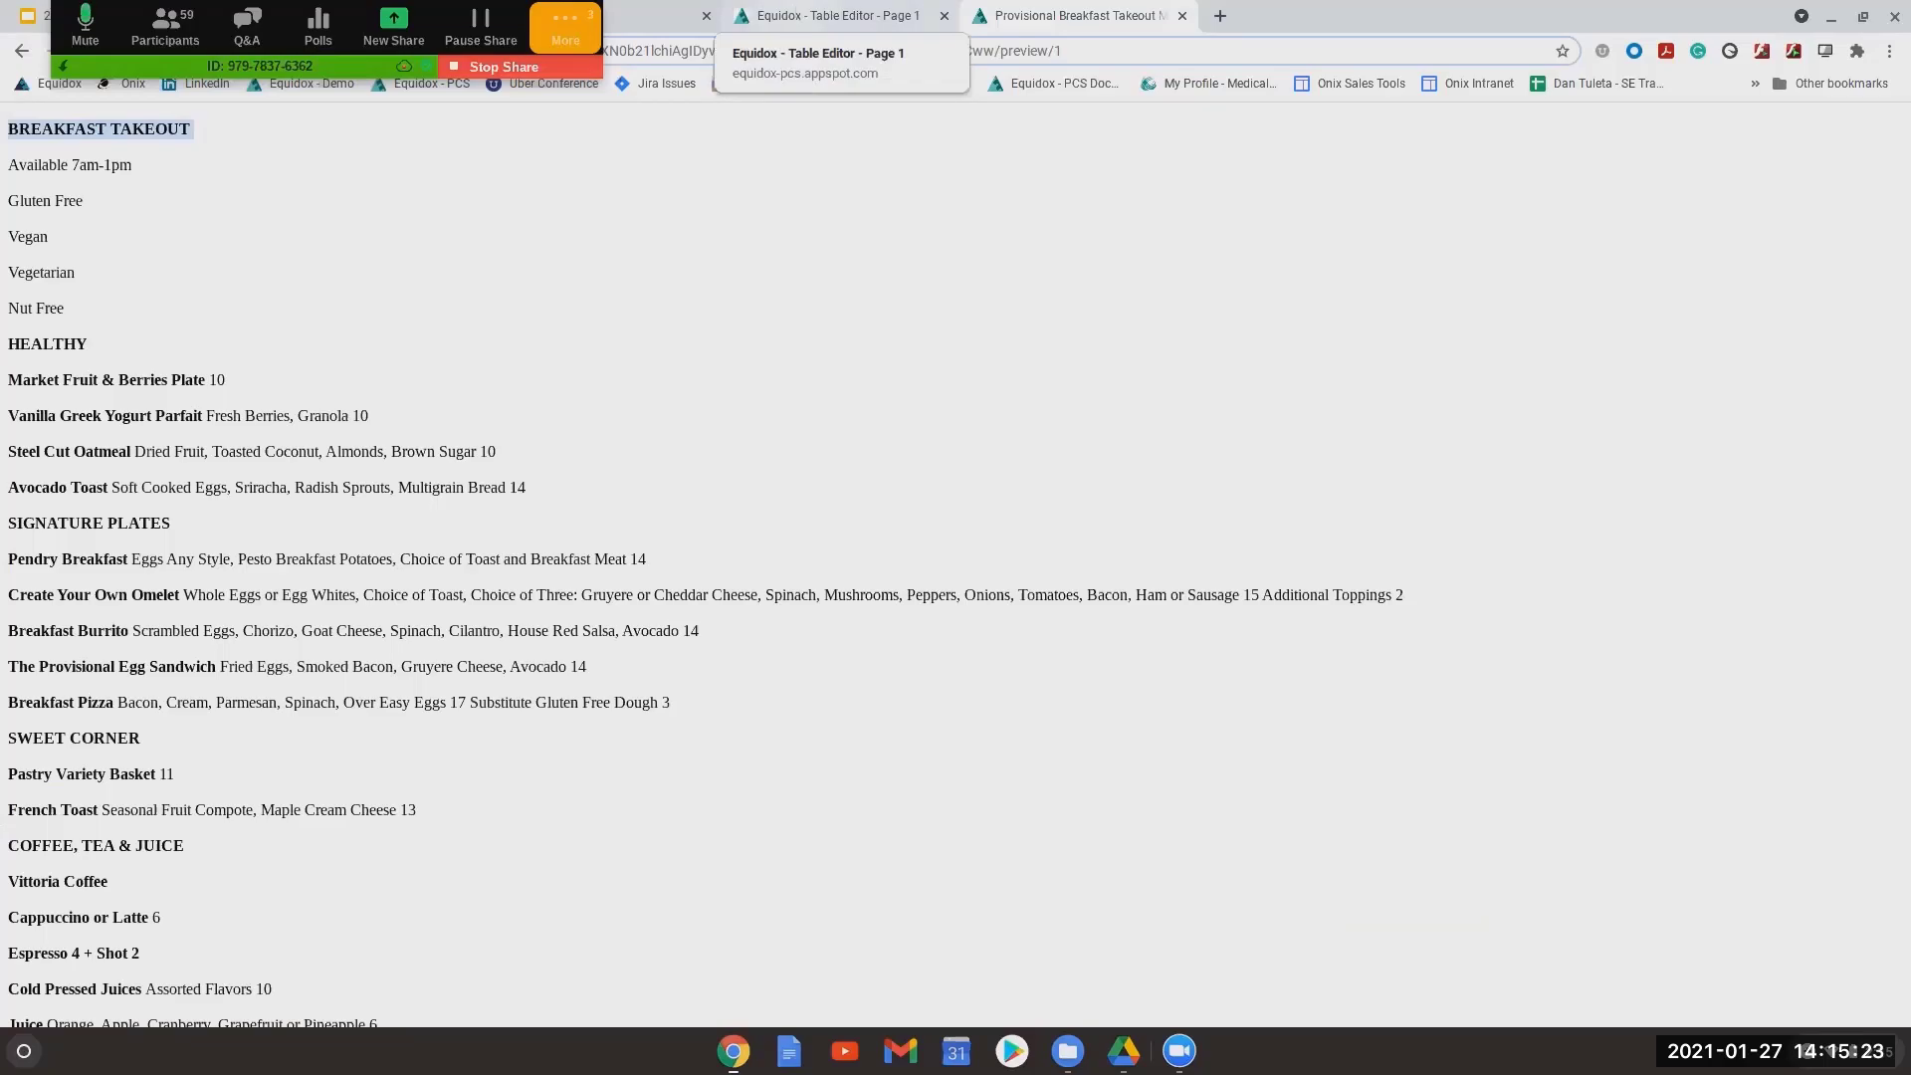
Switch the BREAKFAST TAKEOUT title zone's source to Custom and open its text for editing
click(831, 15)
click(253, 698)
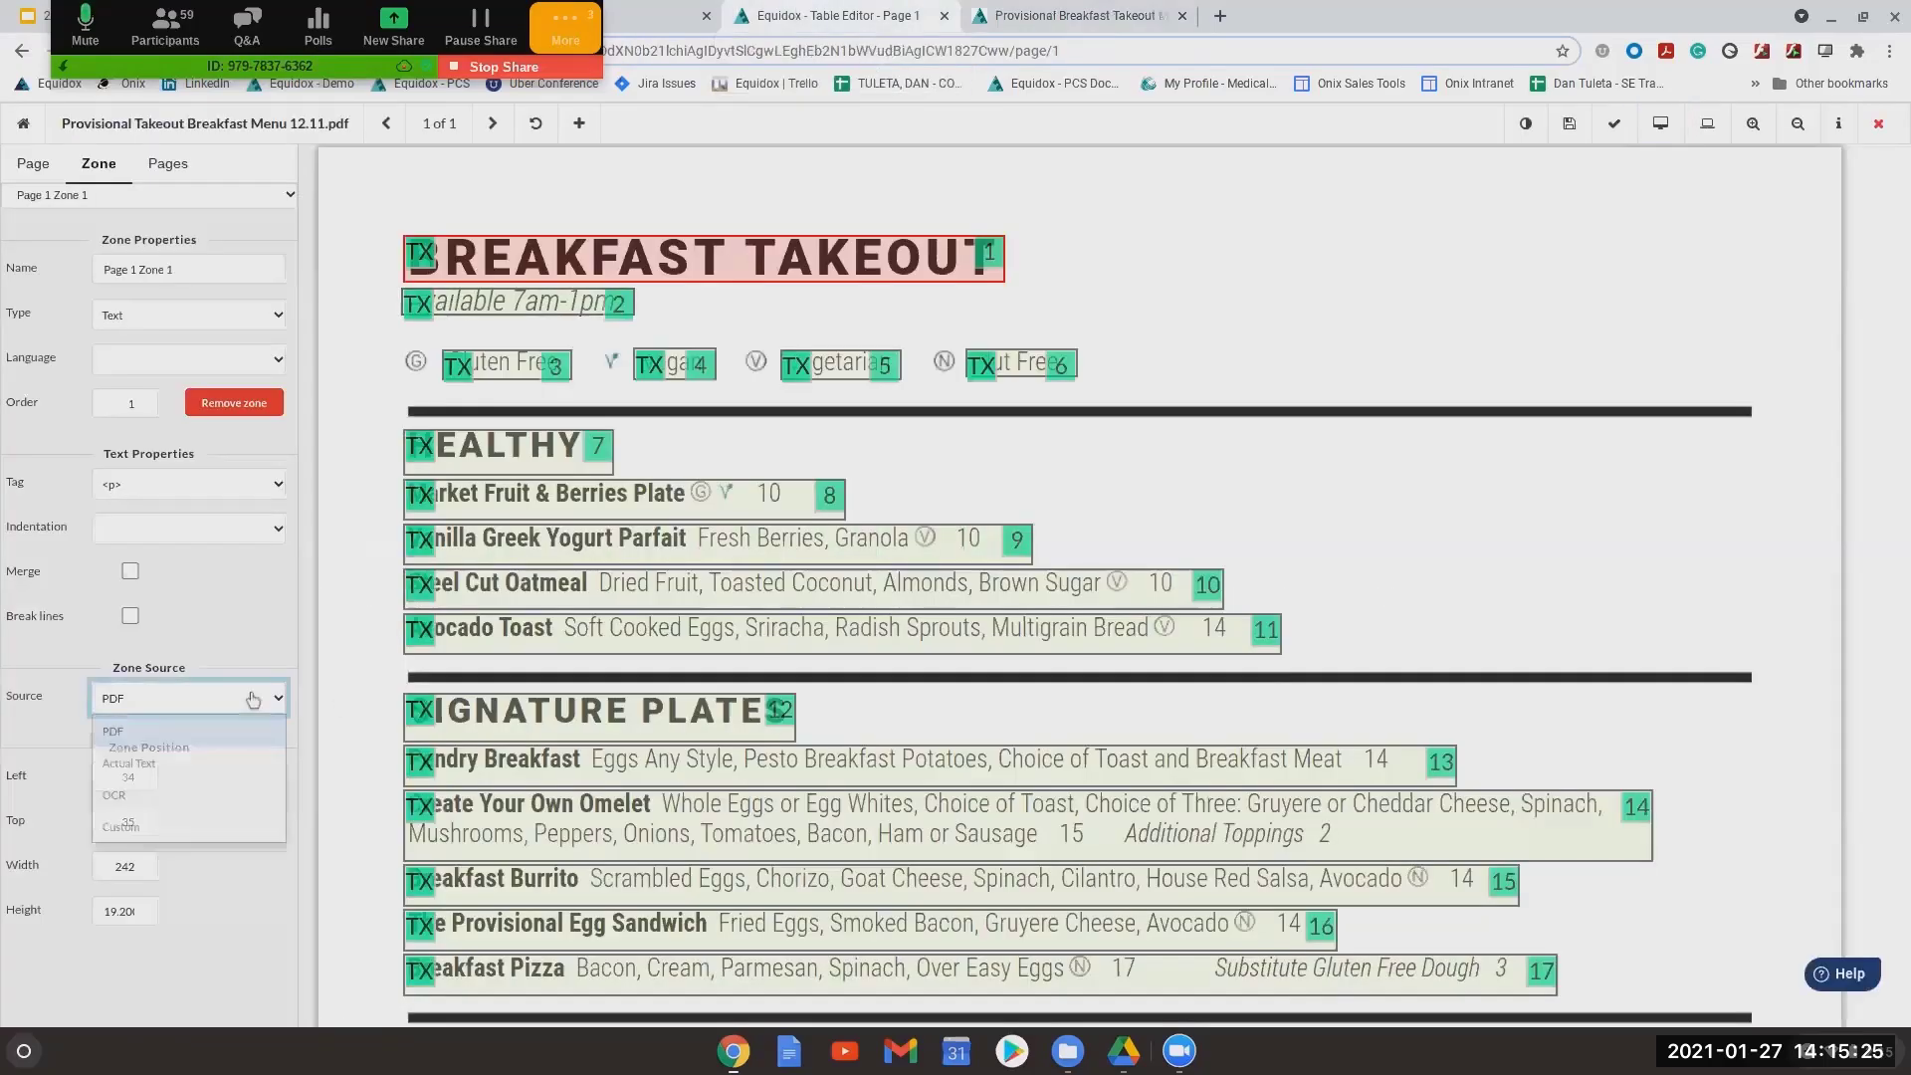
click(247, 827)
click(219, 763)
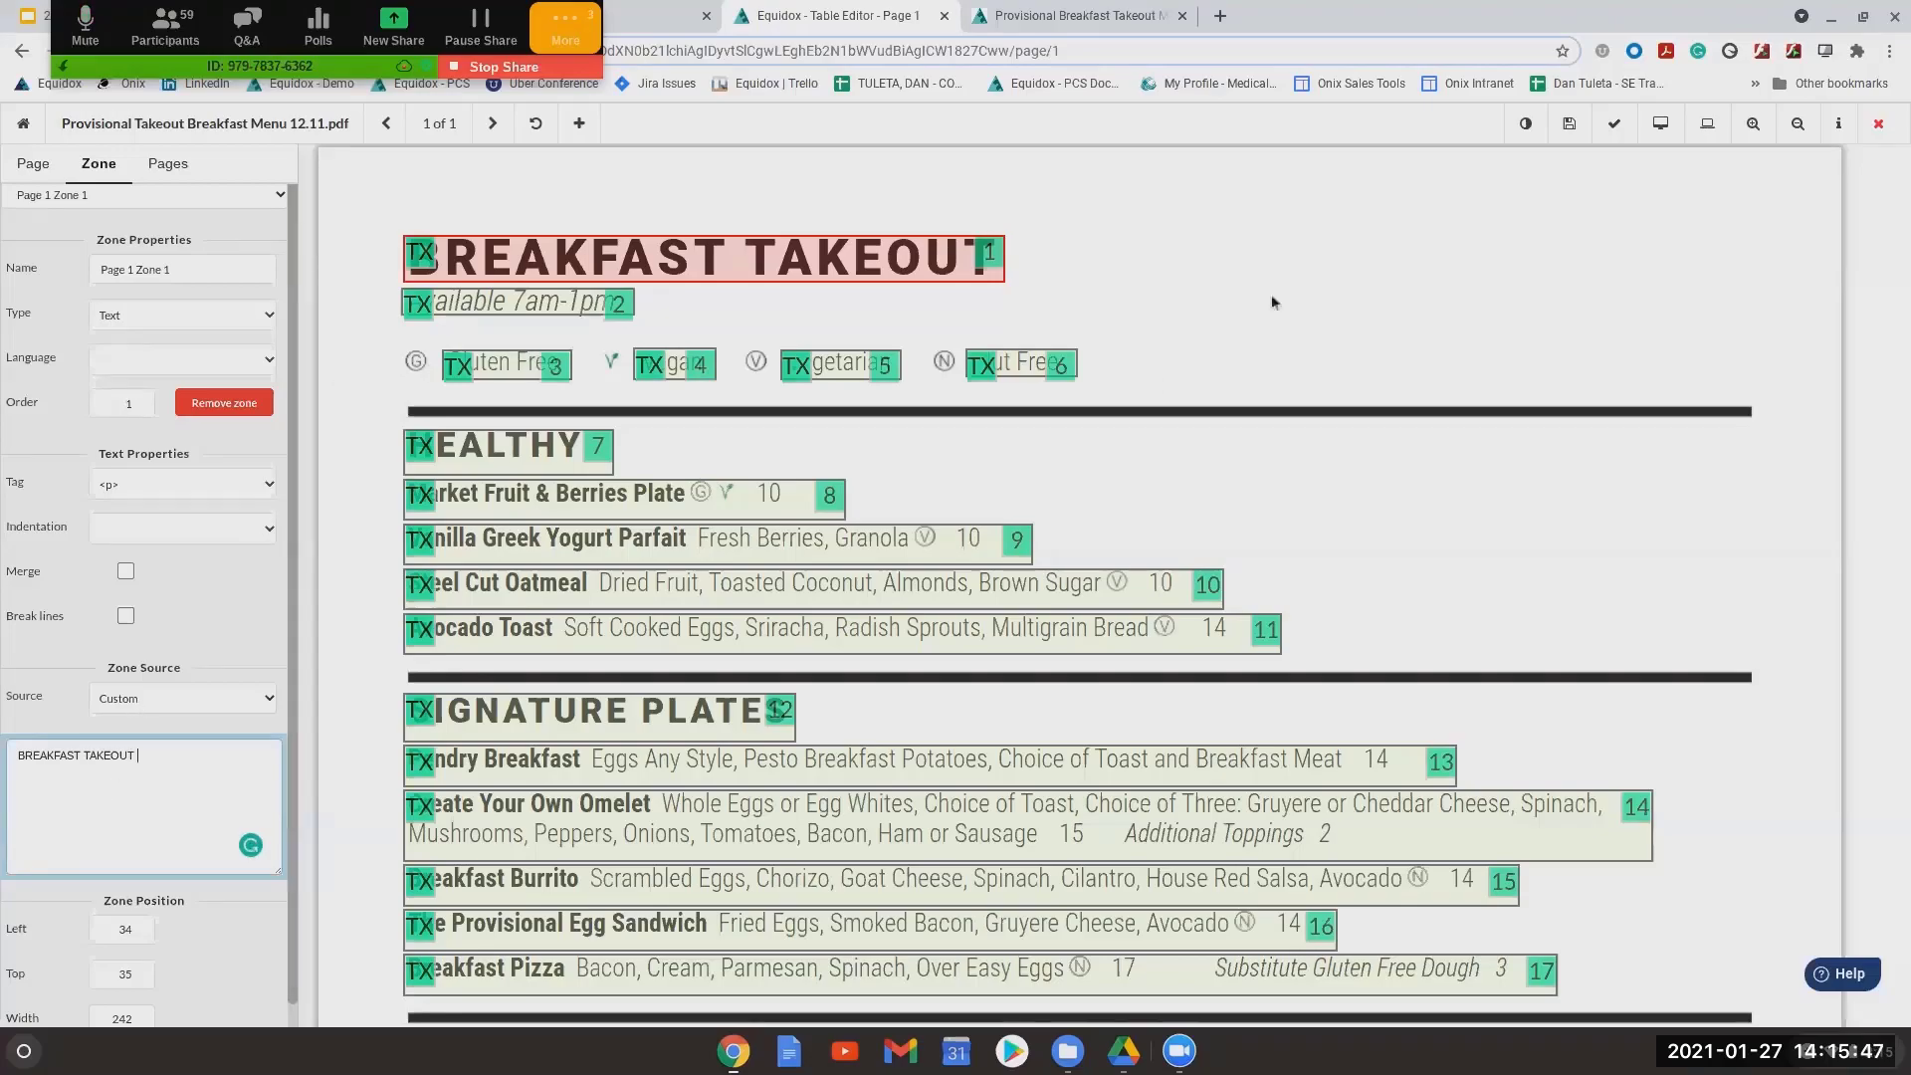
Hide the zone info labels and inspect the Gluten Free, Vegan and Vegetarian zones beside the dietary symbols
click(1527, 127)
click(1528, 127)
click(1528, 127)
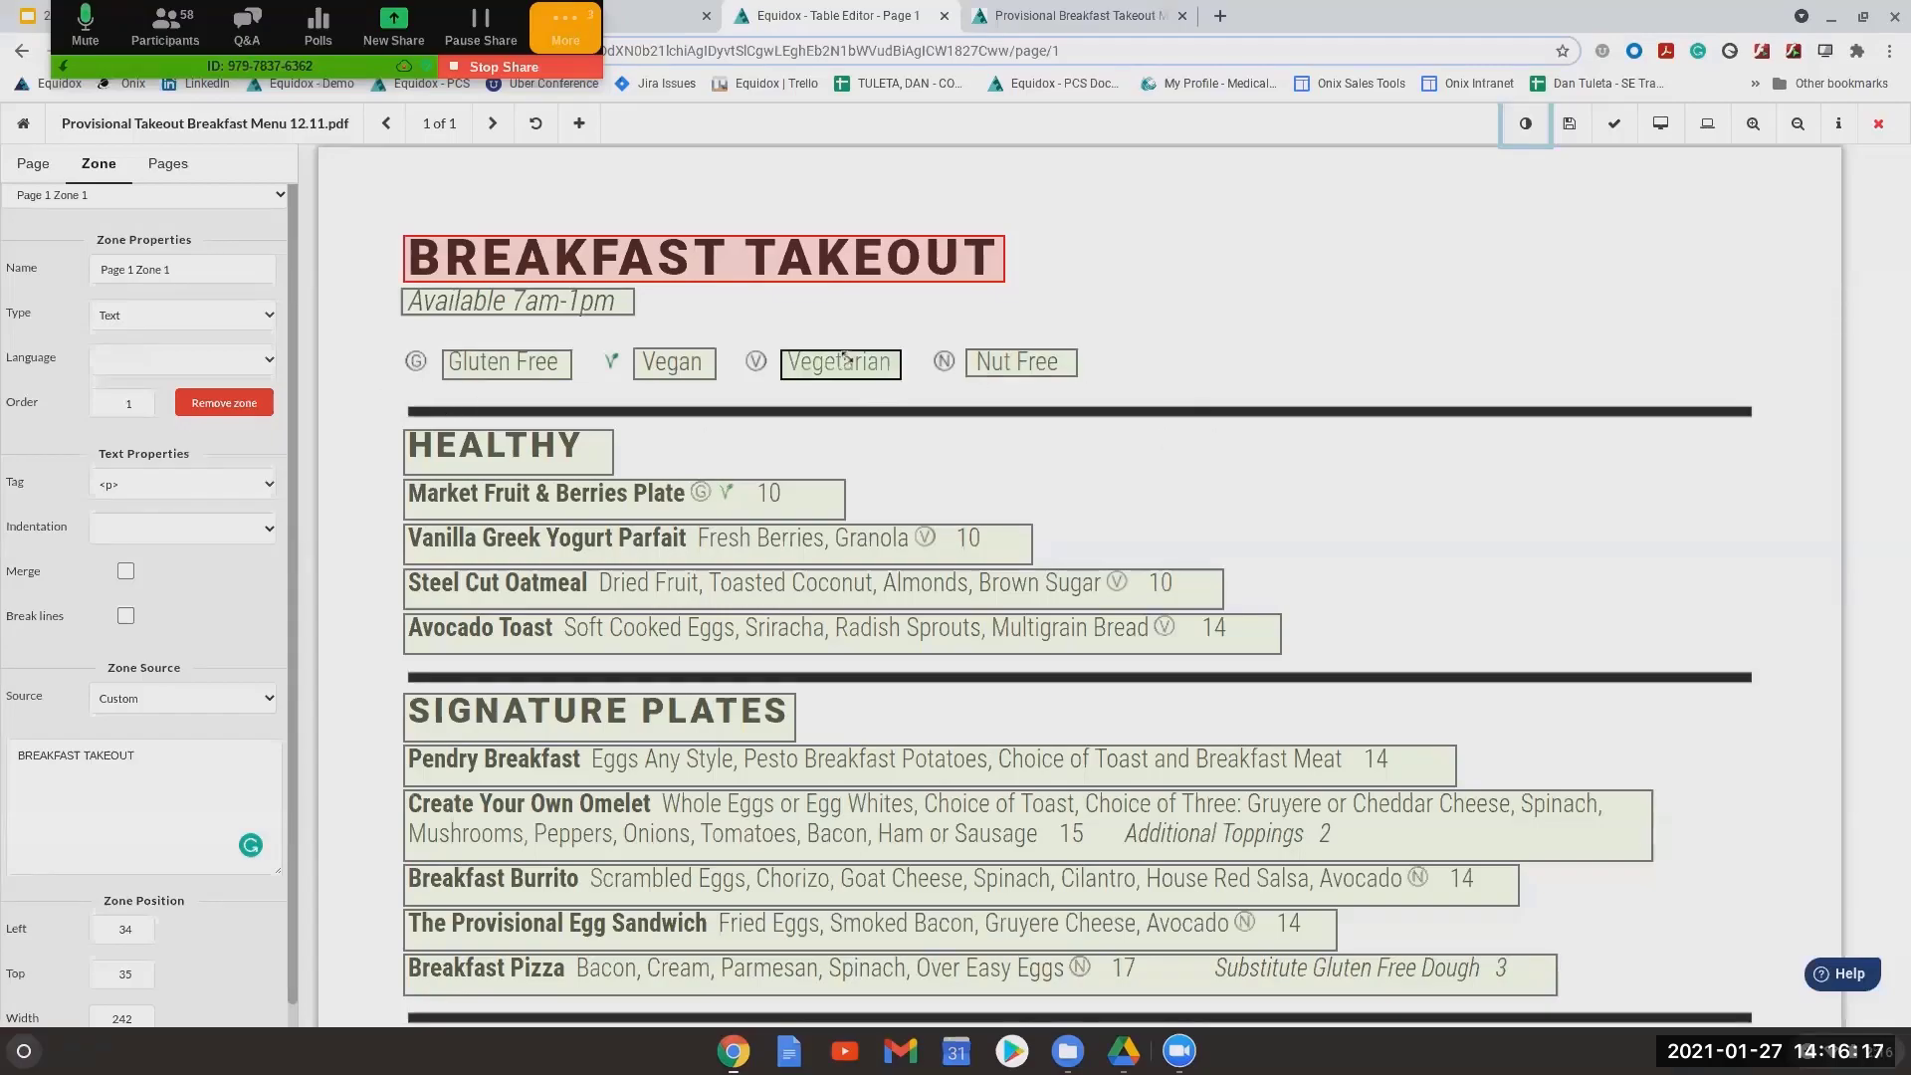
click(512, 370)
click(672, 366)
click(841, 364)
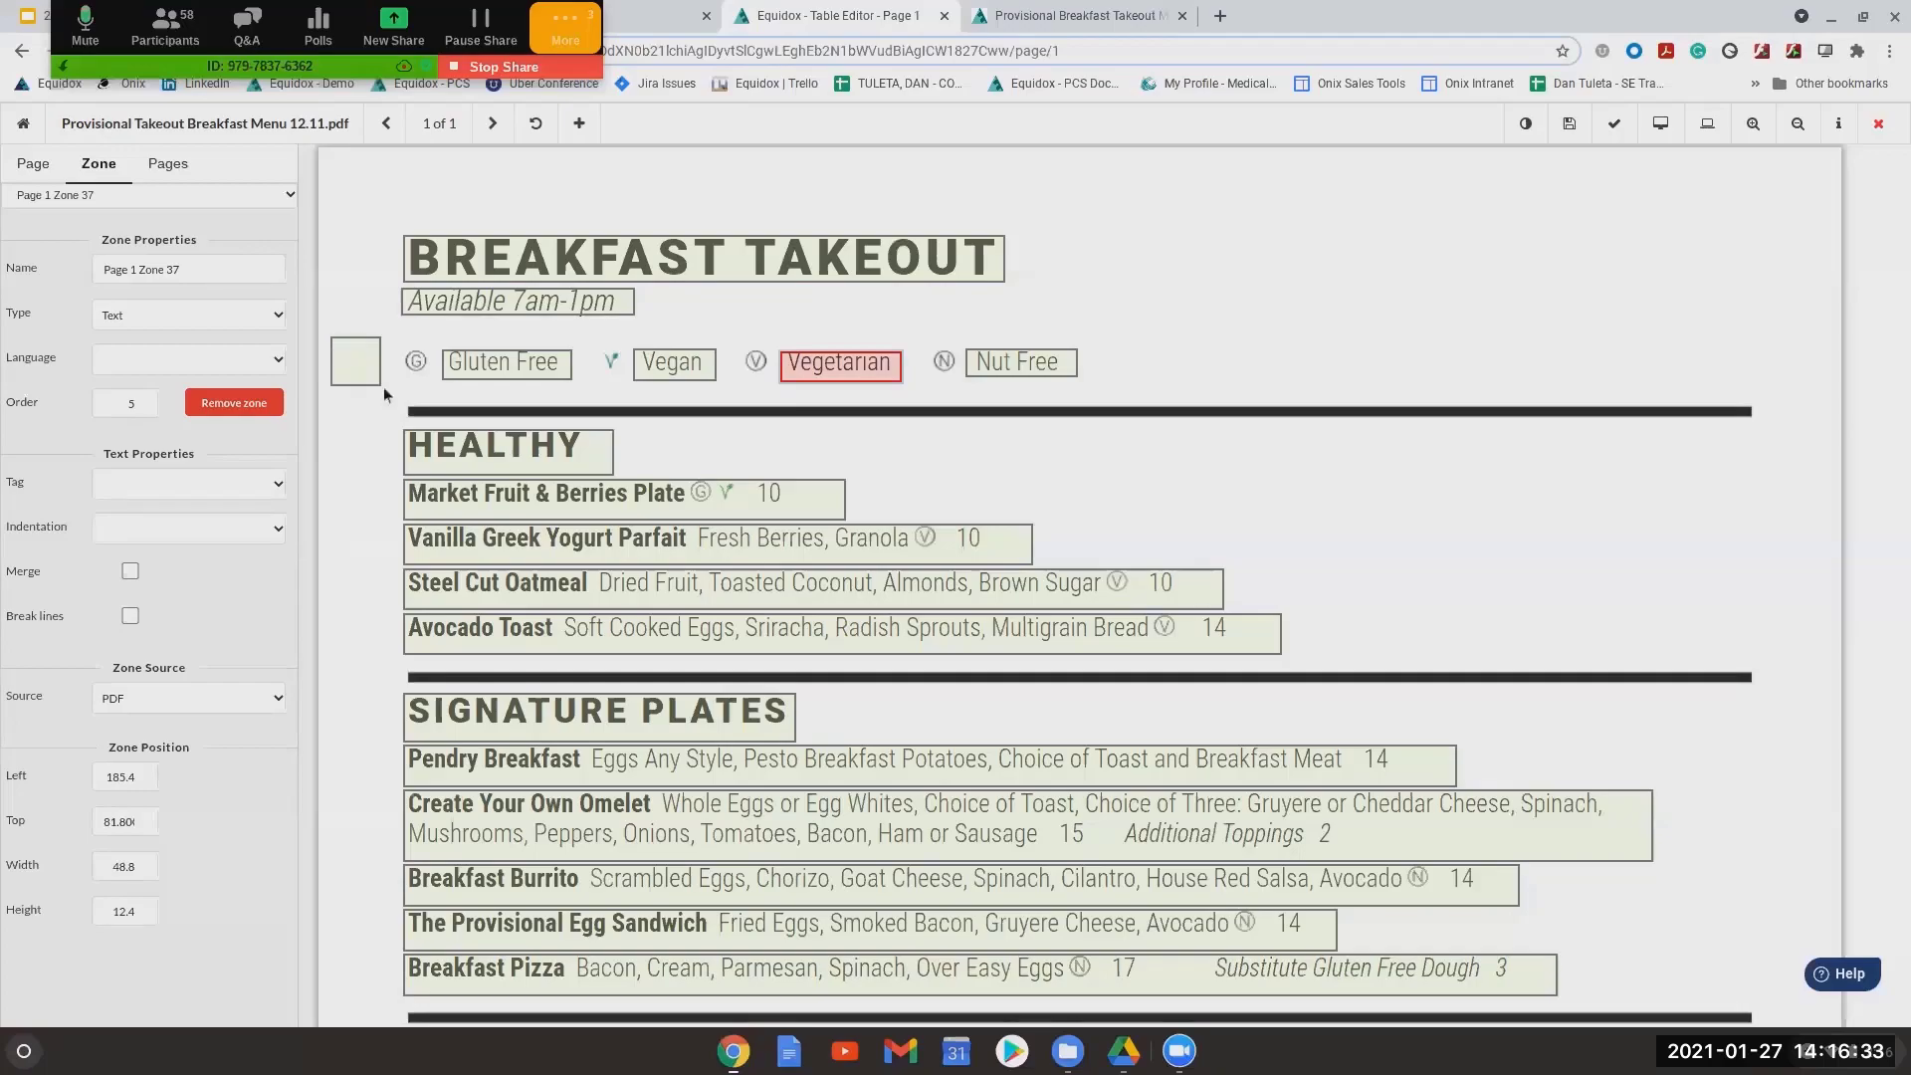
Draw a zone about 28 wide and 24 high beside the Gluten Free symbol and give it the custom text "Dietary preferences key"
drag(382, 387, 400, 395)
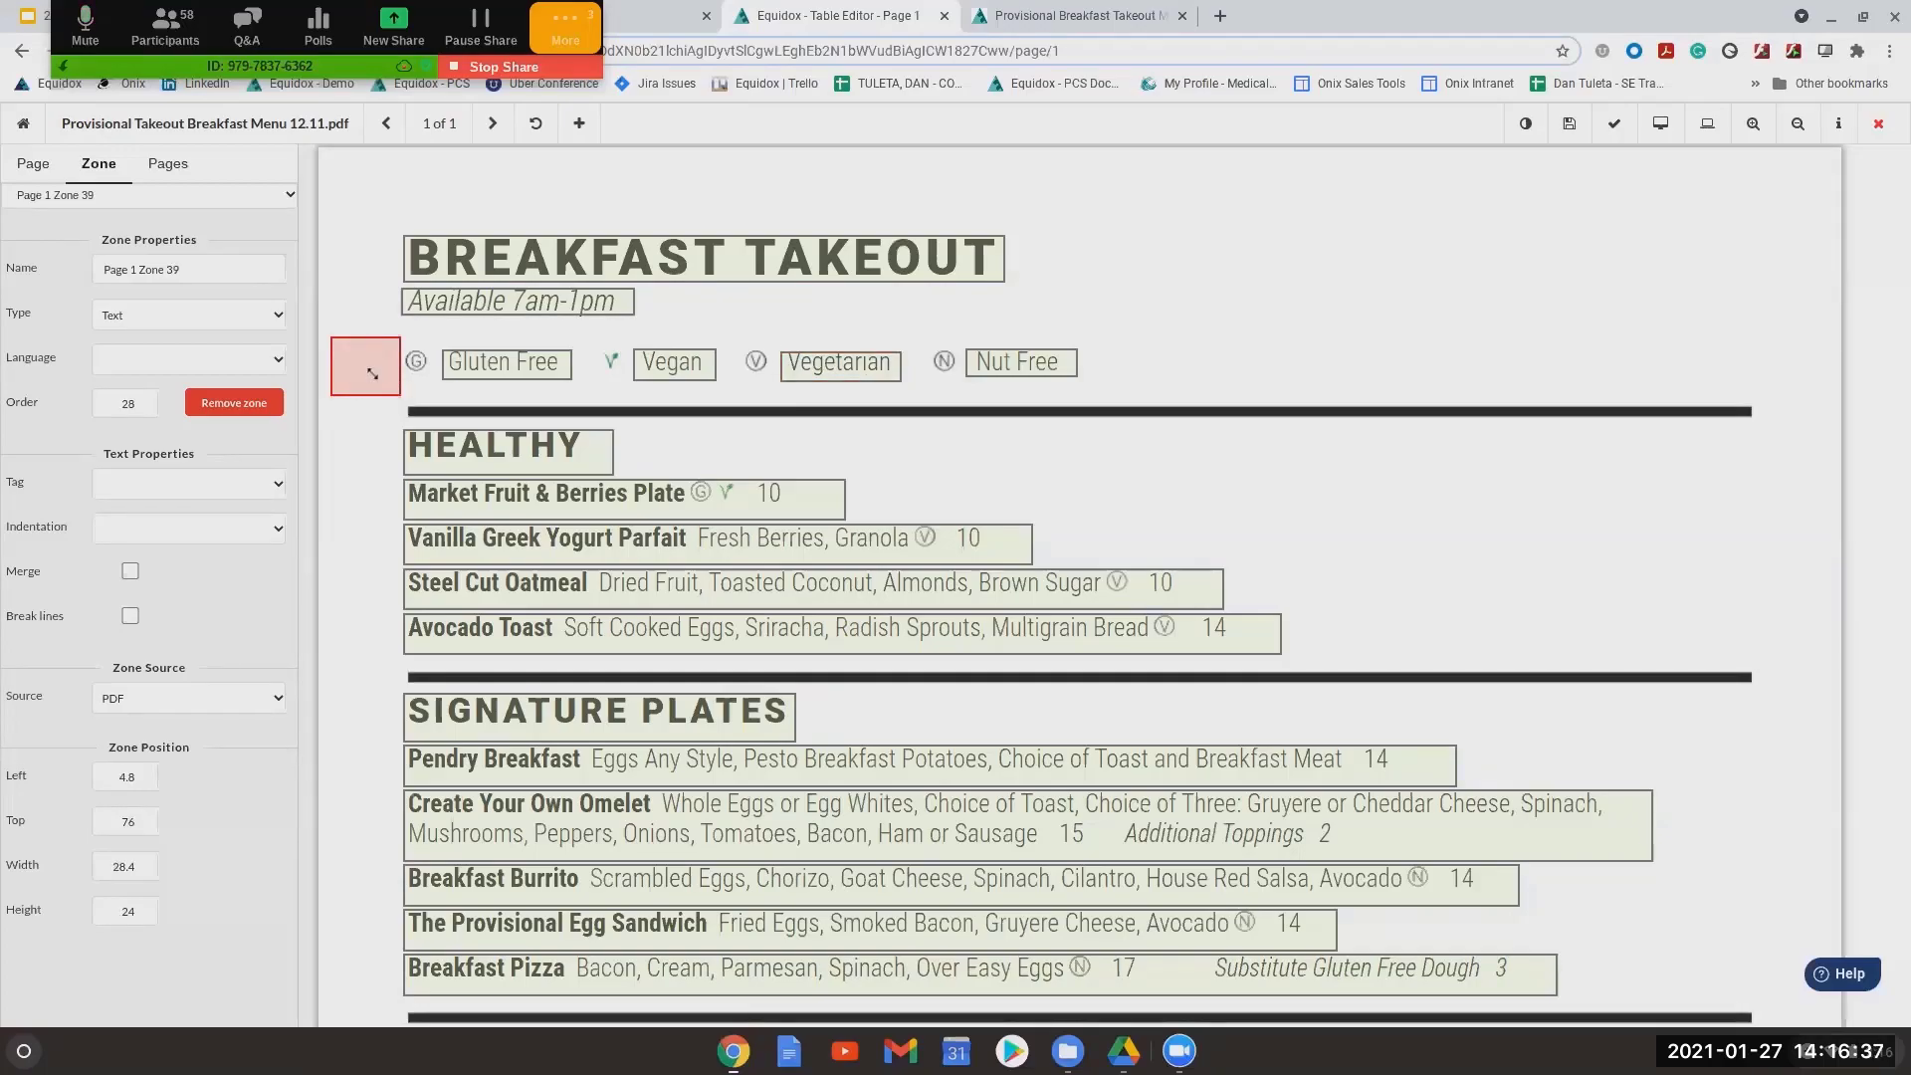
click(171, 697)
click(201, 826)
click(151, 768)
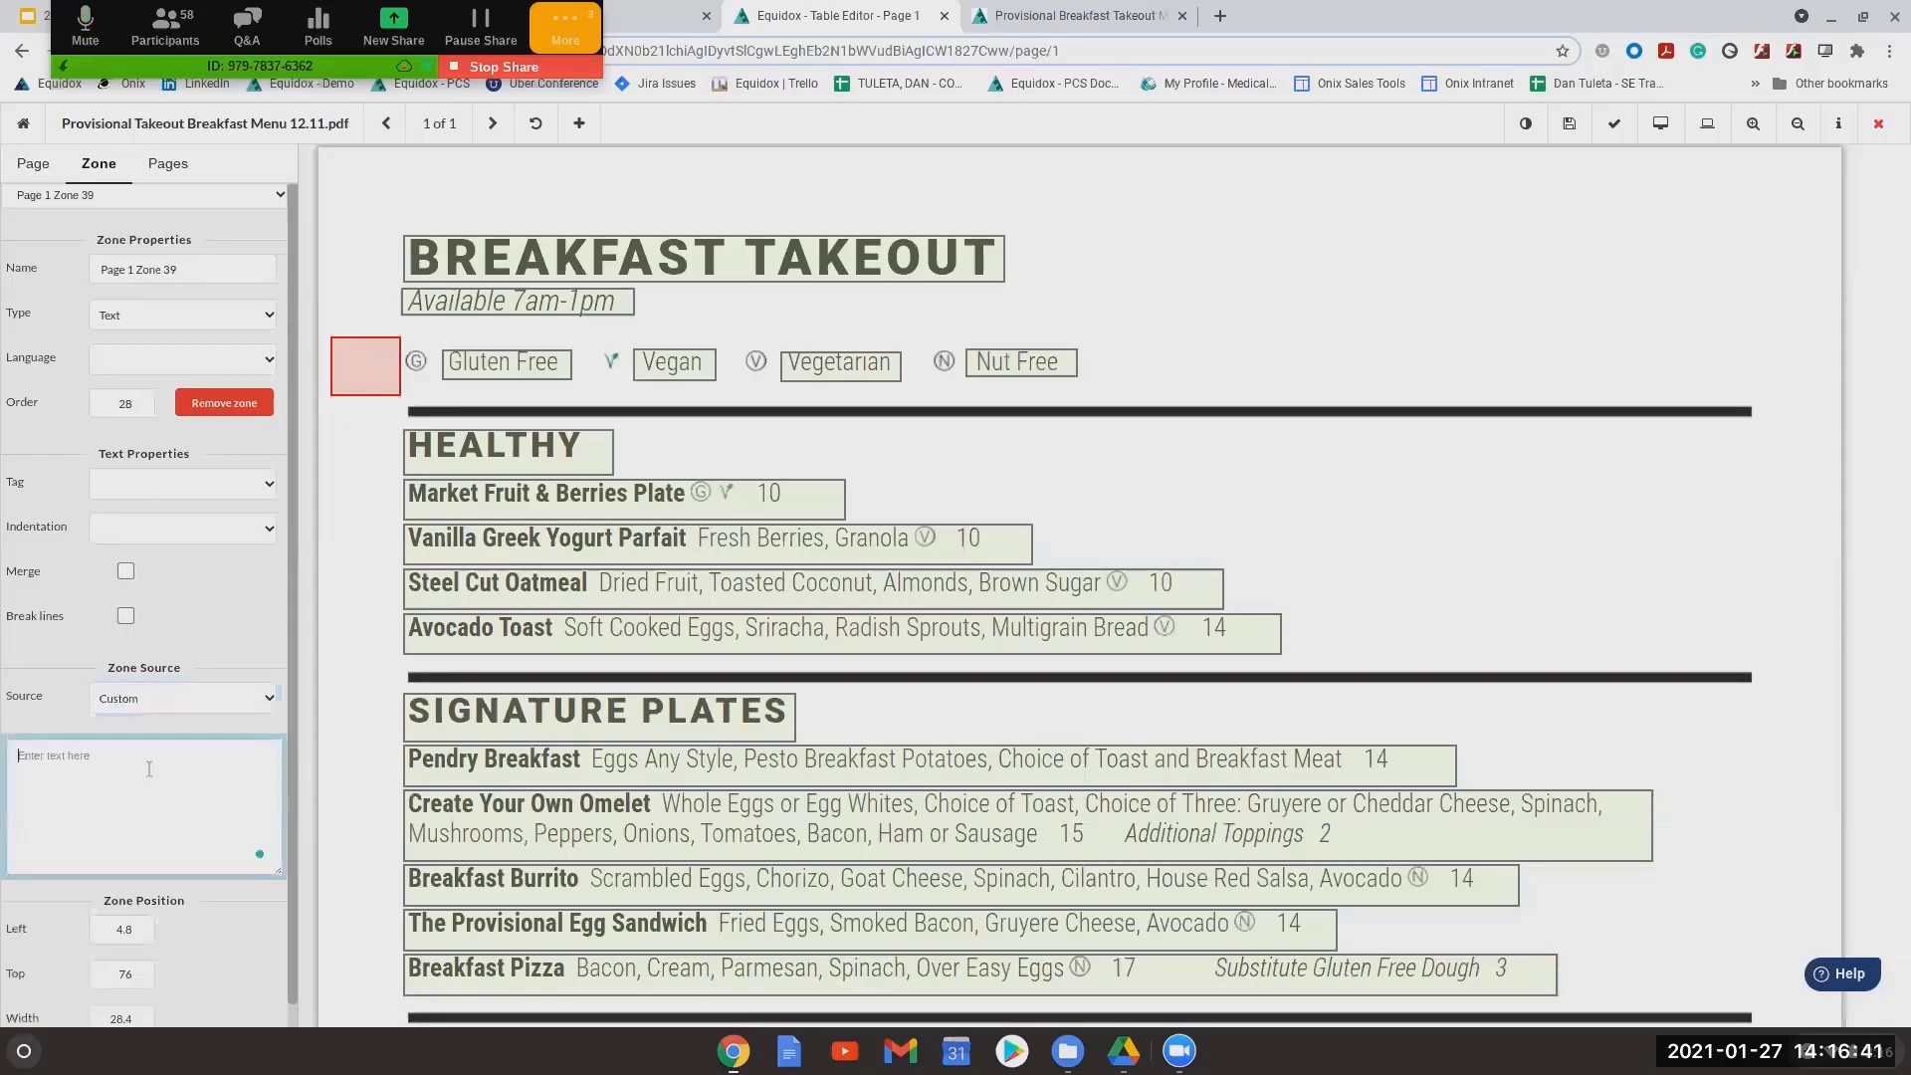
text(Dietary prefrences key)
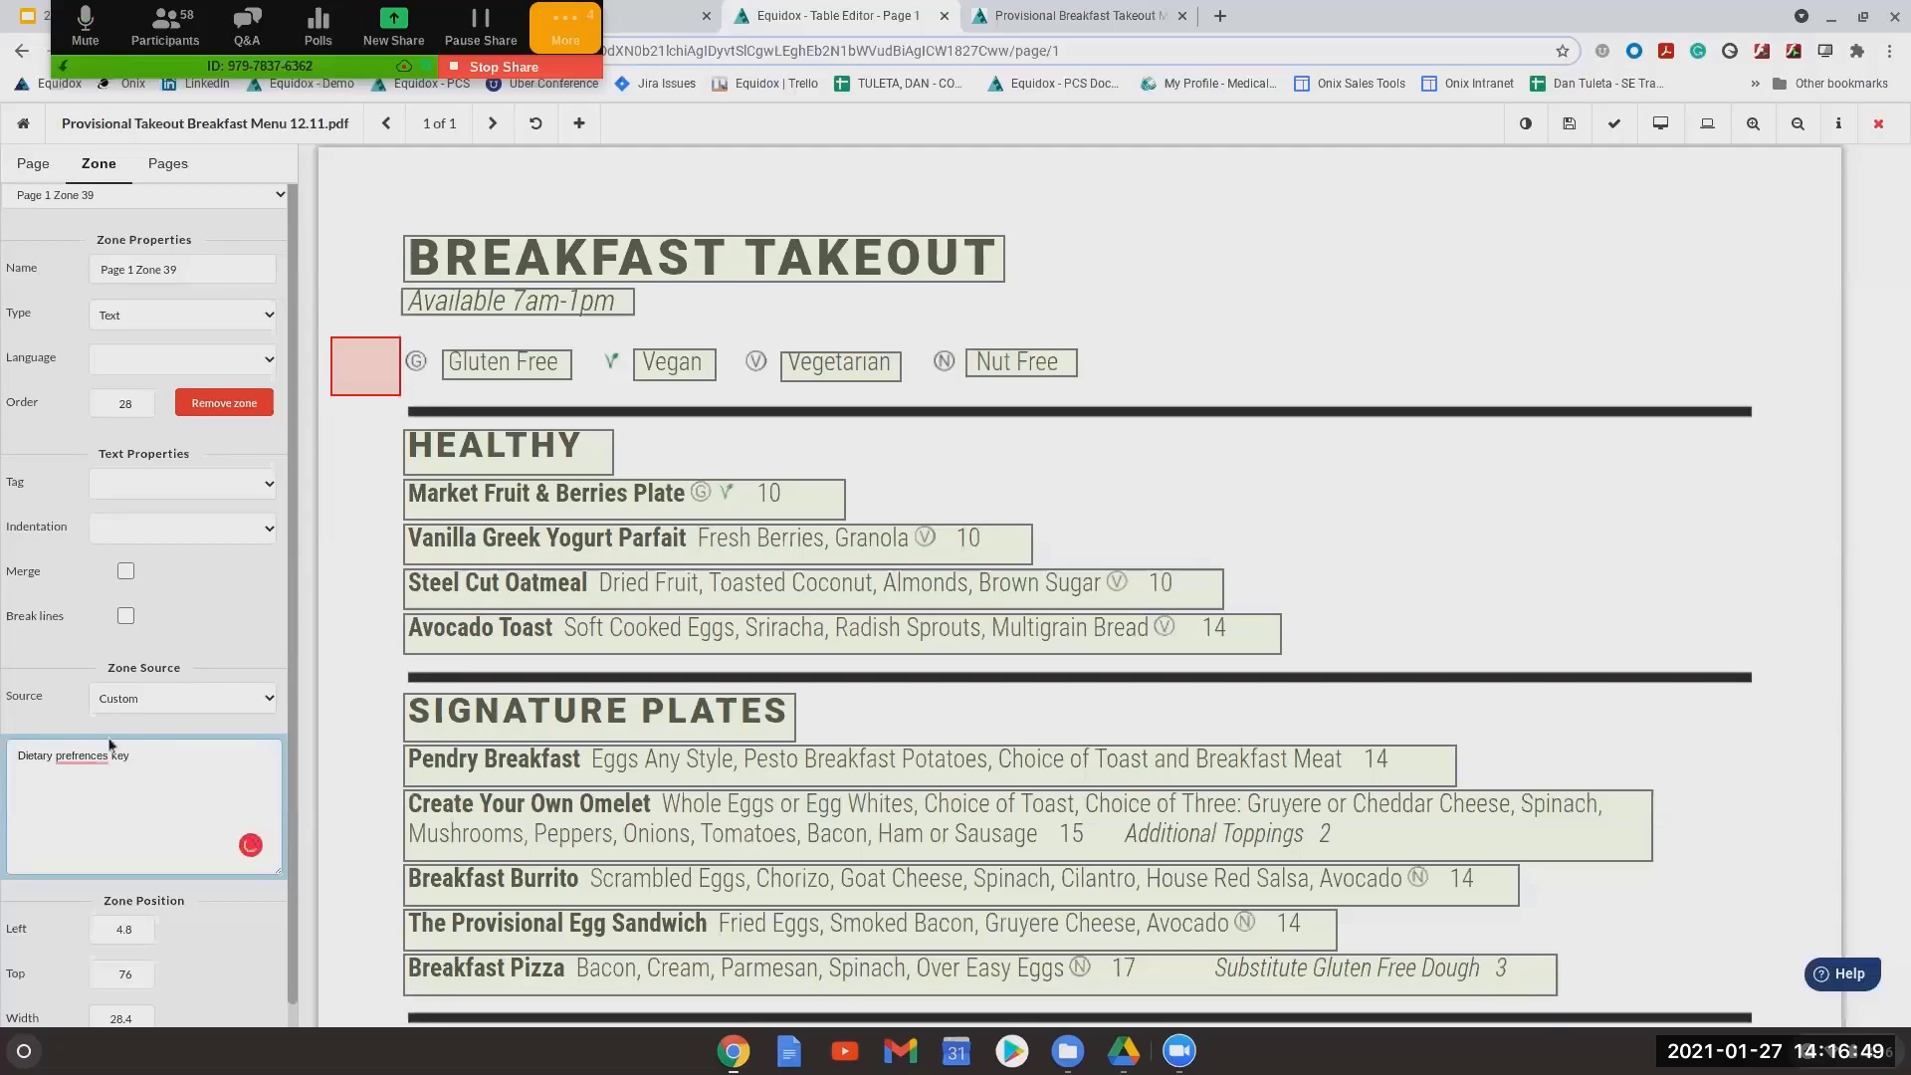
right_click(62, 758)
click(114, 810)
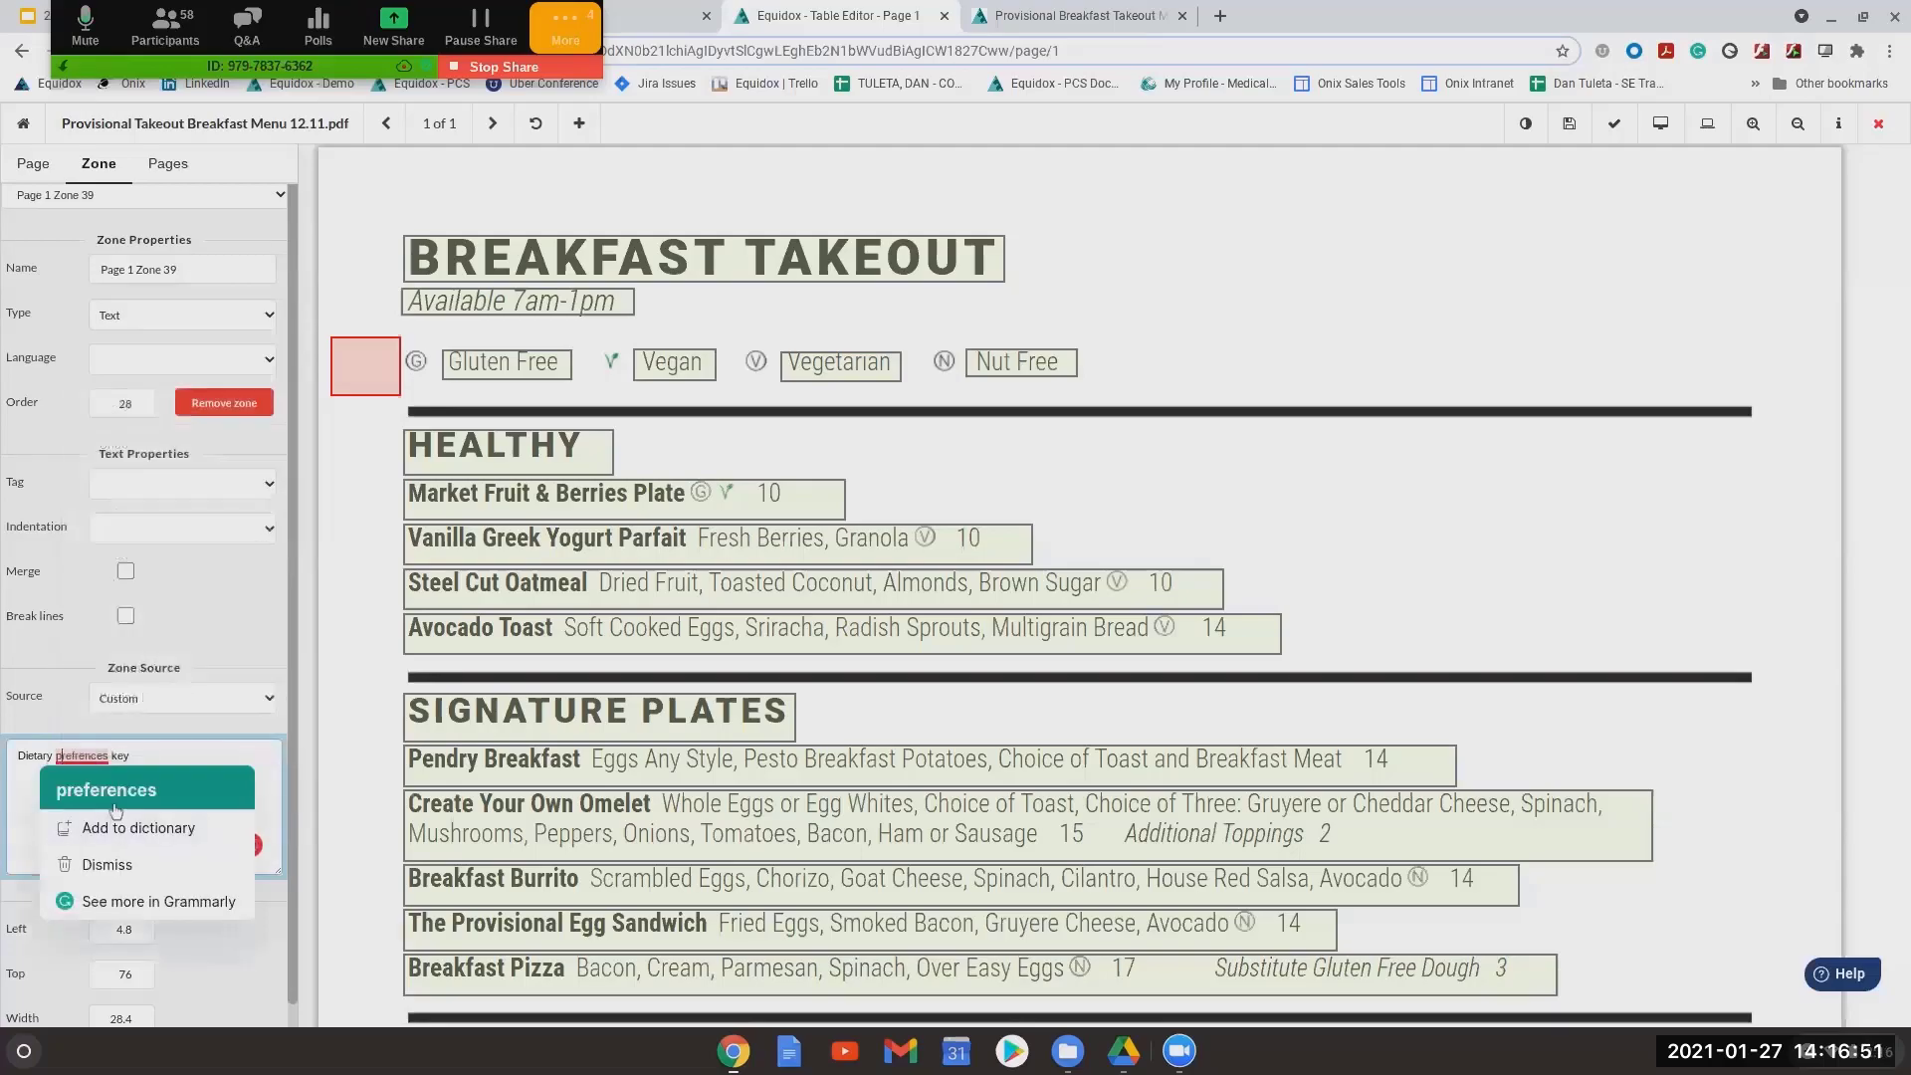
click(113, 804)
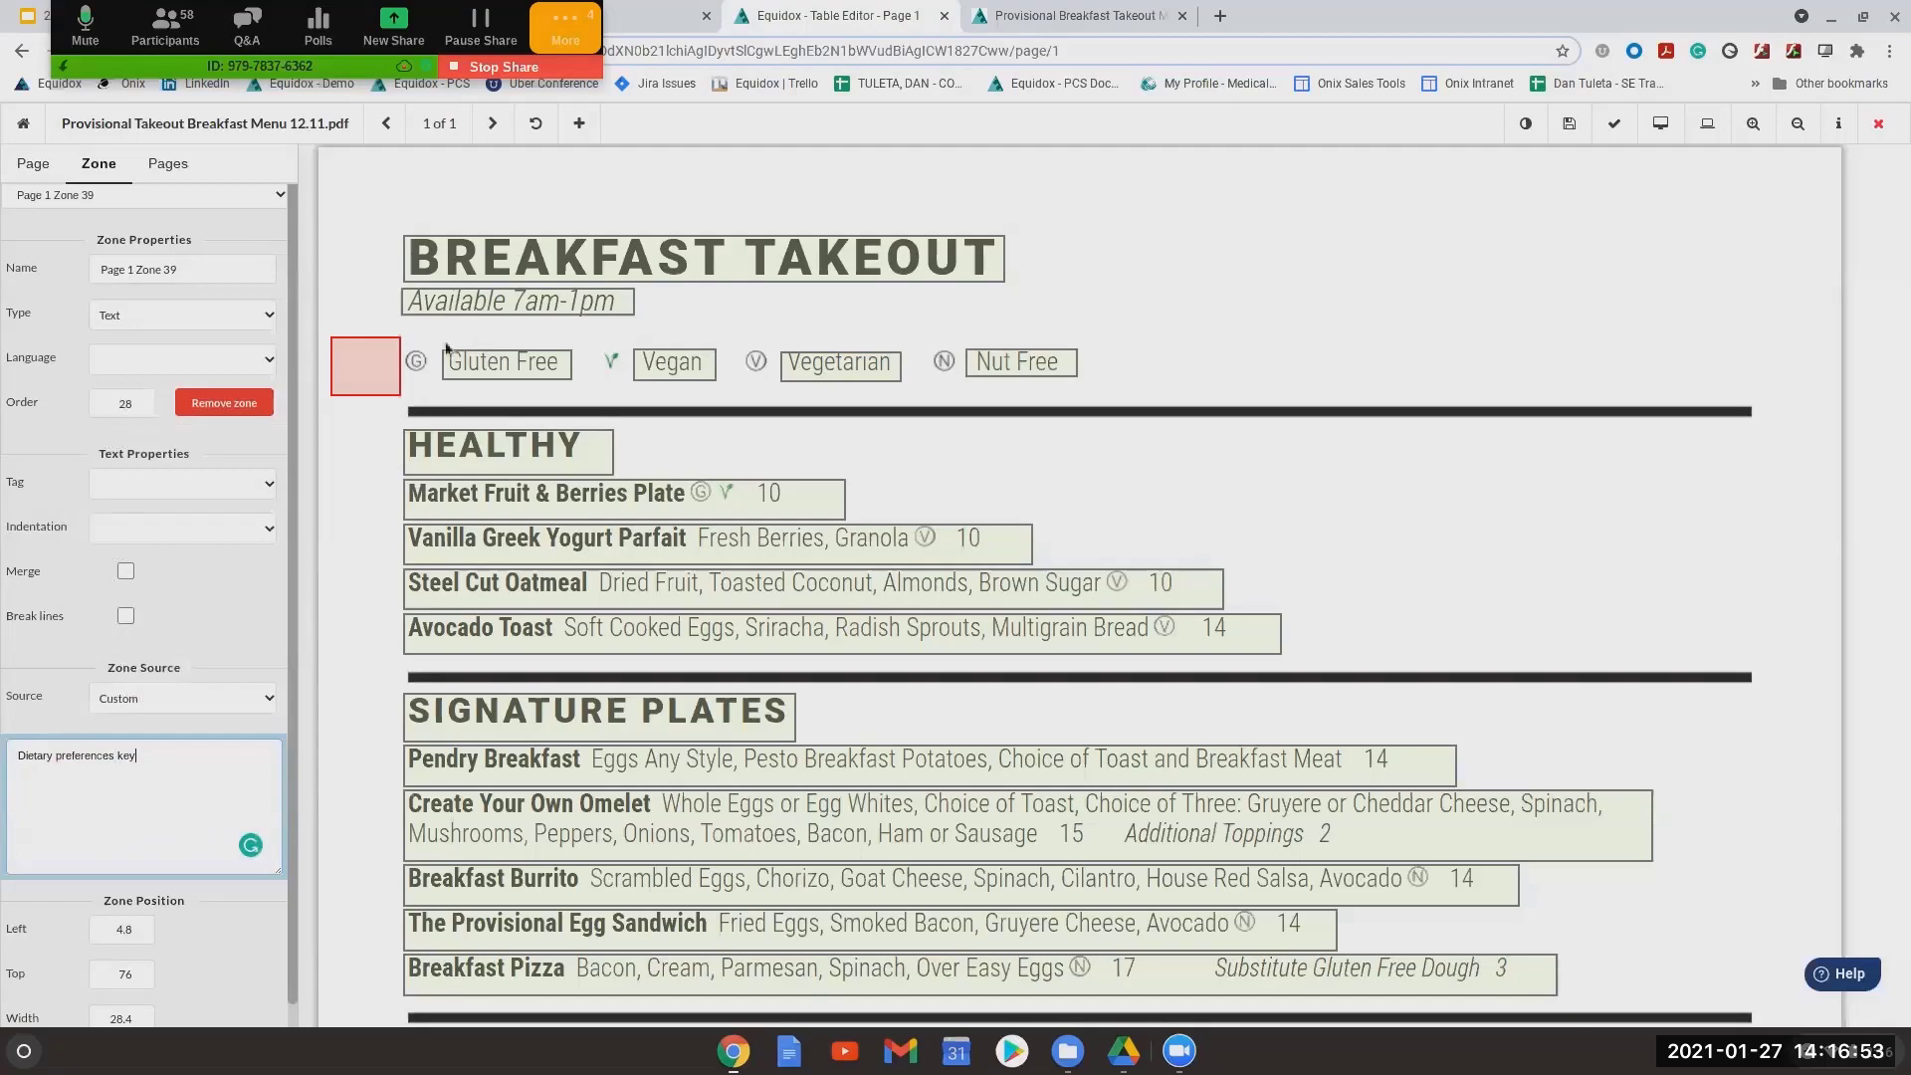
Show the zone info labels and set the Dietary preferences key zone's order to 2.28
click(1521, 137)
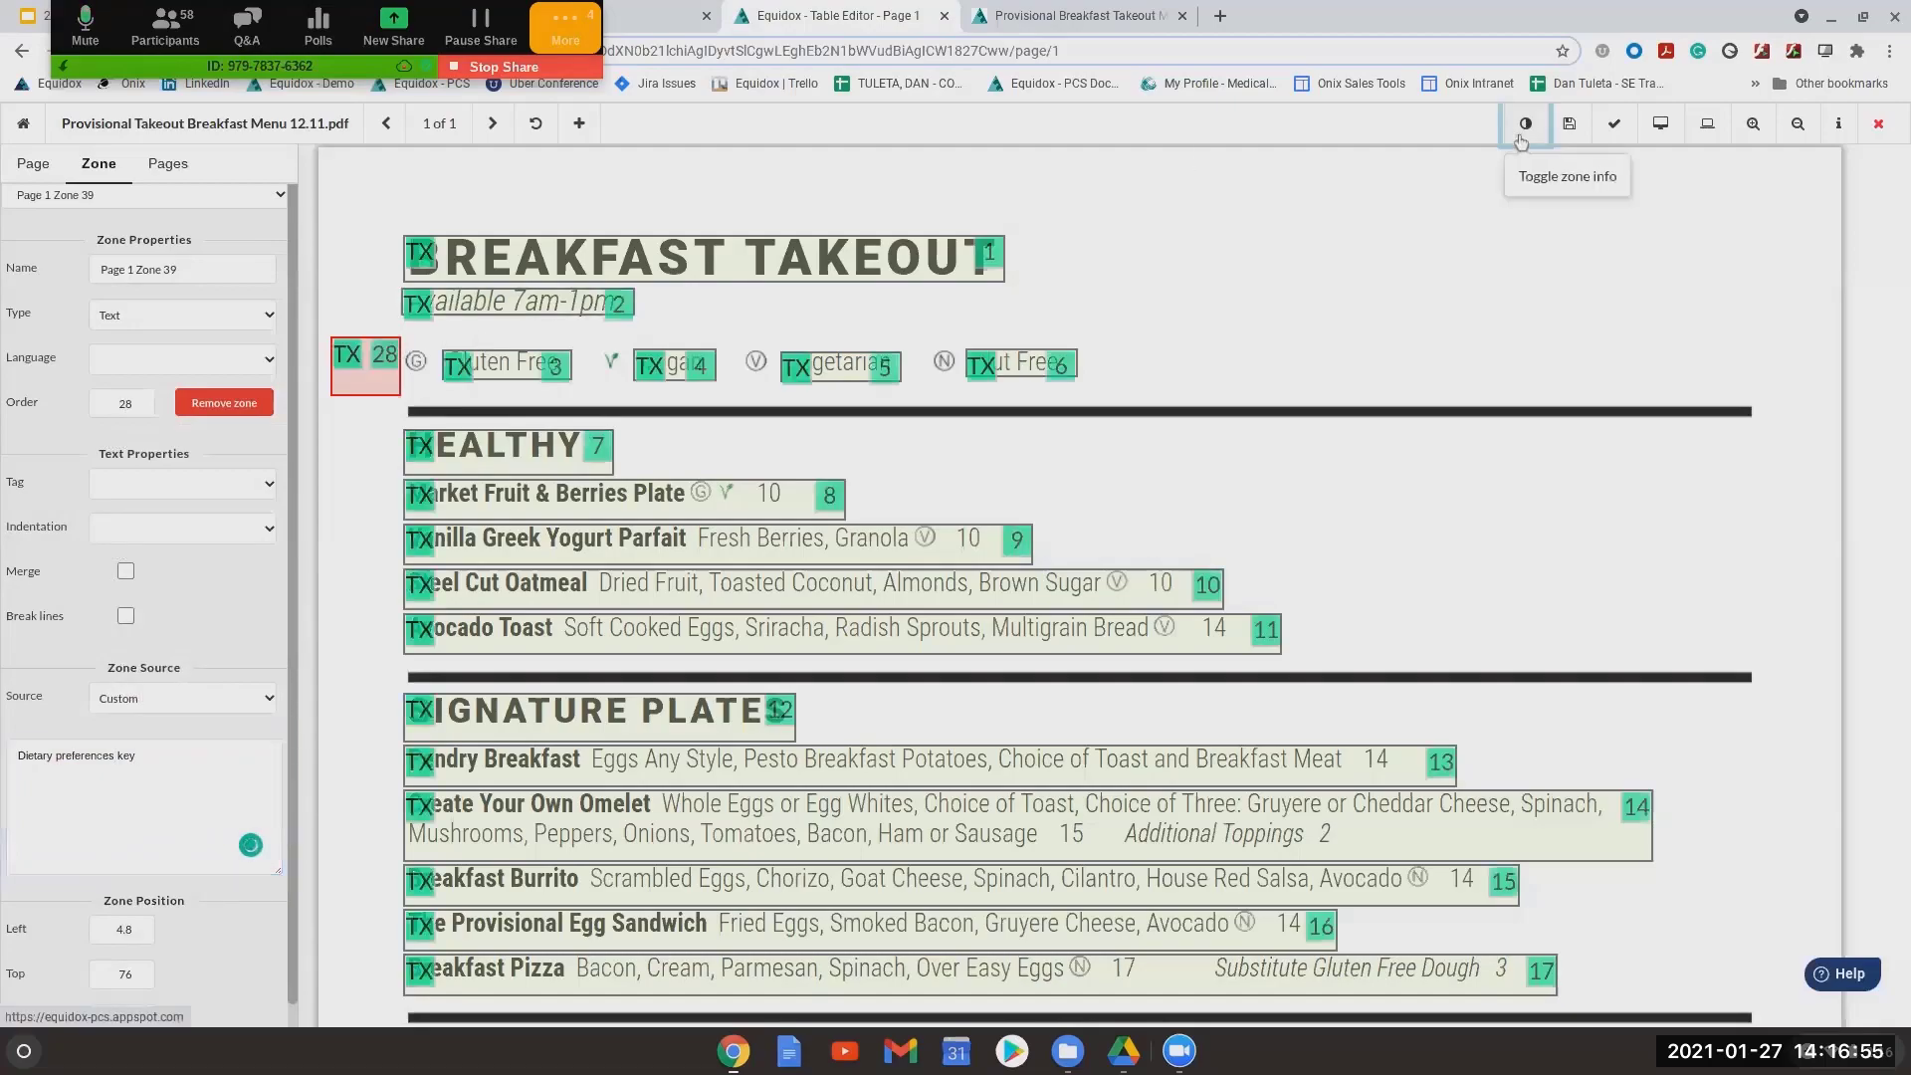
click(118, 403)
text(2.2)
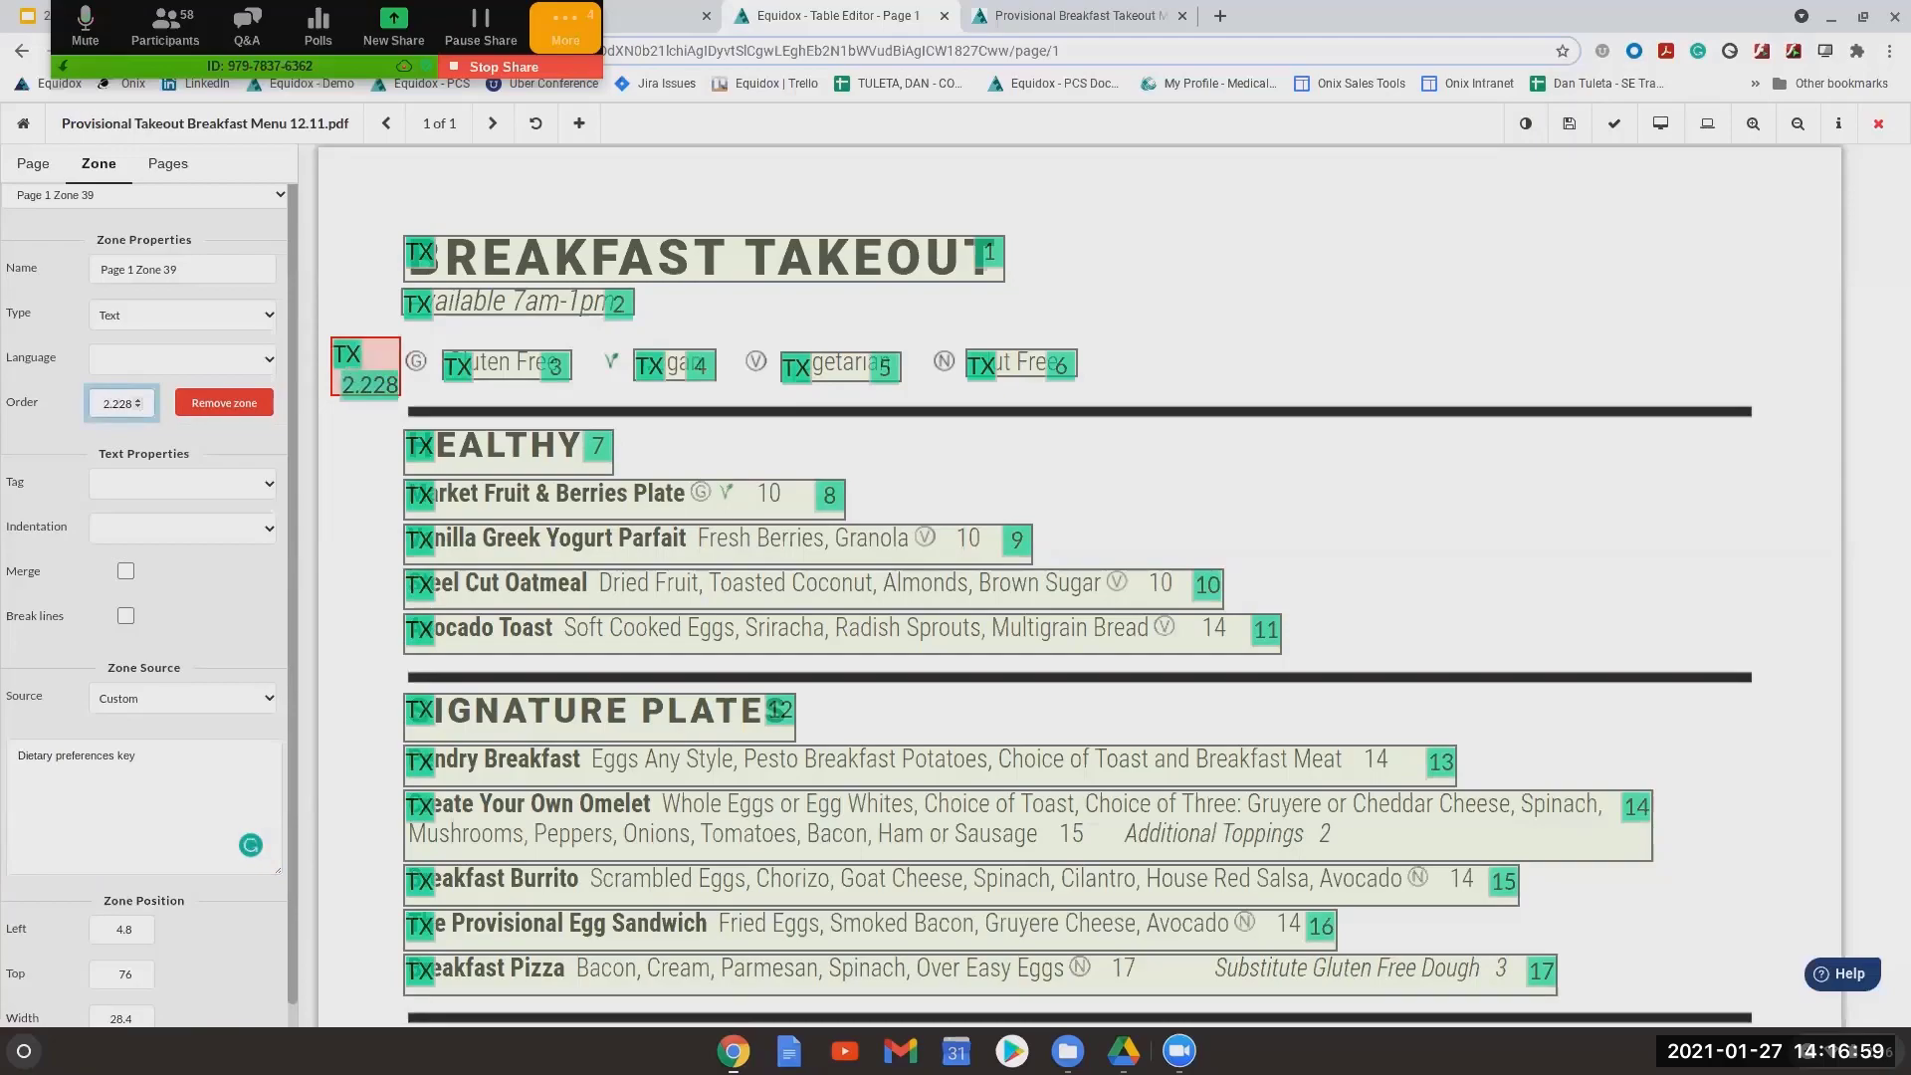
key(BackSpace)
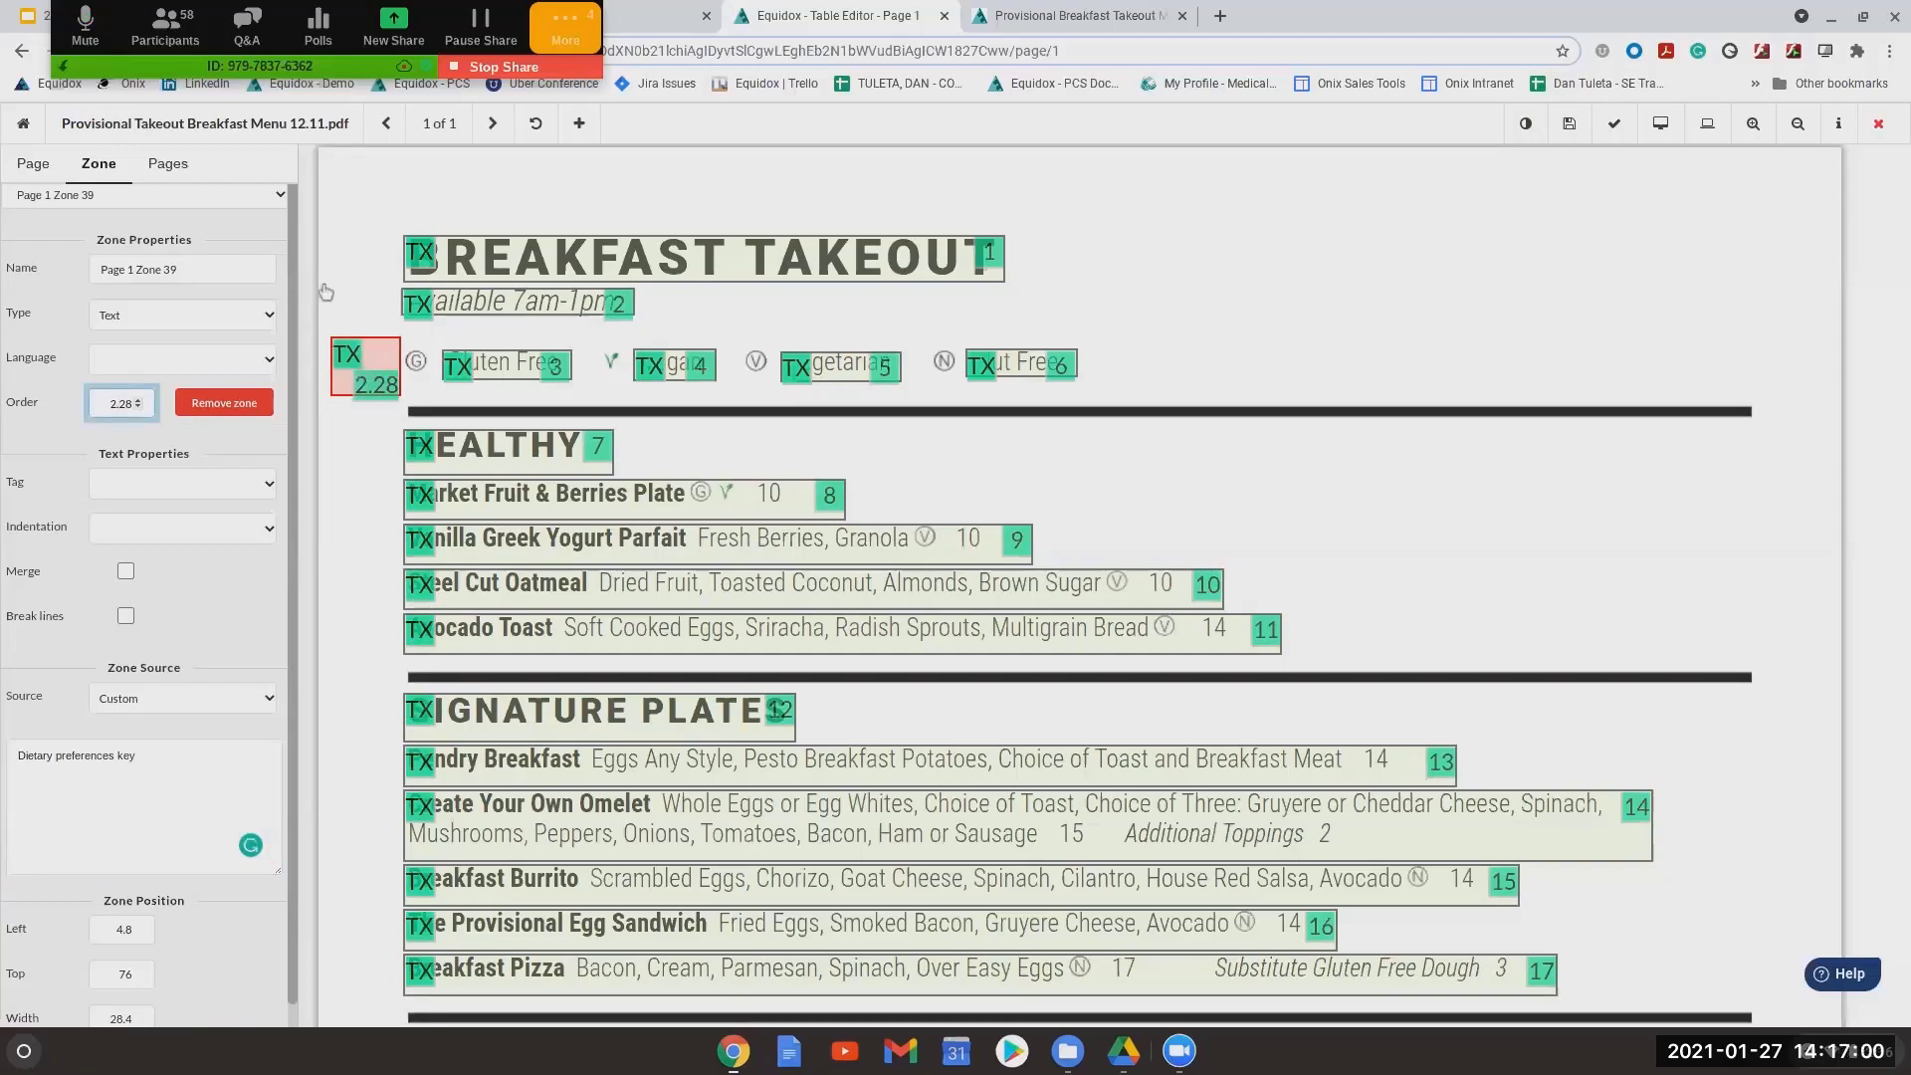
Preview the page and highlight the "Dietary preferences key" line to examine its place in the reading order
click(1660, 131)
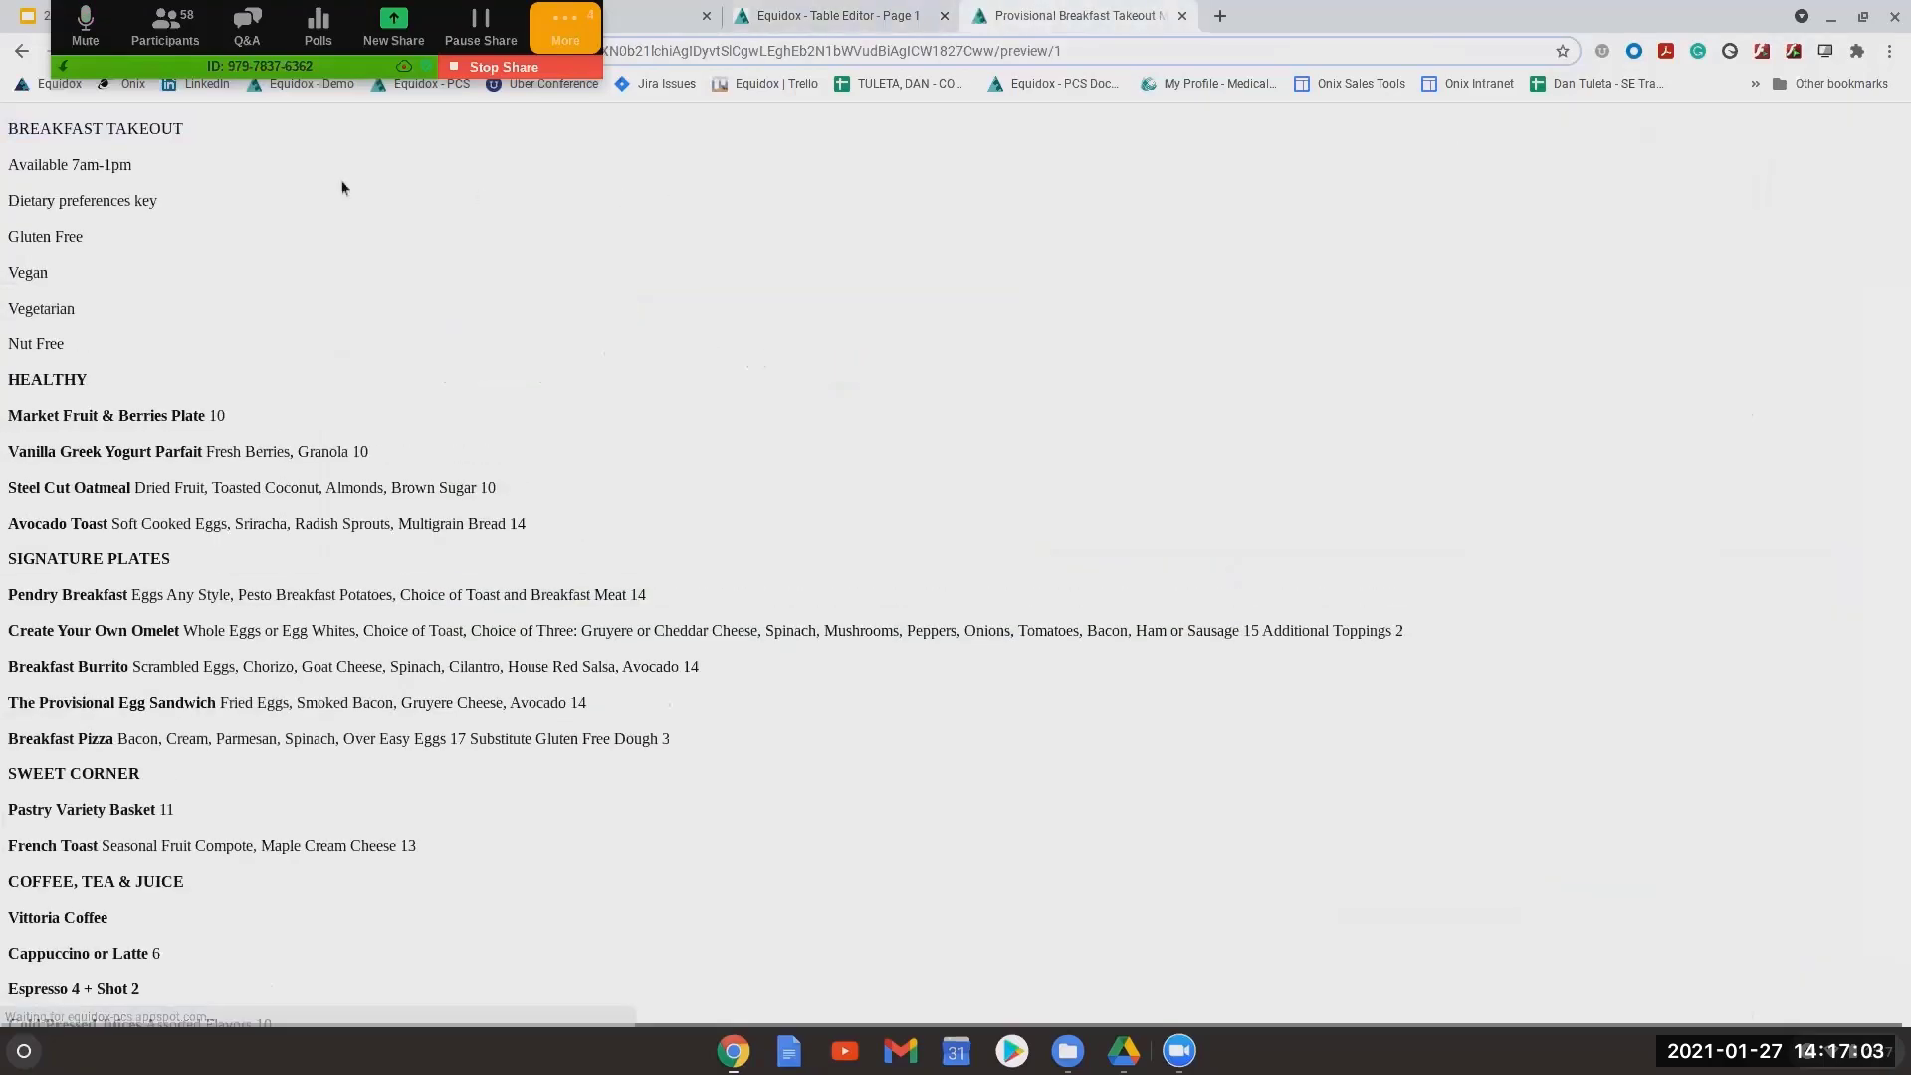
triple_click(93, 203)
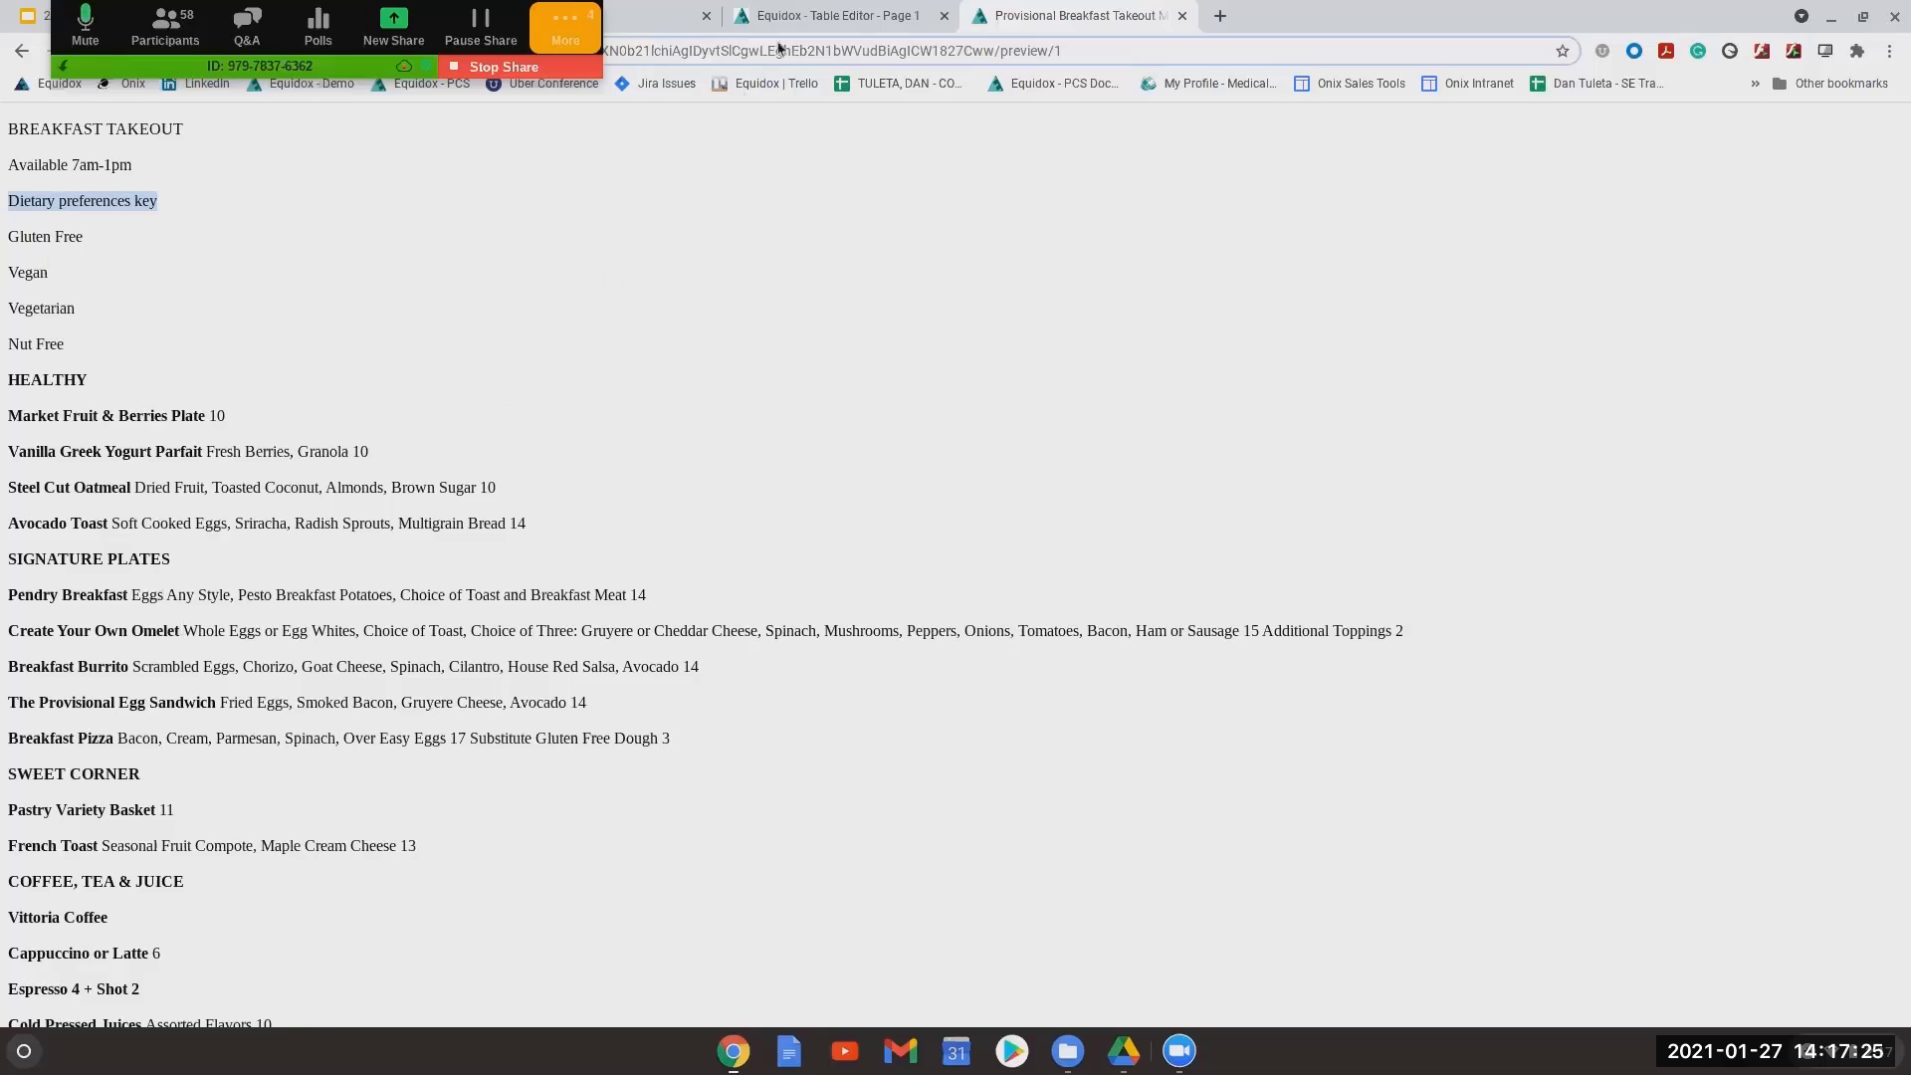
click(804, 20)
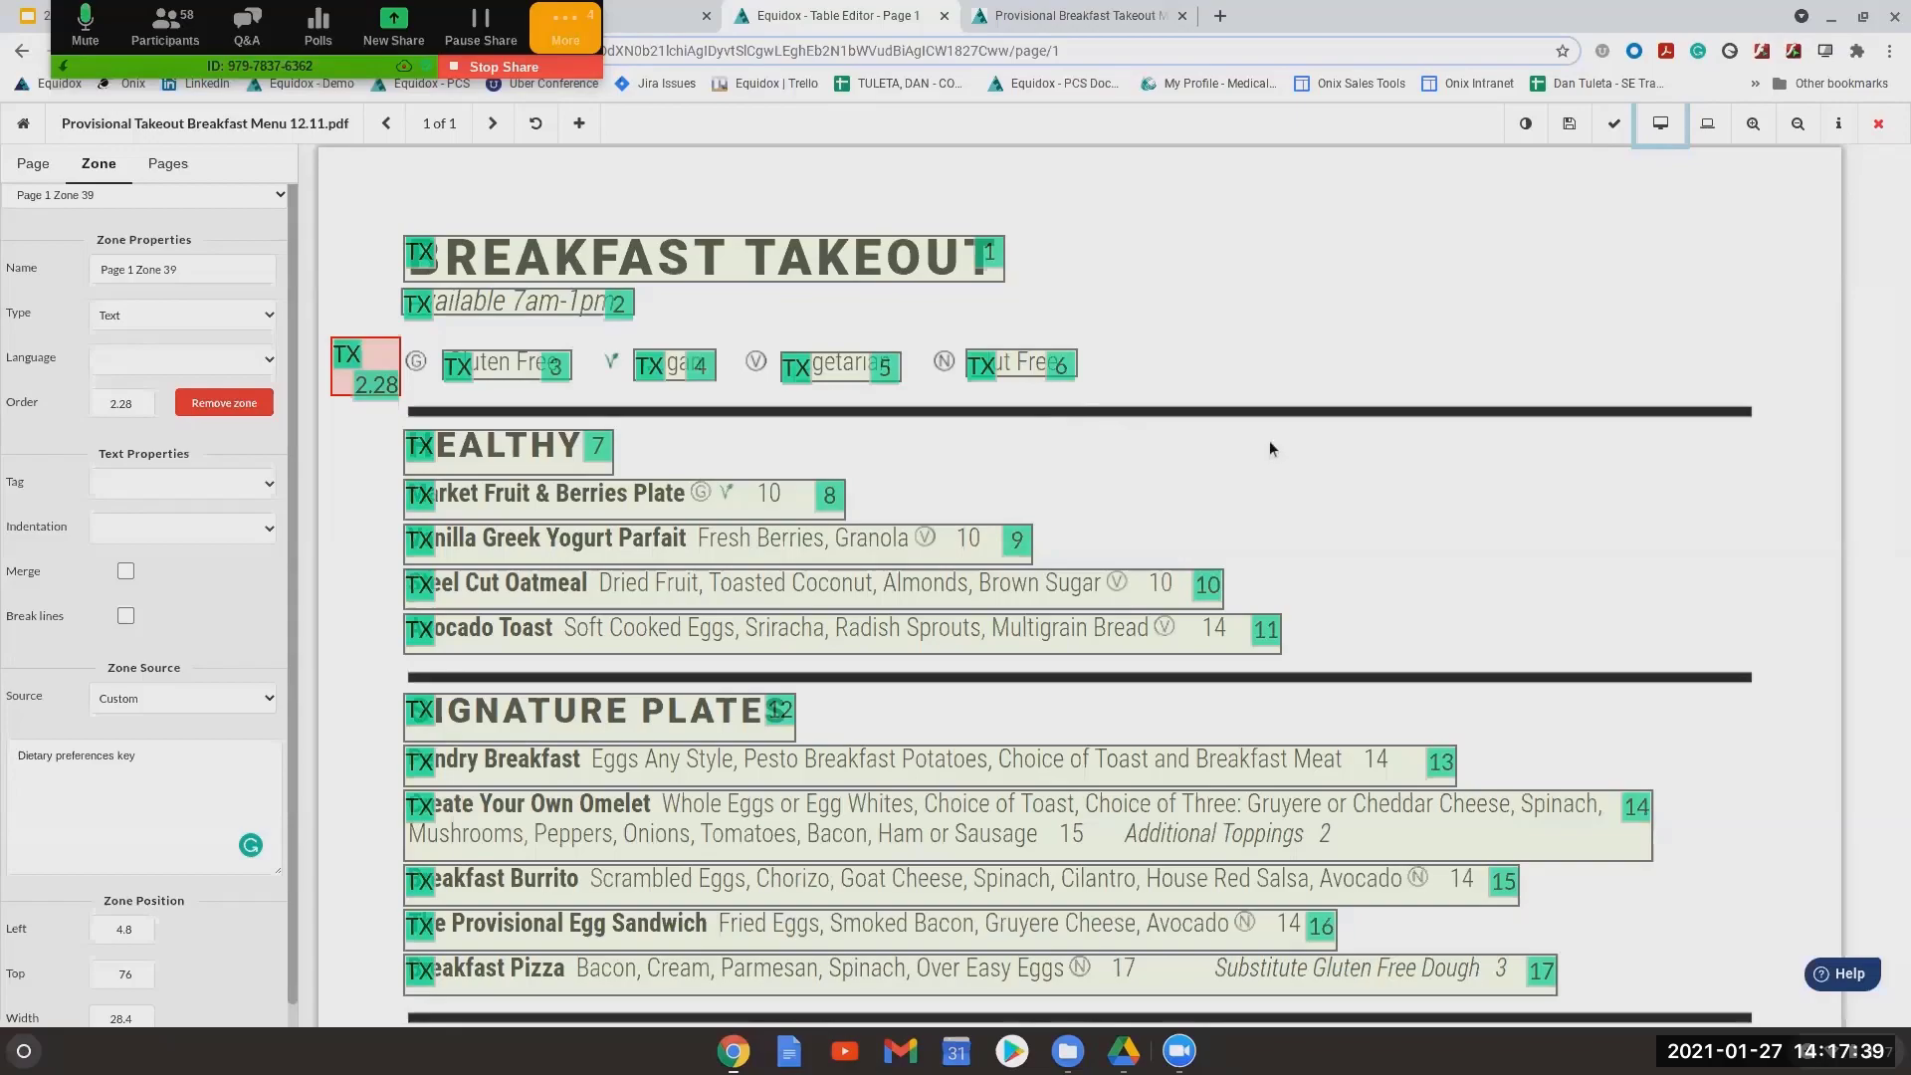
Add a zone about 78 wide and 23 high above the title, with custom text "Braille menu available upon request" and order .28
drag(1073, 160, 1265, 217)
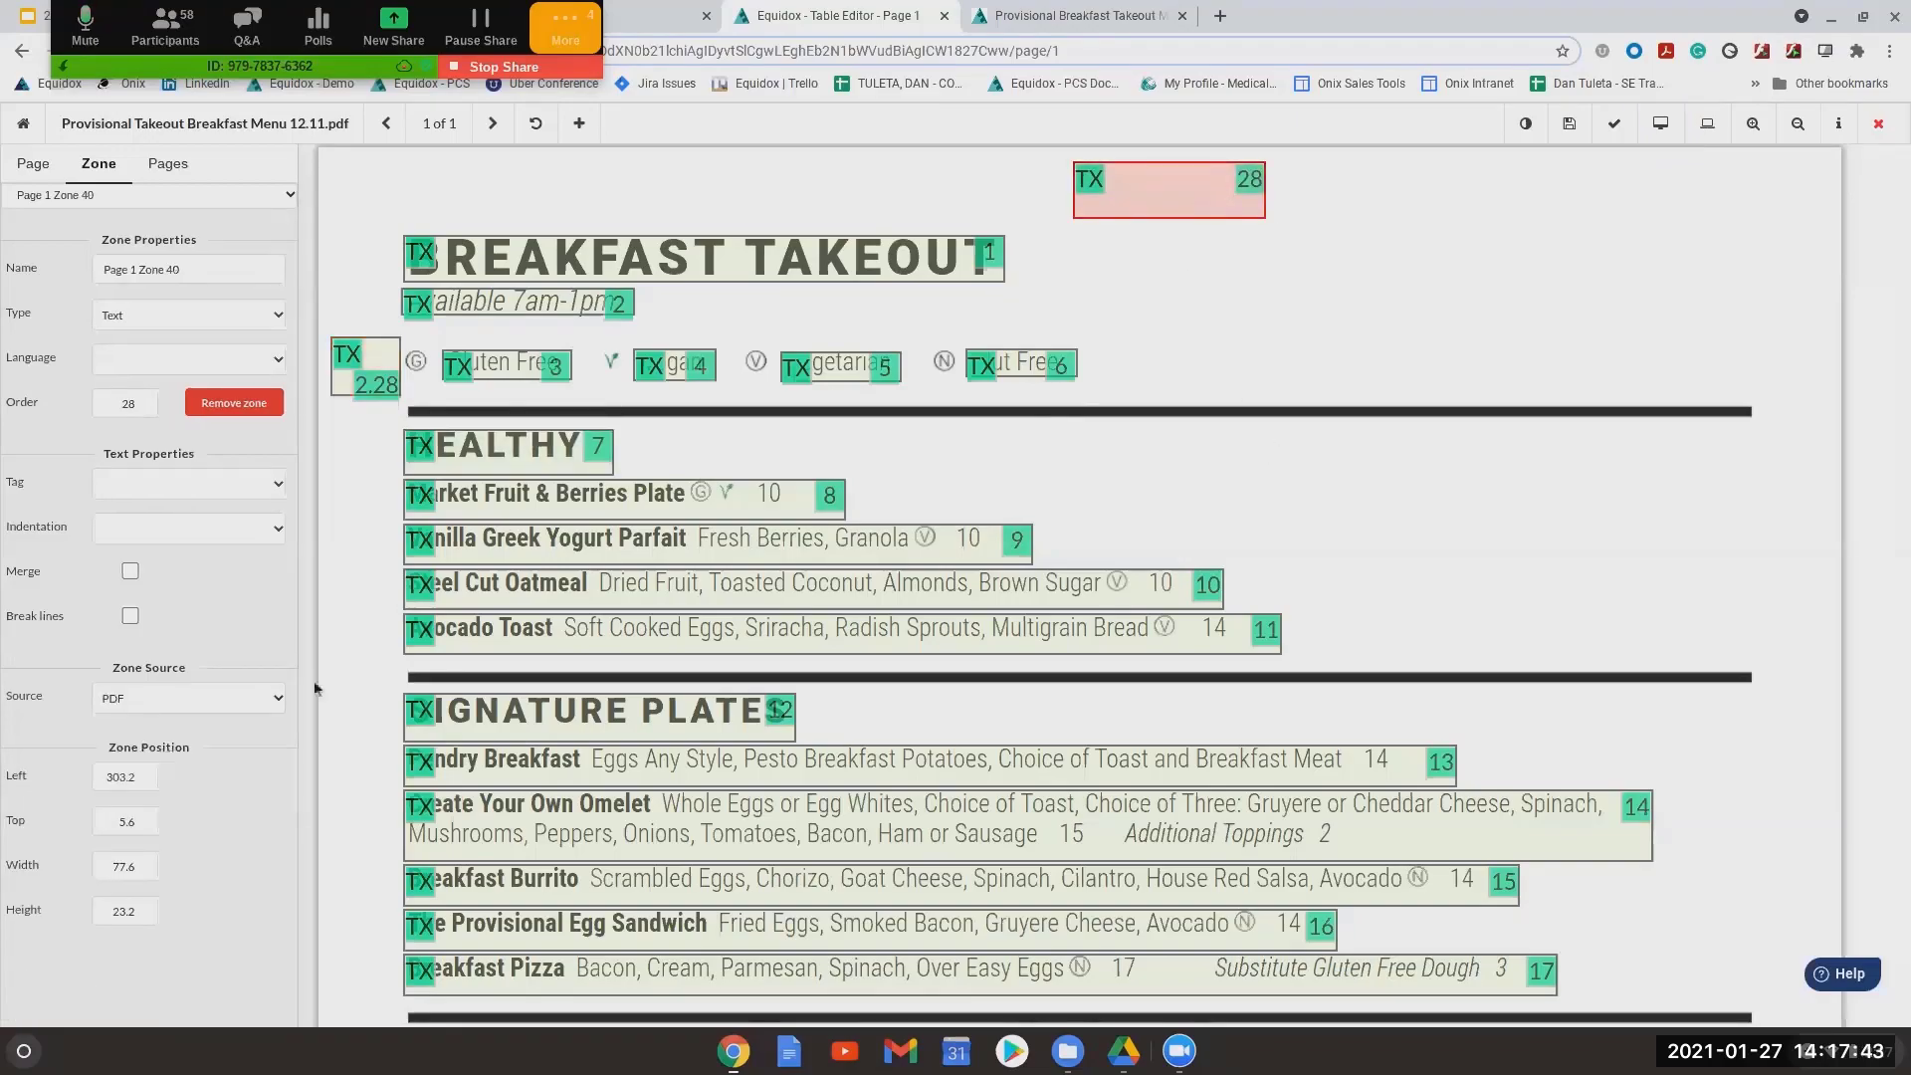
click(239, 697)
click(218, 782)
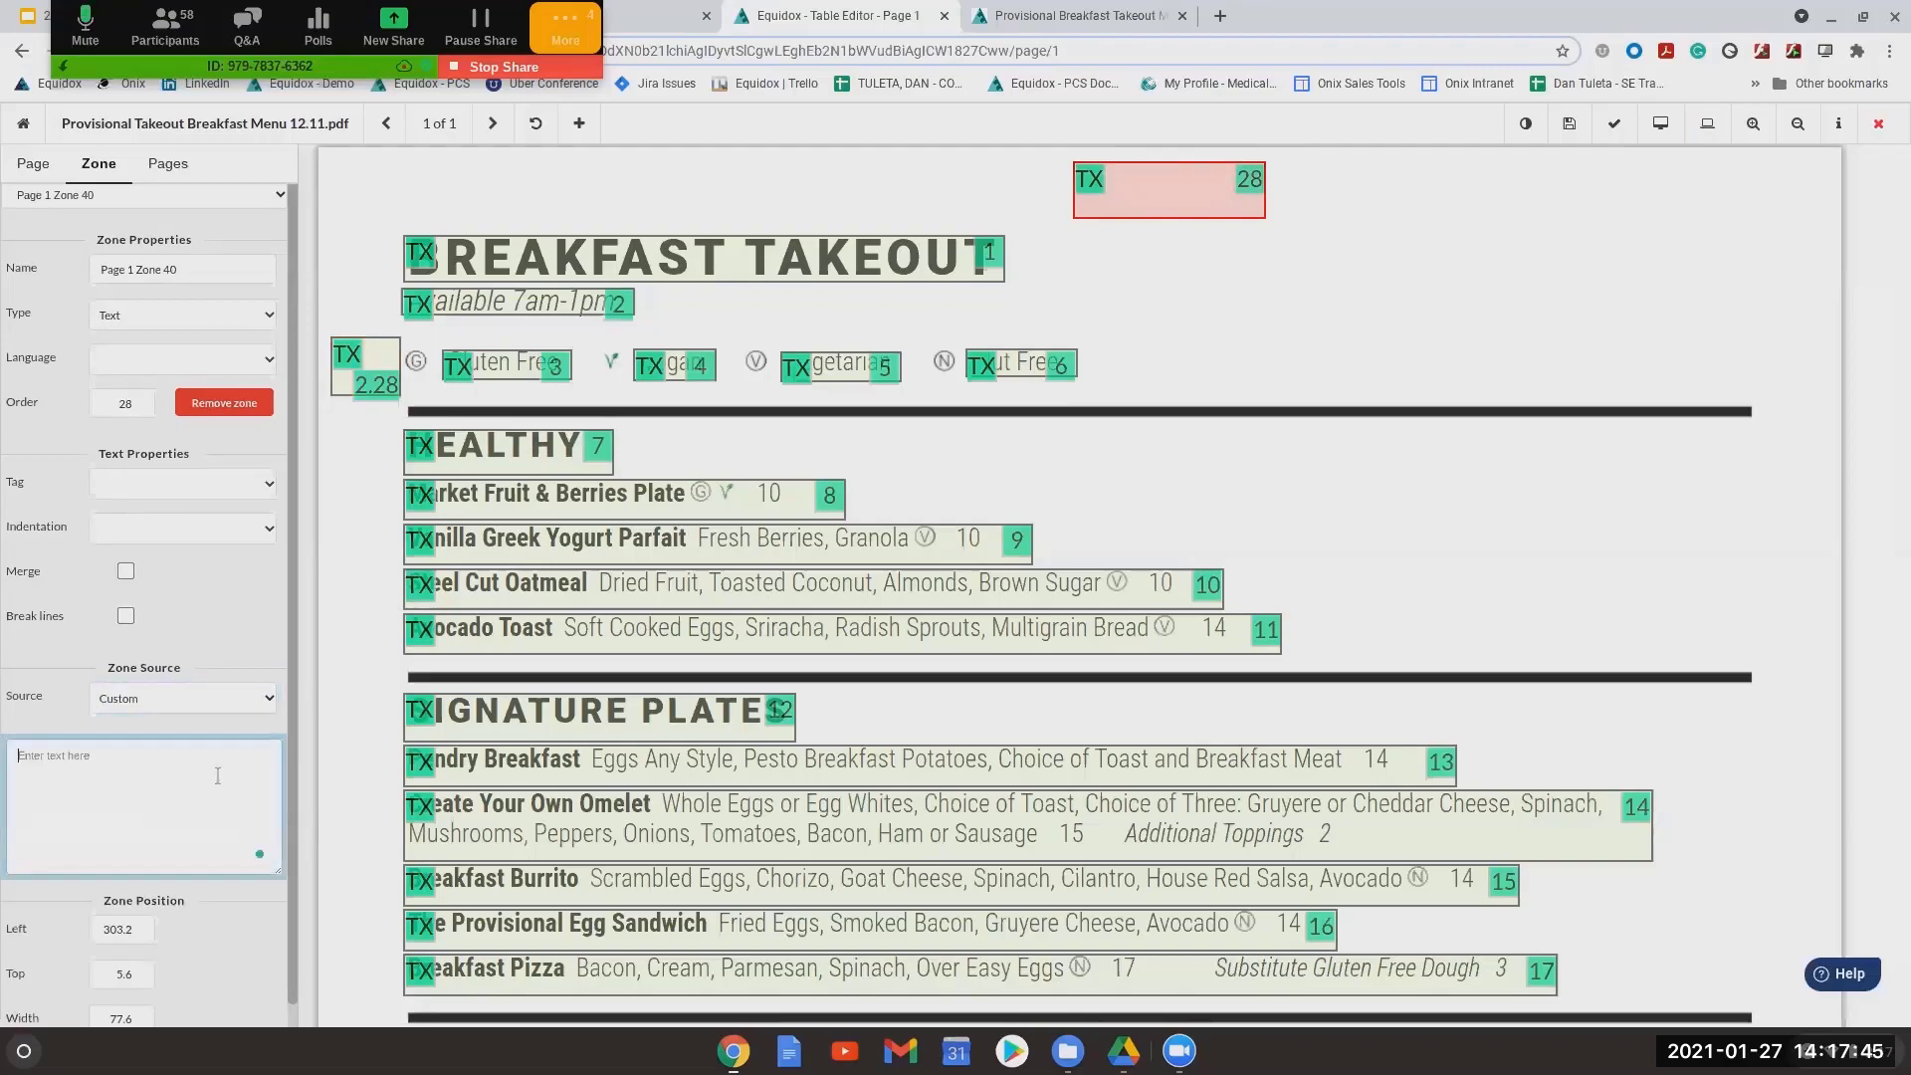
text(Braille menu available upon request)
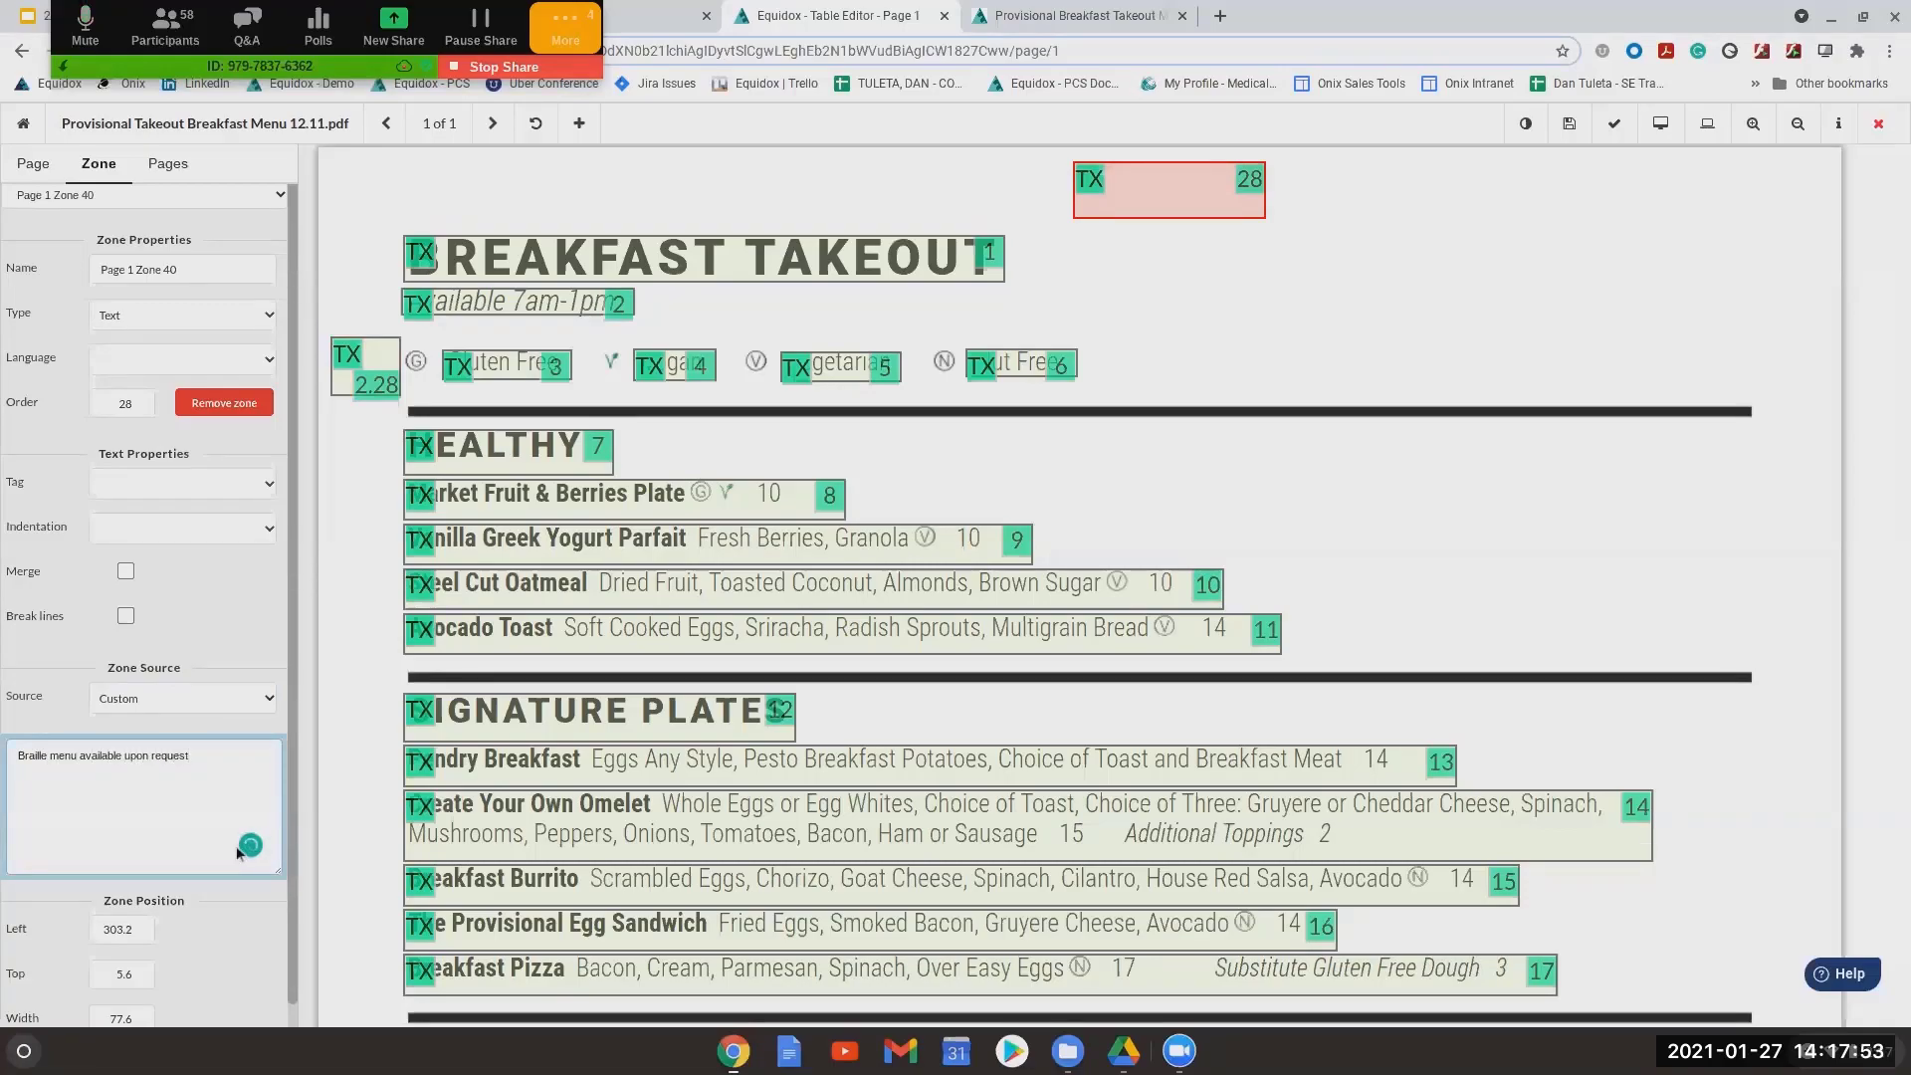
click(115, 403)
text(.)
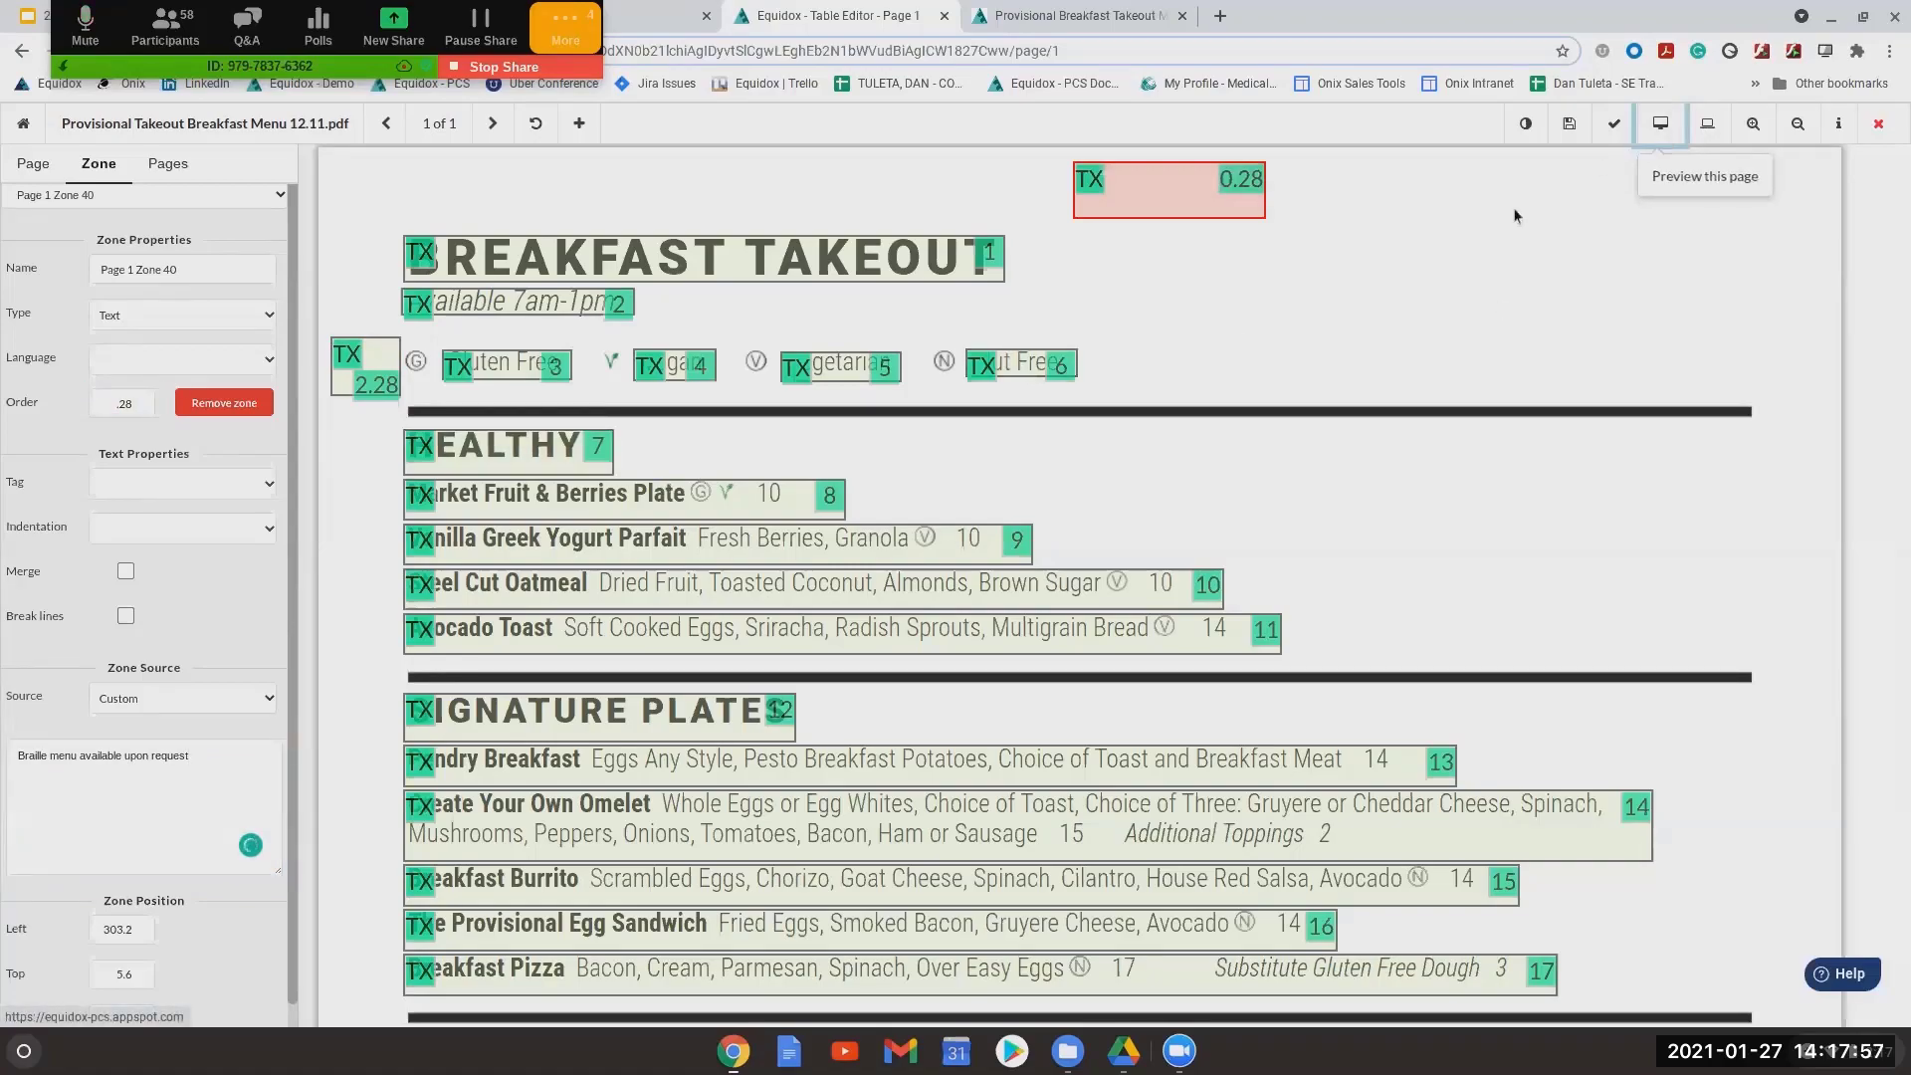
Preview the page and highlight the "Braille menu available upon request" line to examine its reading position, returning to the zone editor
click(1660, 124)
triple_click(52, 123)
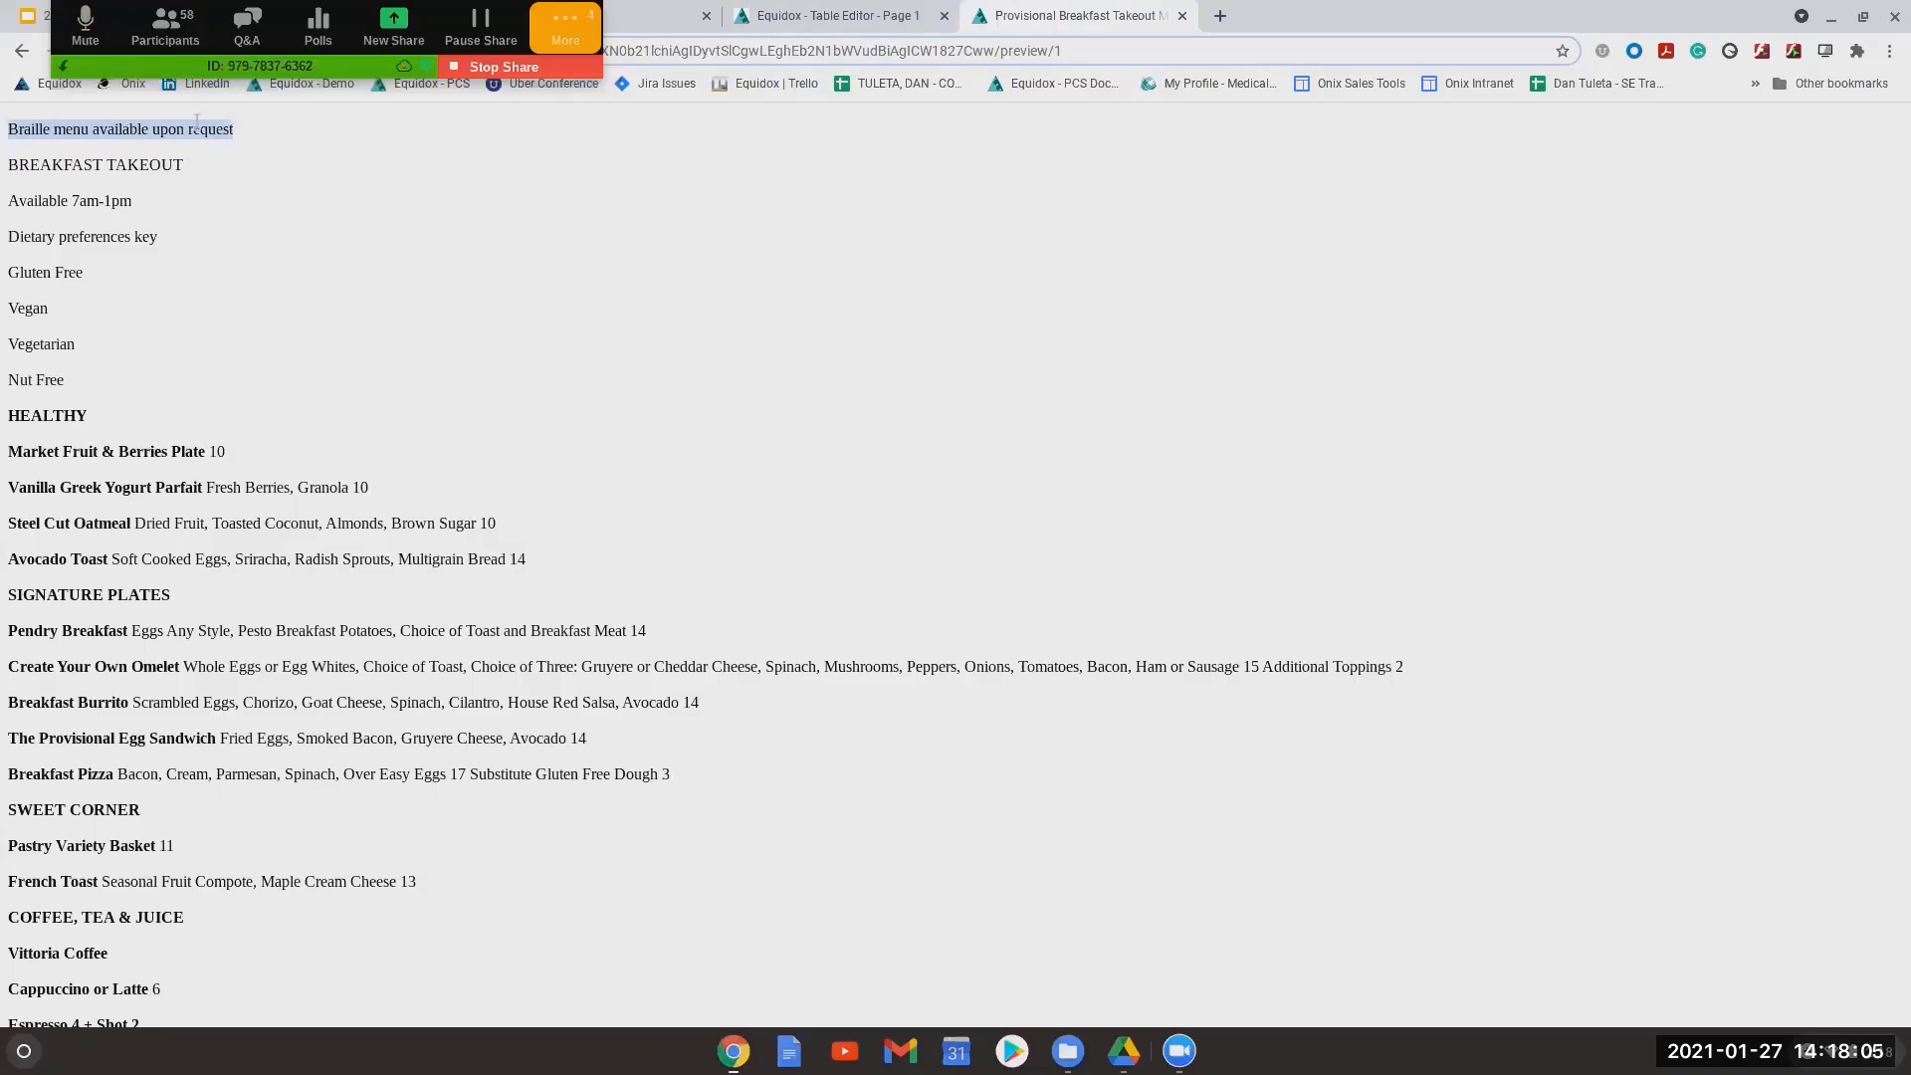
click(808, 8)
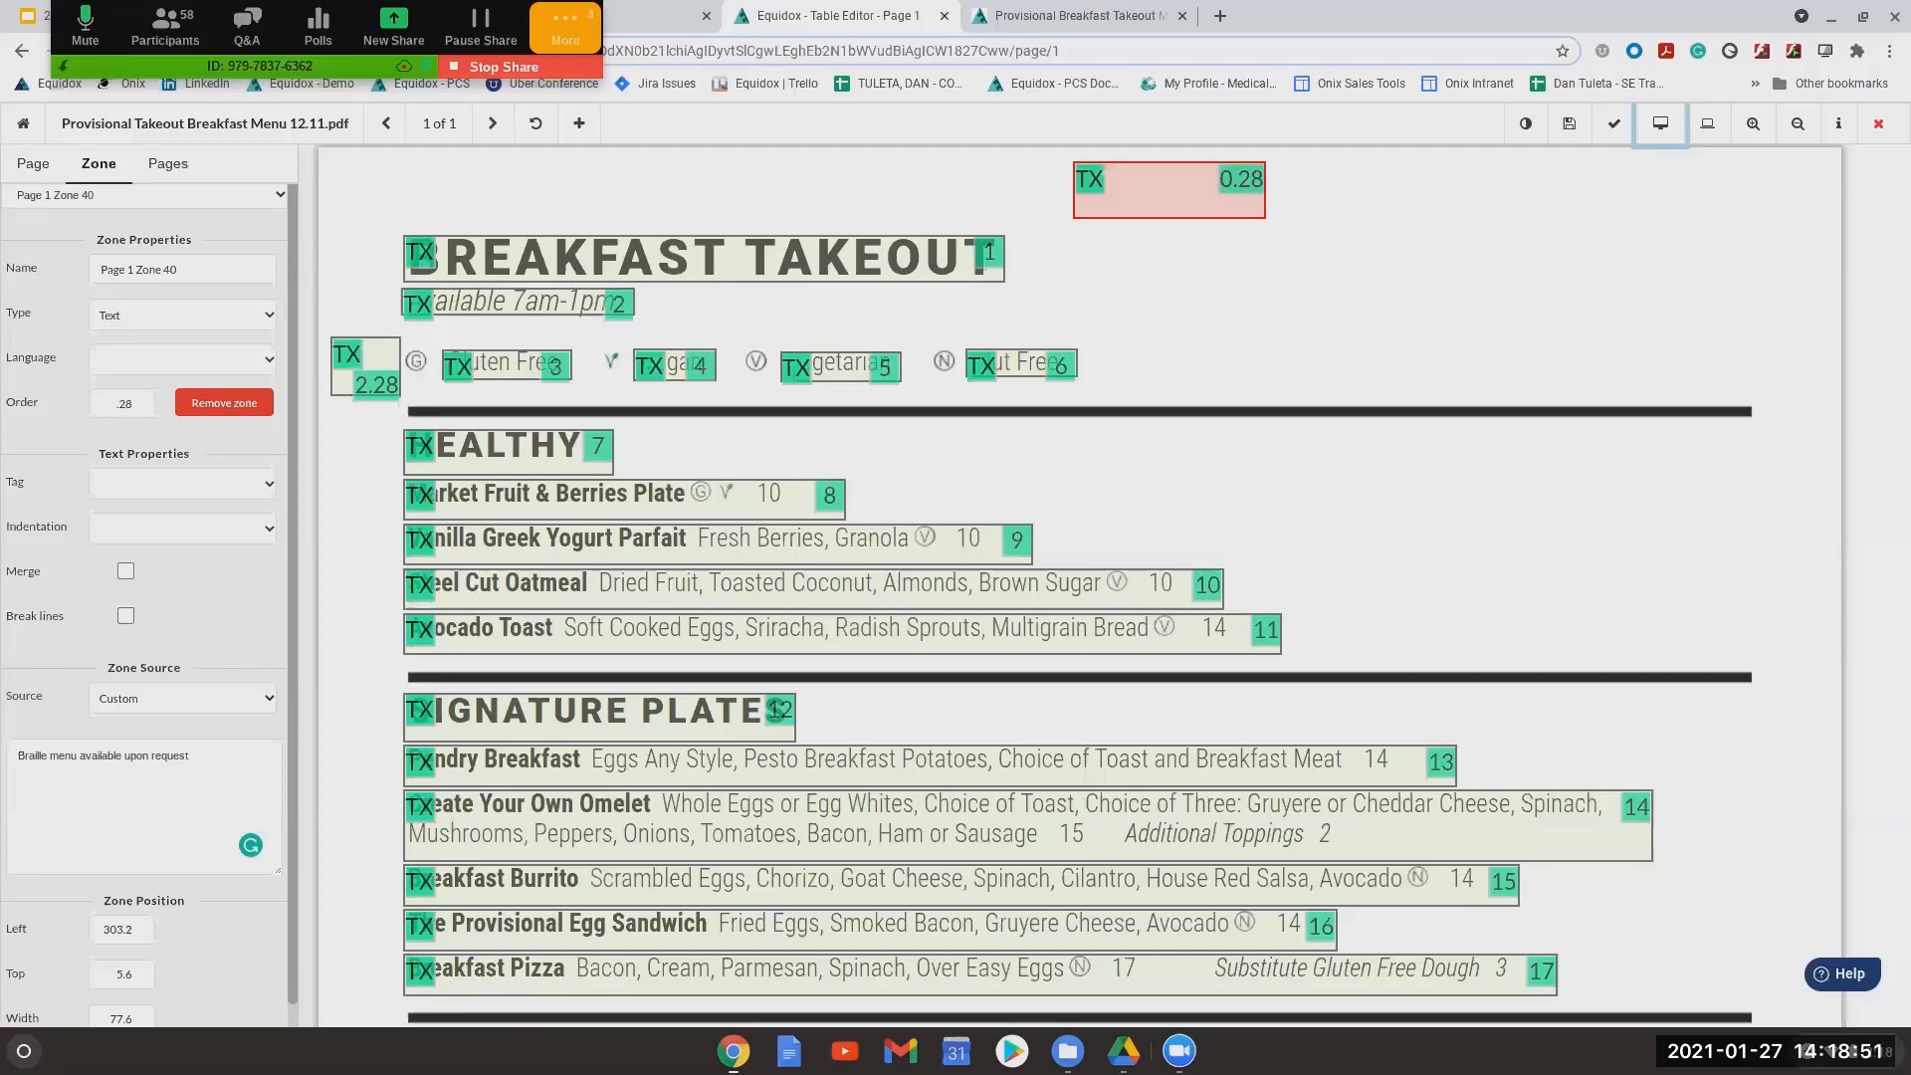
scroll(1325, 289, down, 4)
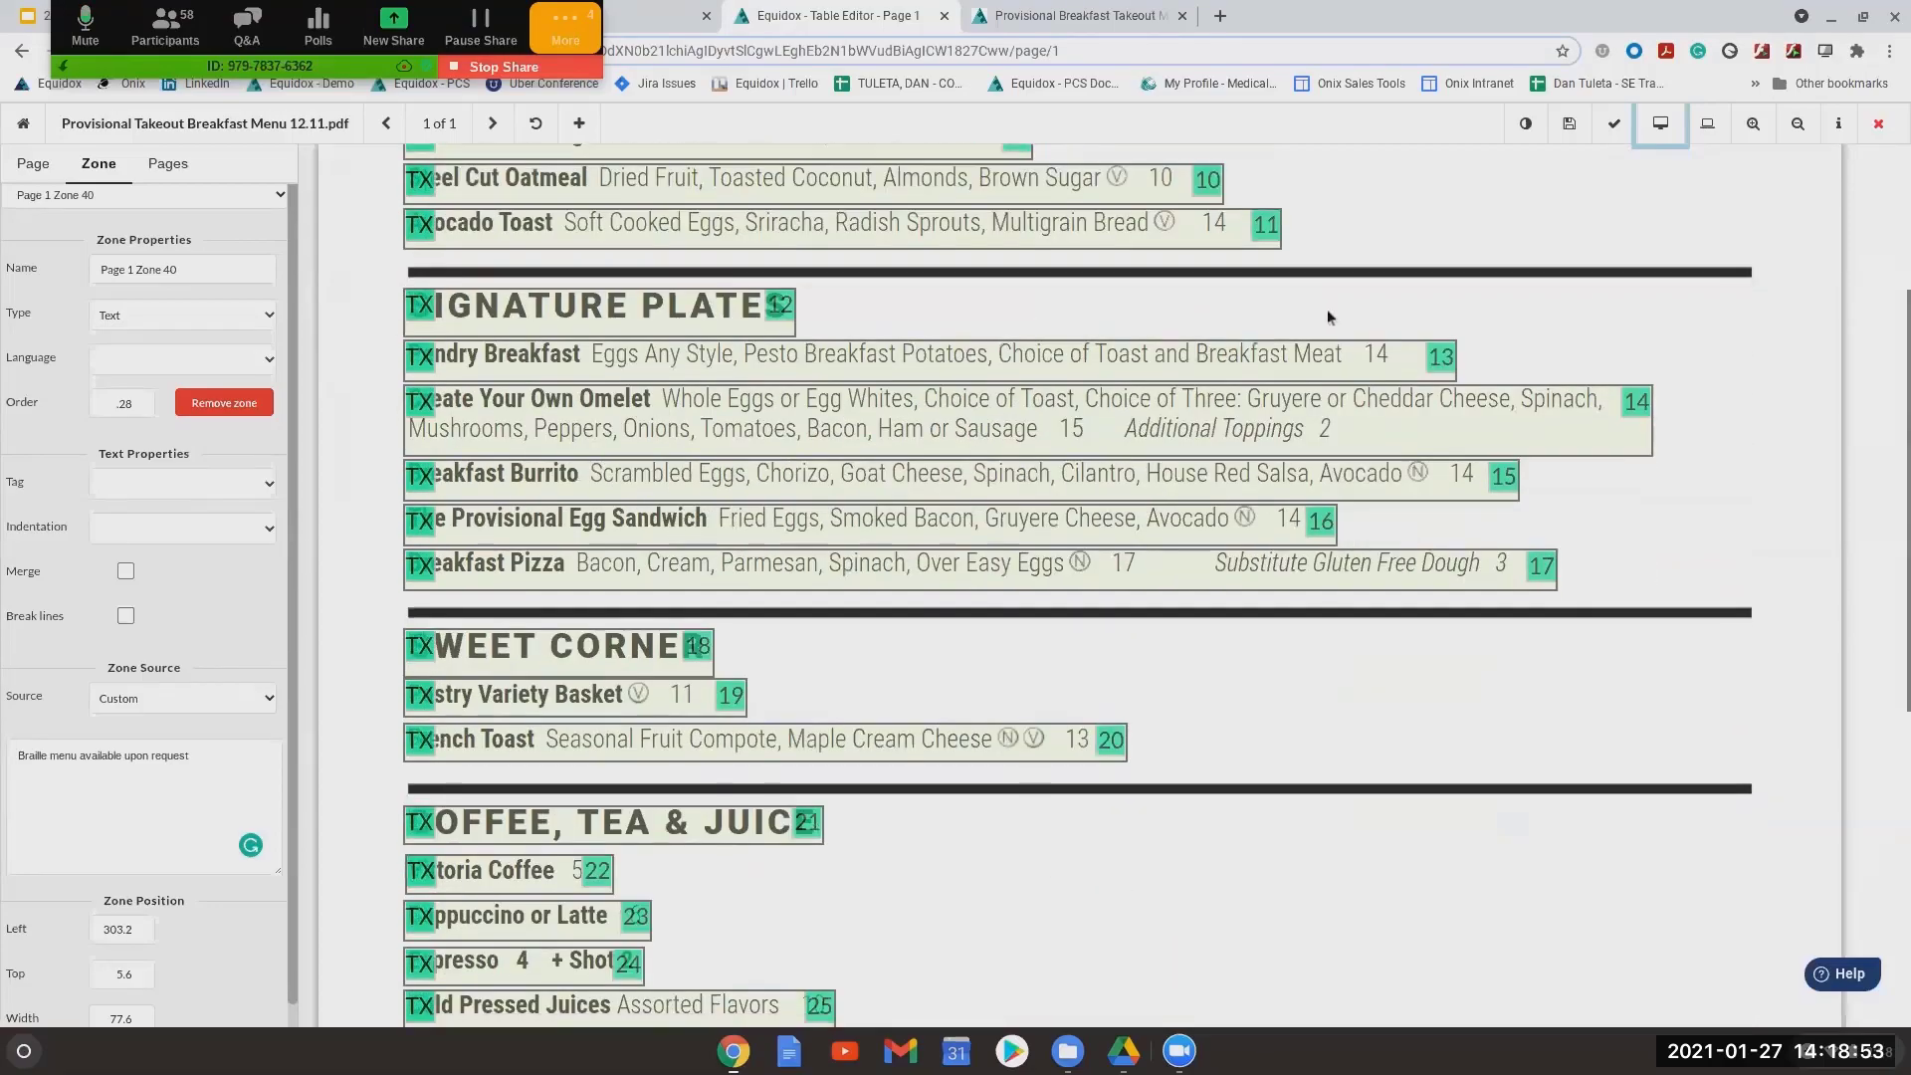
Add a zone about 156 wide and 48 high below the last menu item, with custom text "Call us to place your order at:" plus the phone number
scroll(1333, 329, down, 7)
drag(950, 783, 1338, 901)
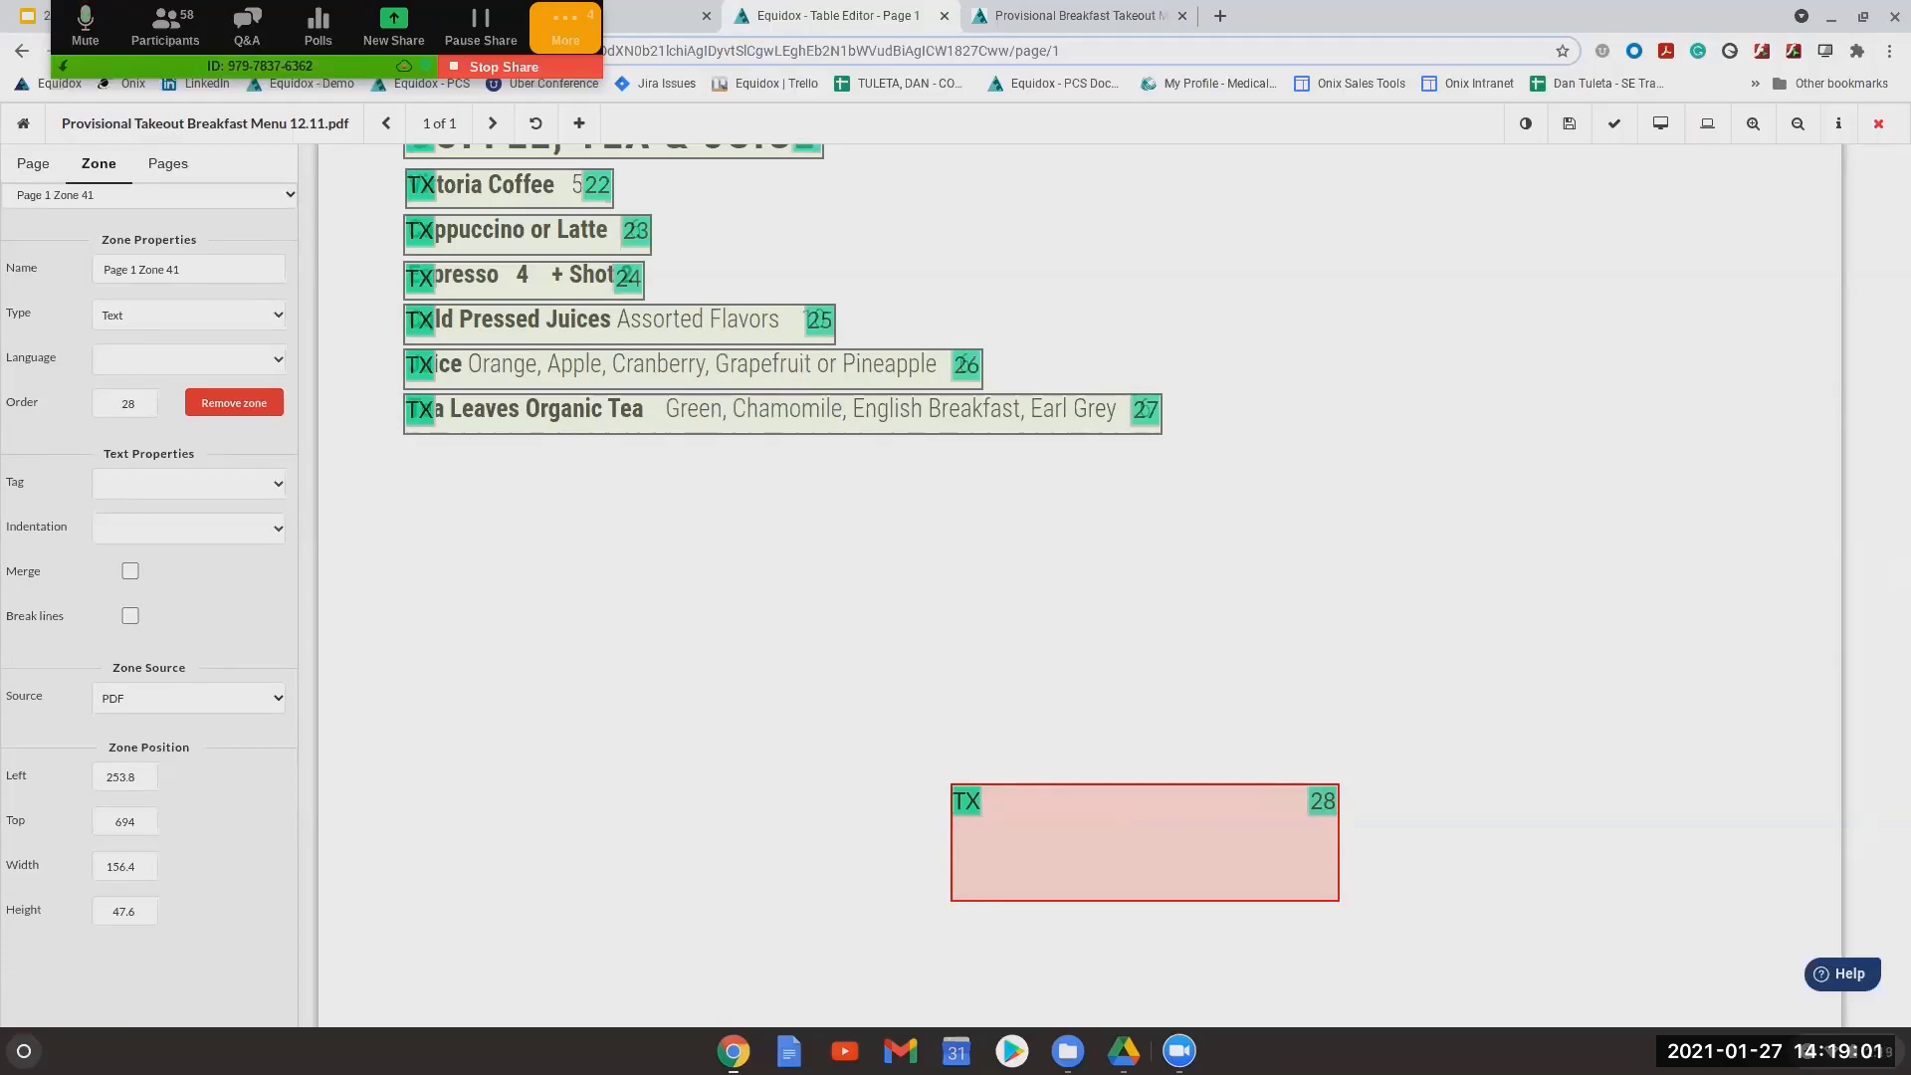
scroll(1207, 605, up, 10)
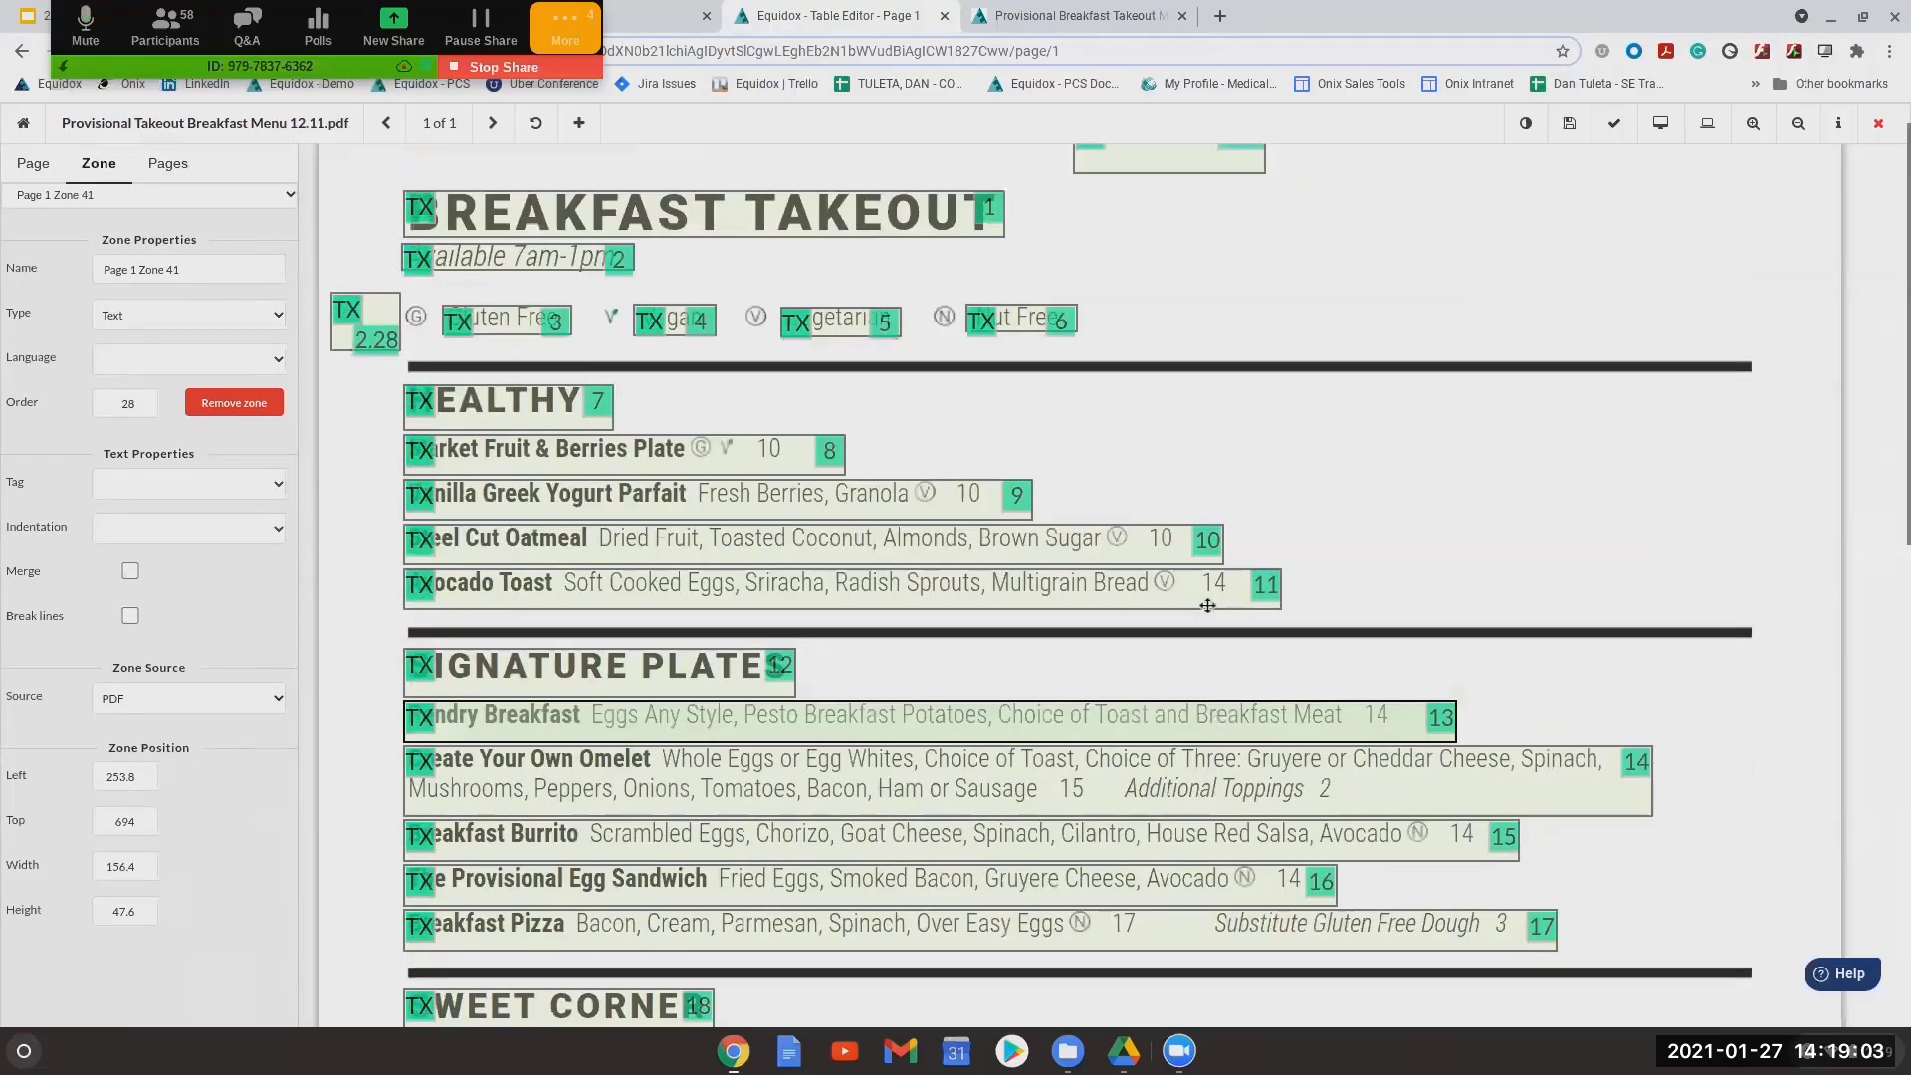
scroll(1207, 605, down, 10)
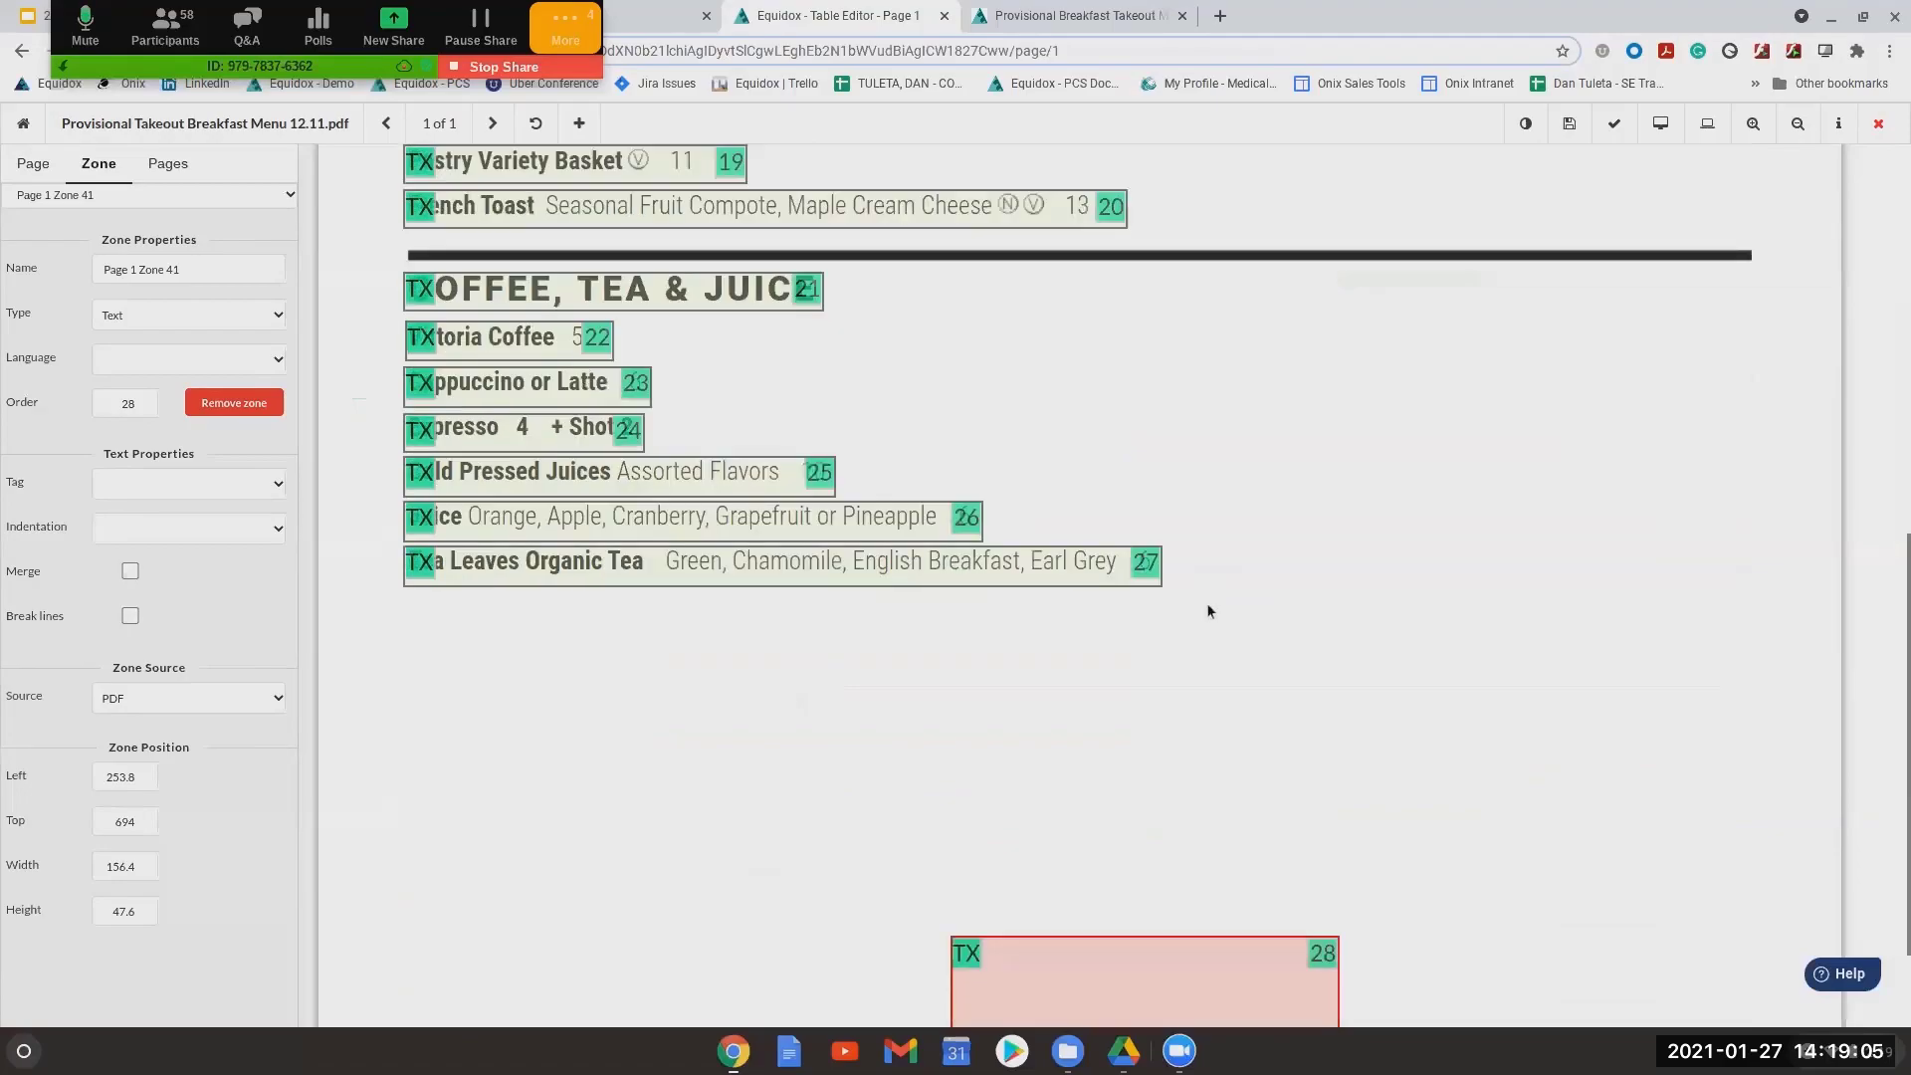
scroll(1209, 609, down, 2)
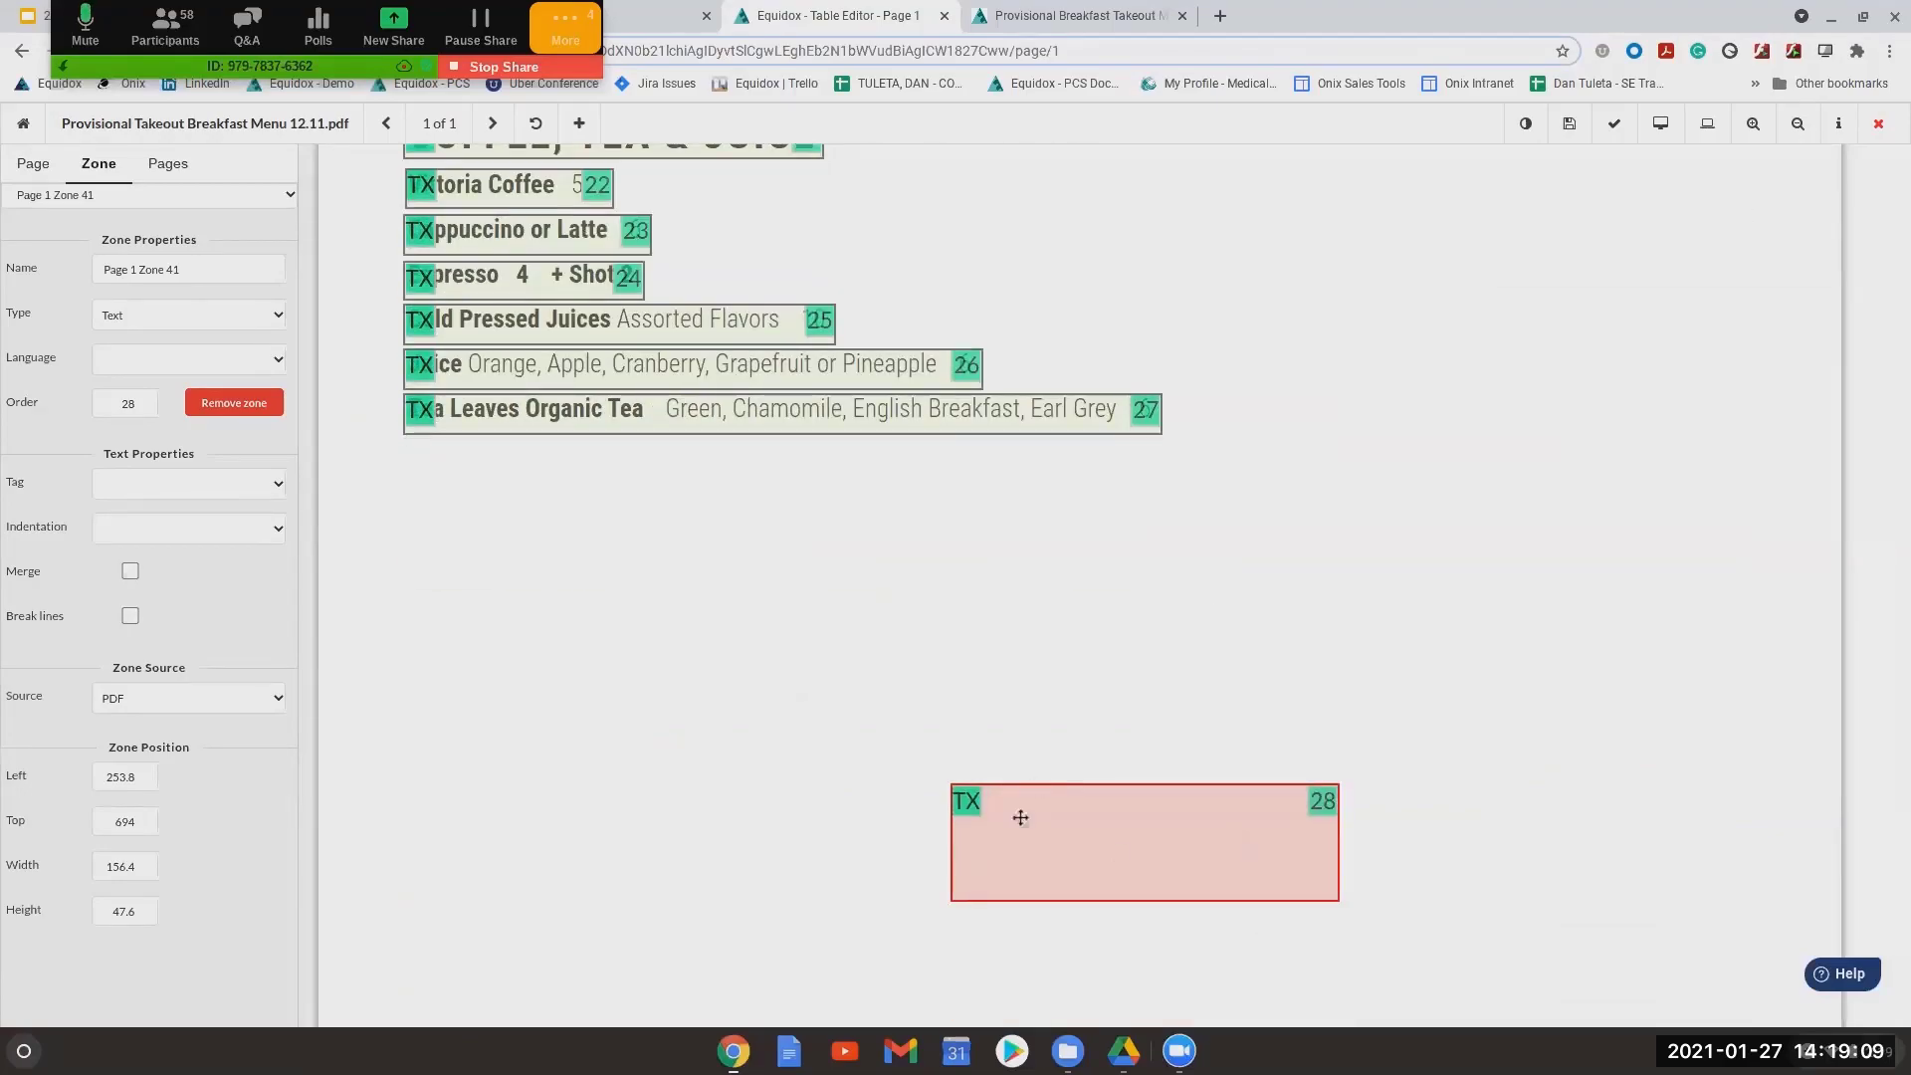
click(238, 698)
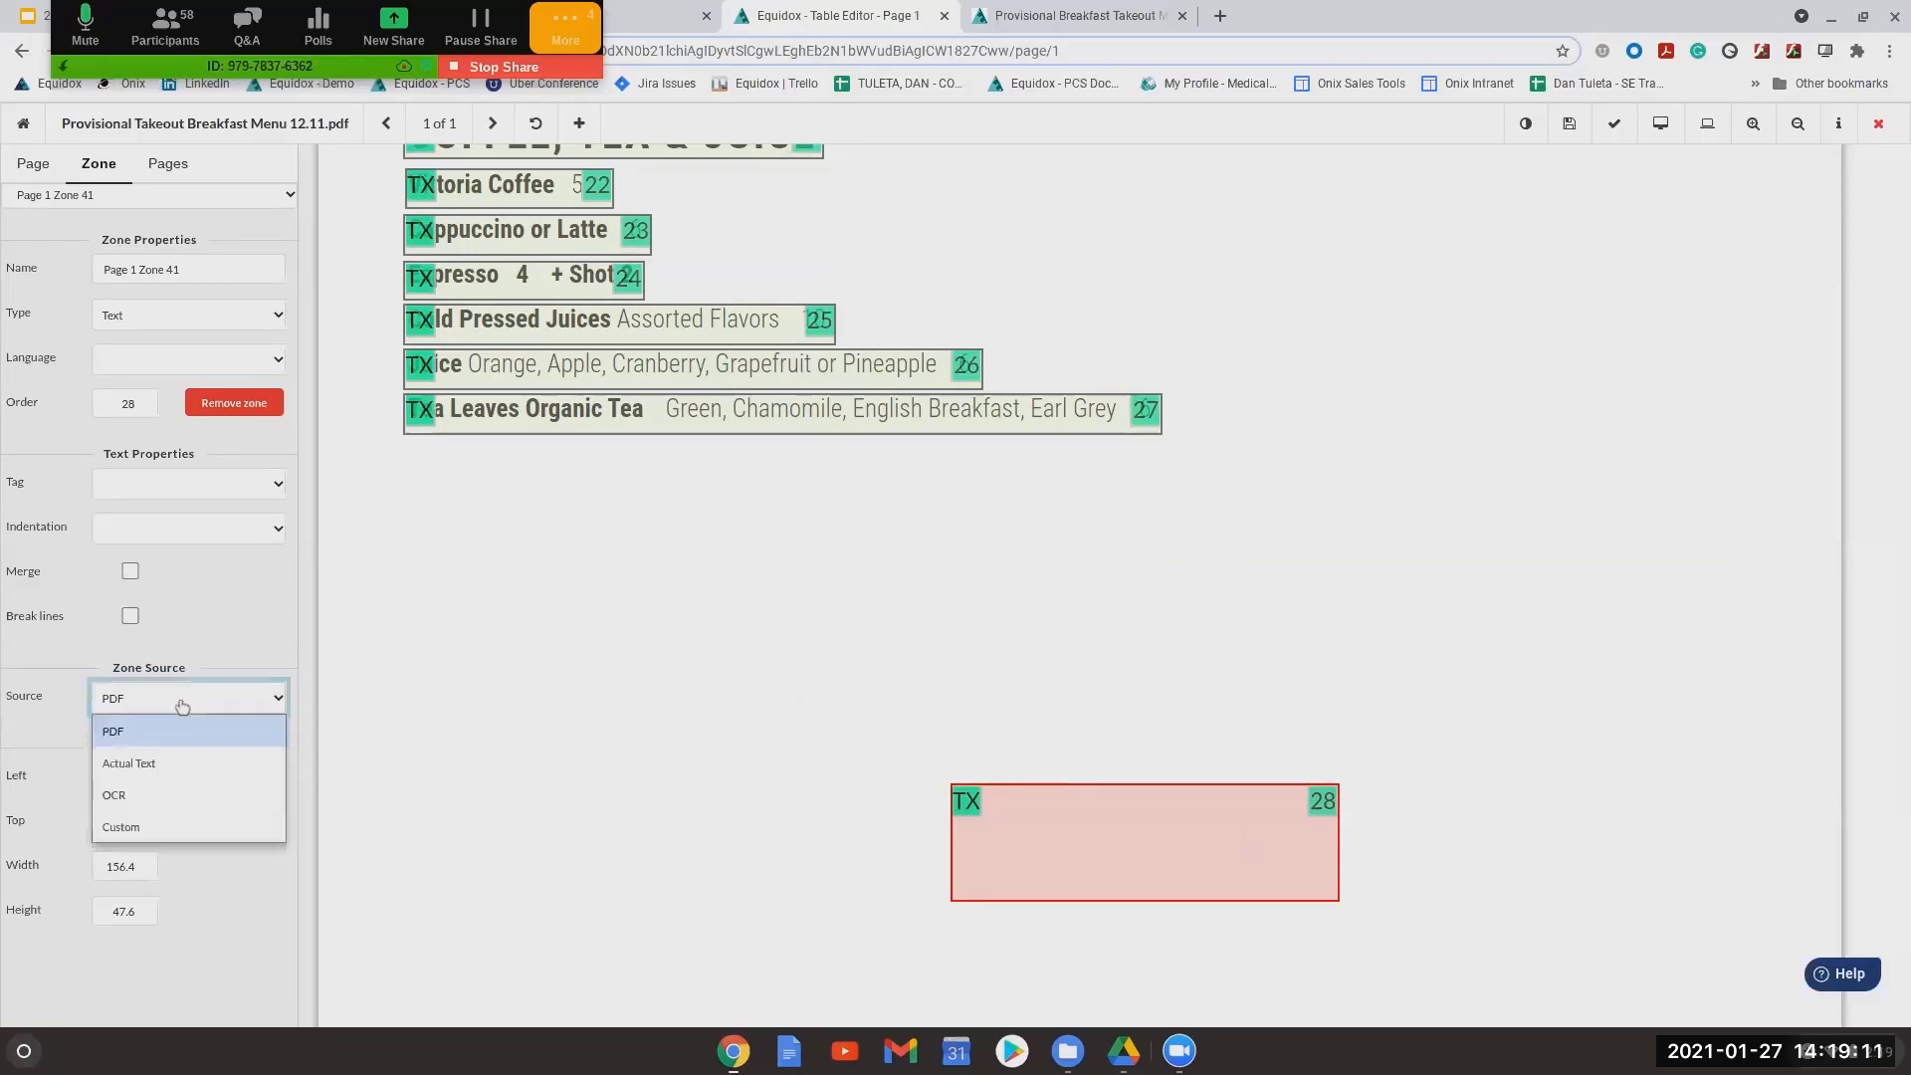
click(170, 822)
click(136, 780)
text(Call us to place )
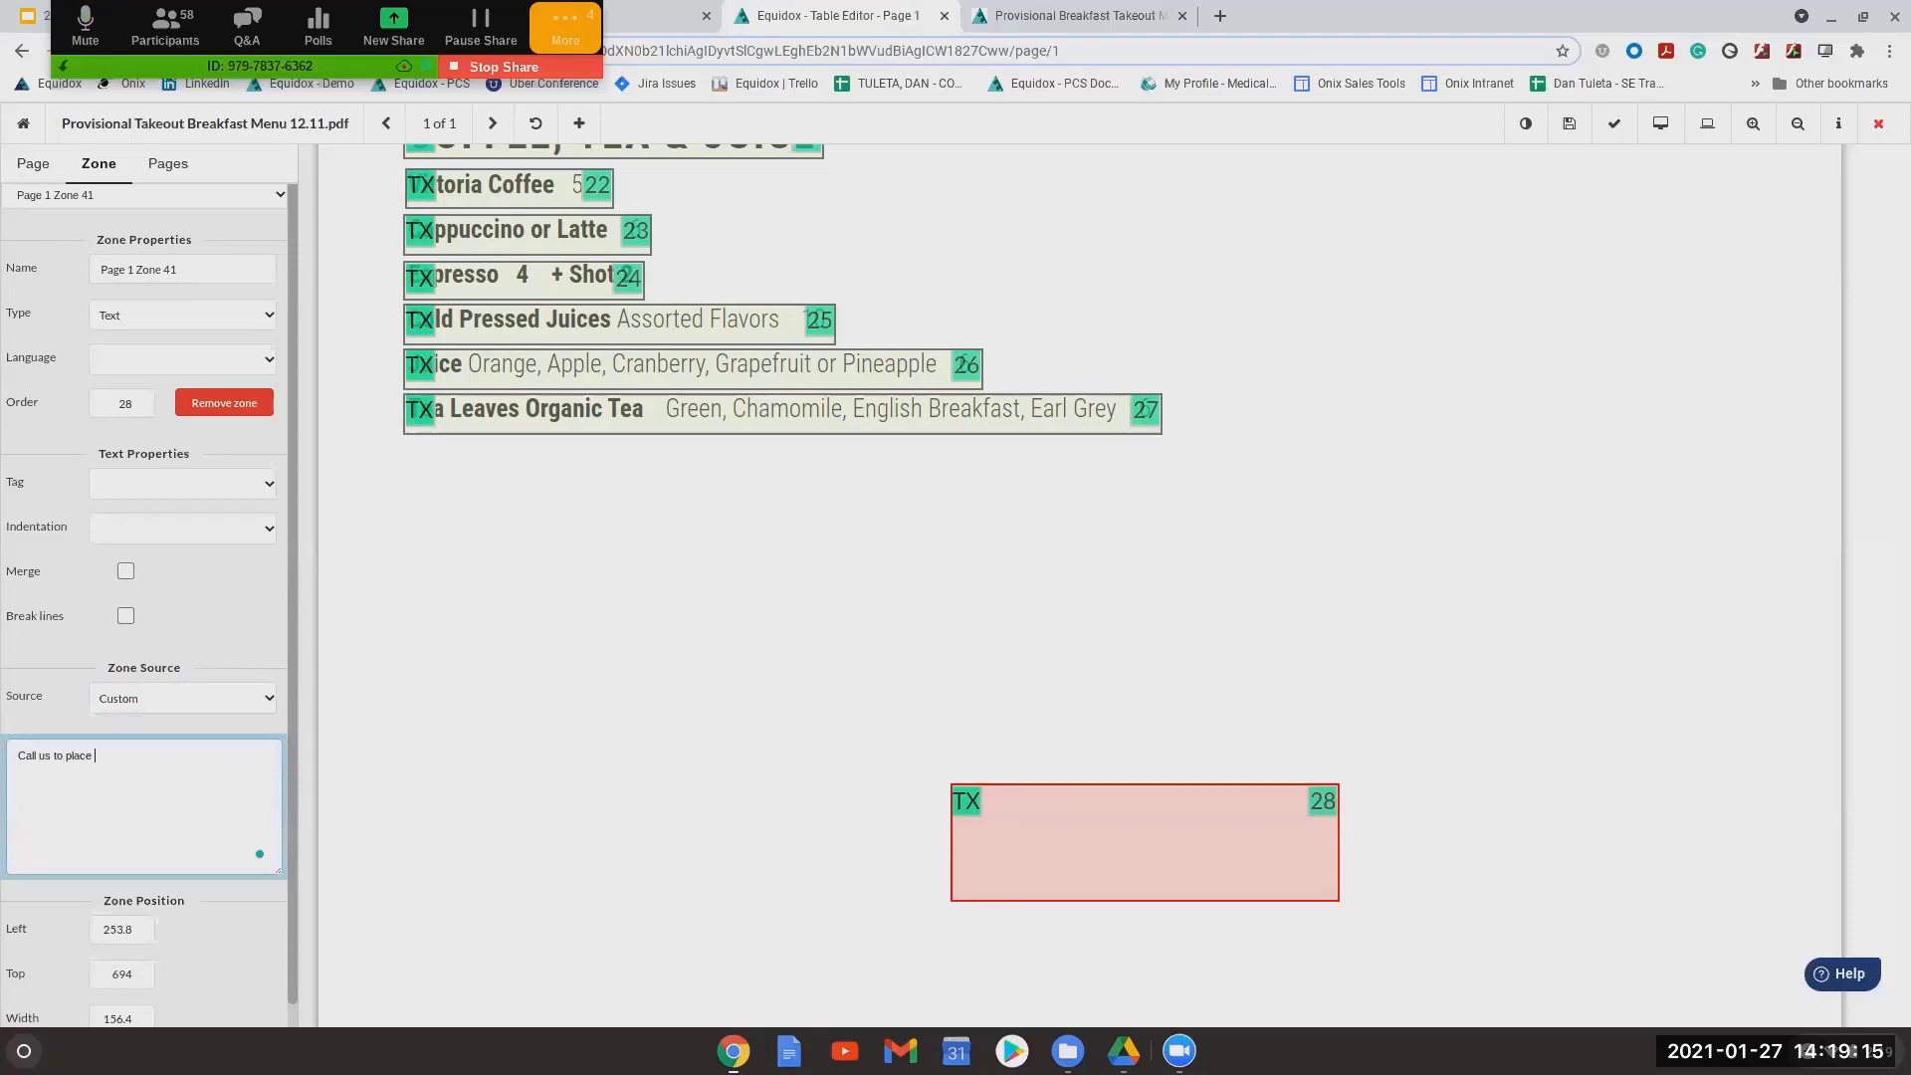
text(your order at: 1-800-good food)
Preview the page and highlight the call-to-order line to examine its reading position, returning to the zone editor
click(1660, 122)
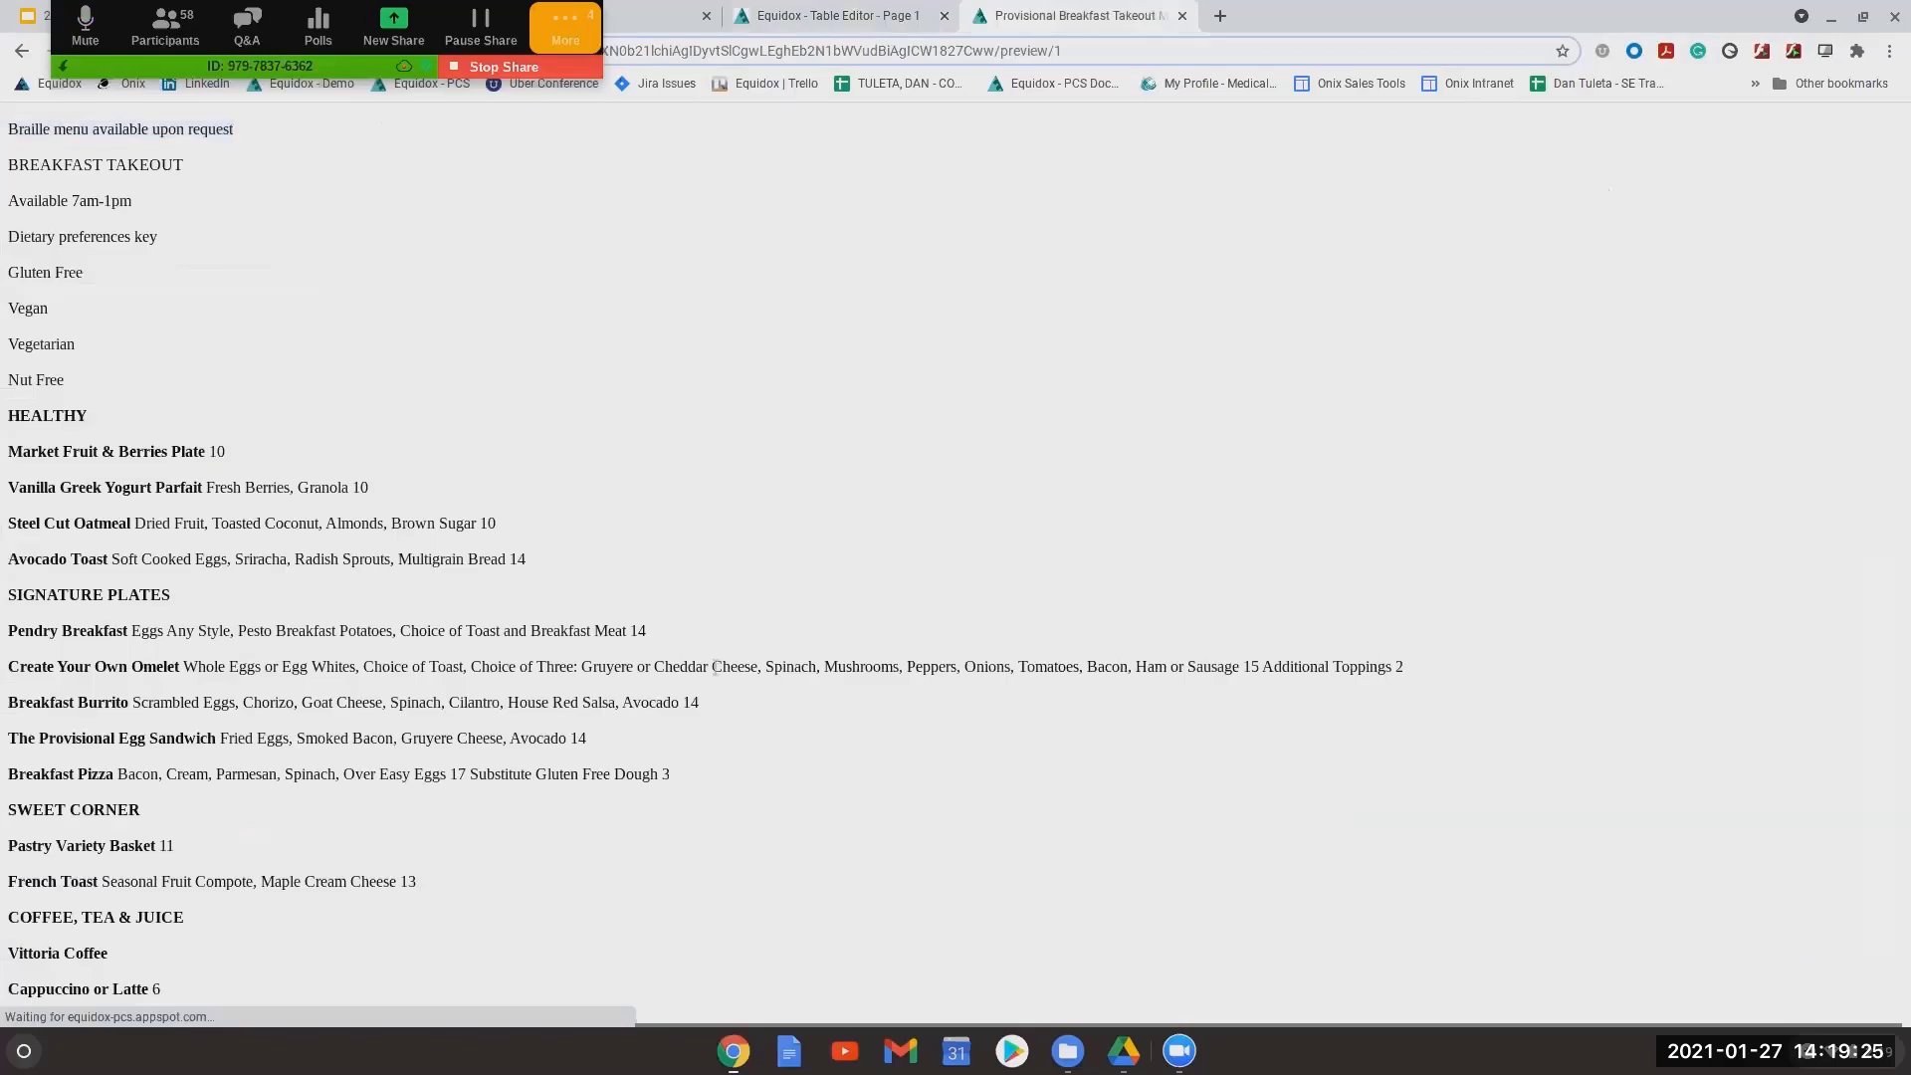
scroll(715, 666, down, 2)
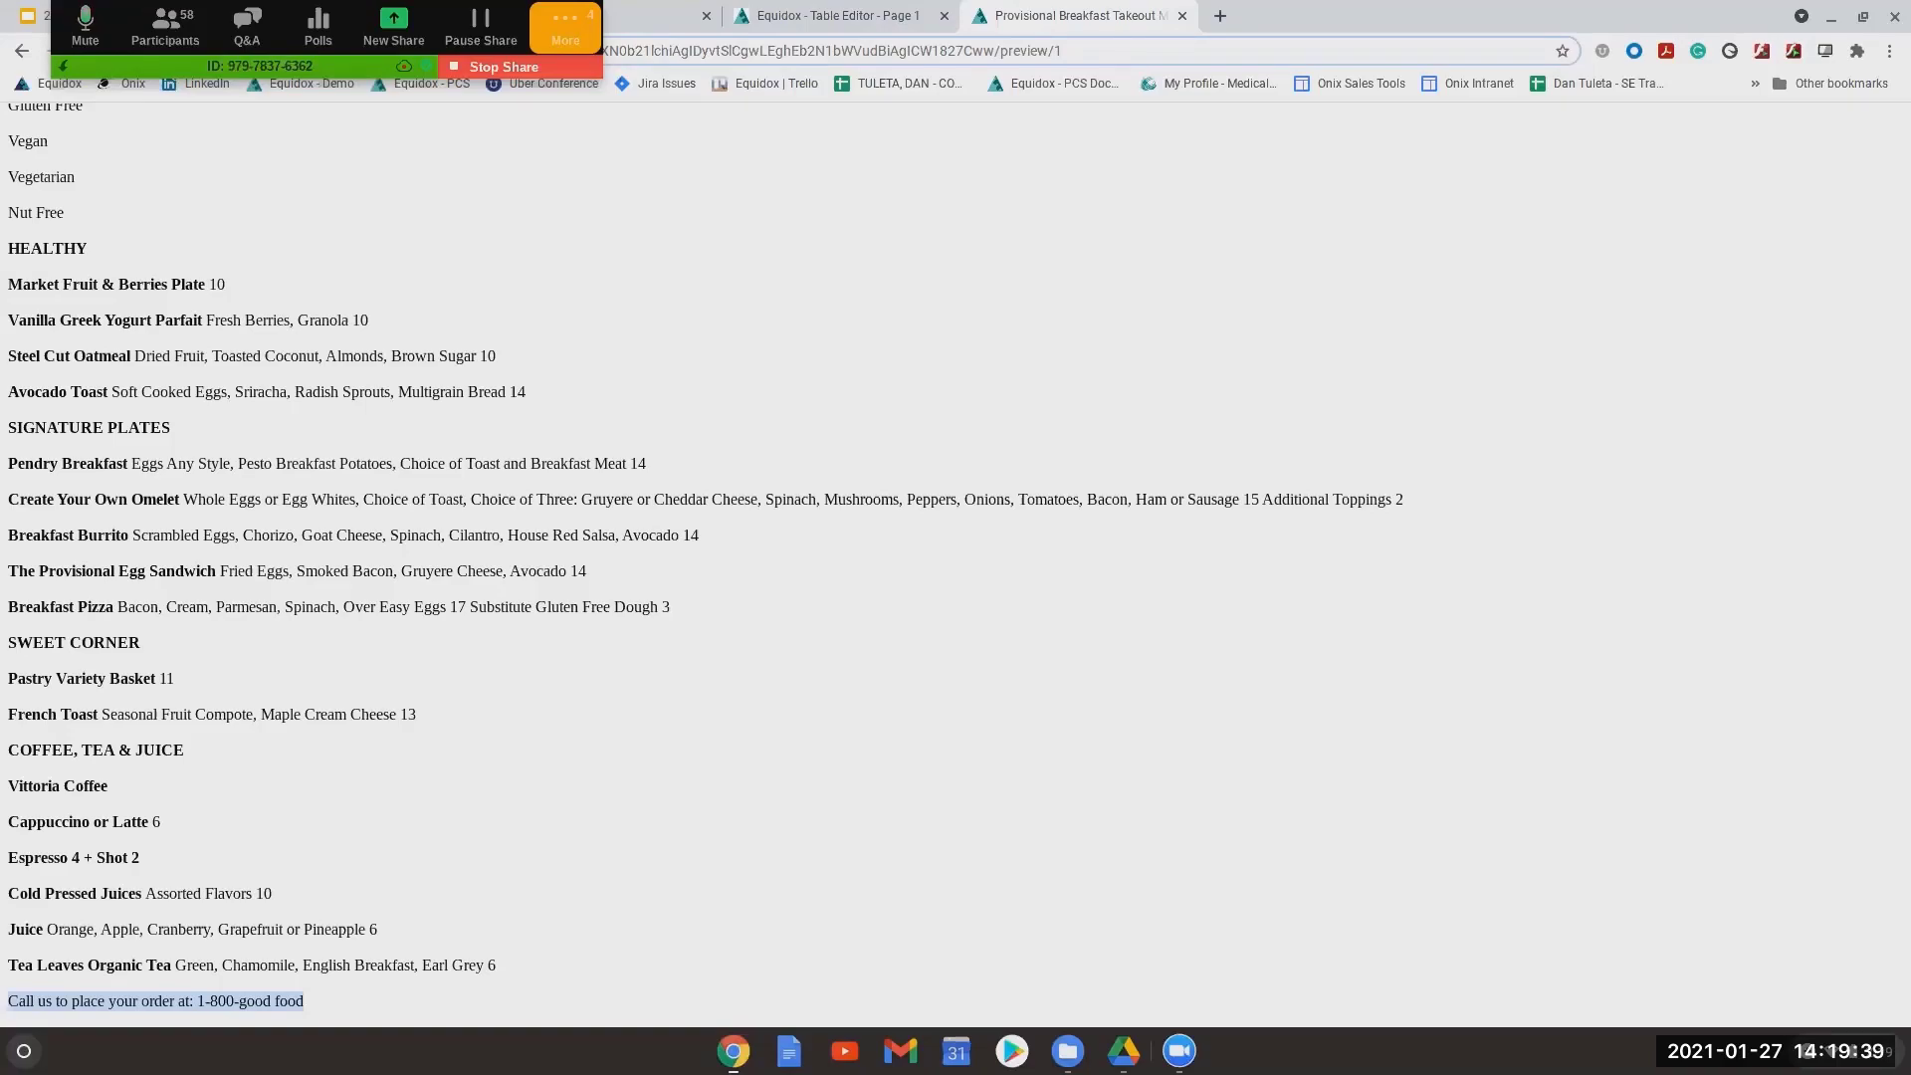
click(842, 13)
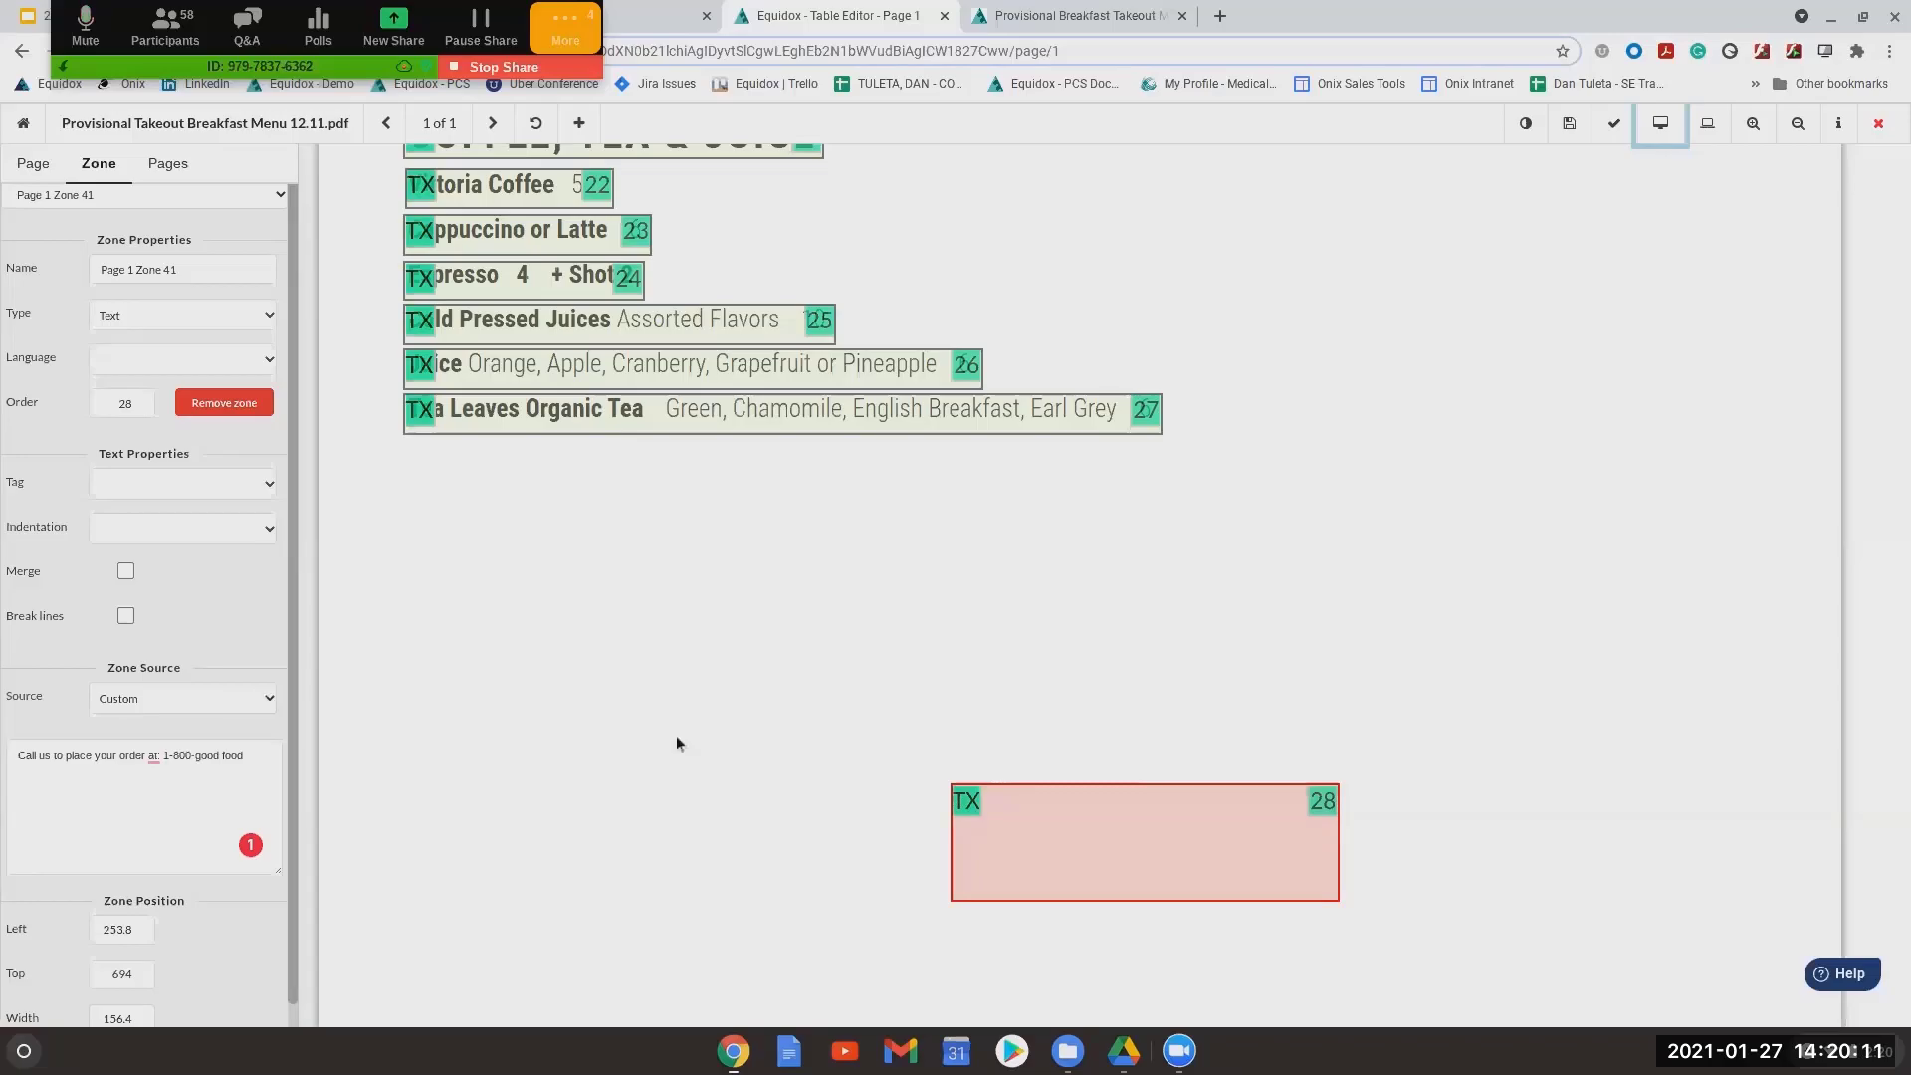
scroll(1126, 847, up, 5)
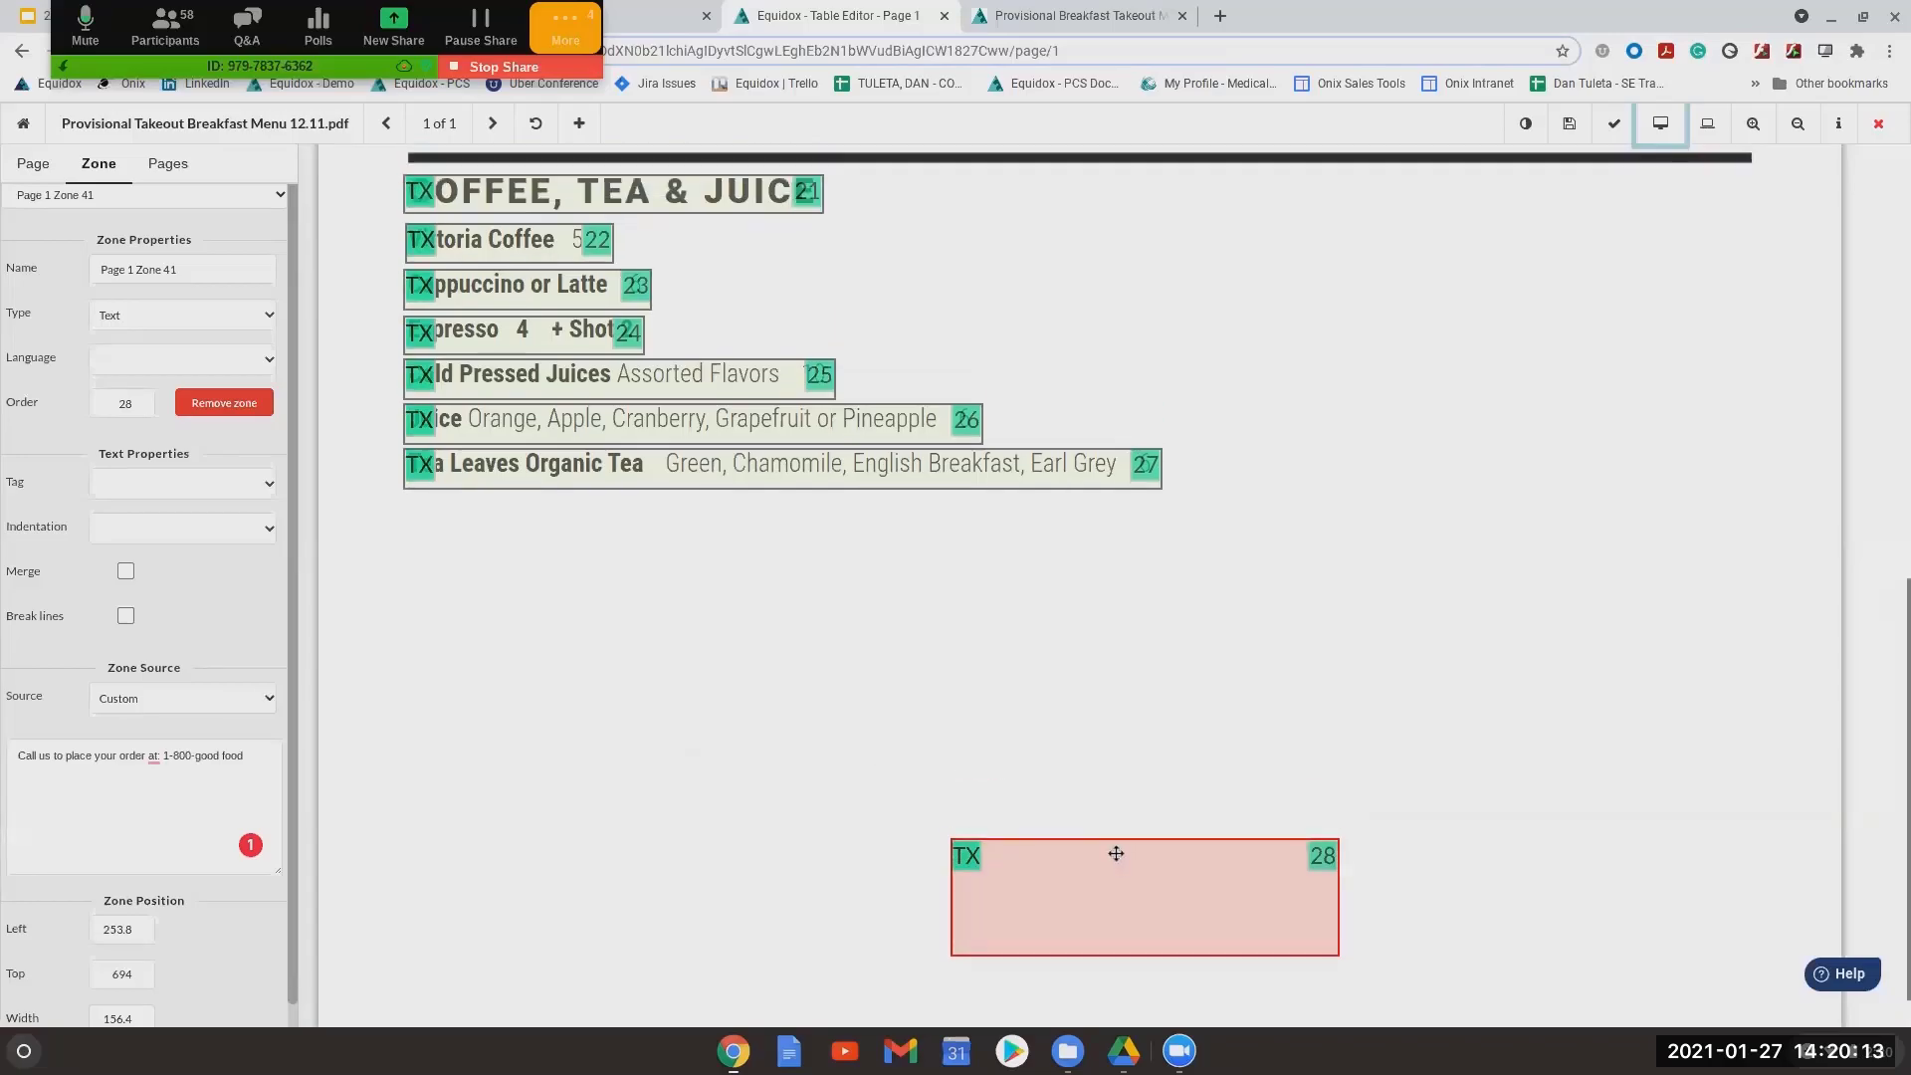
scroll(1106, 859, up, 6)
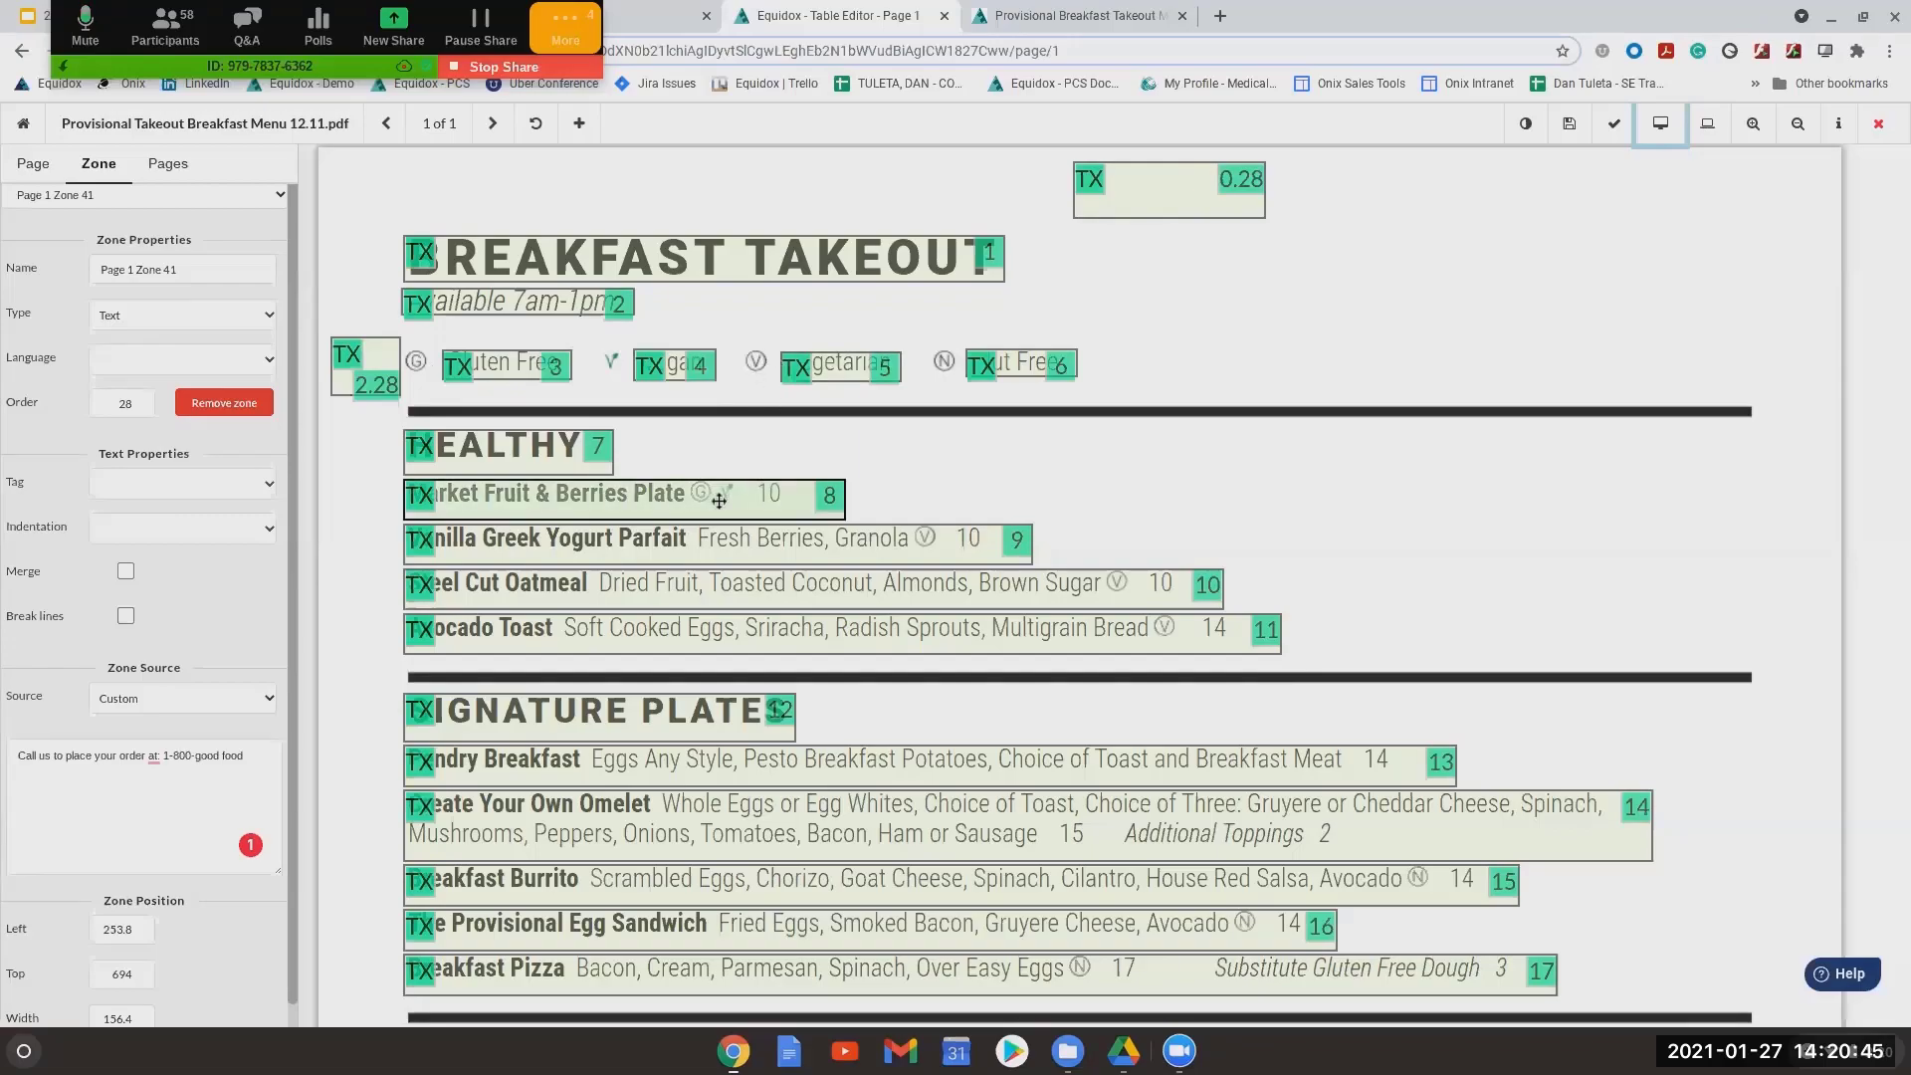
Highlight the Market Fruit & Berries Plate line in the page preview to examine its dietary information, returning to the zone editor
click(1000, 16)
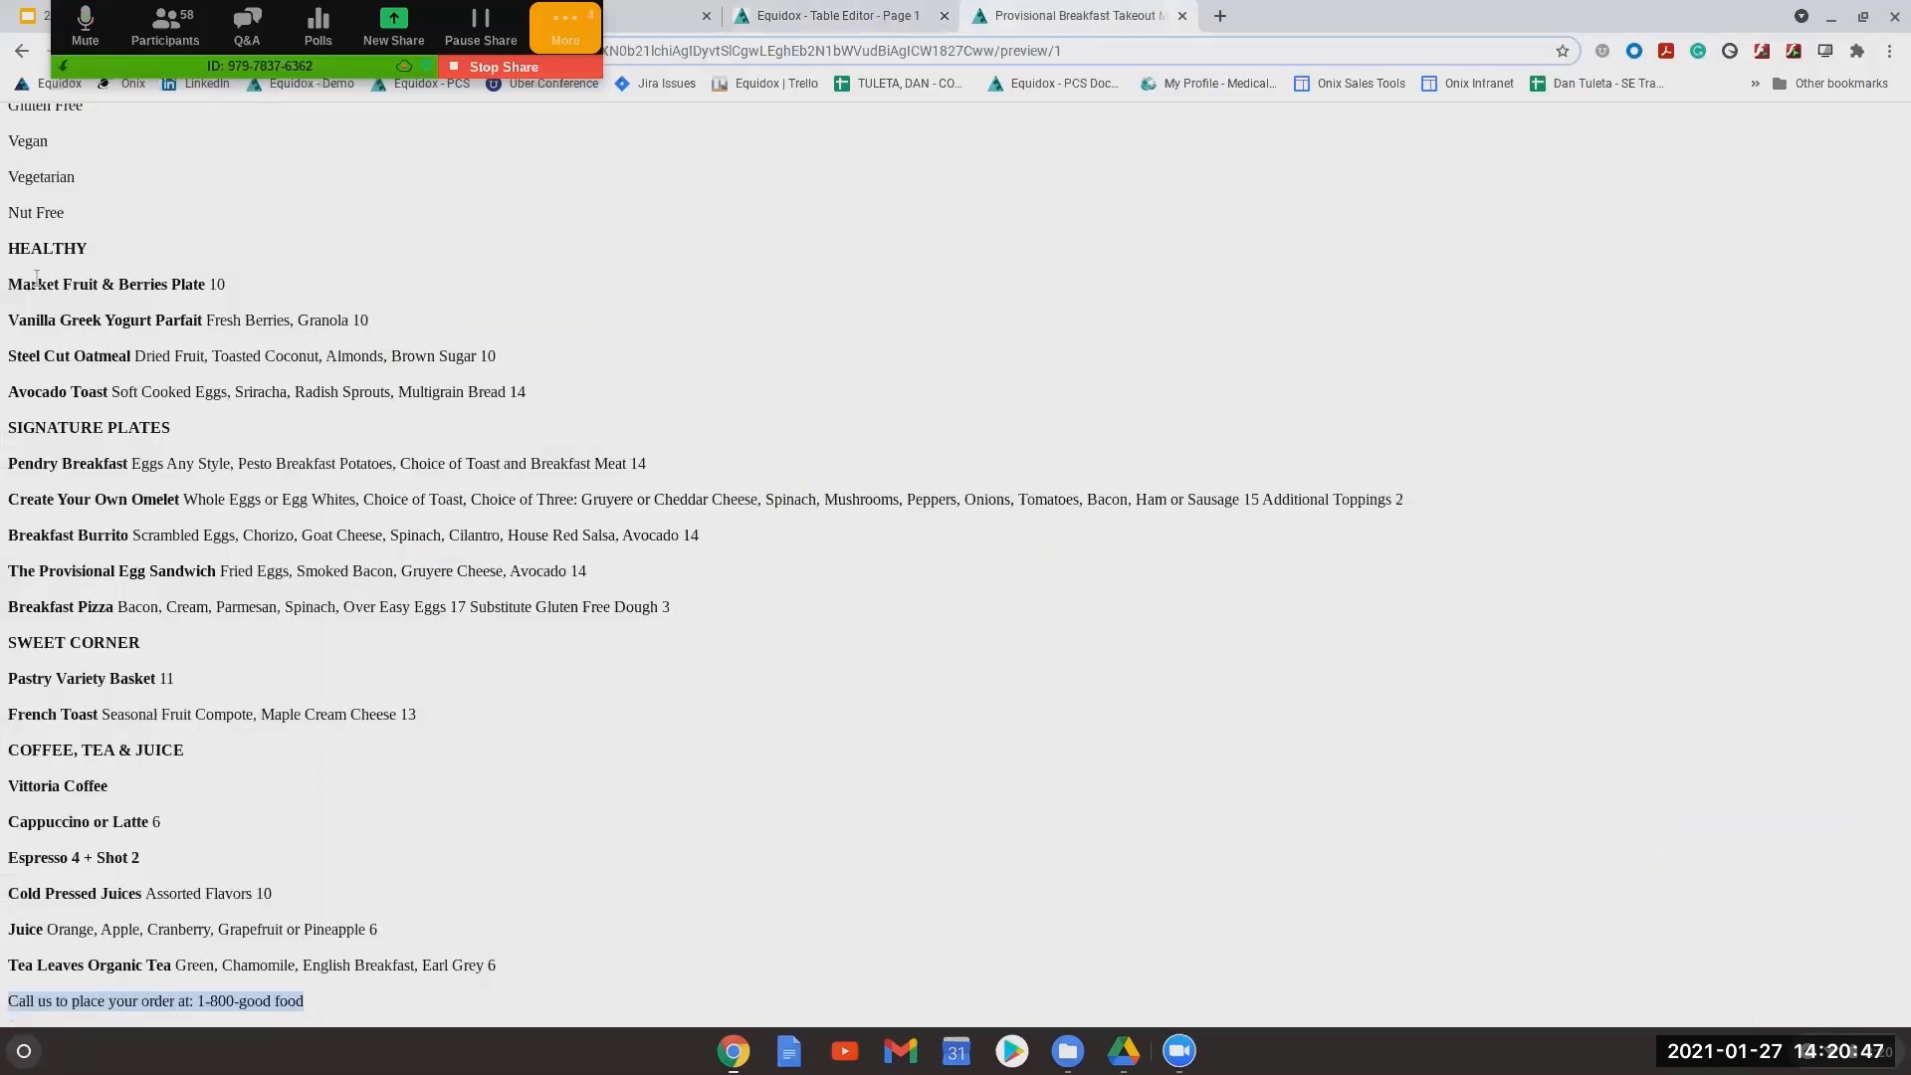
drag(9, 284, 241, 287)
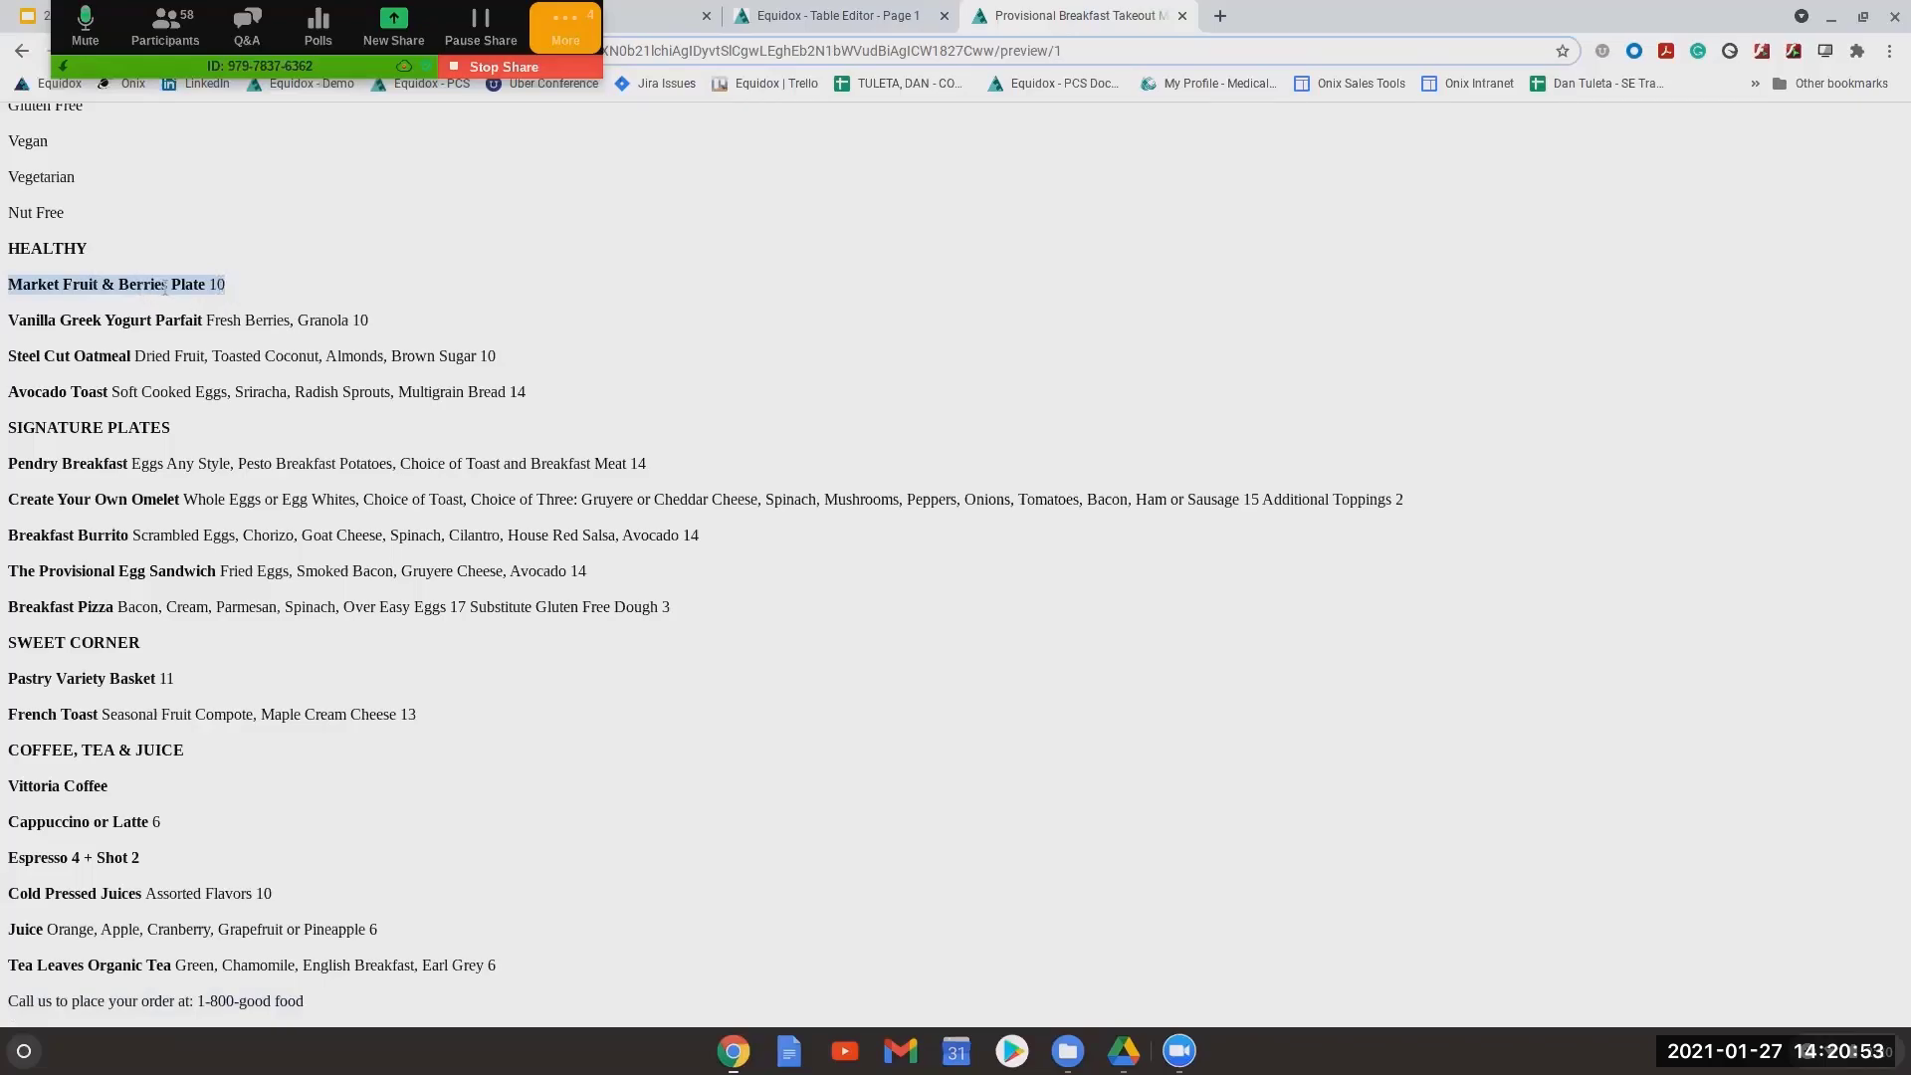
click(801, 18)
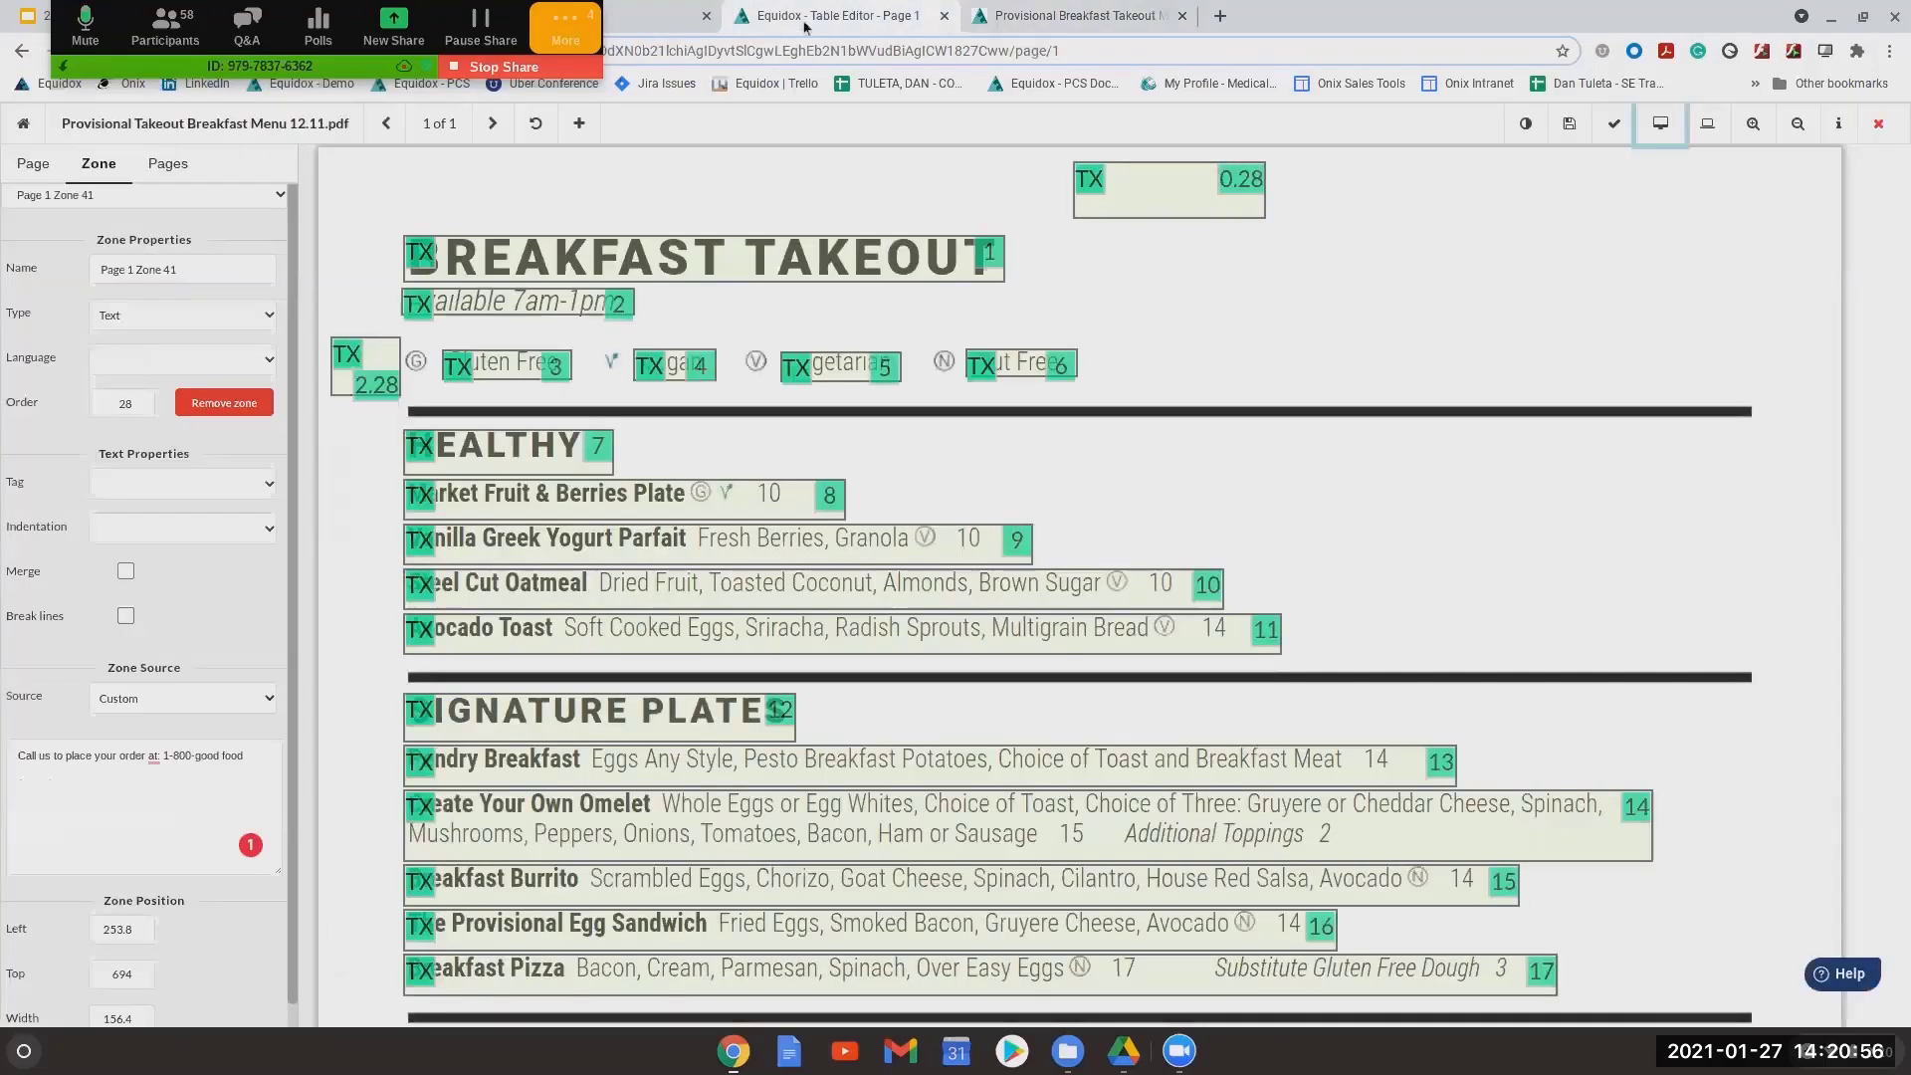
Set the Market Fruit & Berries Plate zone's source to Actual Text and insert ": (gluten-free and a vegan dish)" before the price
click(597, 503)
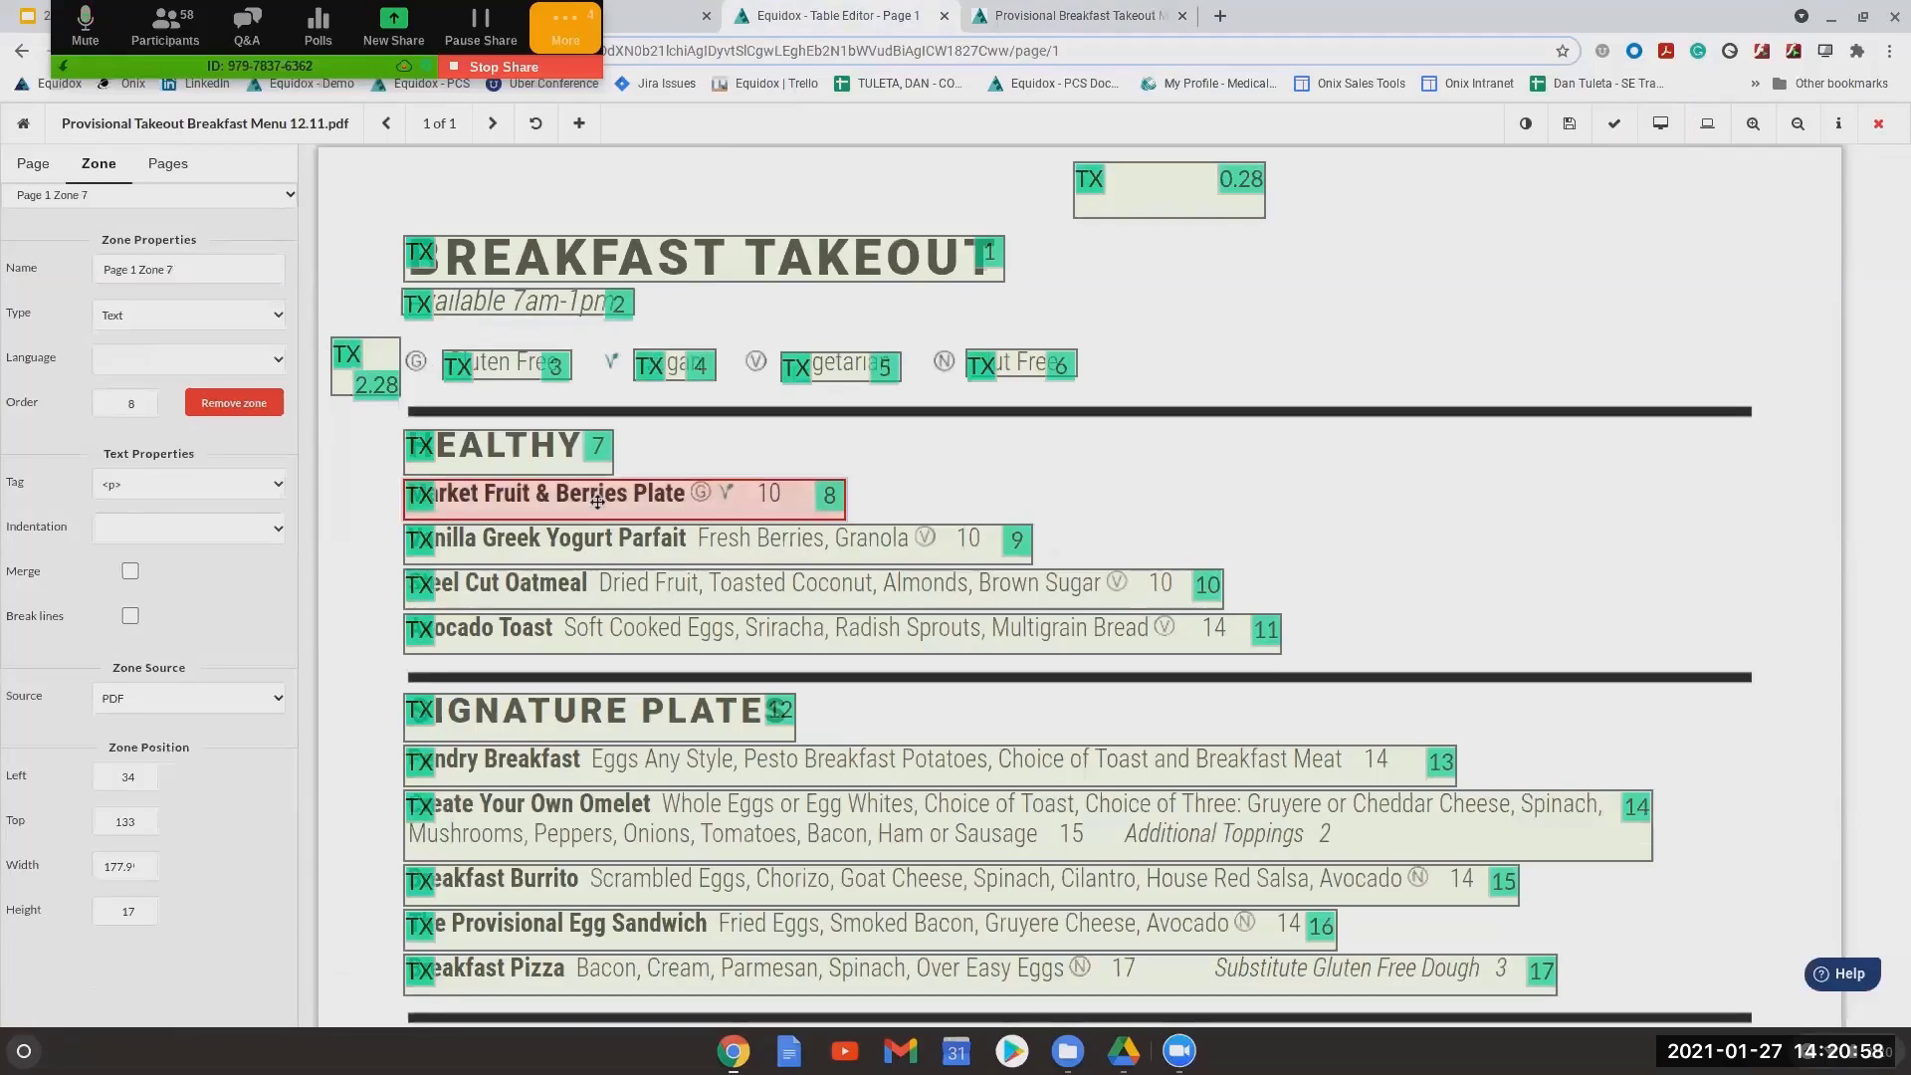
click(261, 699)
click(174, 763)
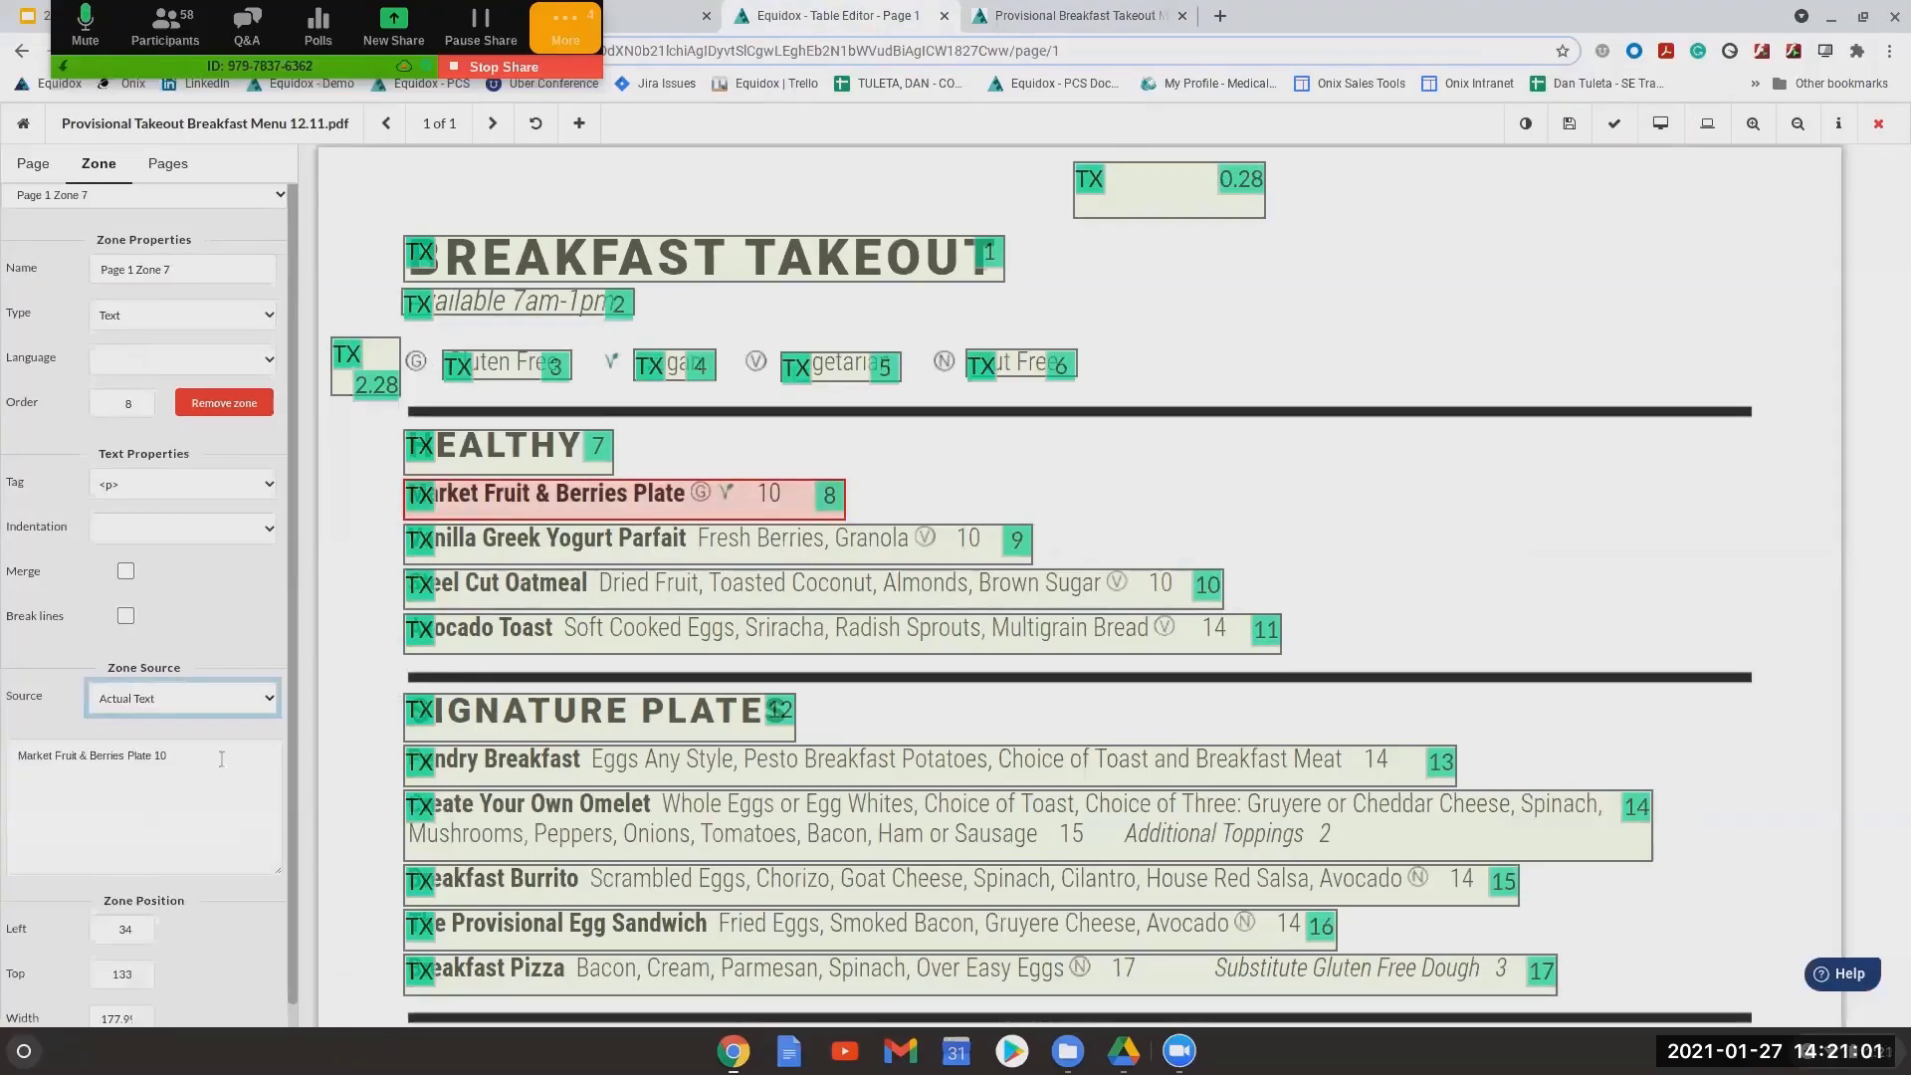
click(152, 753)
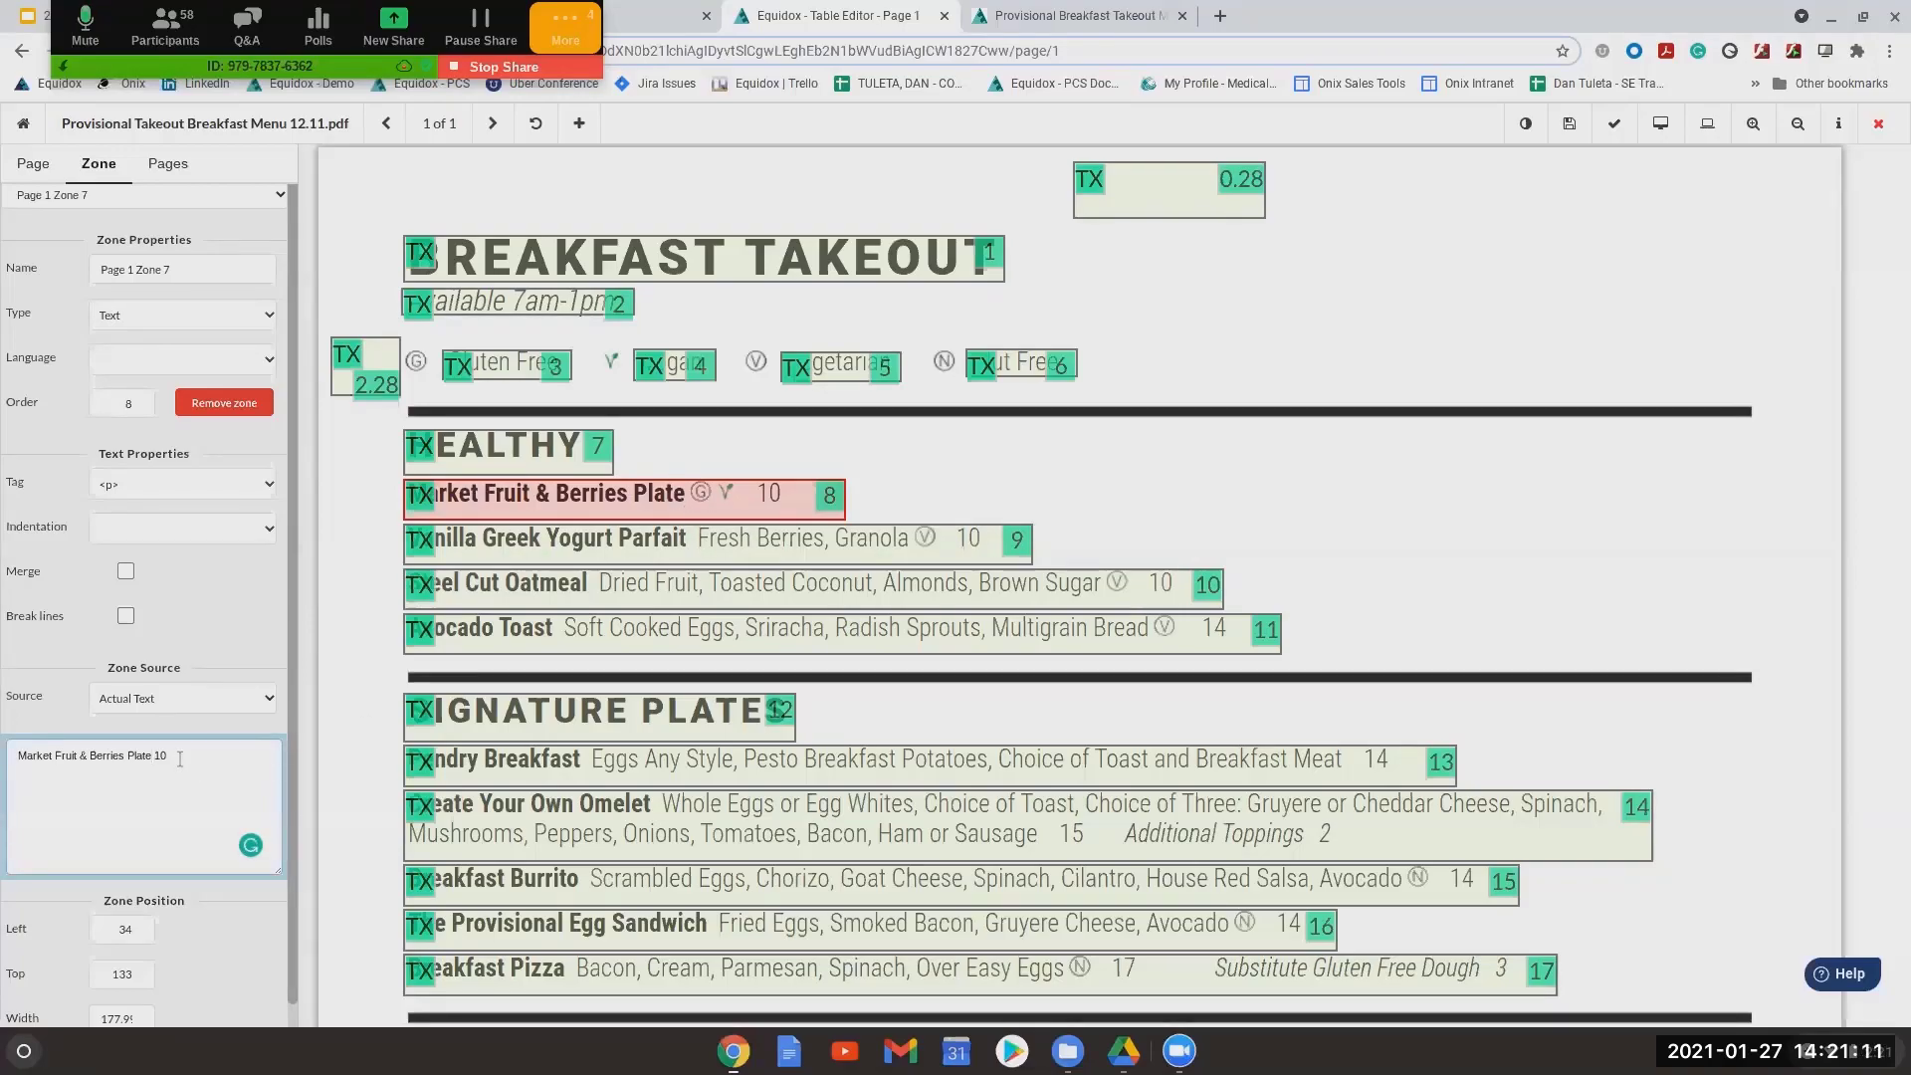
text(: (gluten free and a vegan dish))
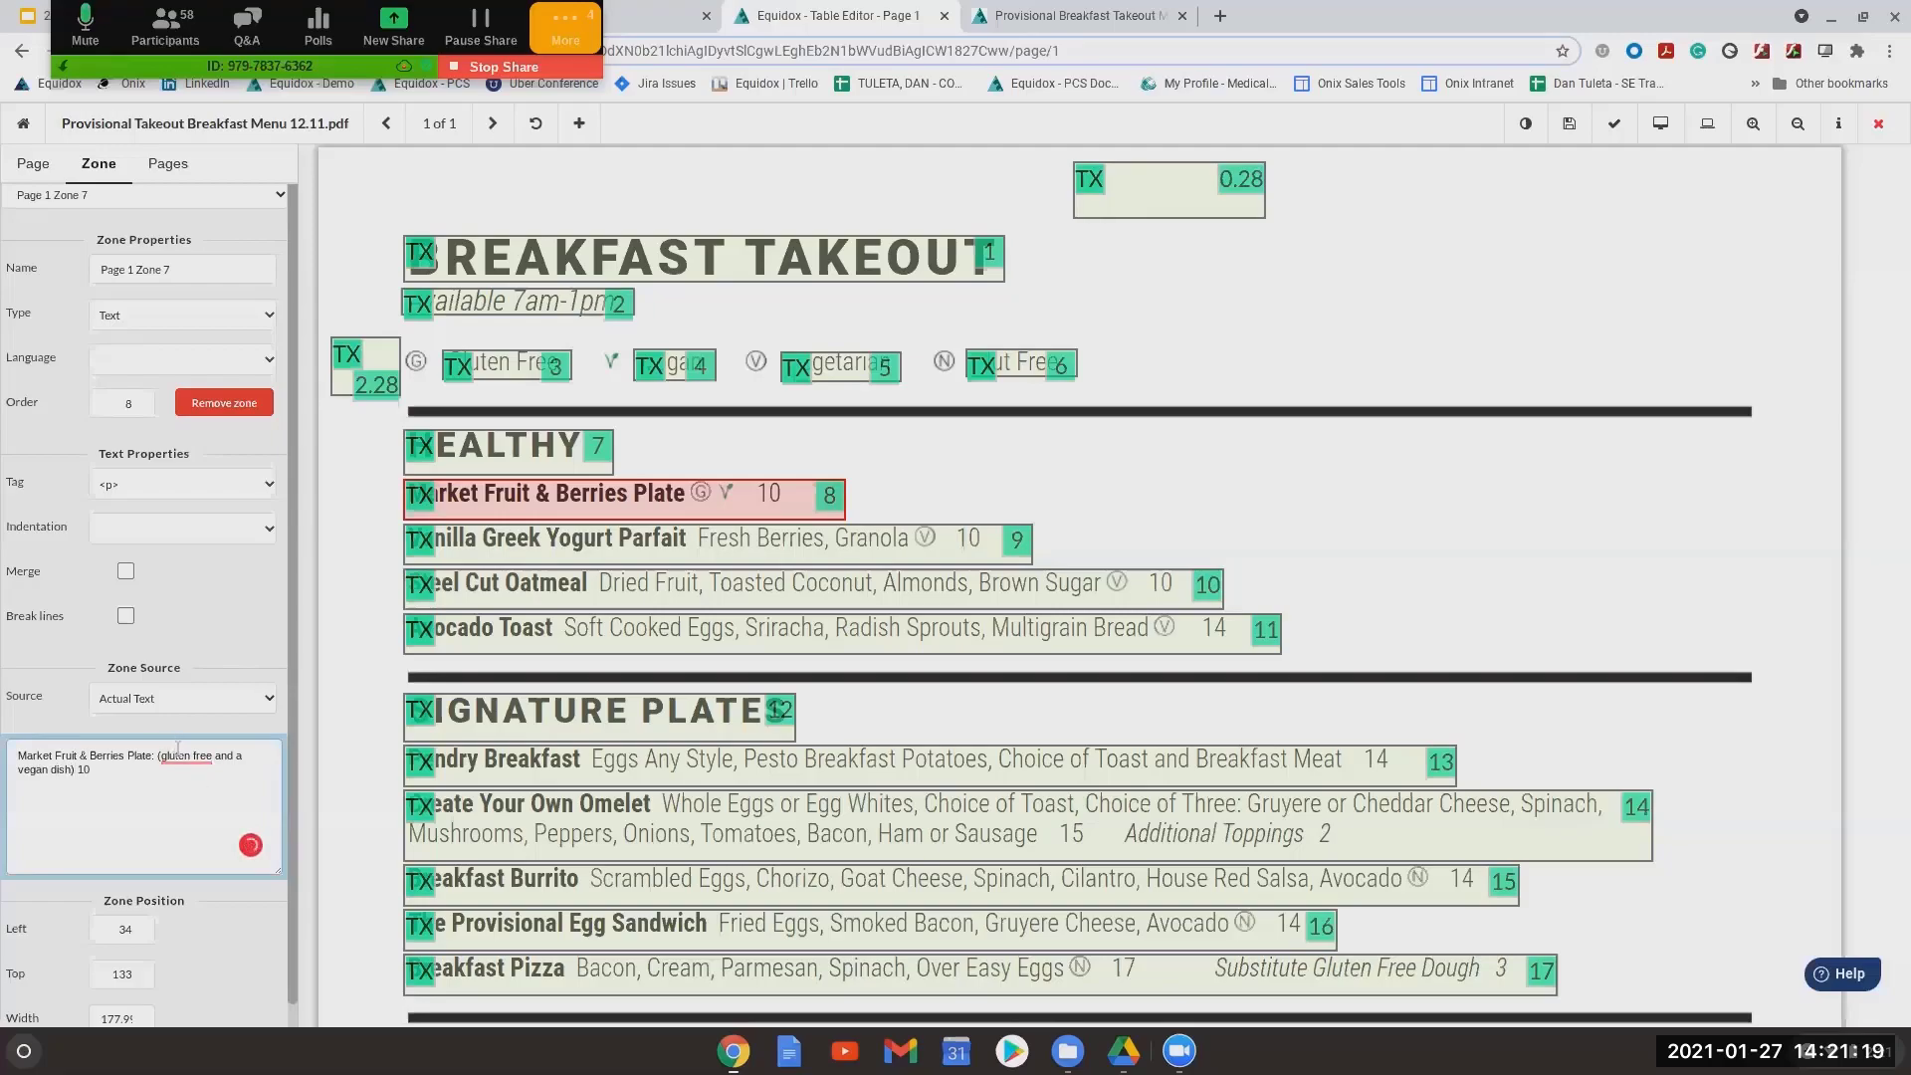
mouse_move(181, 755)
click(204, 796)
drag(157, 756, 77, 773)
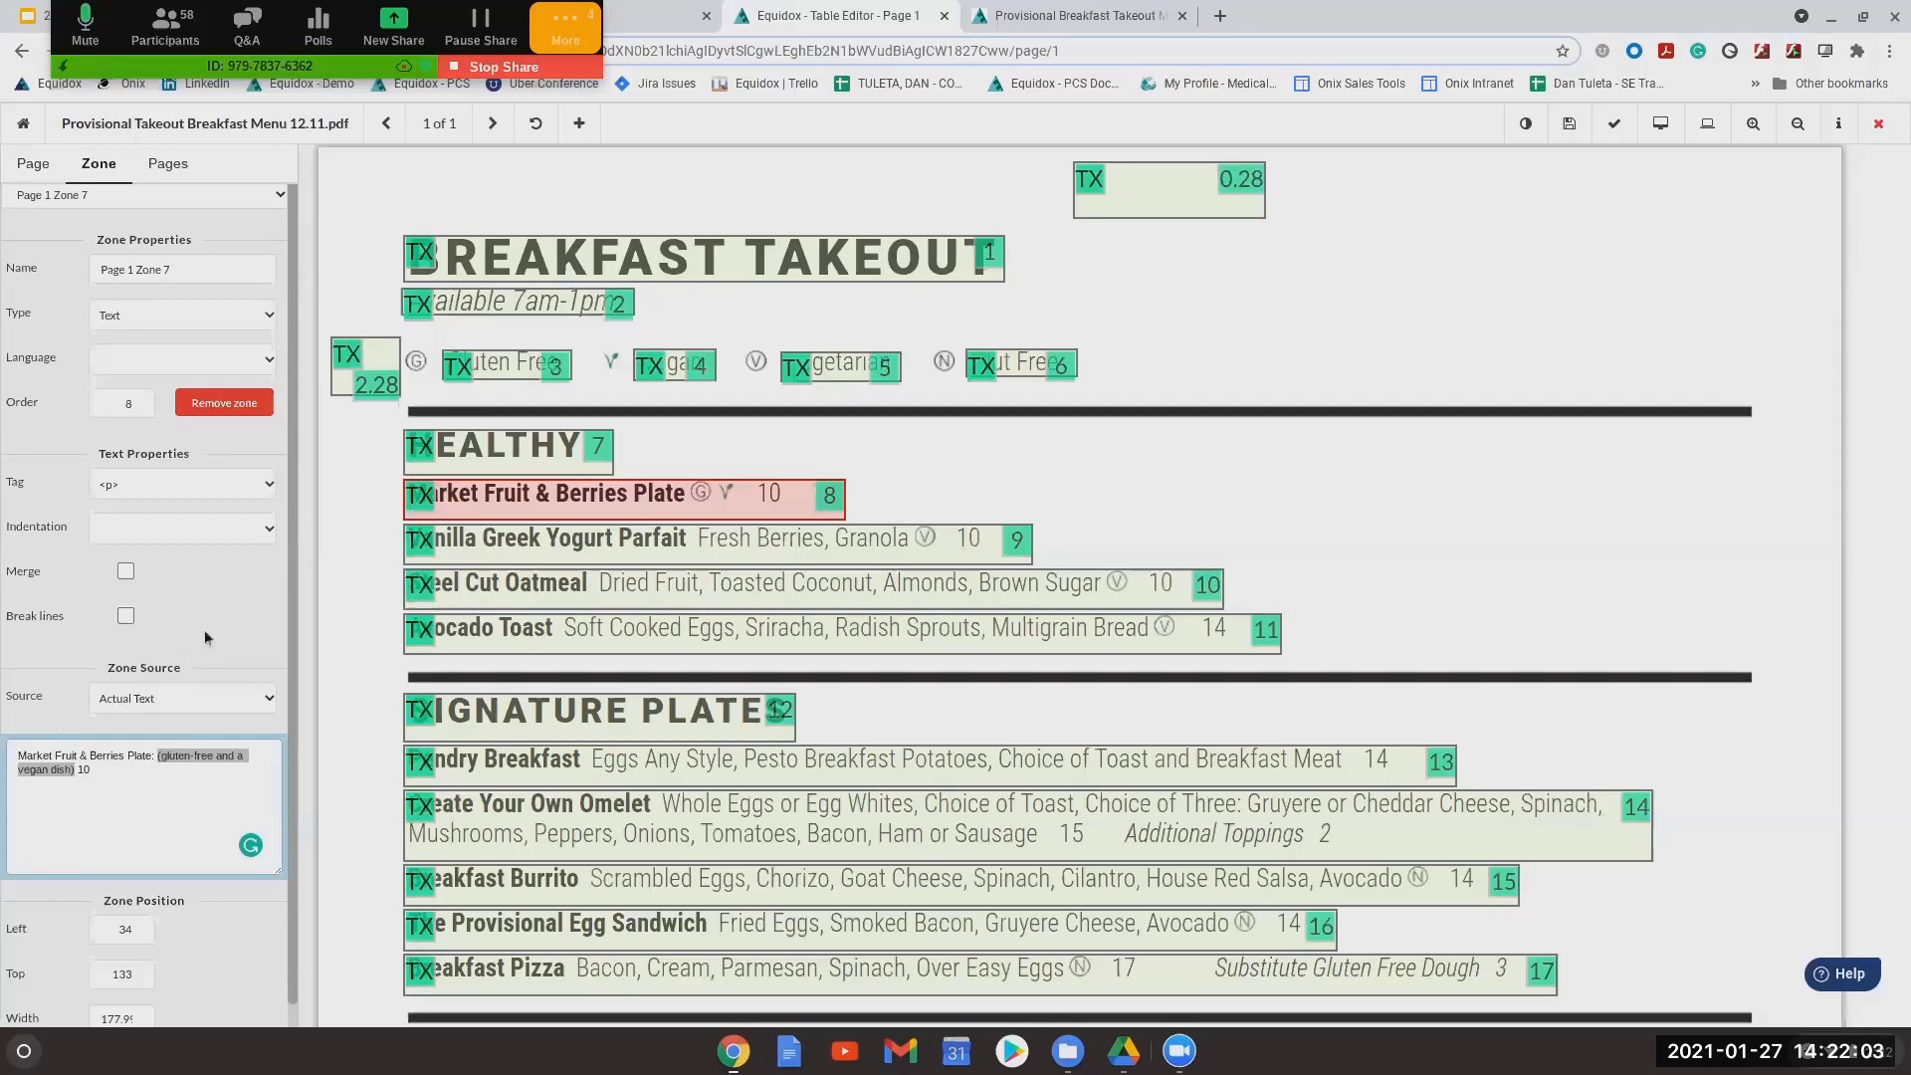
Insert a dollar sign before the price in the Market Fruit & Berries Plate zone's actual text
click(983, 549)
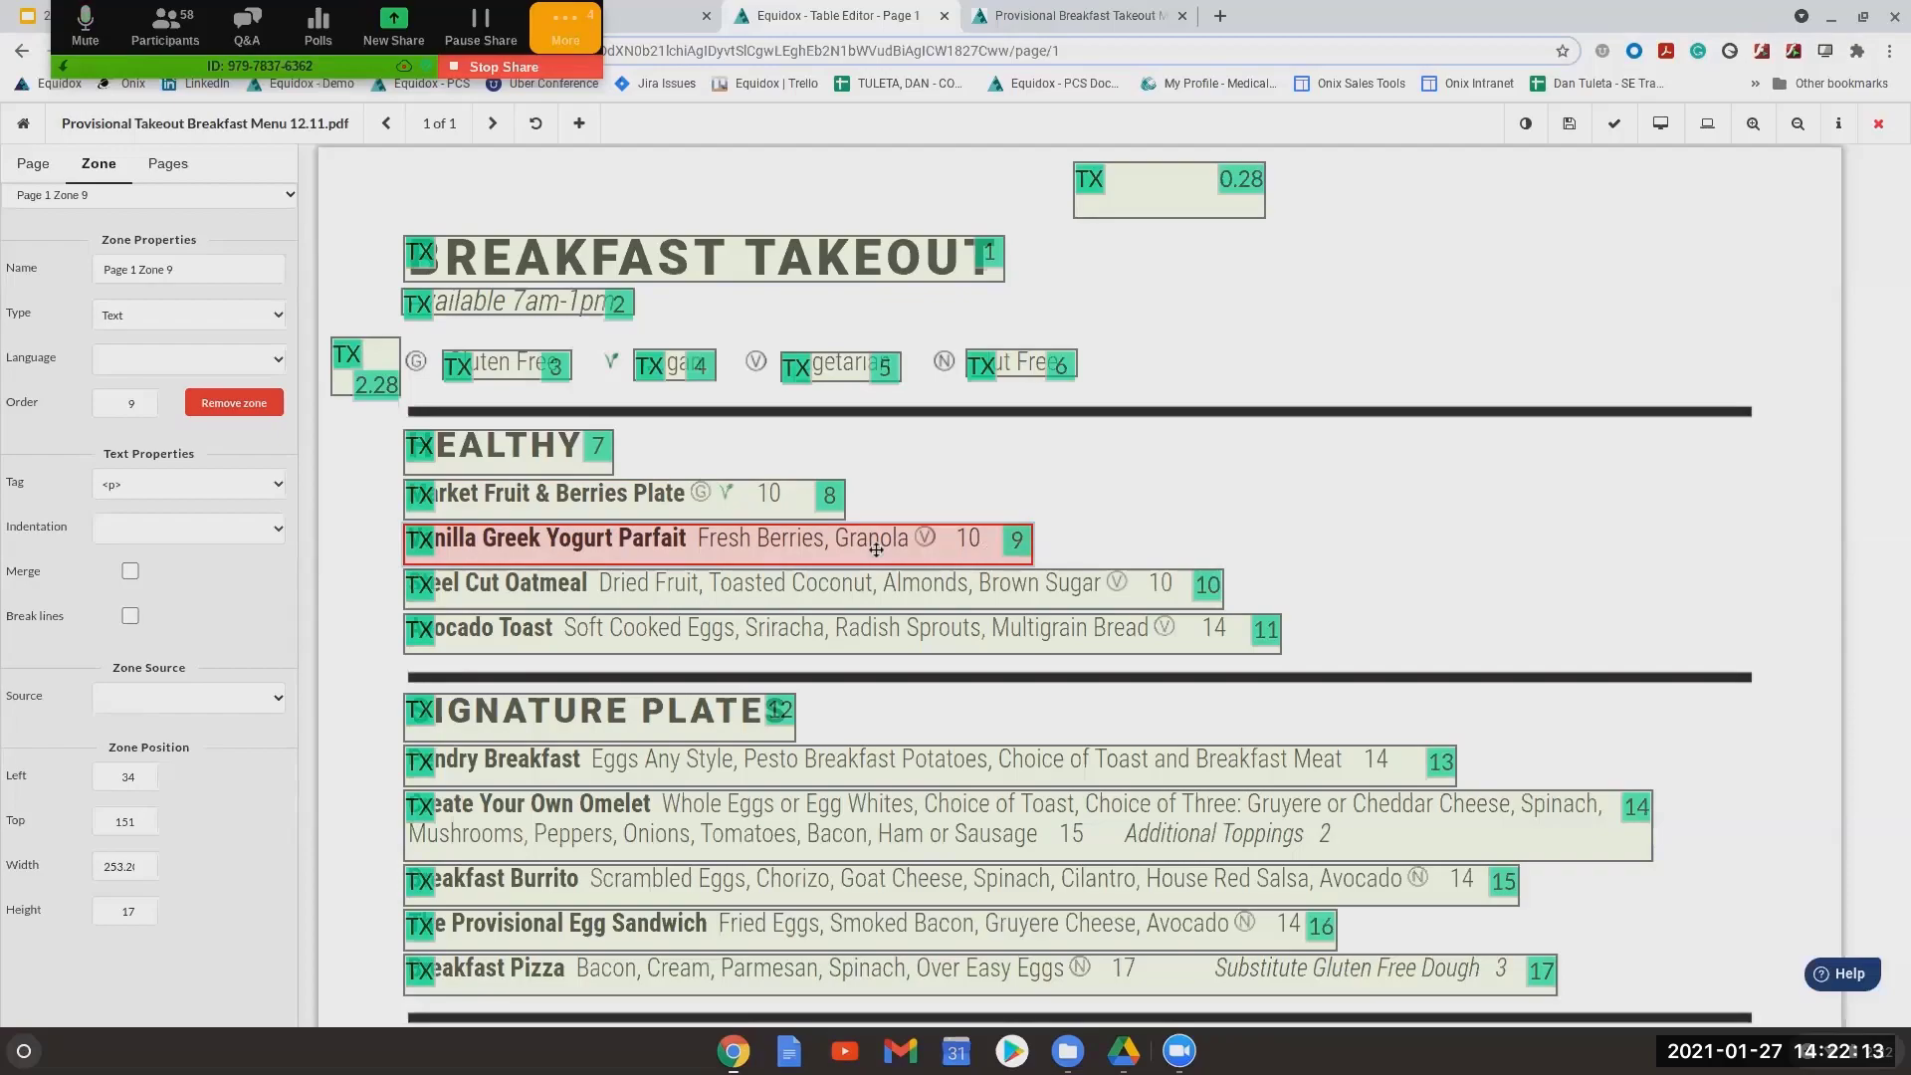
click(652, 492)
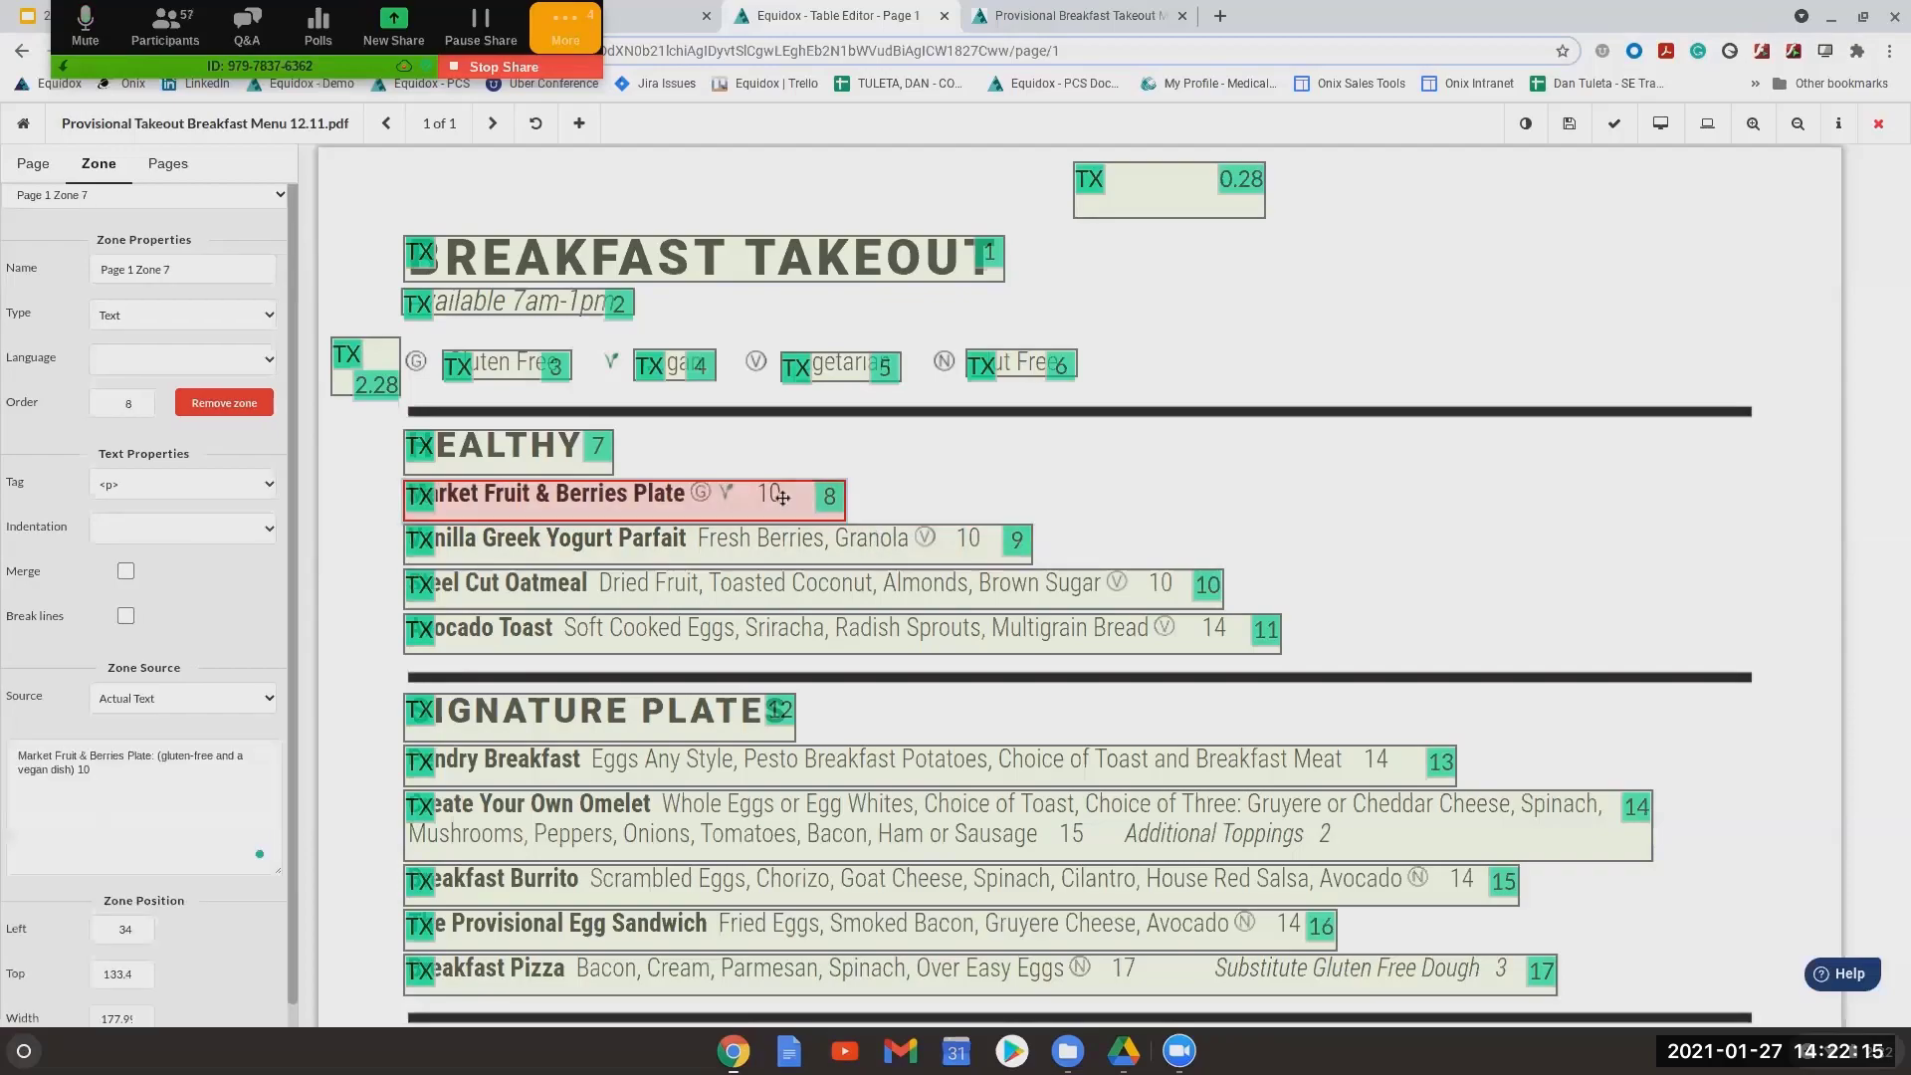
click(194, 749)
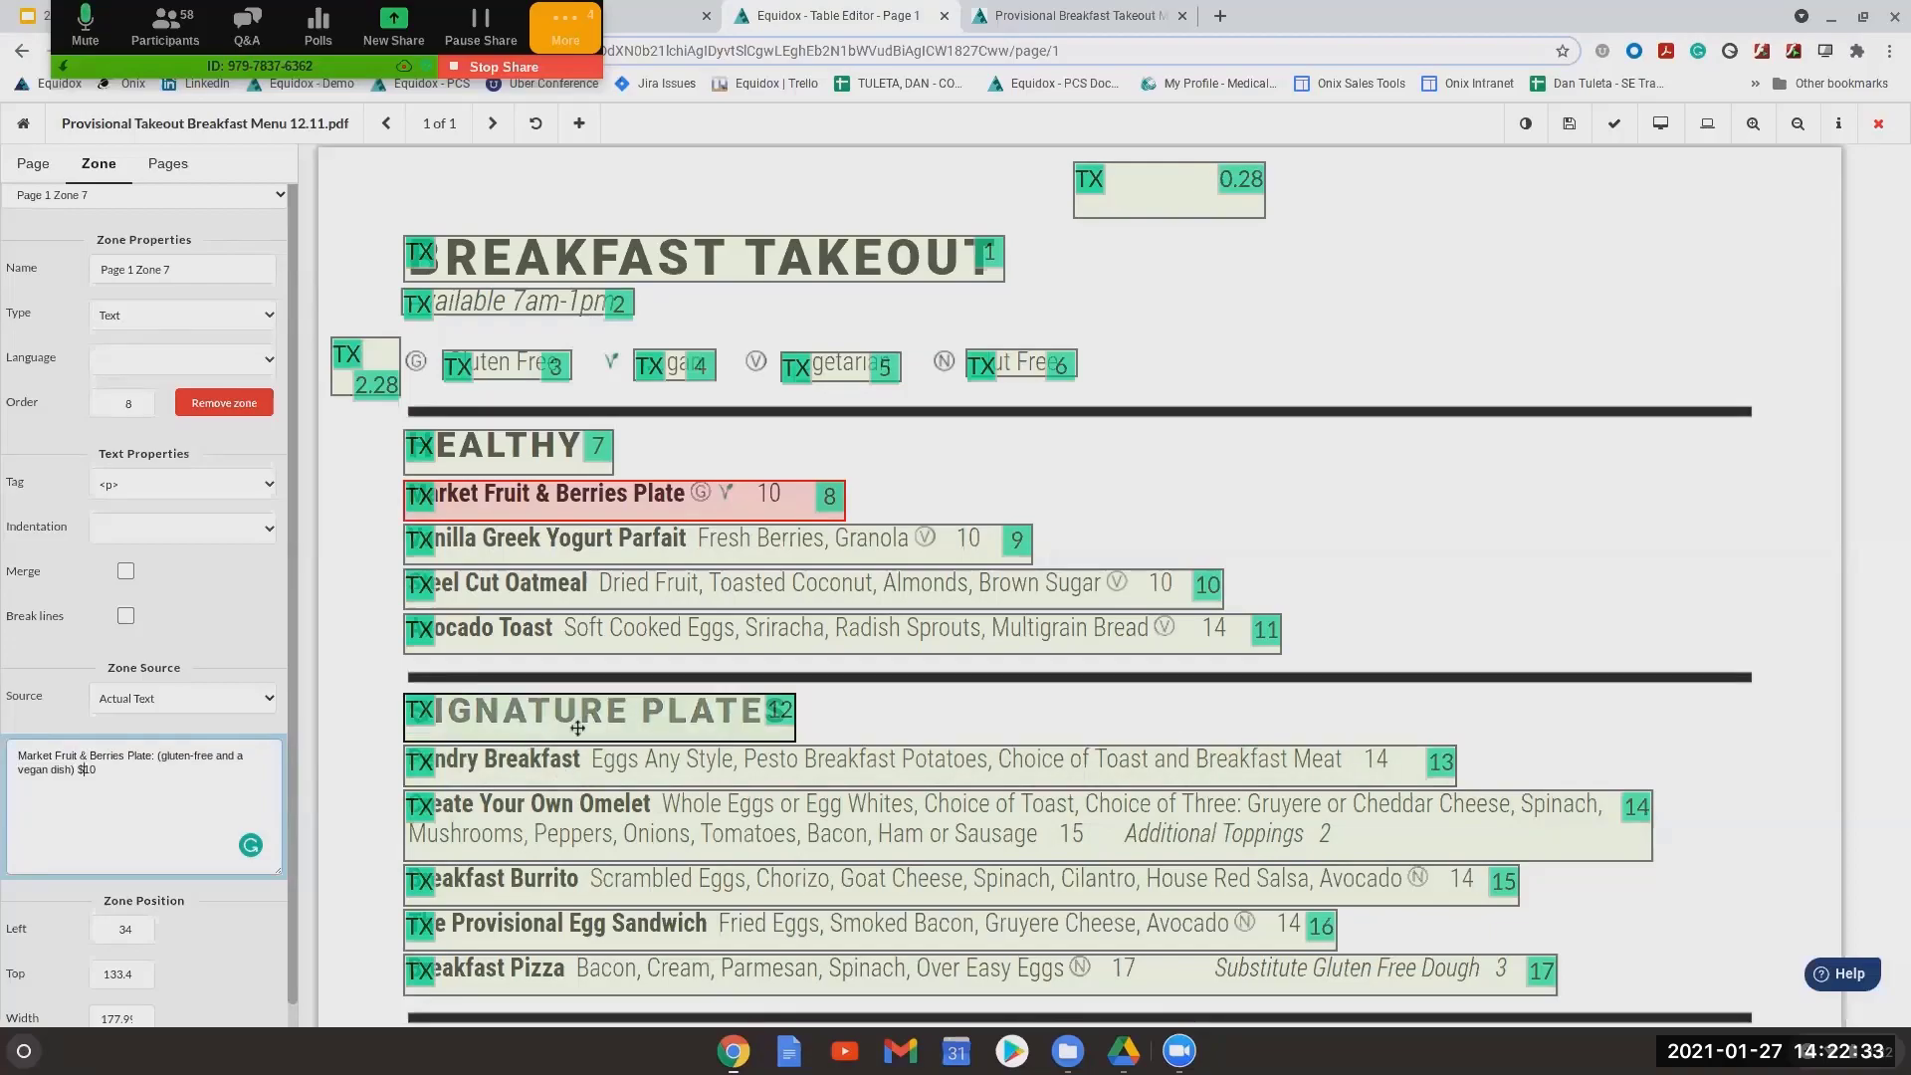
Set the source of the Create Your Own Omelet zone to Actual Text
scroll(944, 725, down, 2)
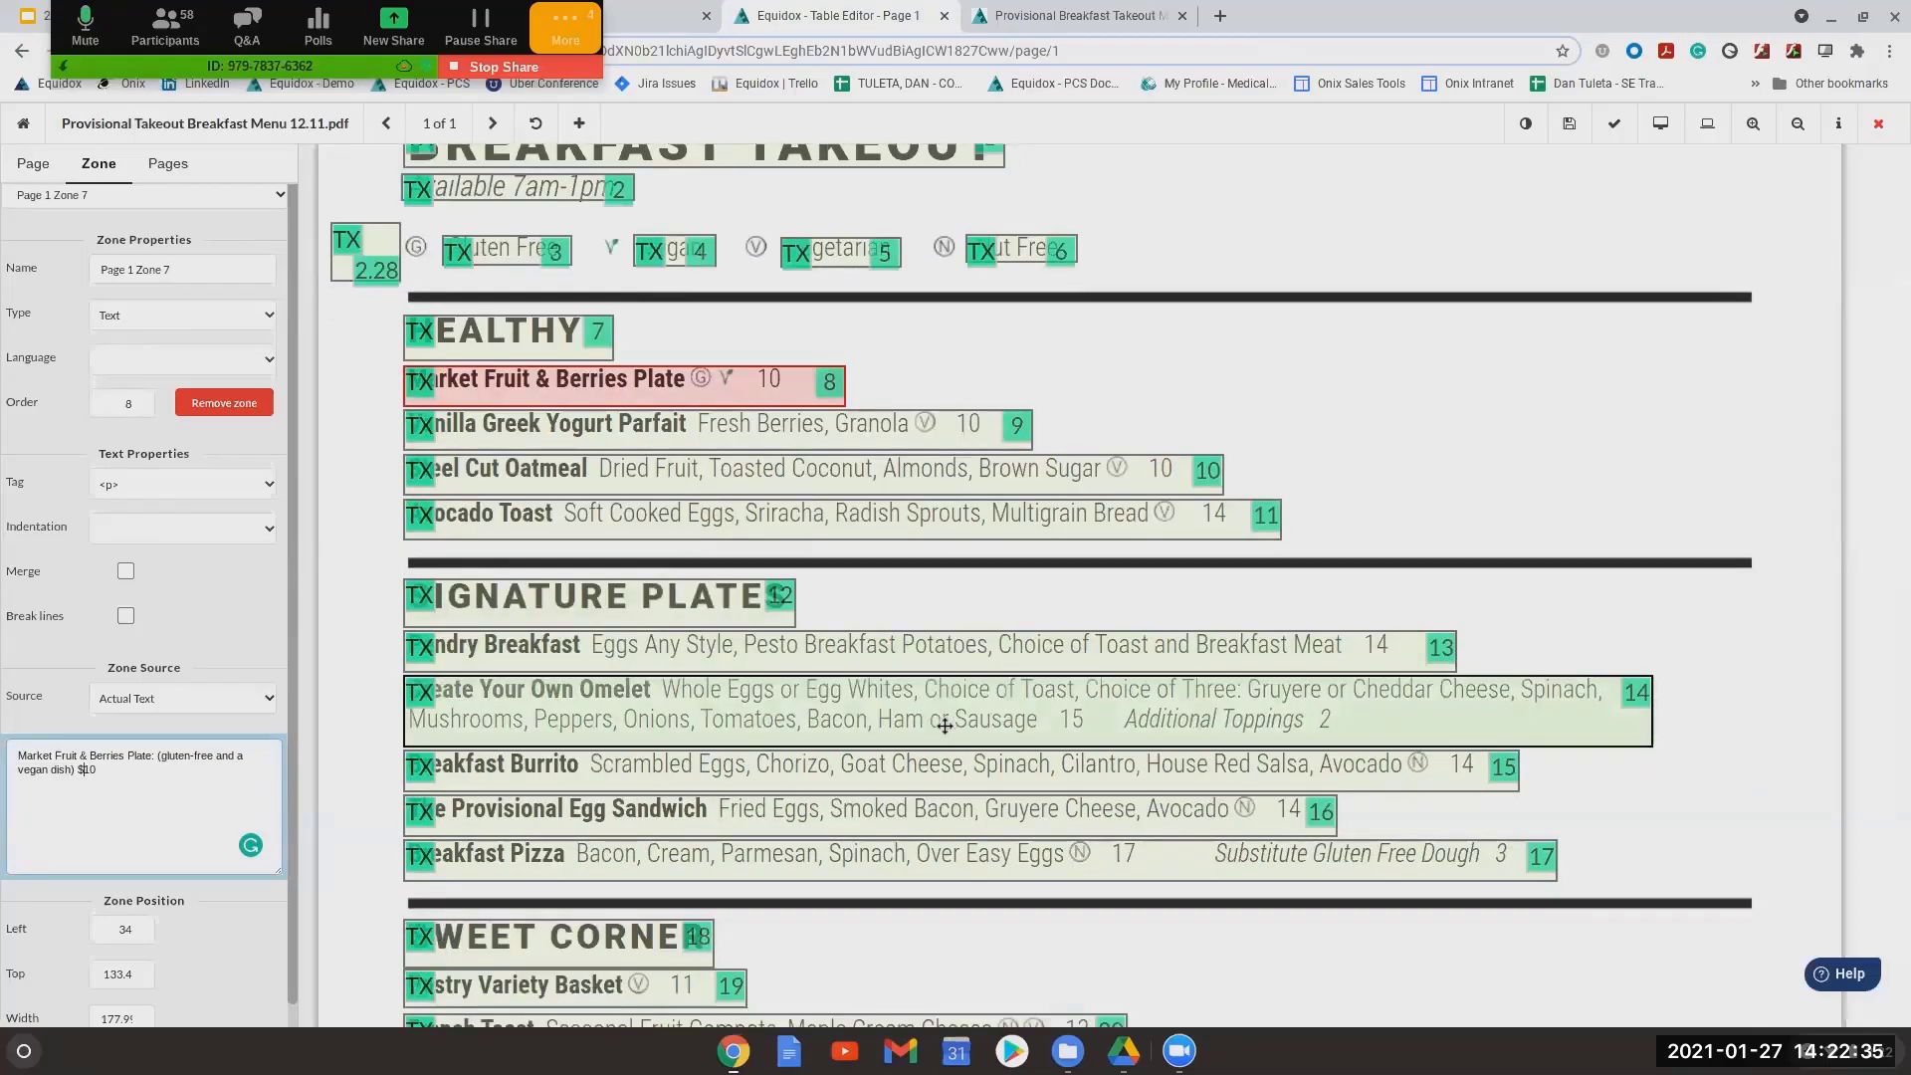
scroll(945, 726, down, 4)
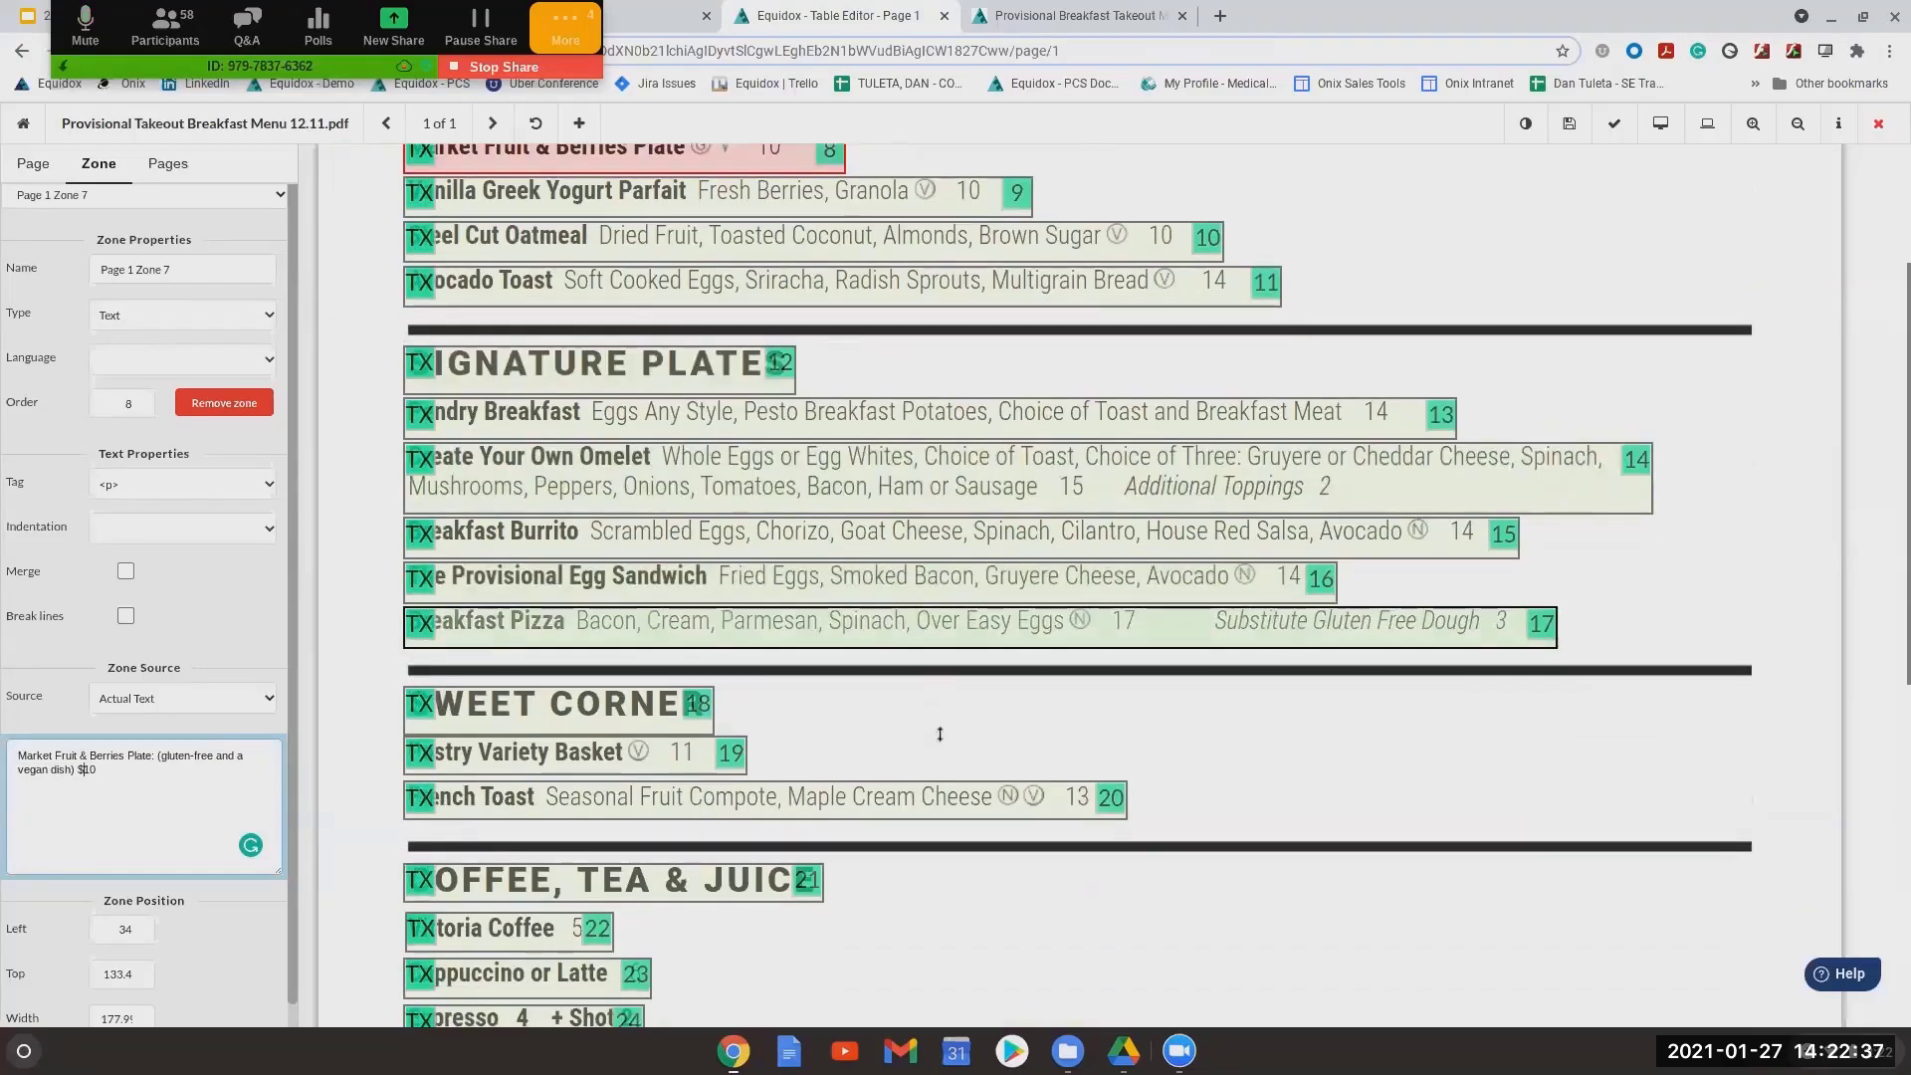
scroll(939, 733, down, 4)
scroll(935, 738, up, 5)
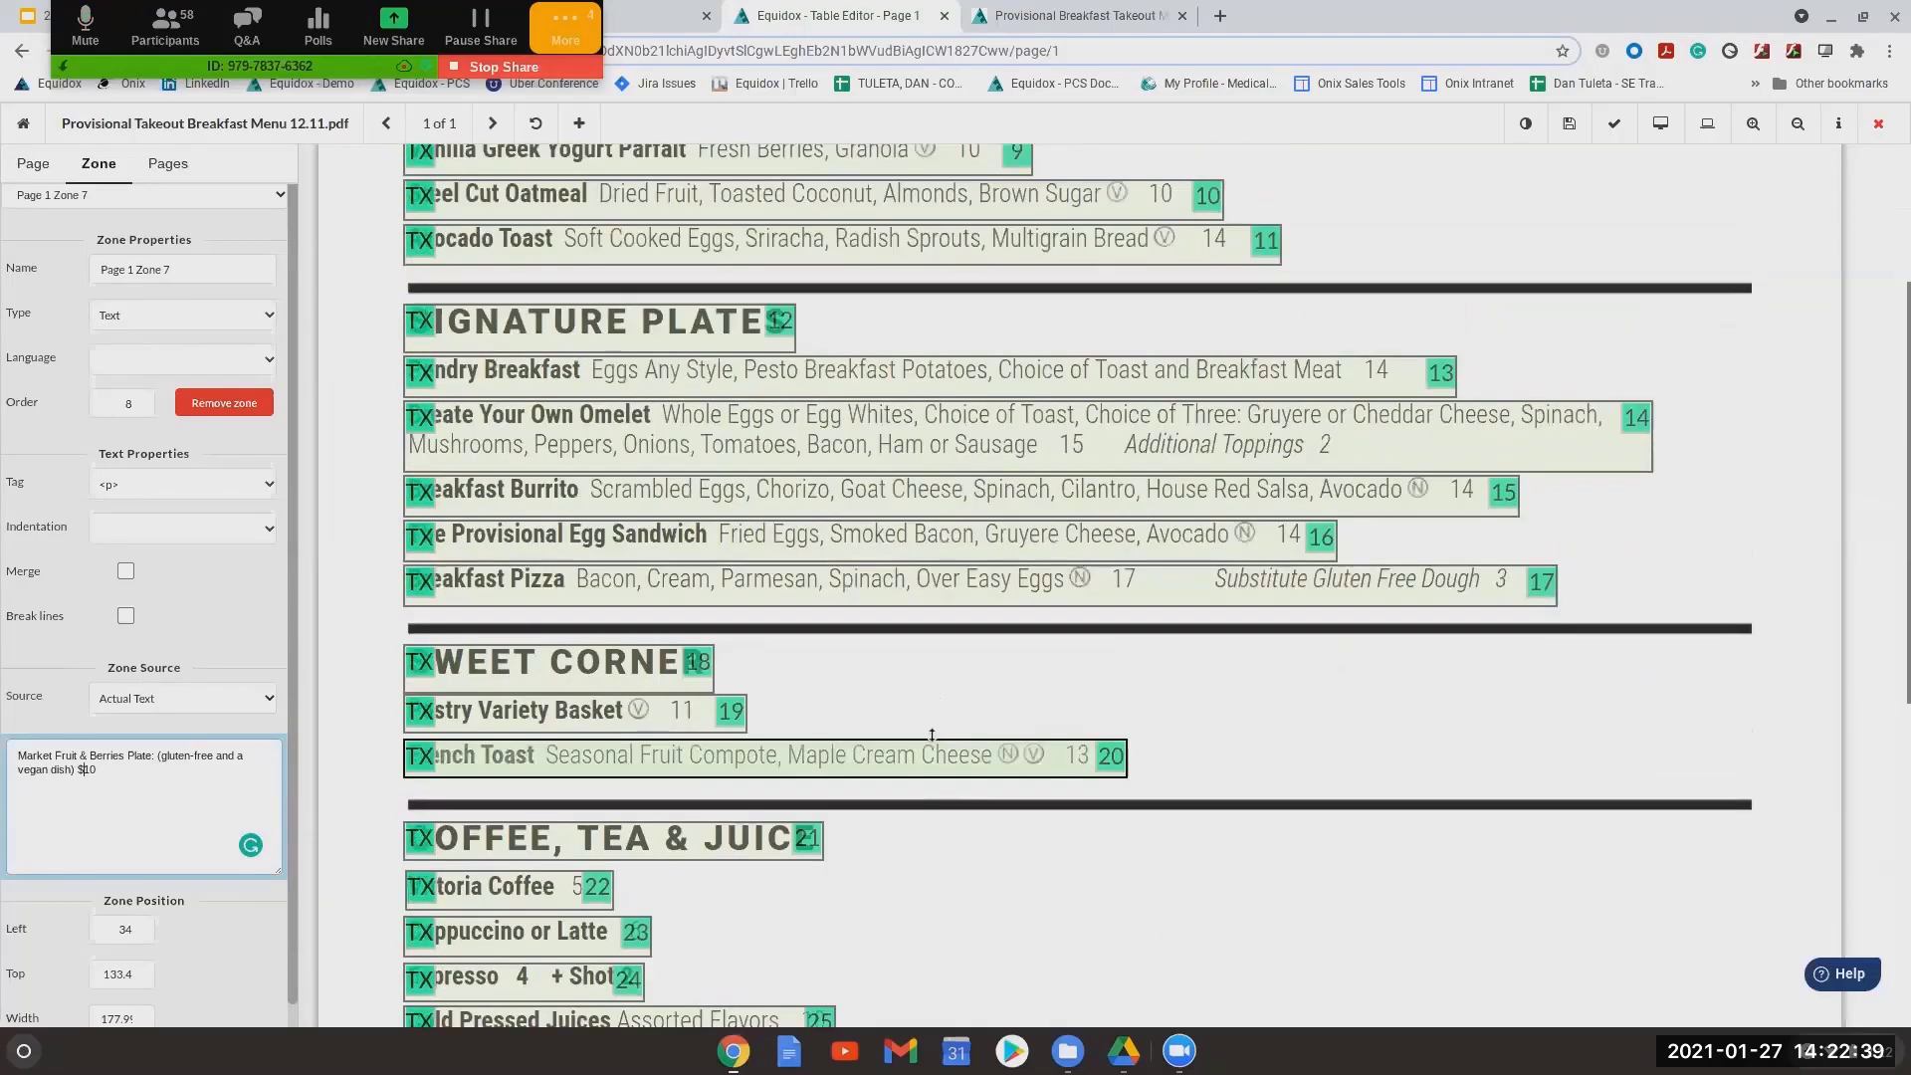
click(1296, 717)
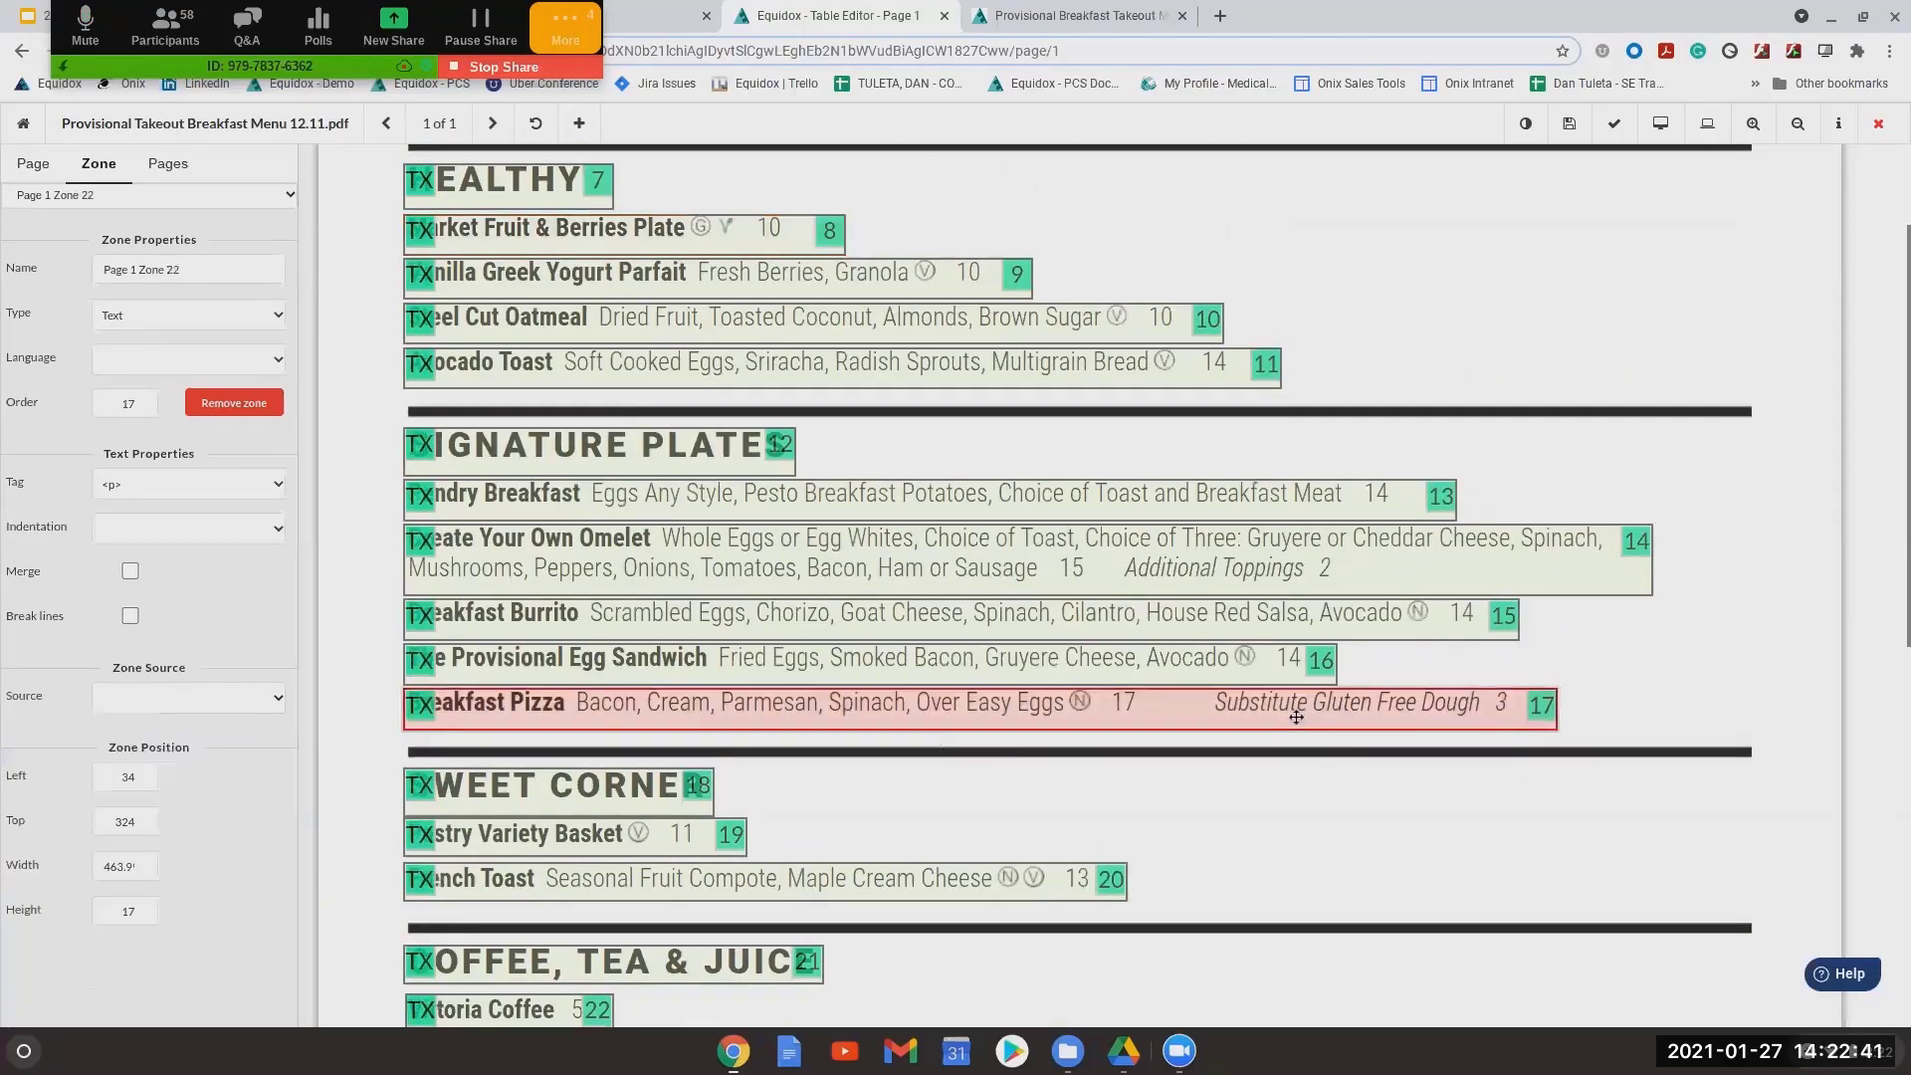
click(1318, 555)
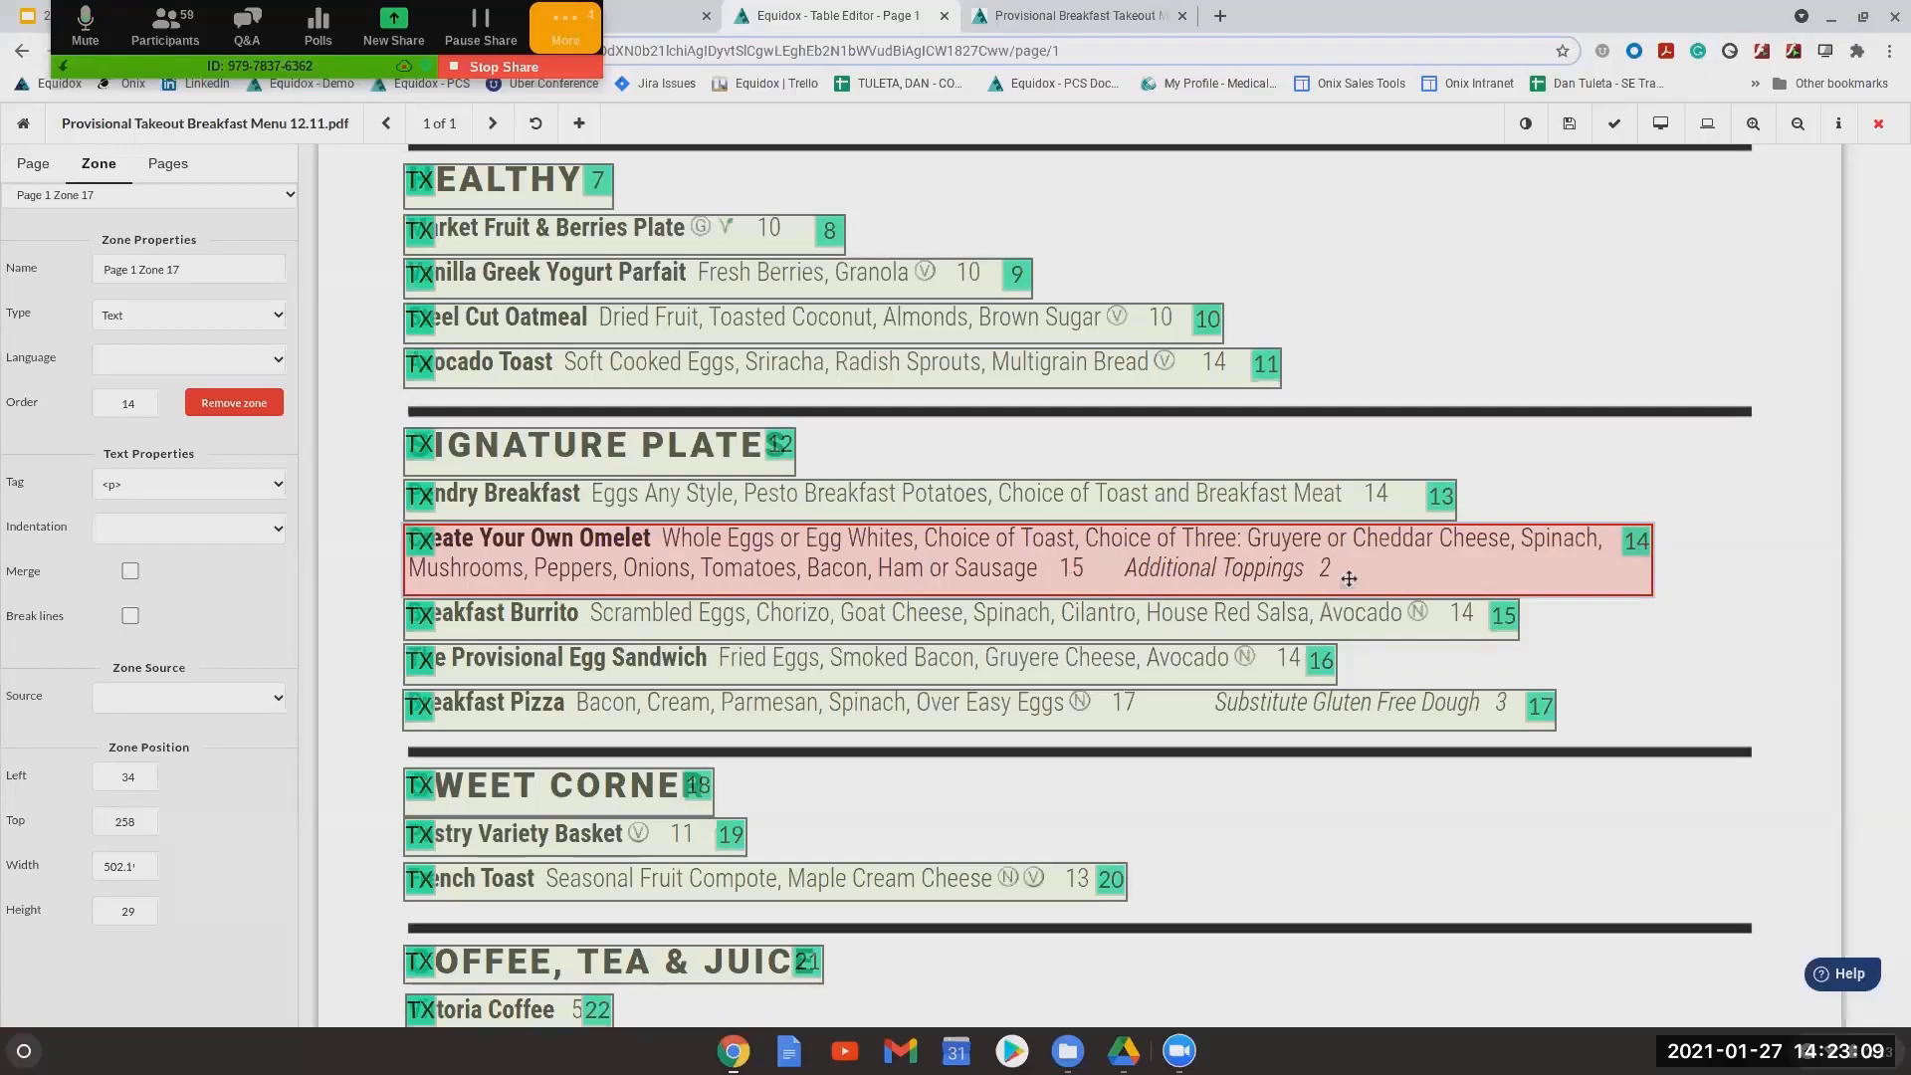
click(254, 698)
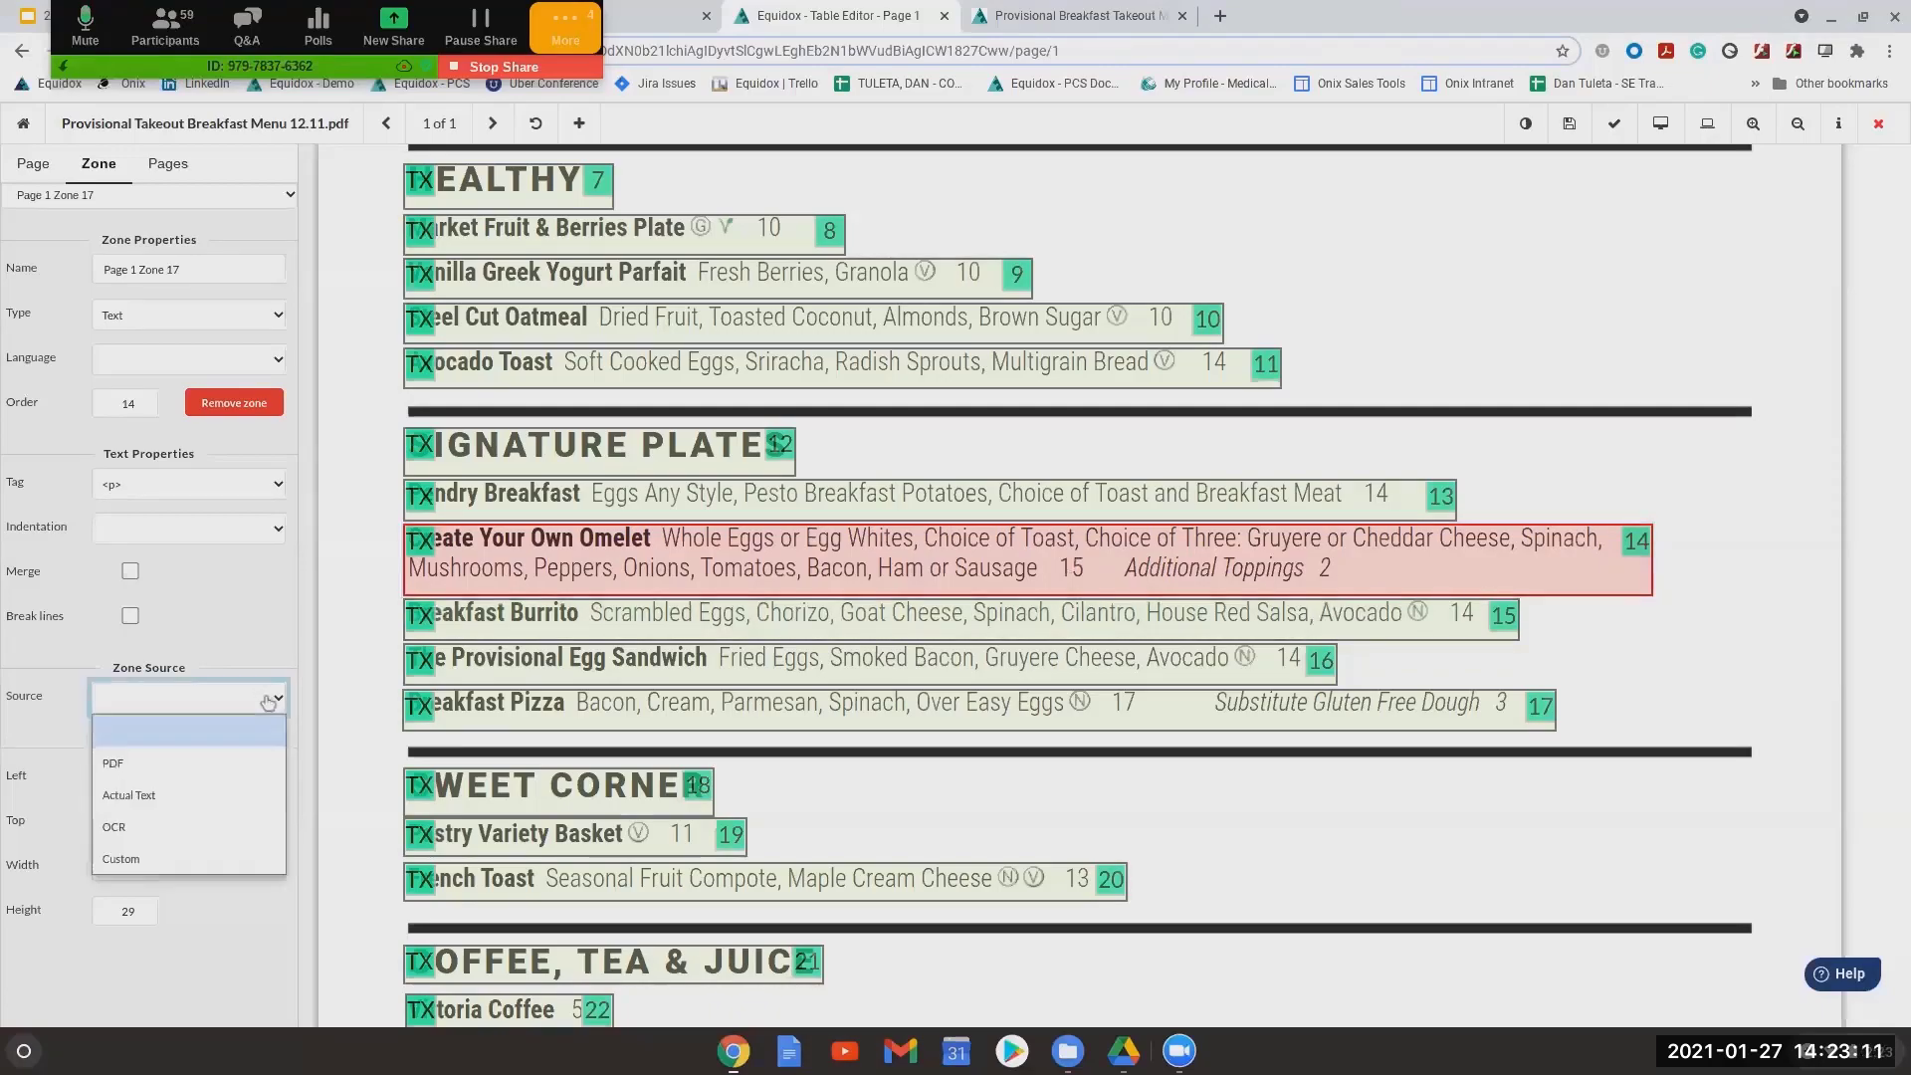
click(249, 794)
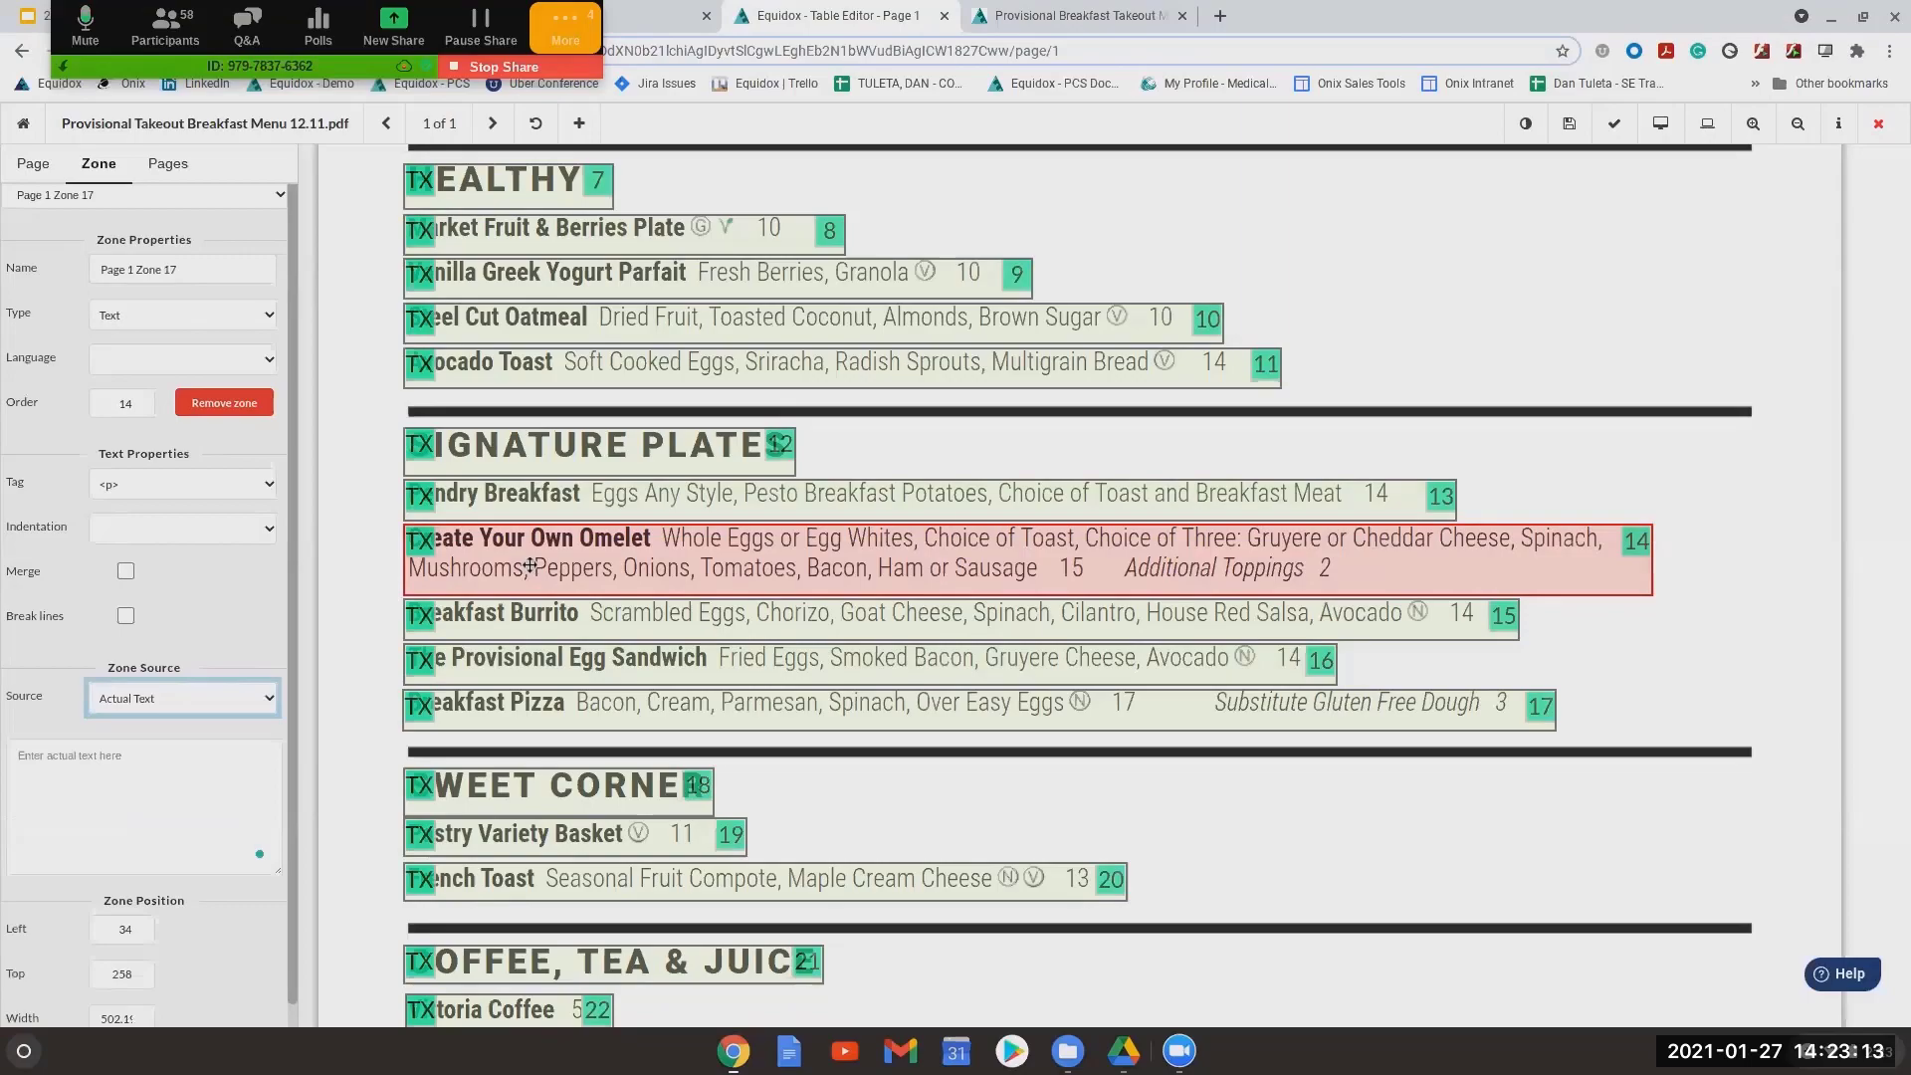
Copy the Create Your Own Omelet line from the page preview and paste it into the zone's actual text
click(1025, 16)
triple_click(774, 509)
right_click(775, 506)
click(805, 518)
click(786, 16)
click(170, 759)
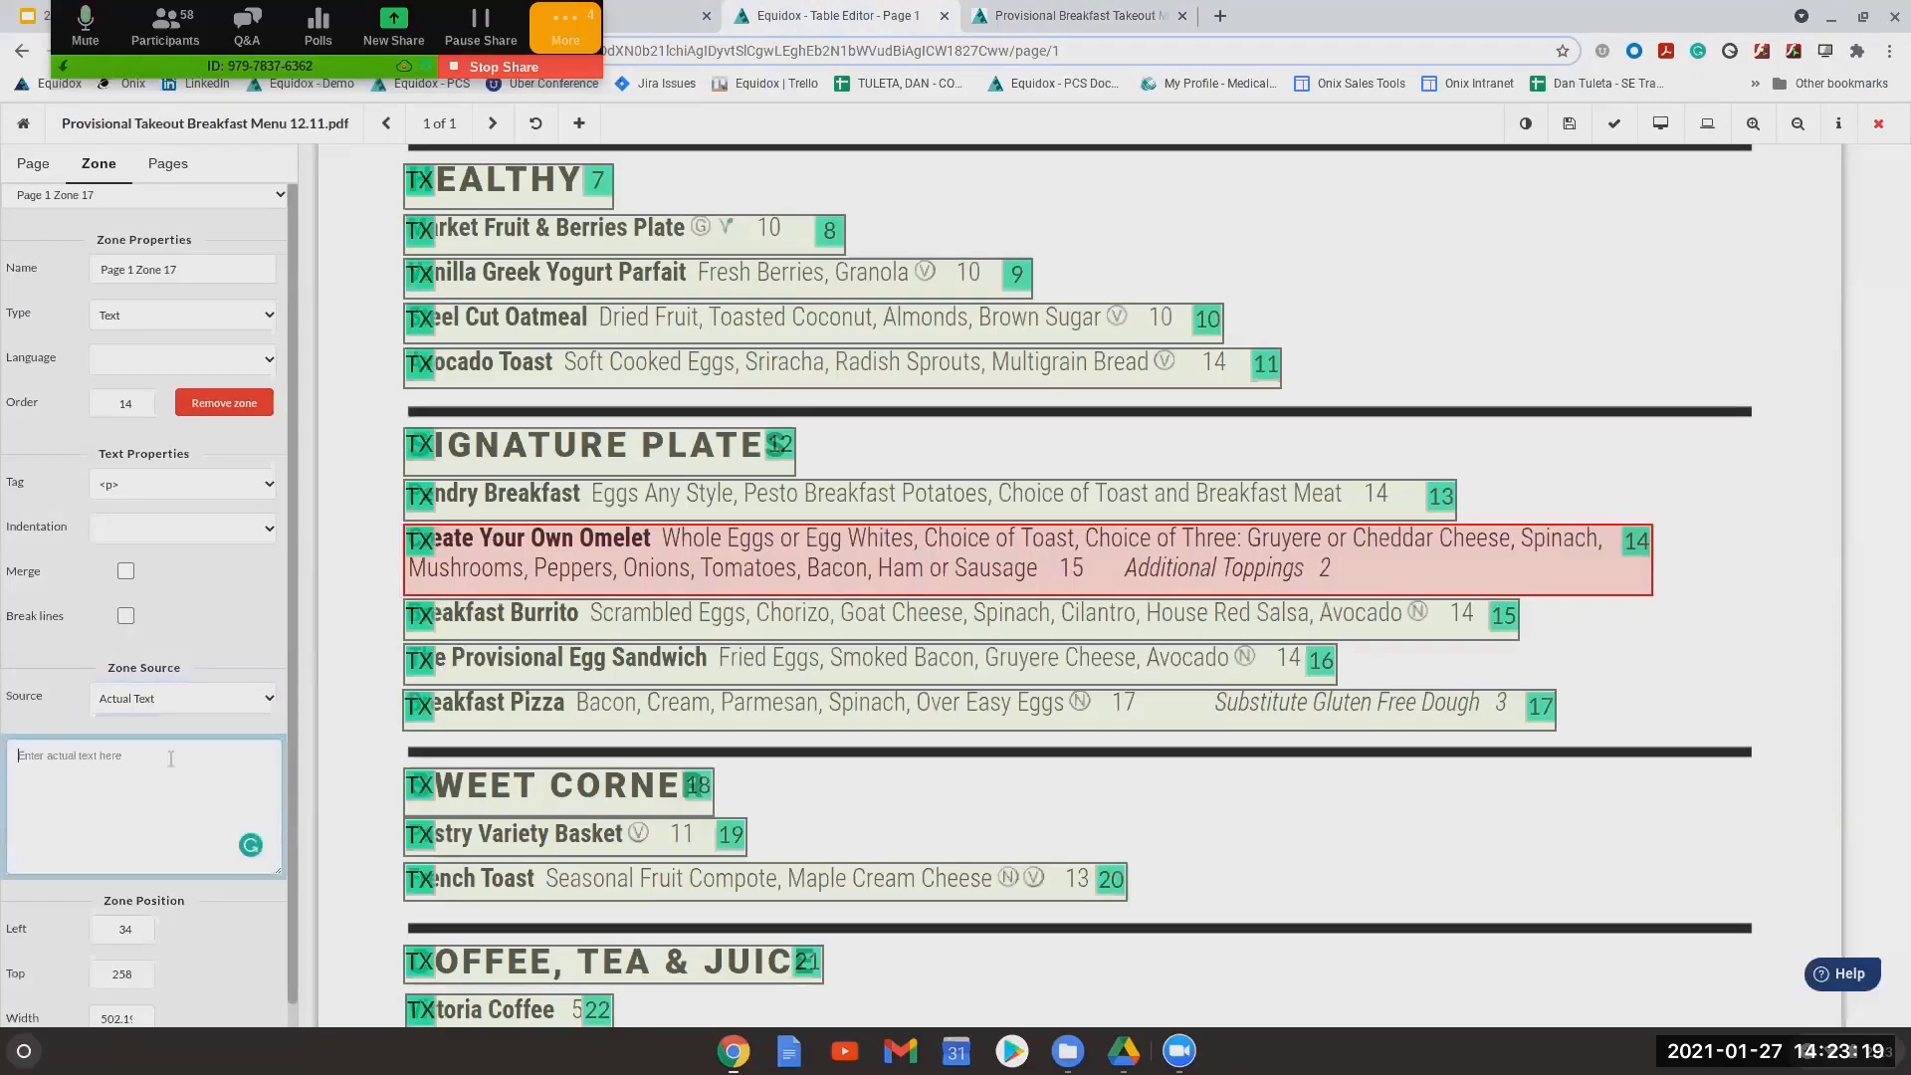
right_click(171, 759)
click(225, 581)
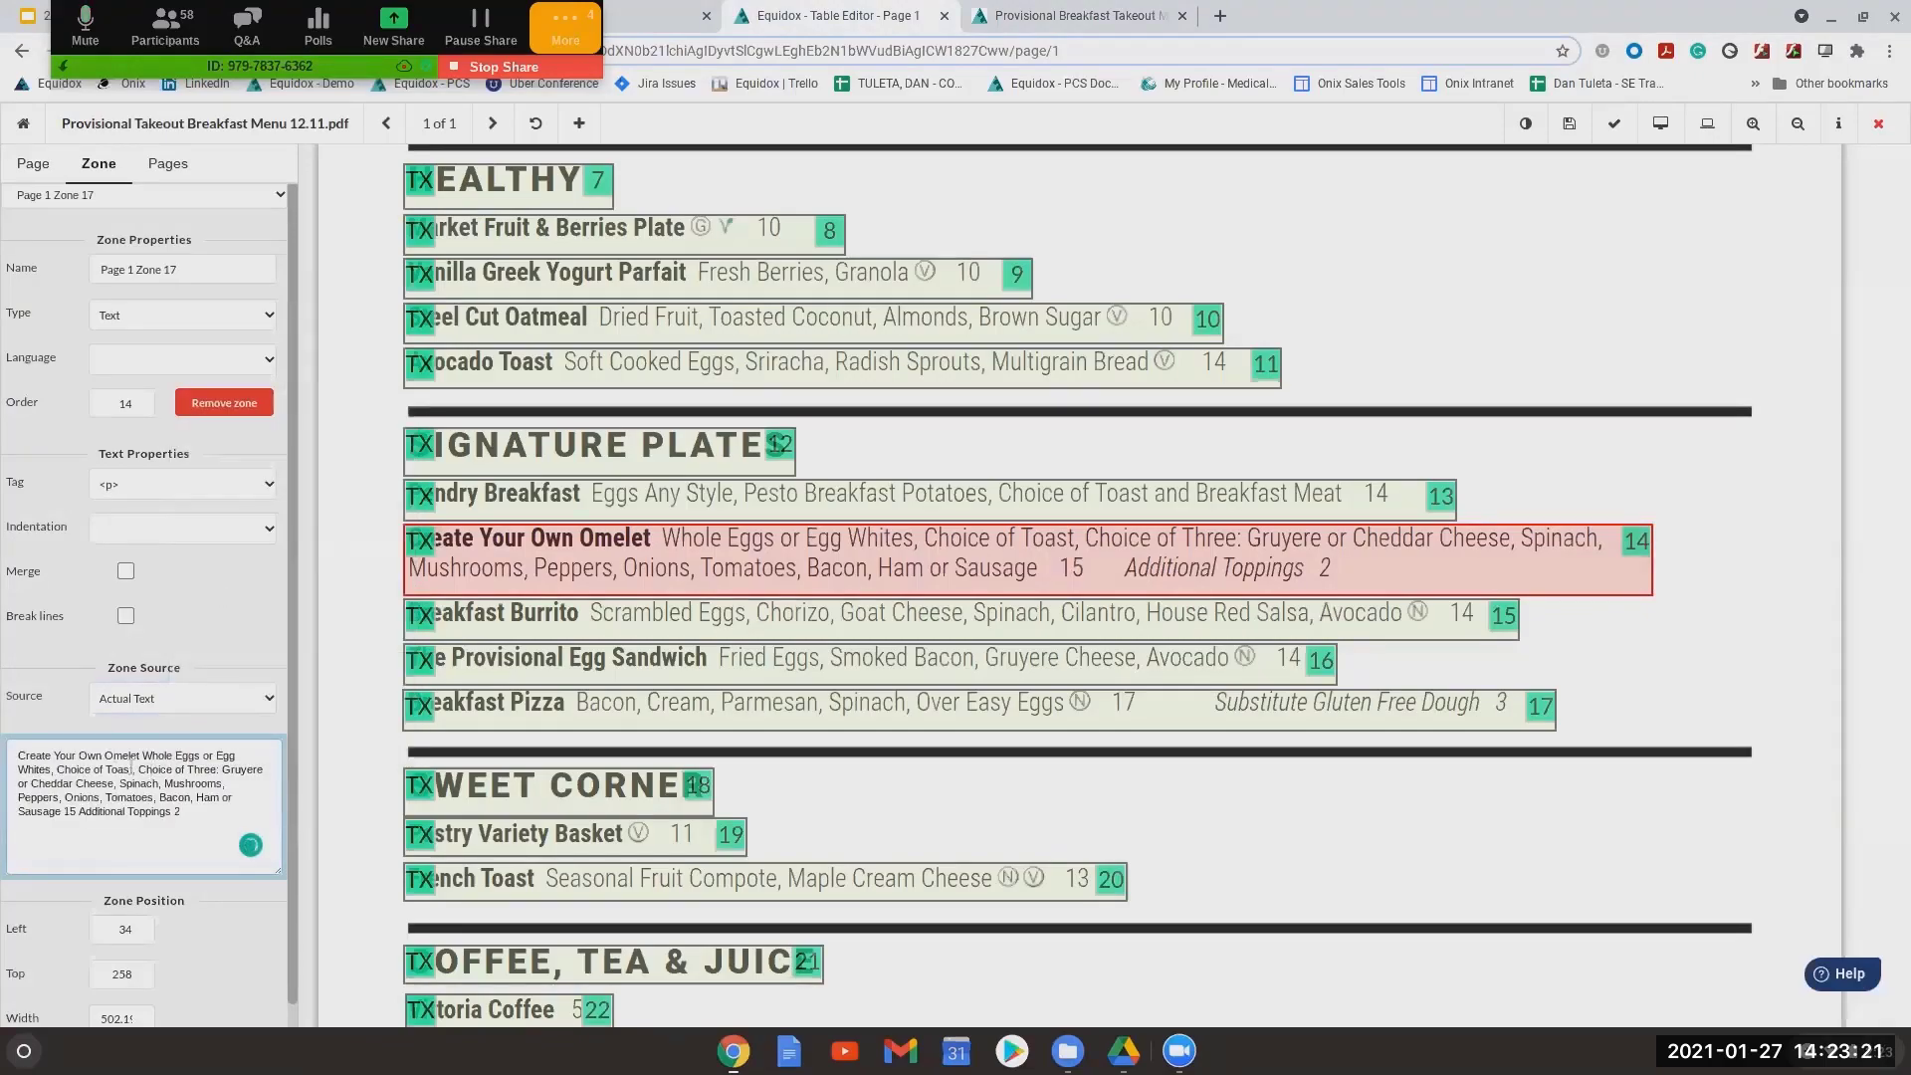
Edit the end of the omelet zone's actual text to read "$15 -- Additional Toppings are $2"
click(63, 811)
text($)
key(Right)
key(Right)
text(--)
text(are no)
text($)
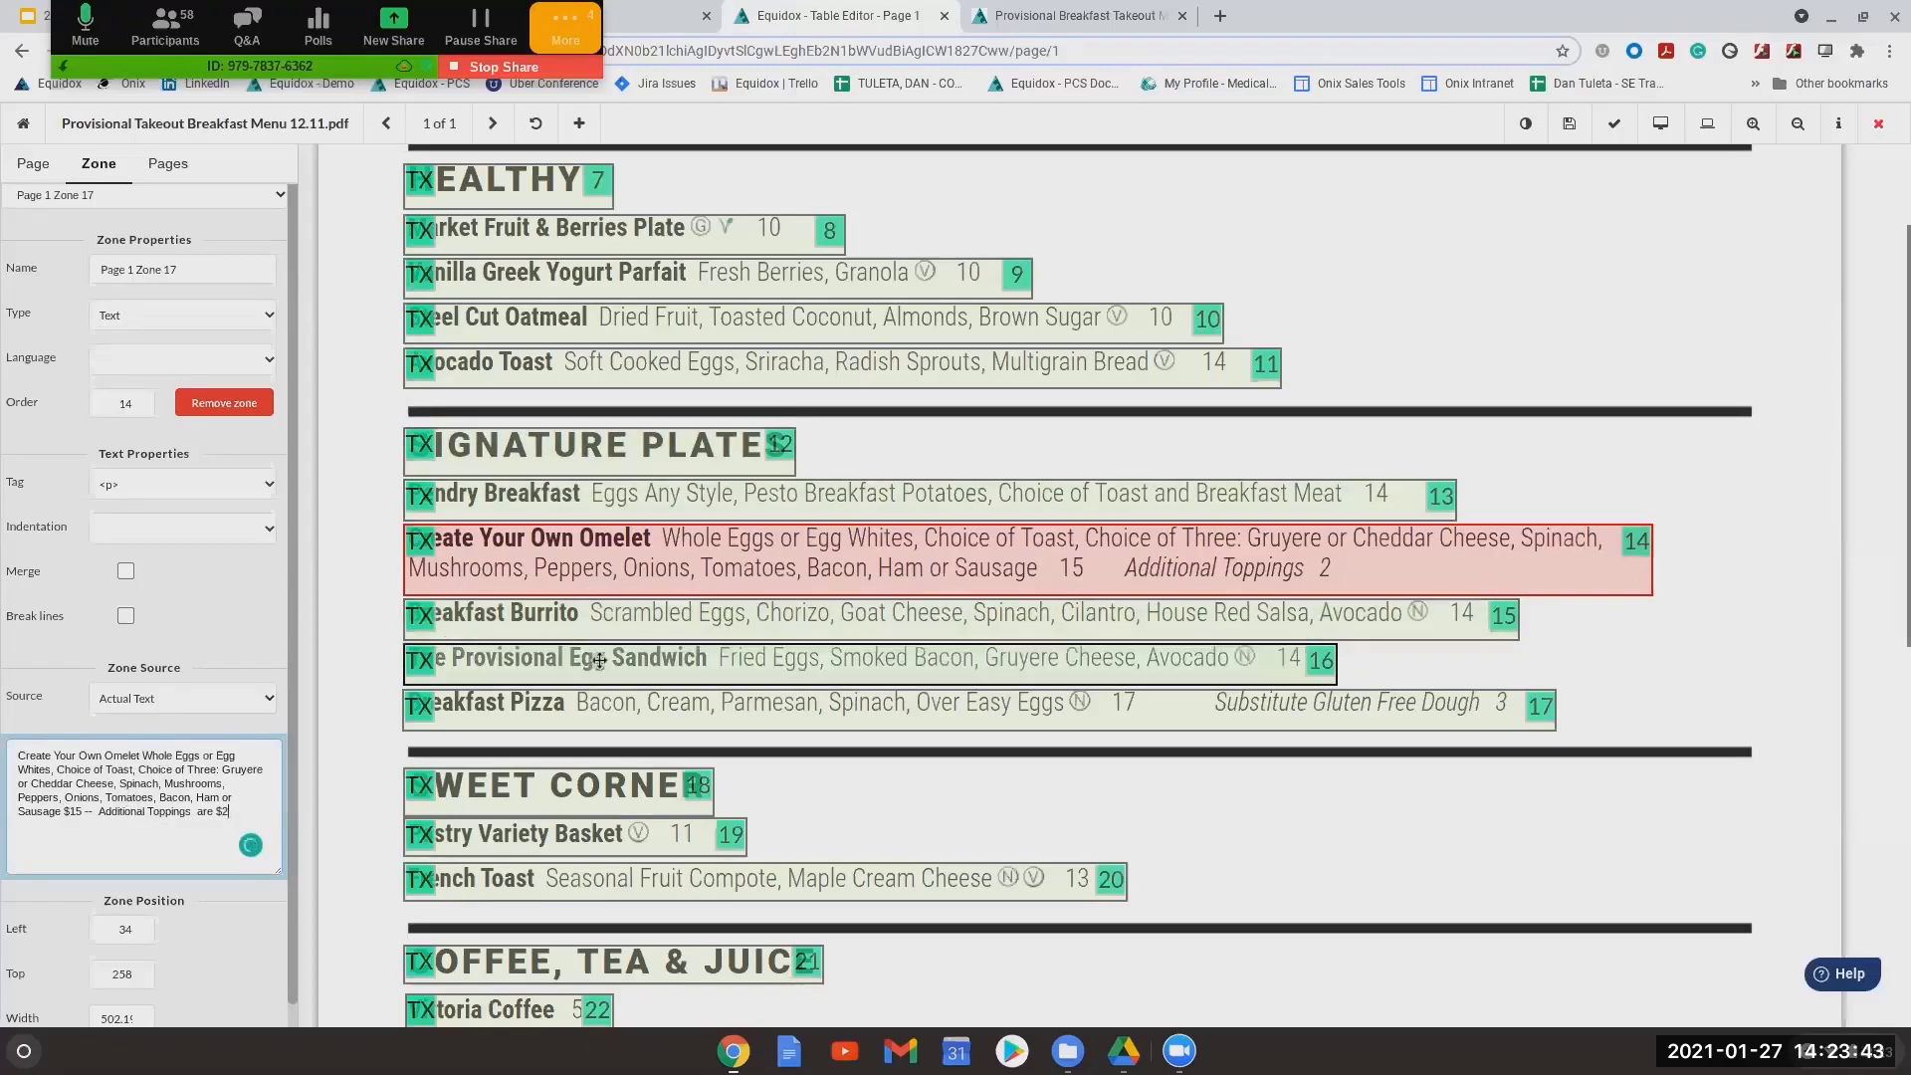
Change the zone overlay to hide the type labels while keeping the order numbers
scroll(601, 669, up, 3)
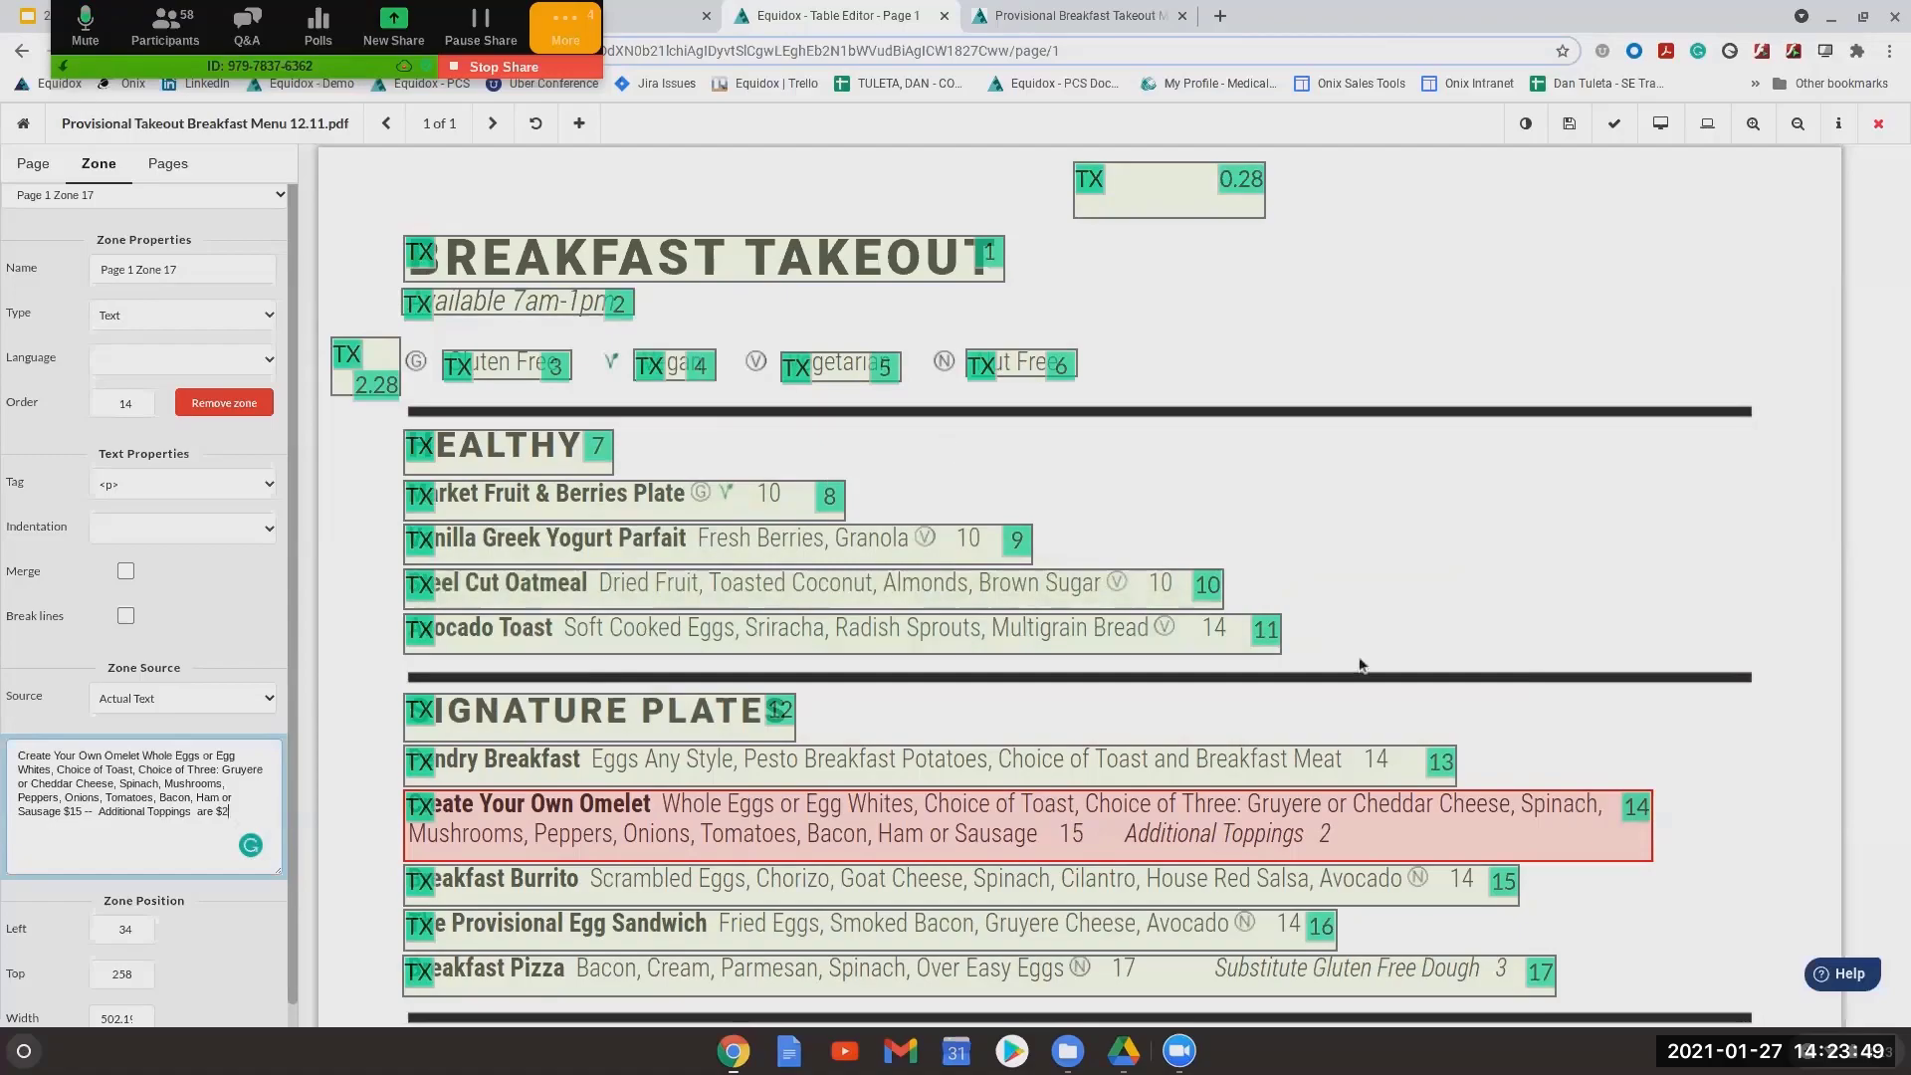
scroll(1329, 642, down, 1)
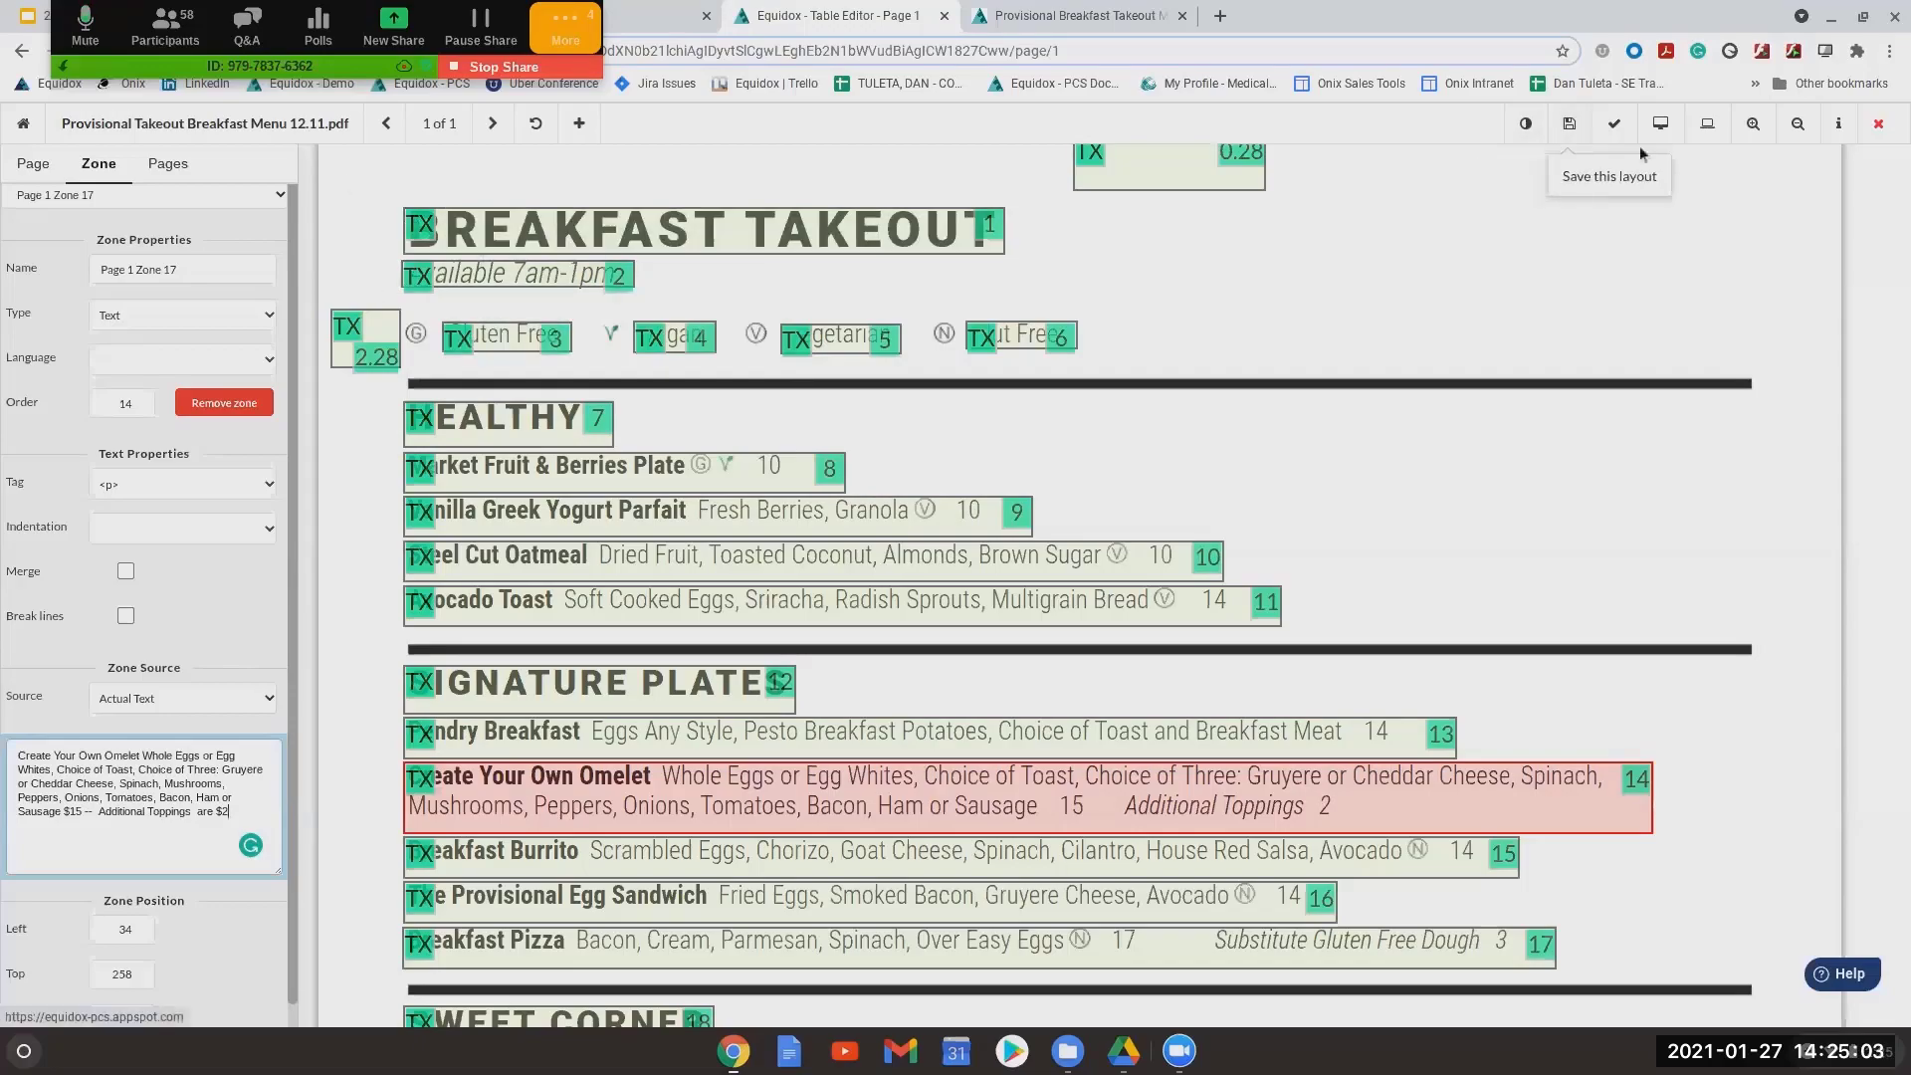
click(1525, 123)
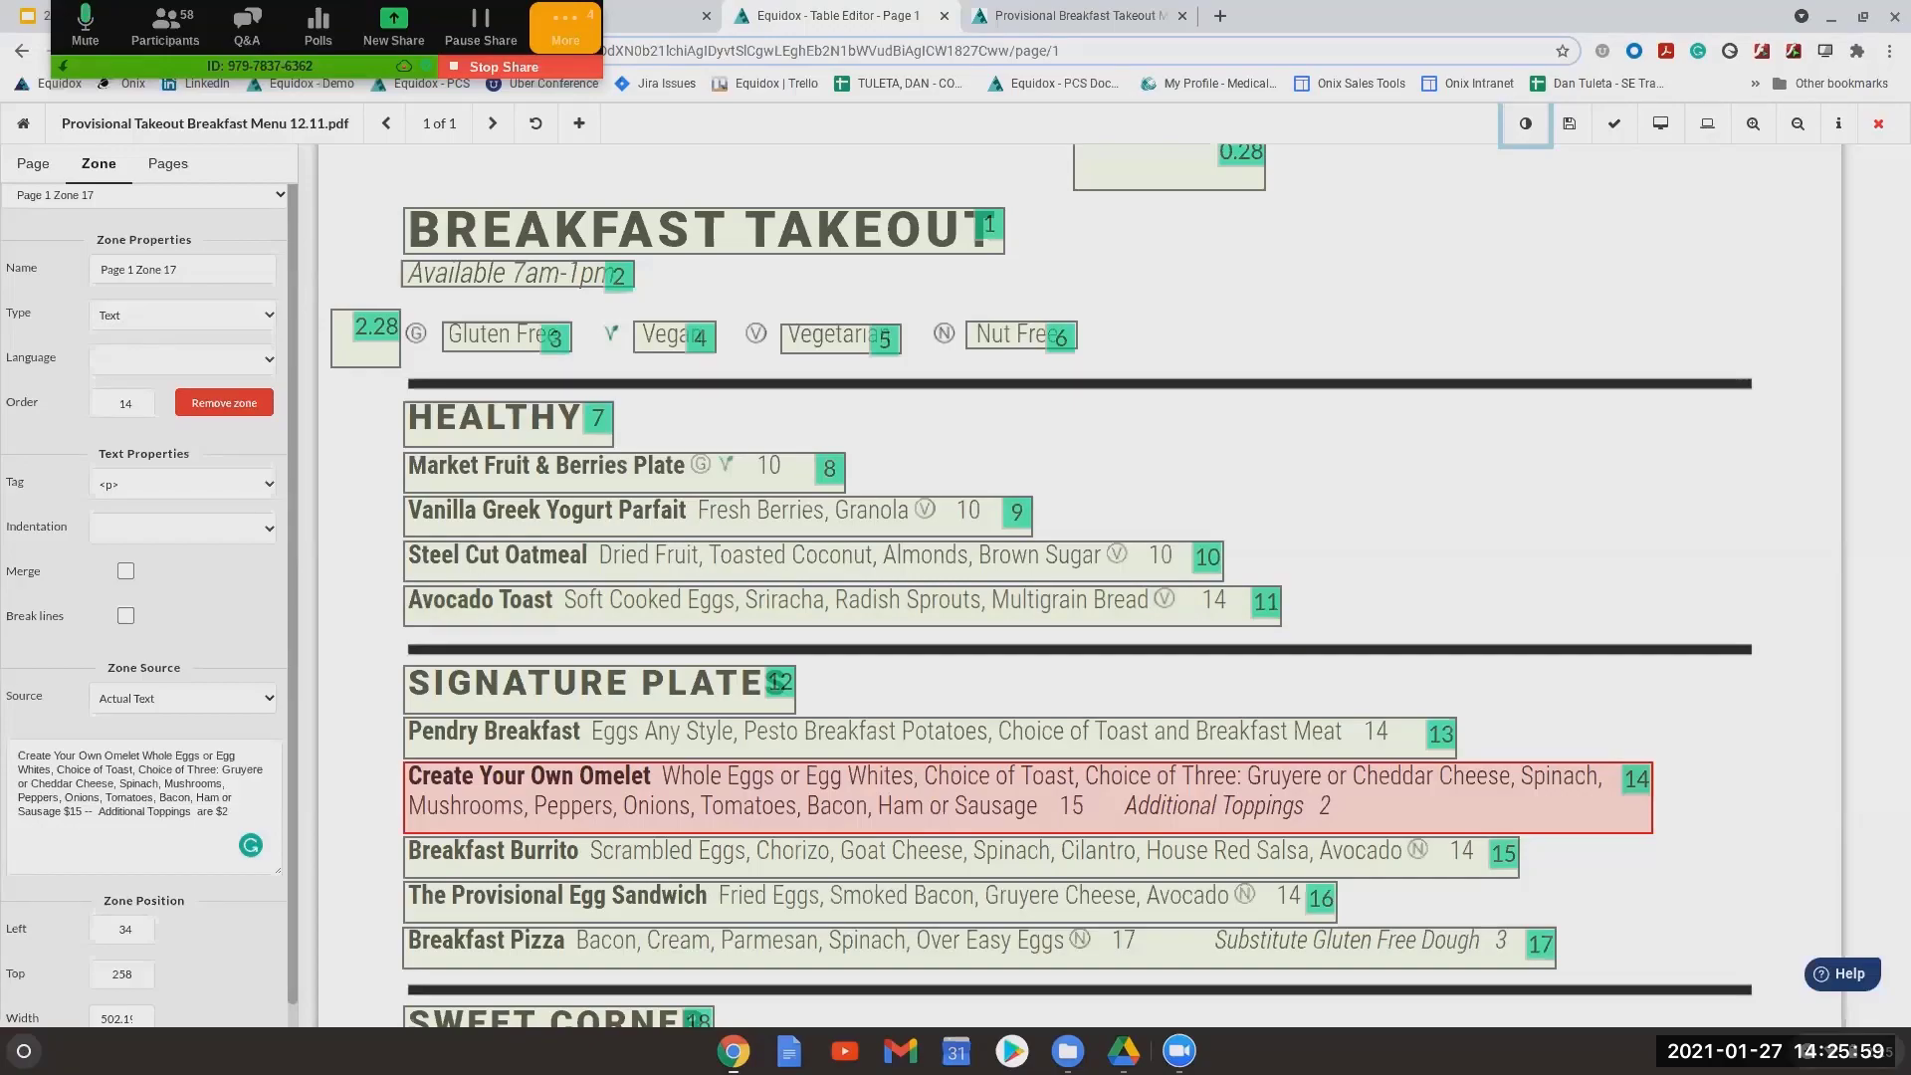
Save the breakfast menu page and exit the page editor
click(221, 710)
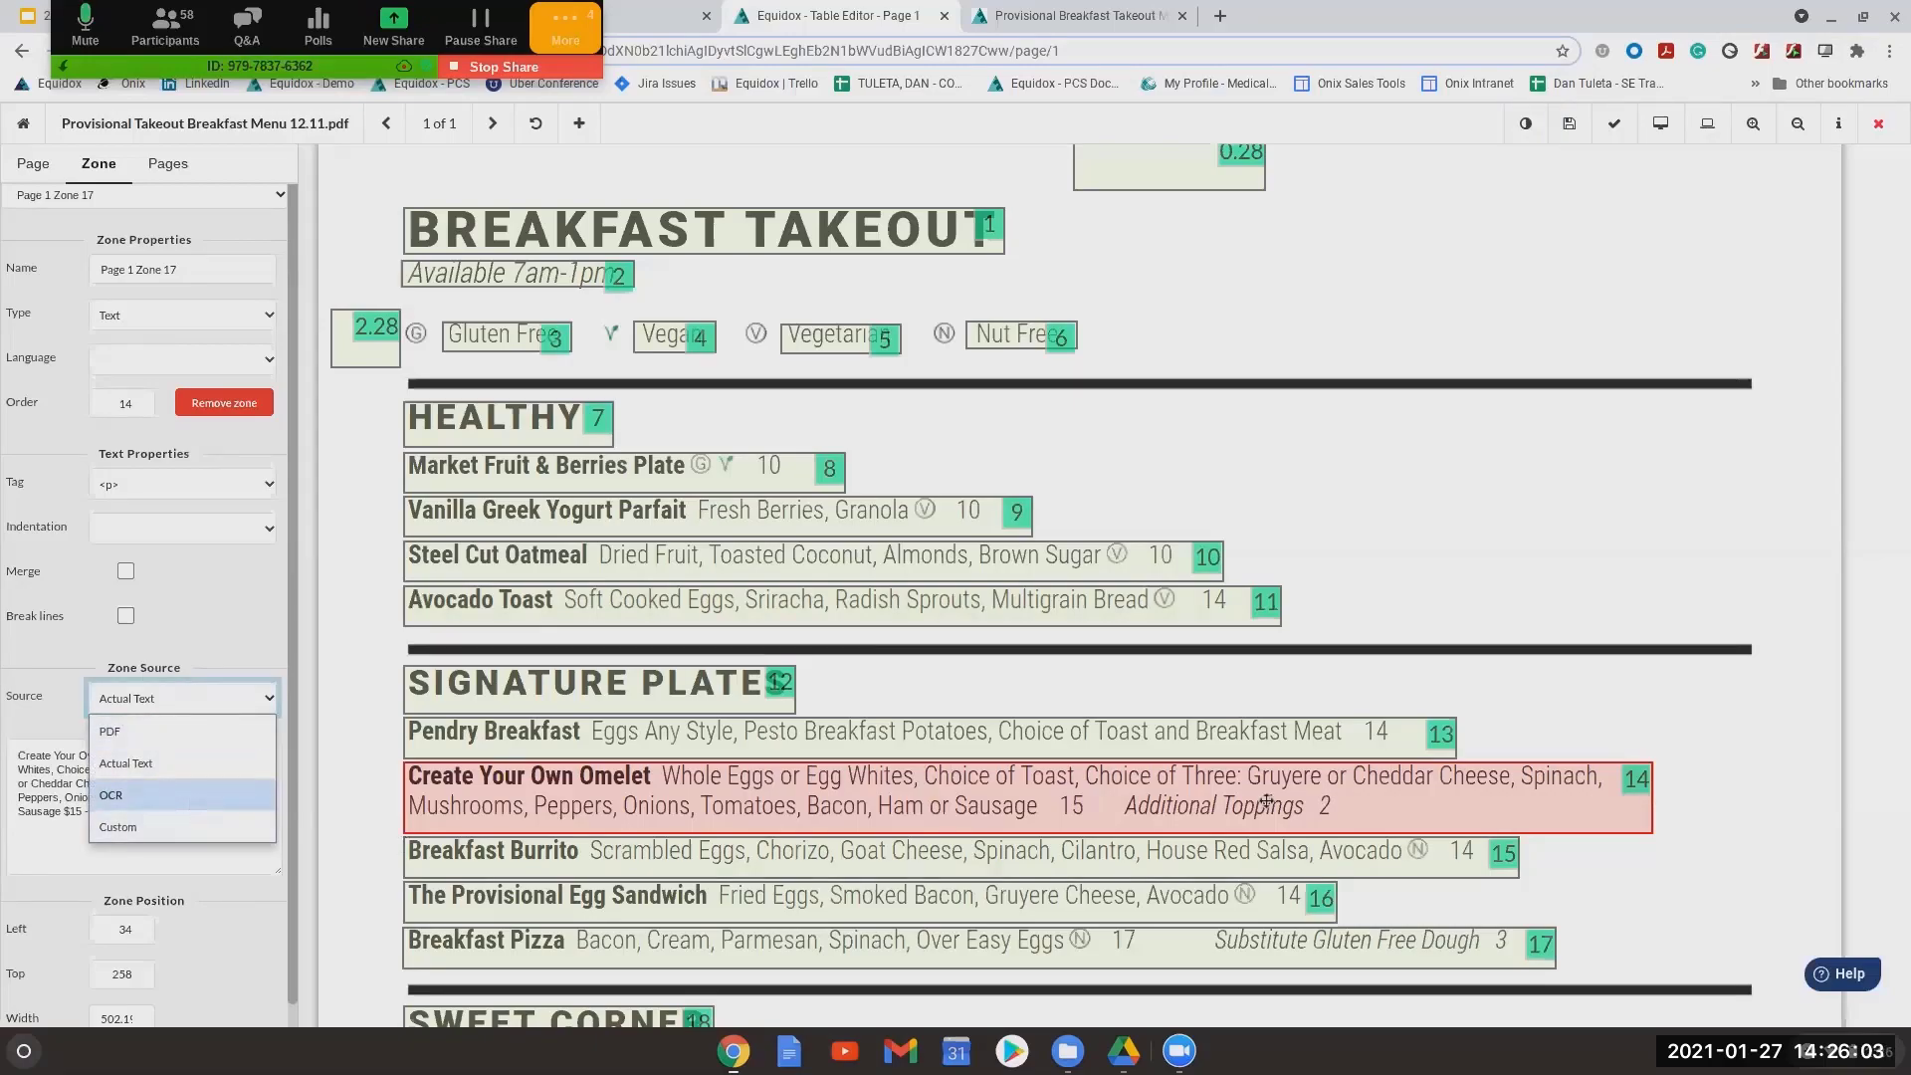
click(1570, 124)
click(1878, 124)
click(1185, 681)
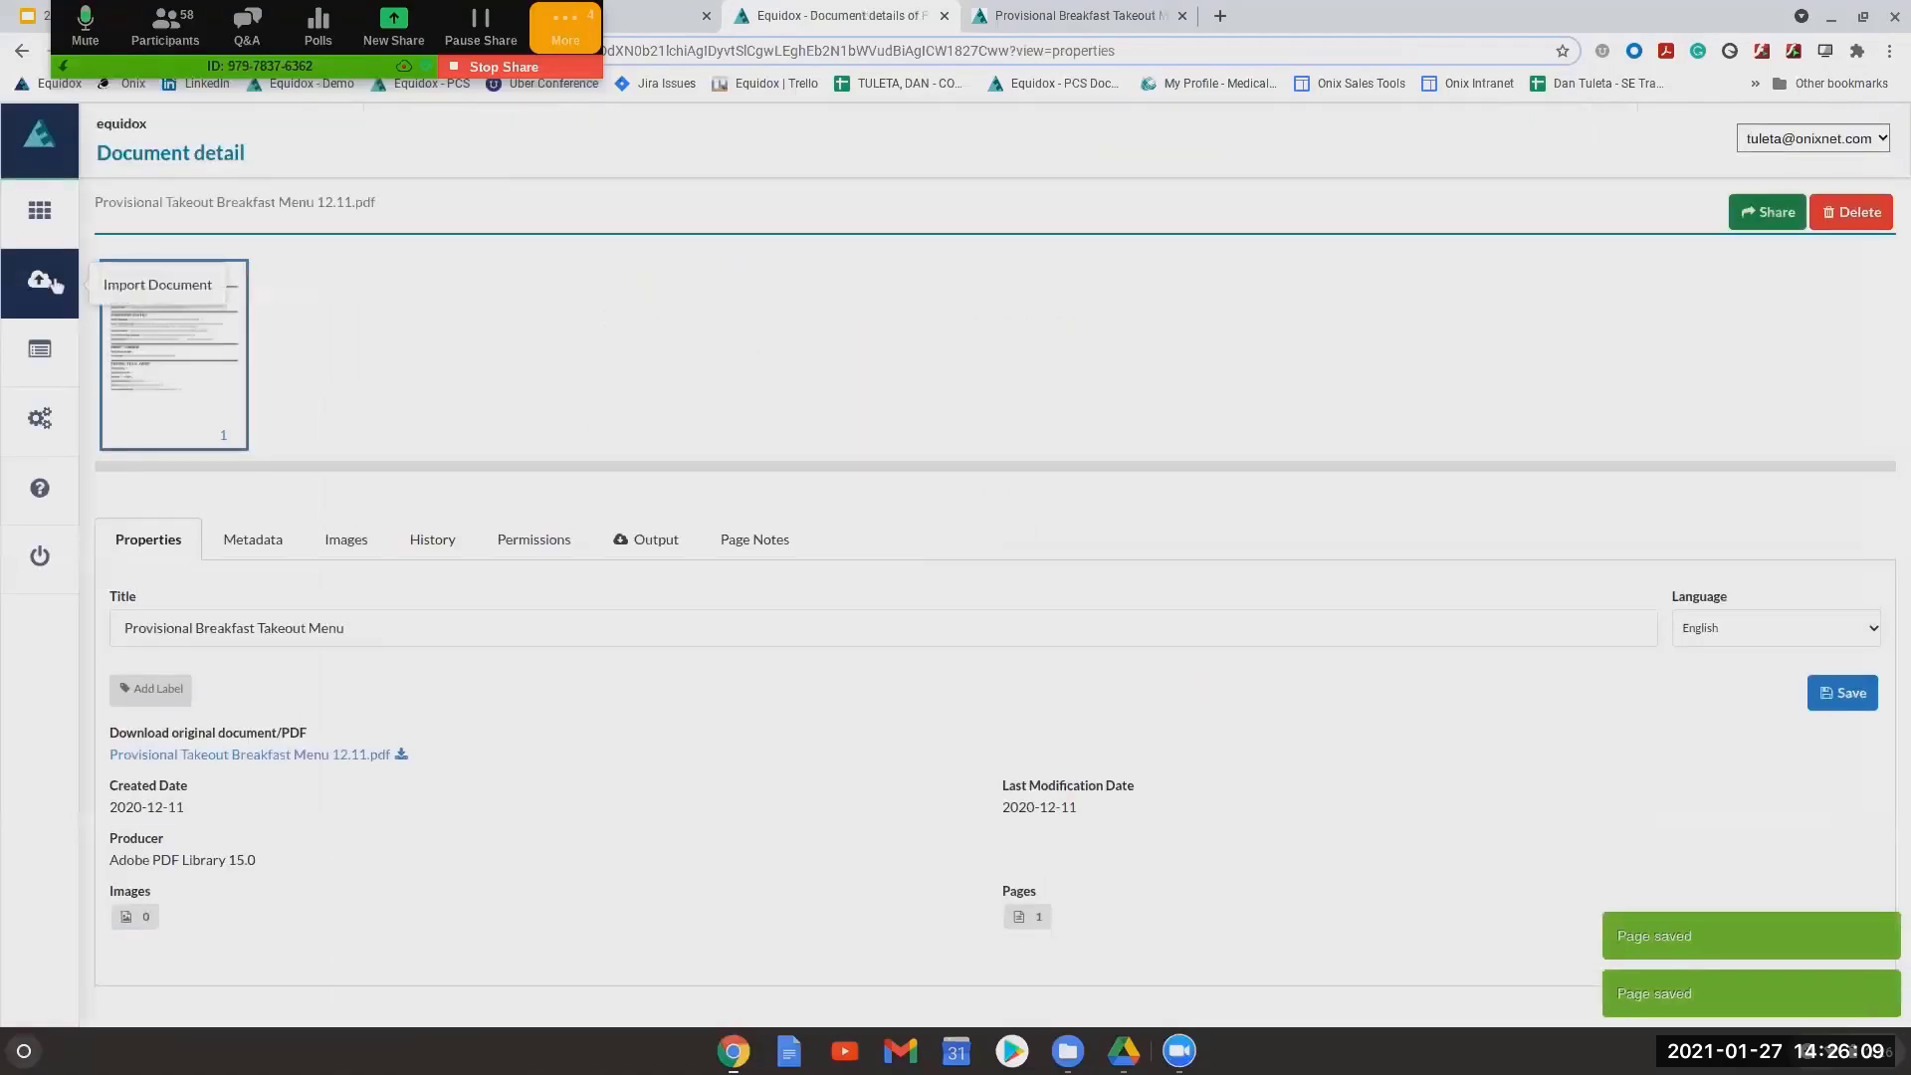
Import Non-text-searchable.pdf from the local files and review its import message
click(39, 279)
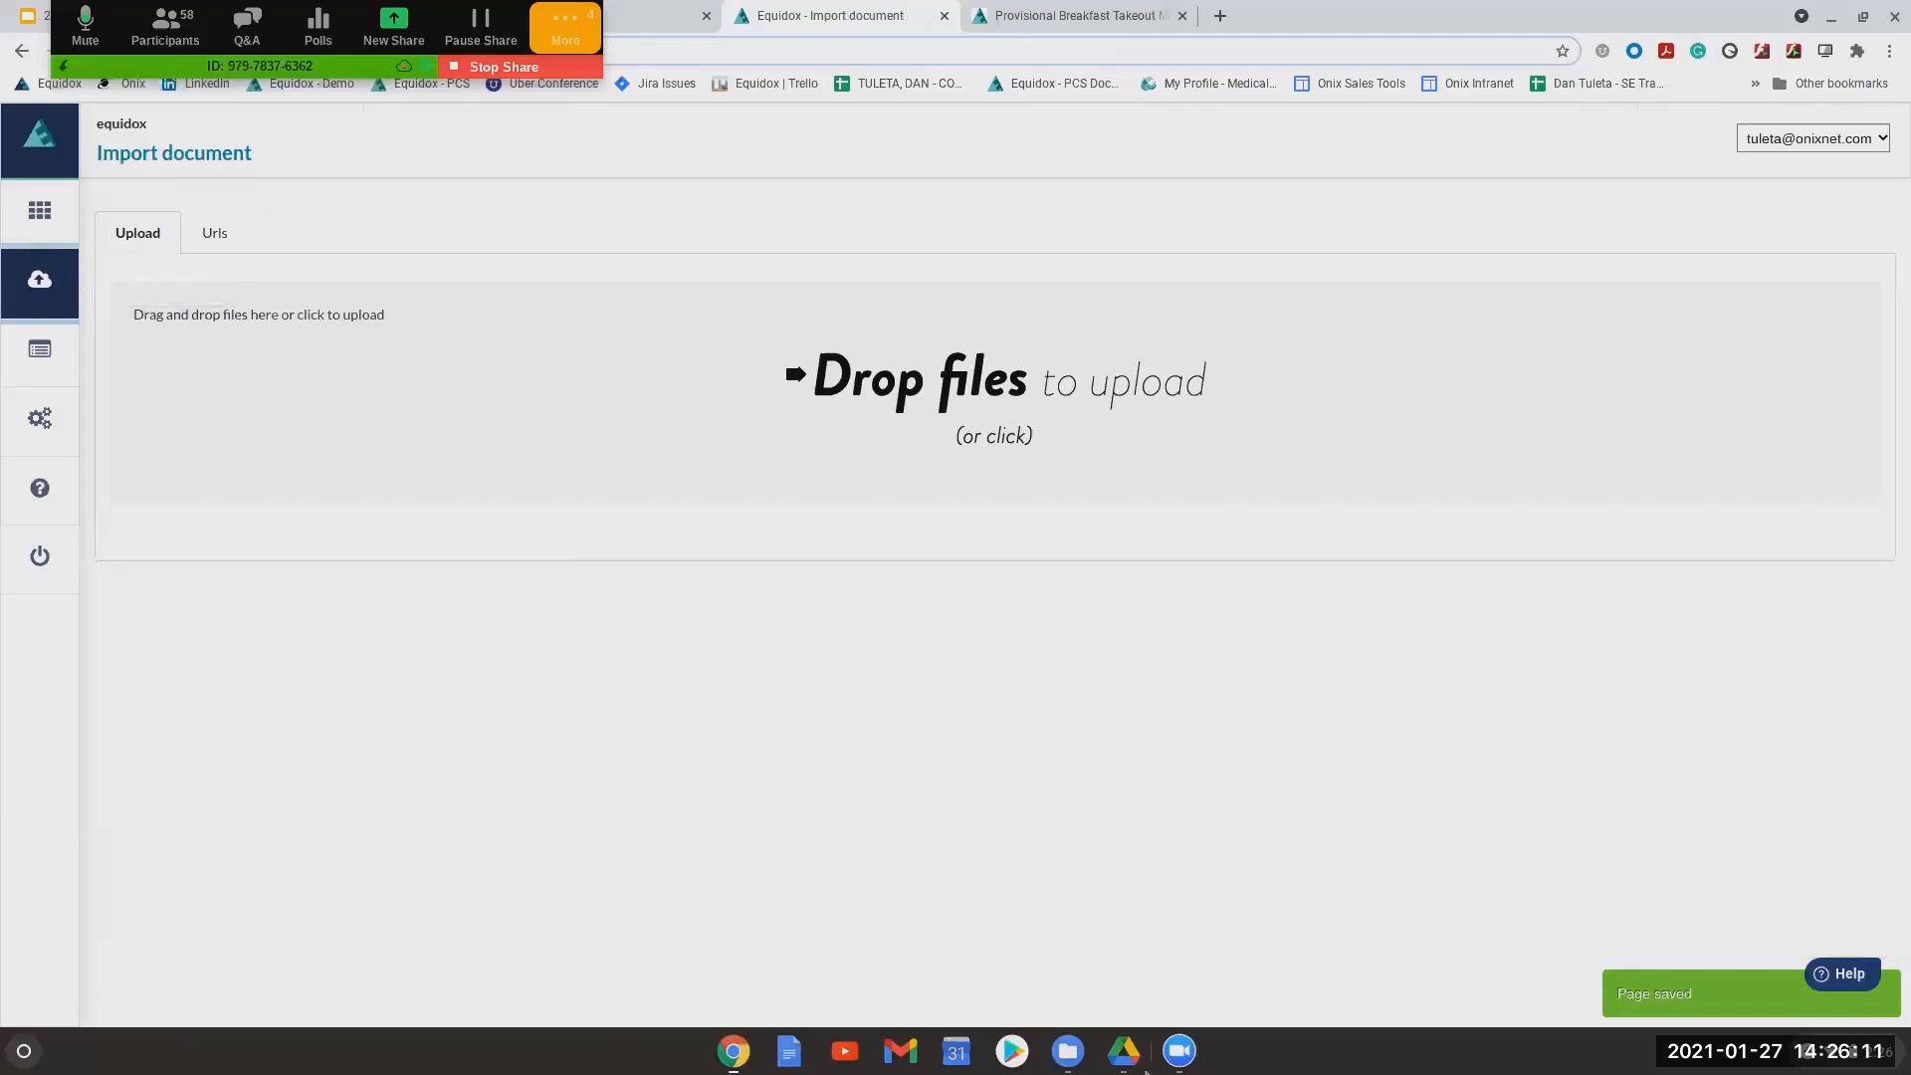
click(1072, 1053)
drag(1324, 164, 578, 404)
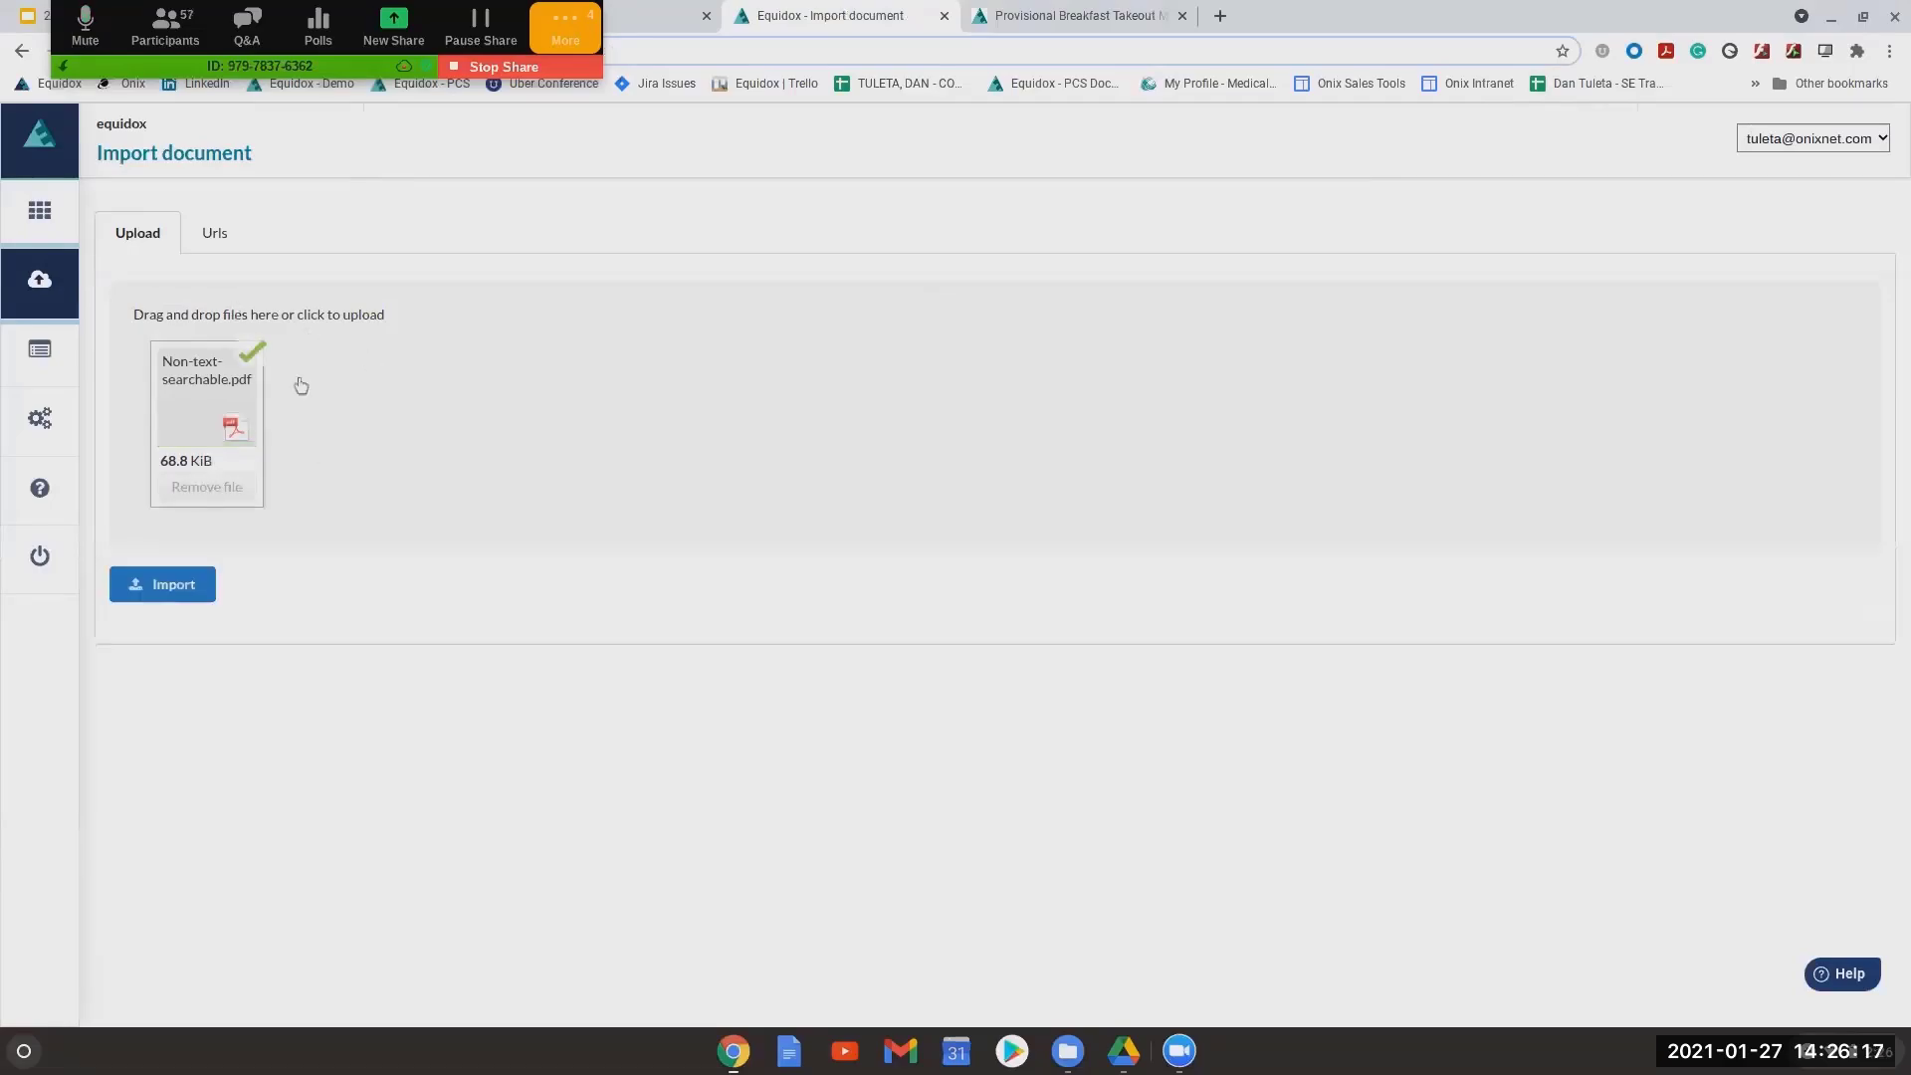
click(197, 595)
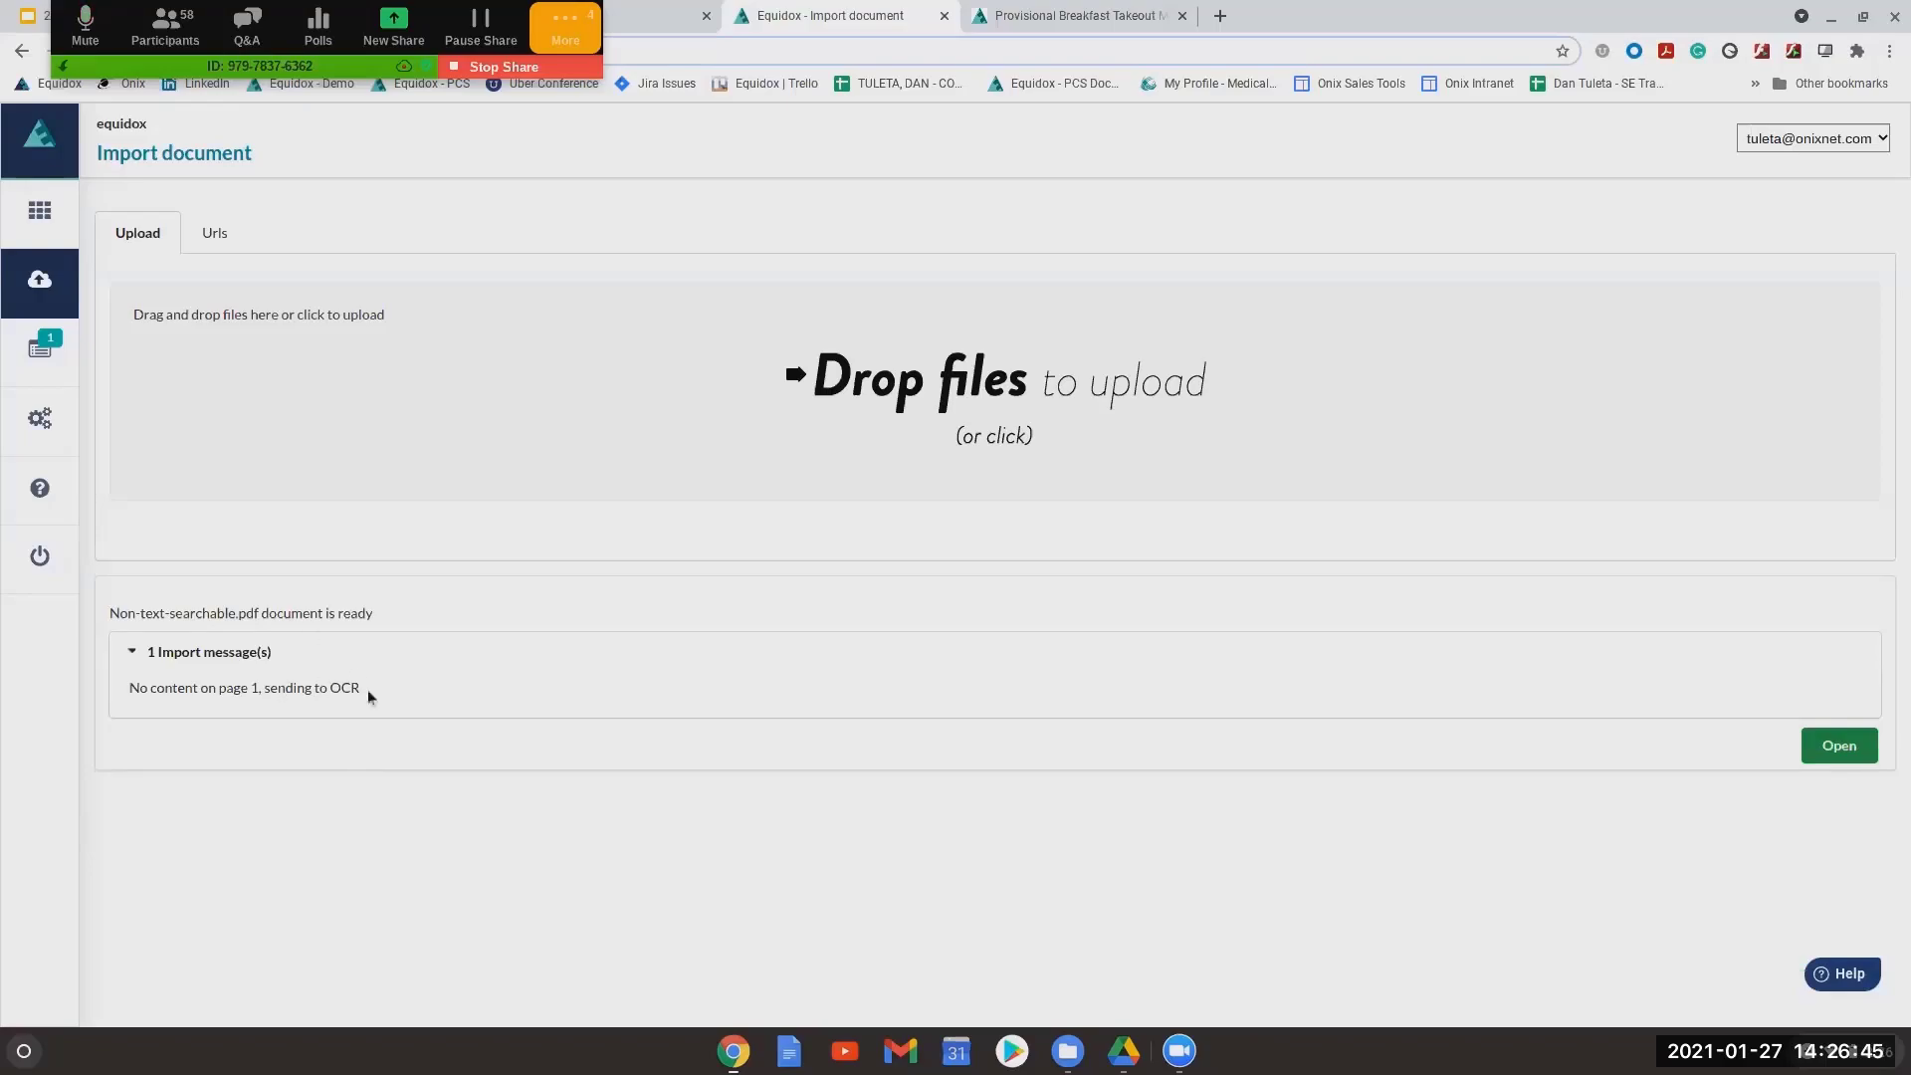
drag(384, 695, 122, 686)
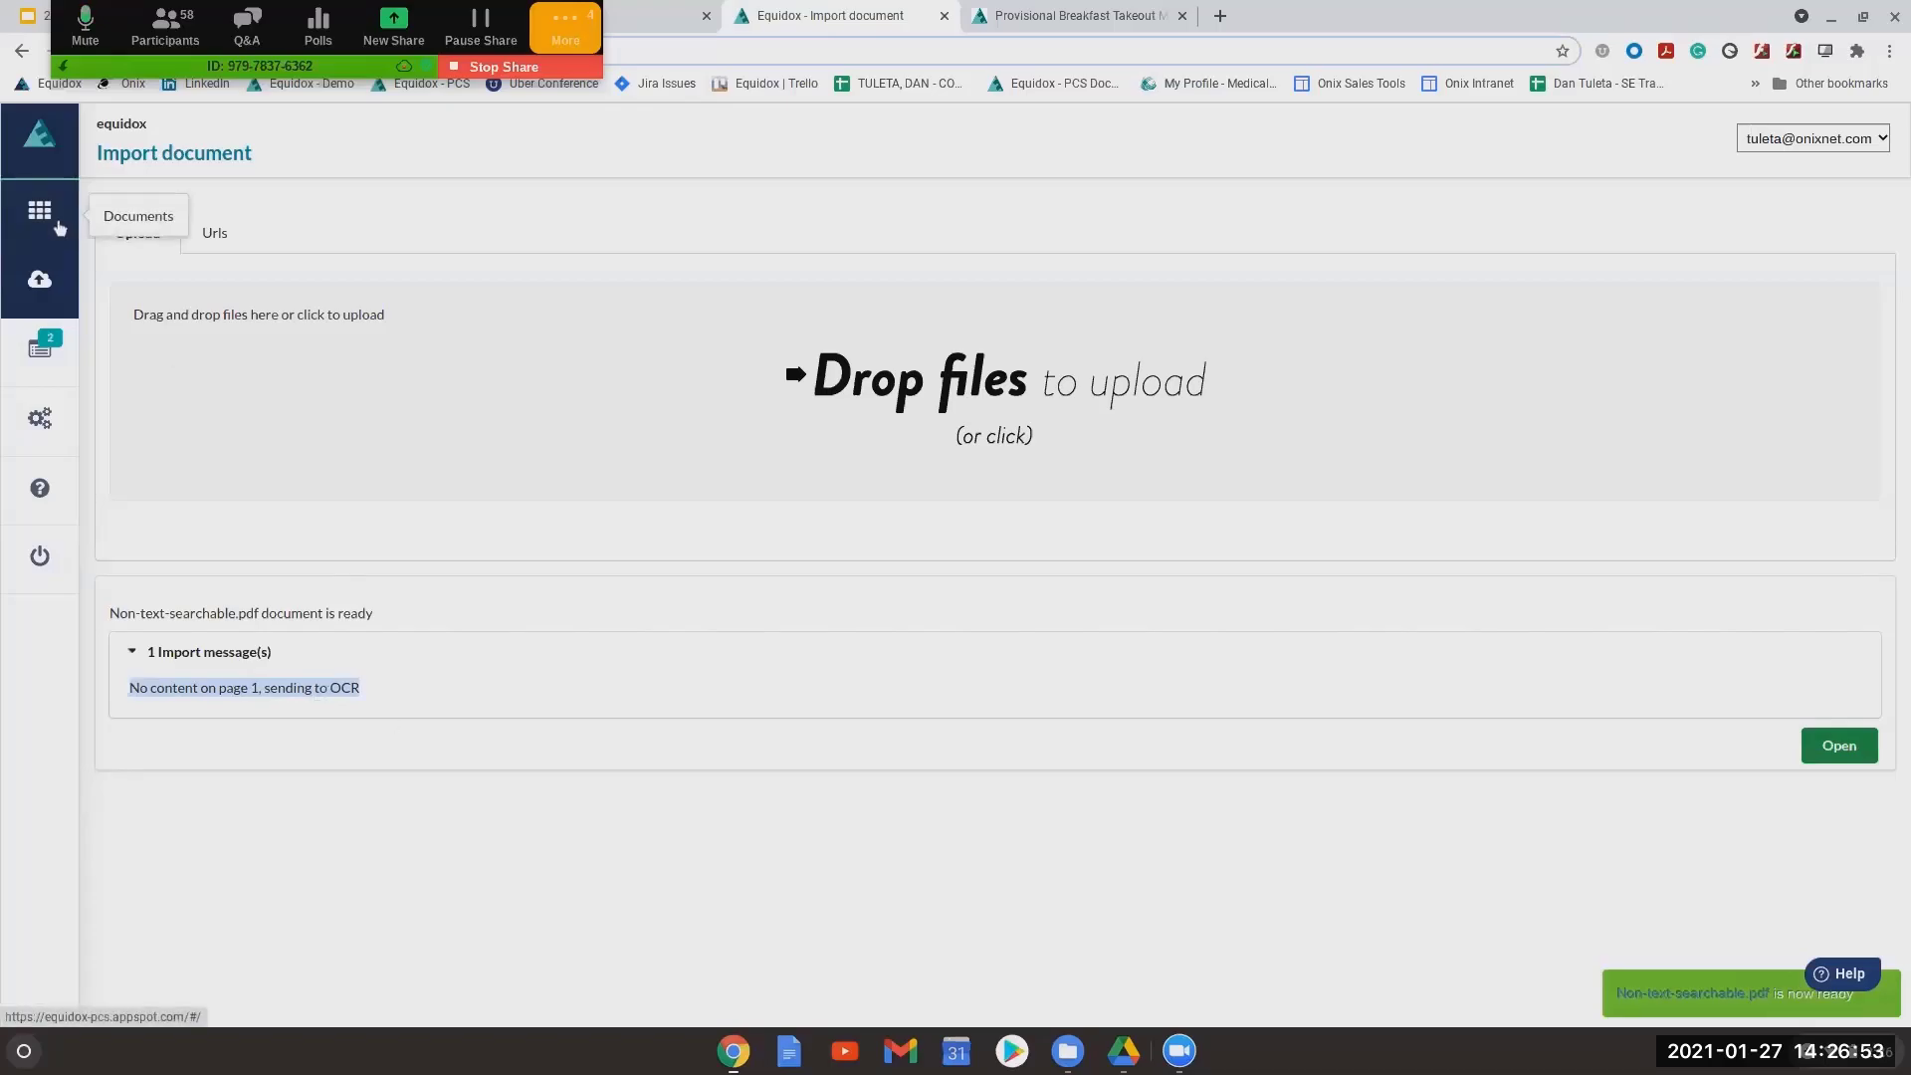
Open page 1 of the imported Non-text-searchable.pdf for editing from the documents list
click(40, 210)
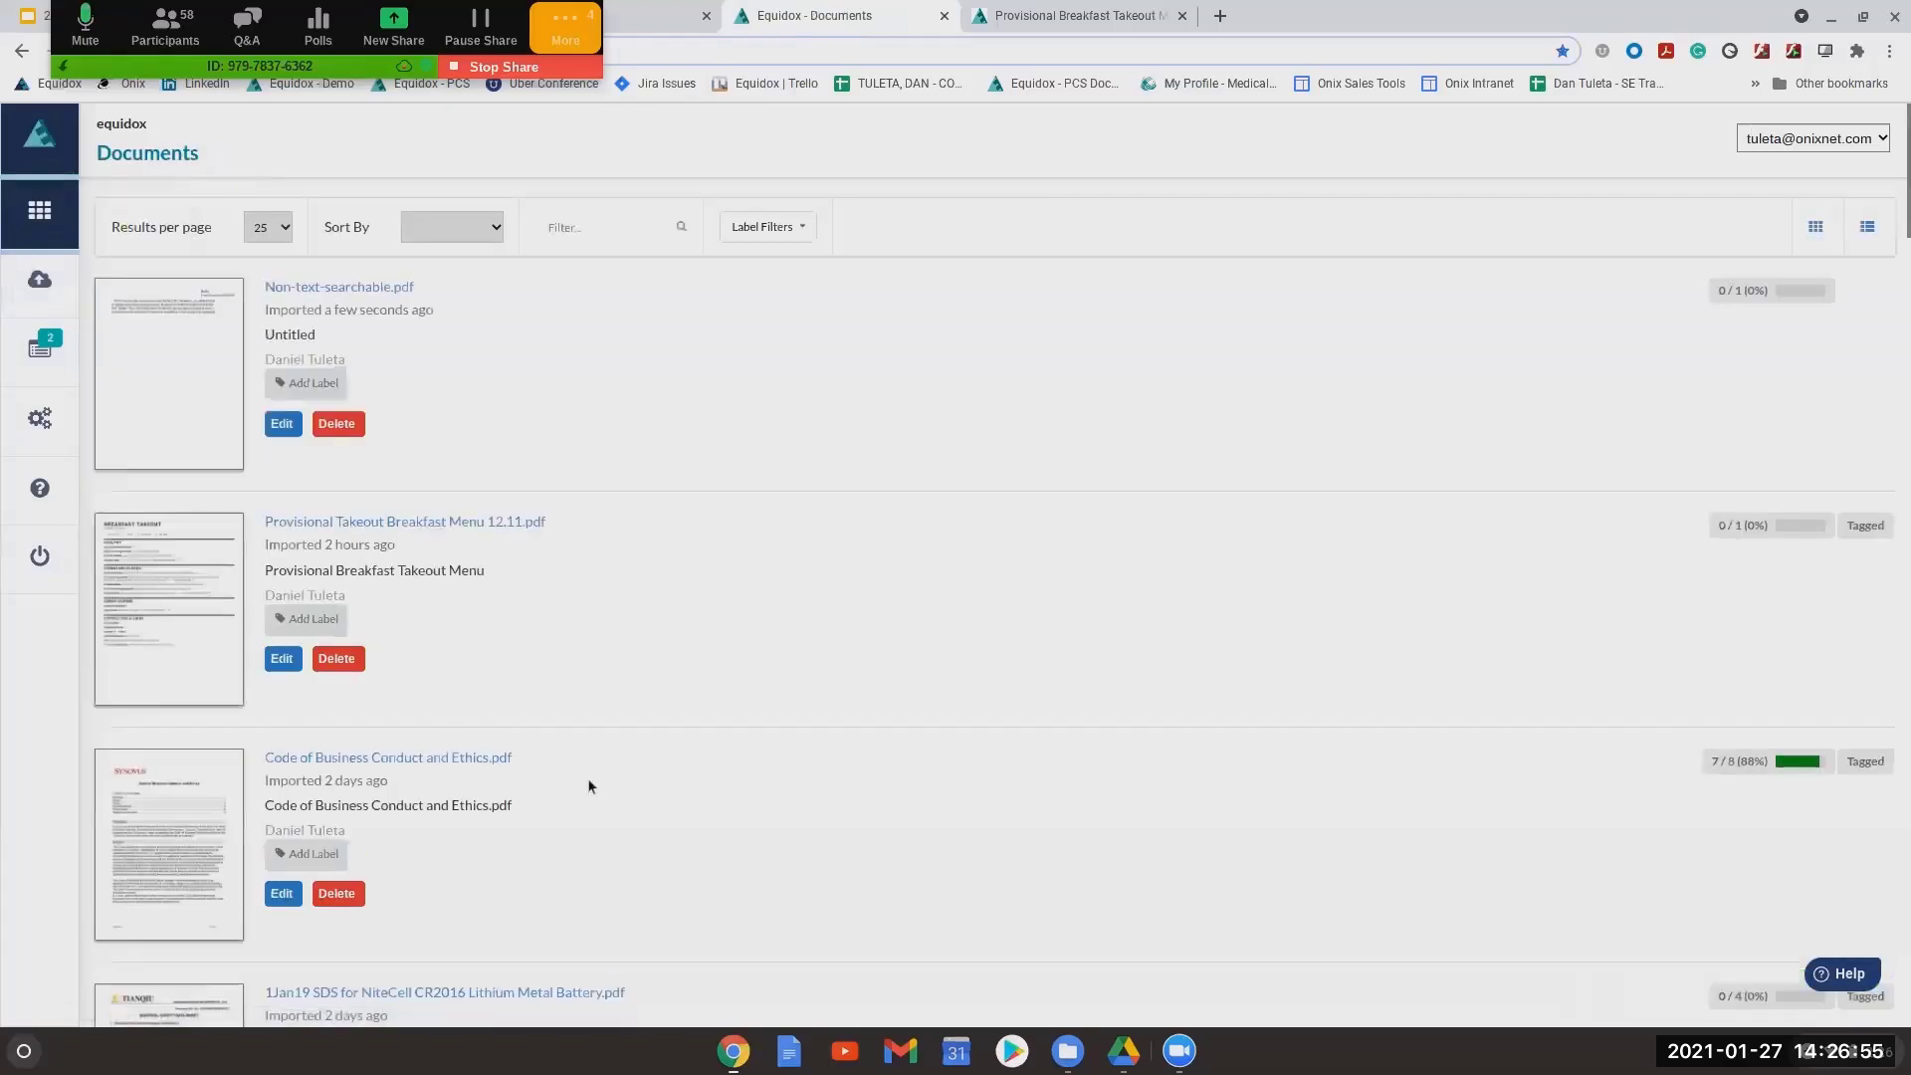
click(154, 319)
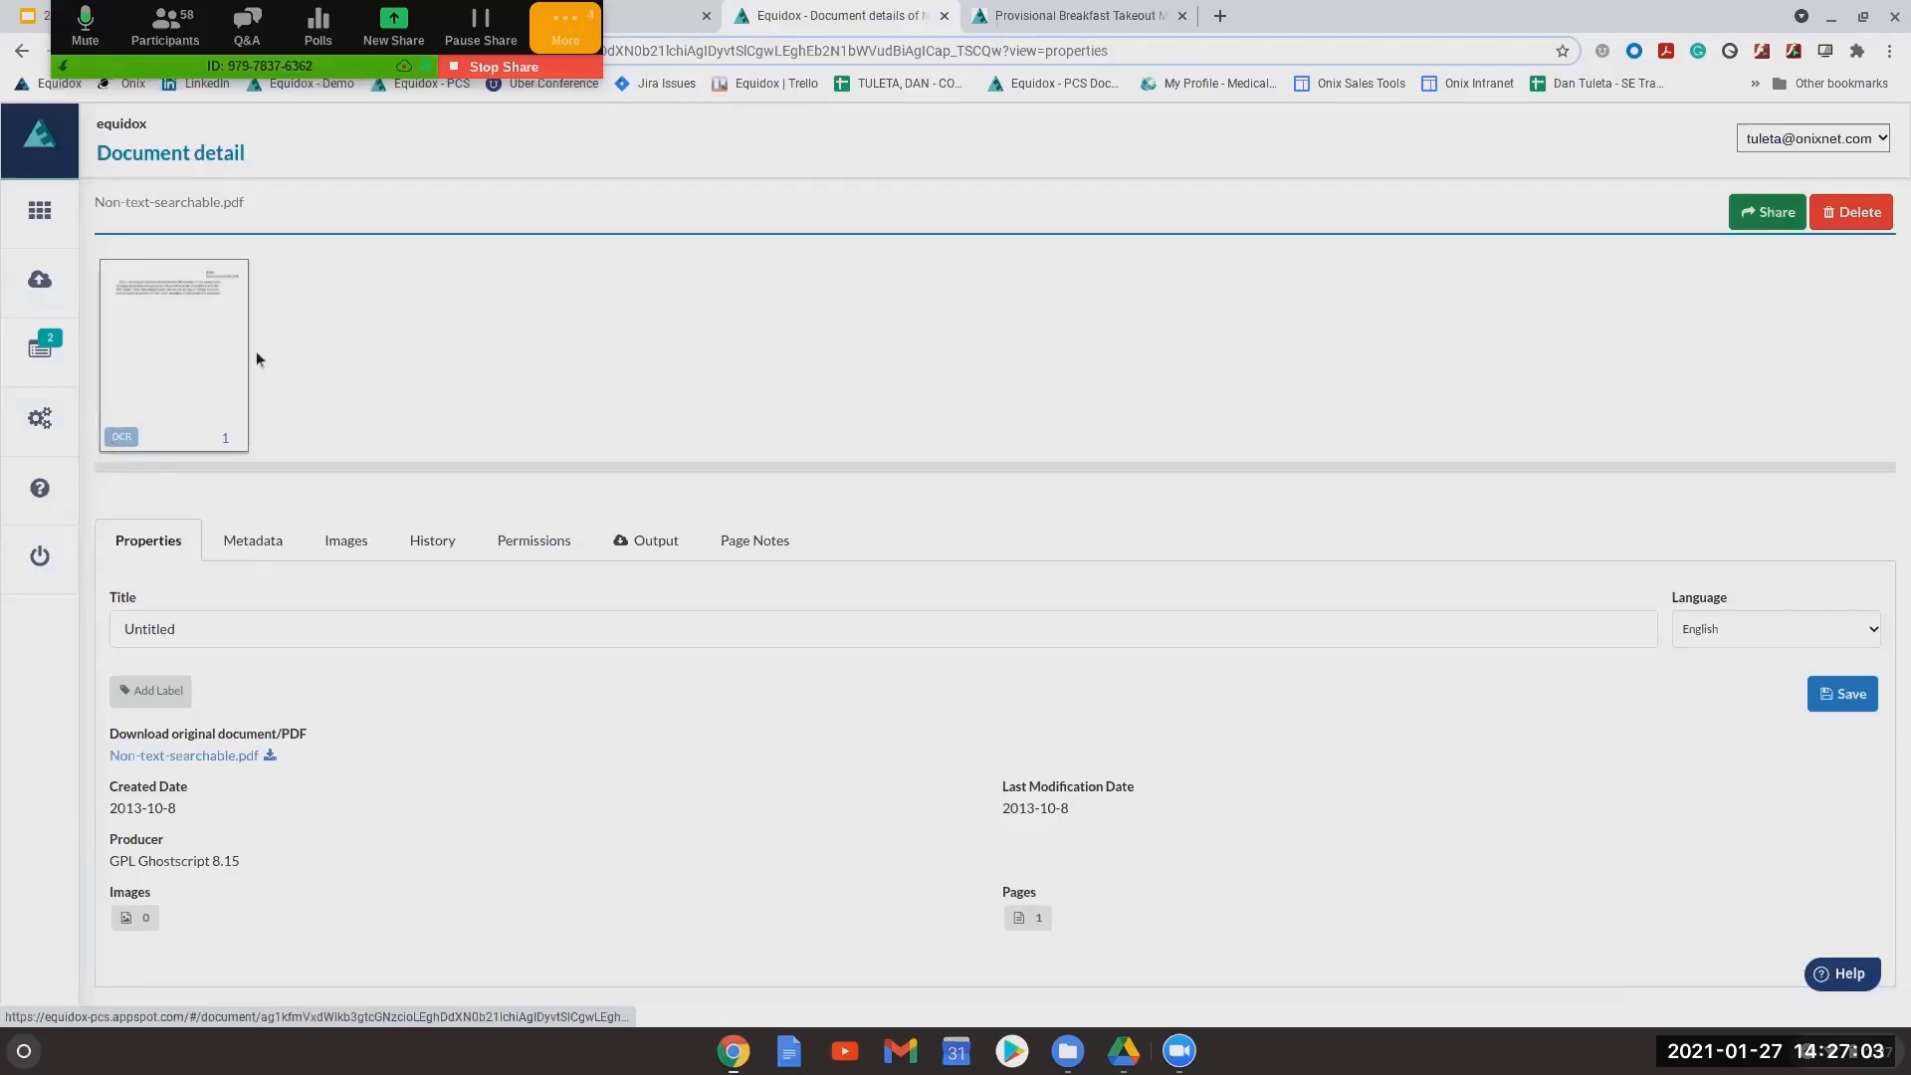
click(202, 333)
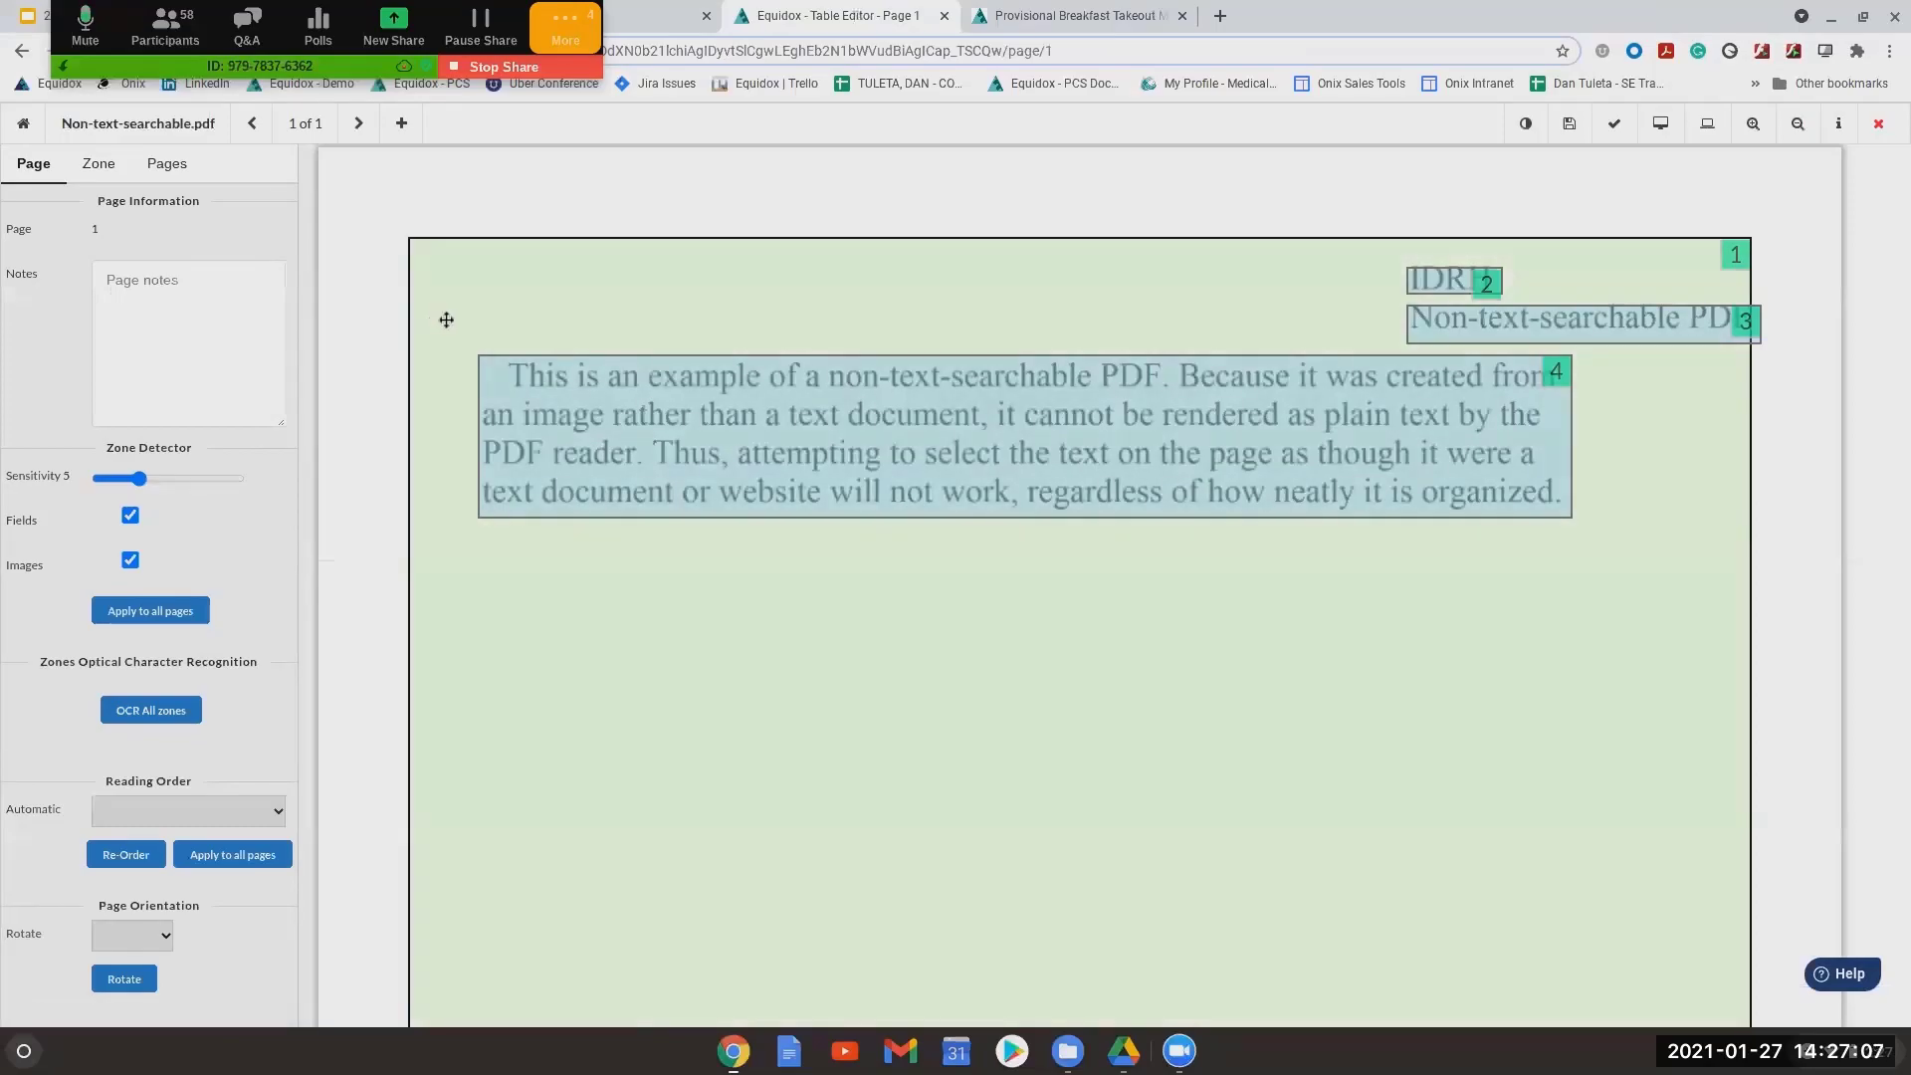
Check the image zone covering the whole page and remove it by turning off image detection
click(446, 318)
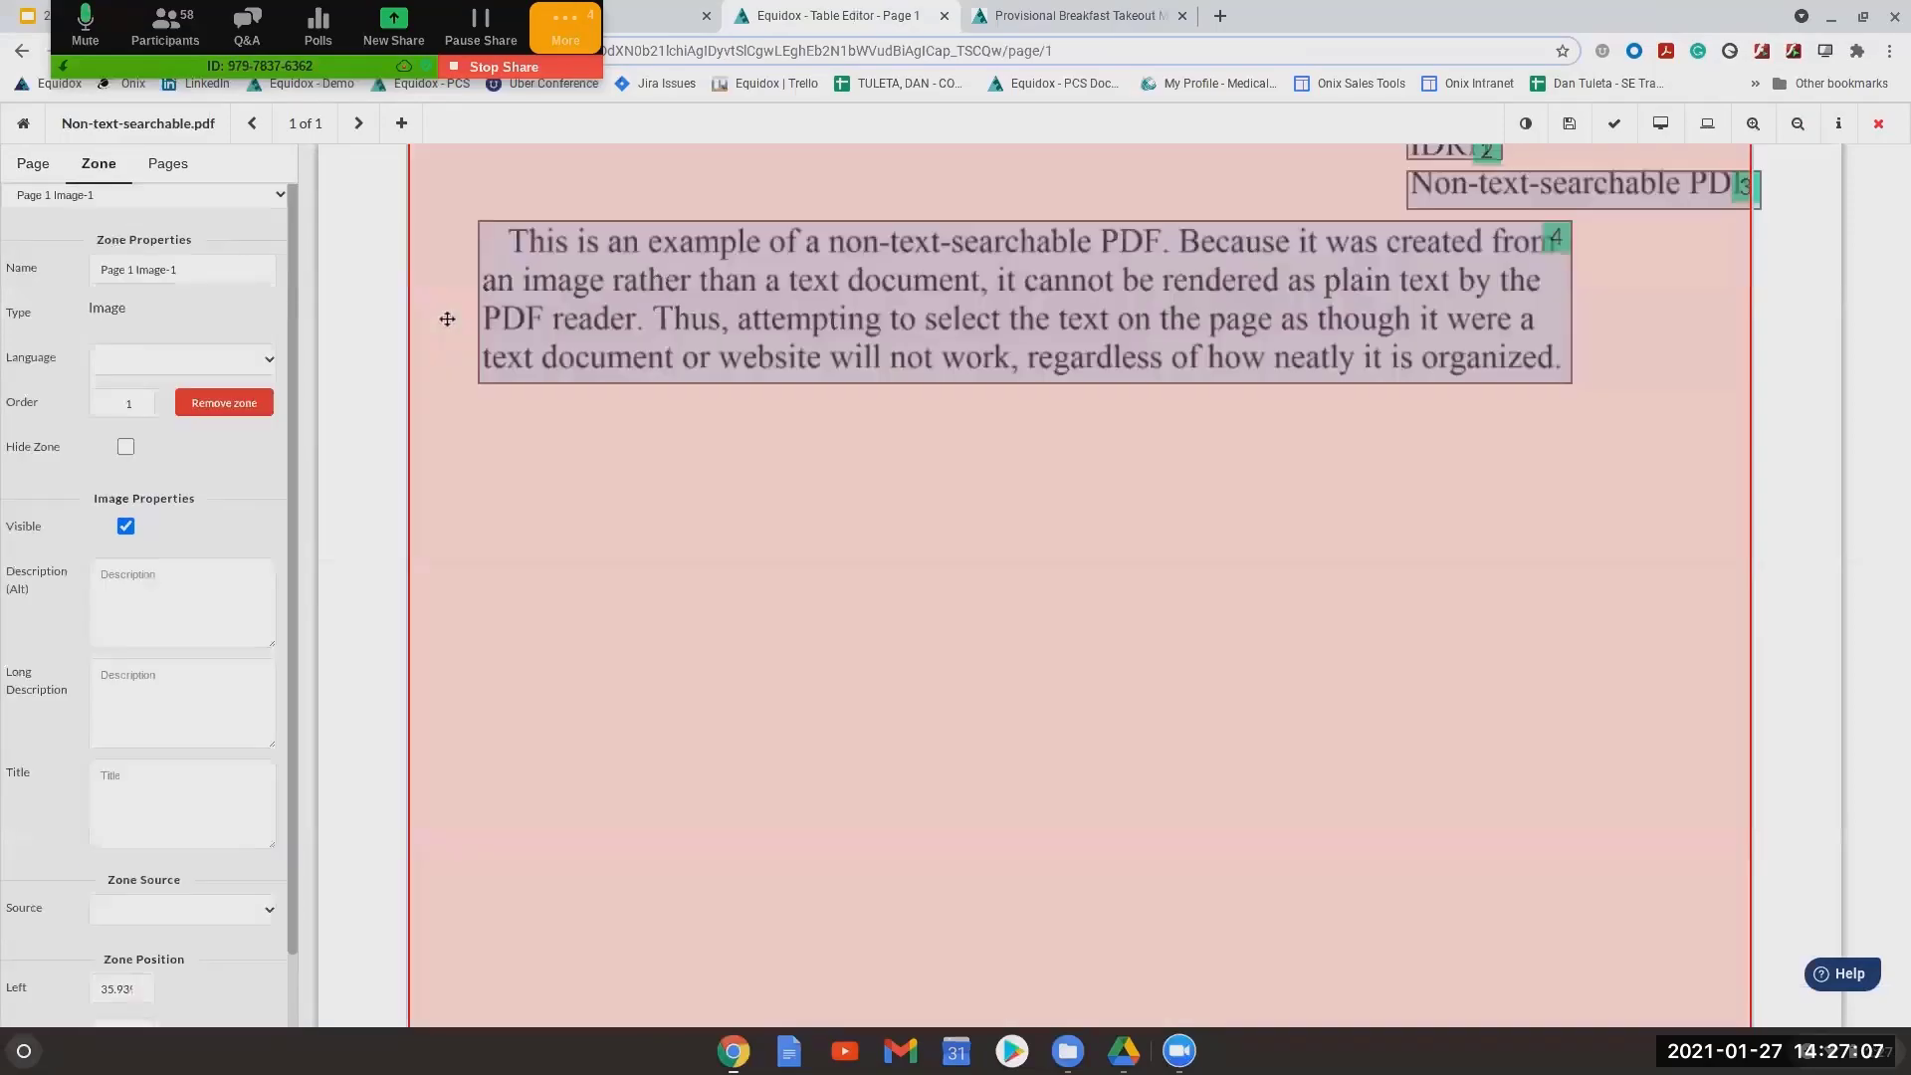
scroll(1505, 957, up, 2)
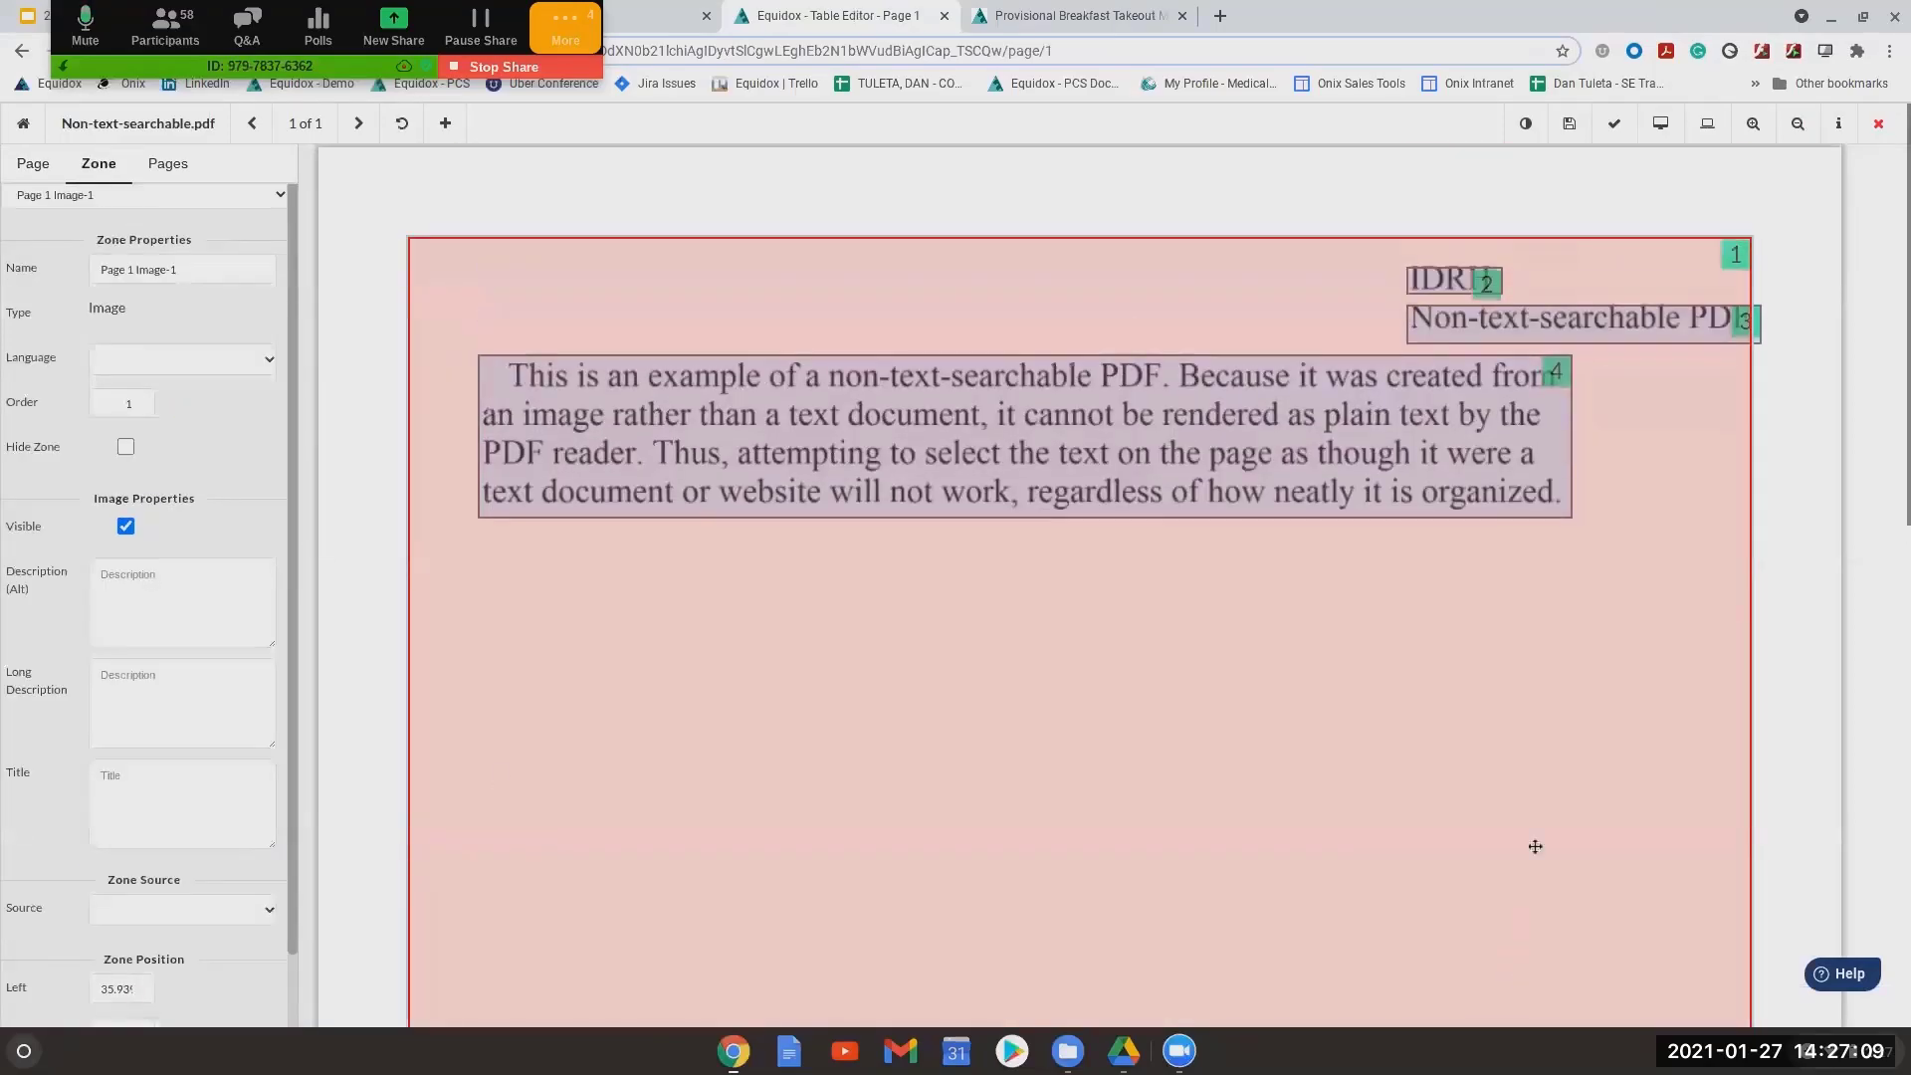
scroll(1534, 846, down, 5)
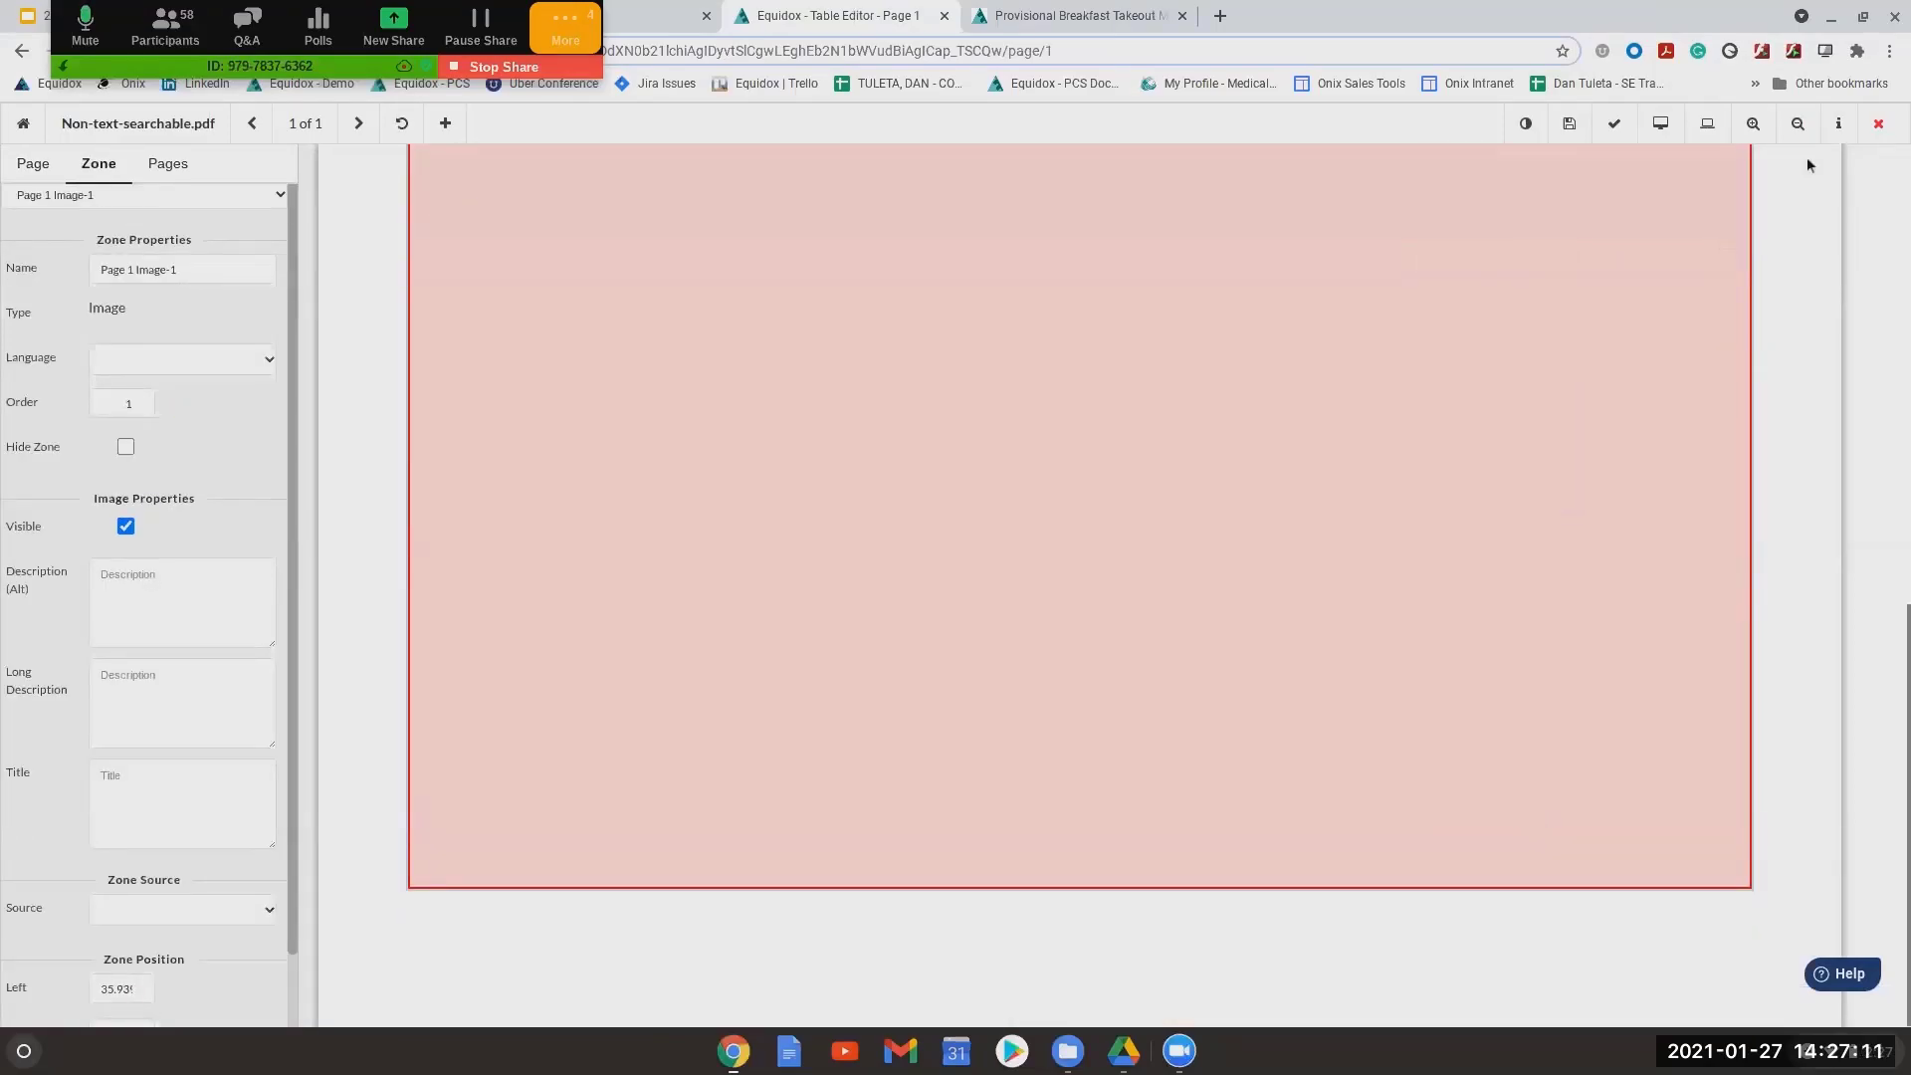
click(1798, 124)
click(1797, 123)
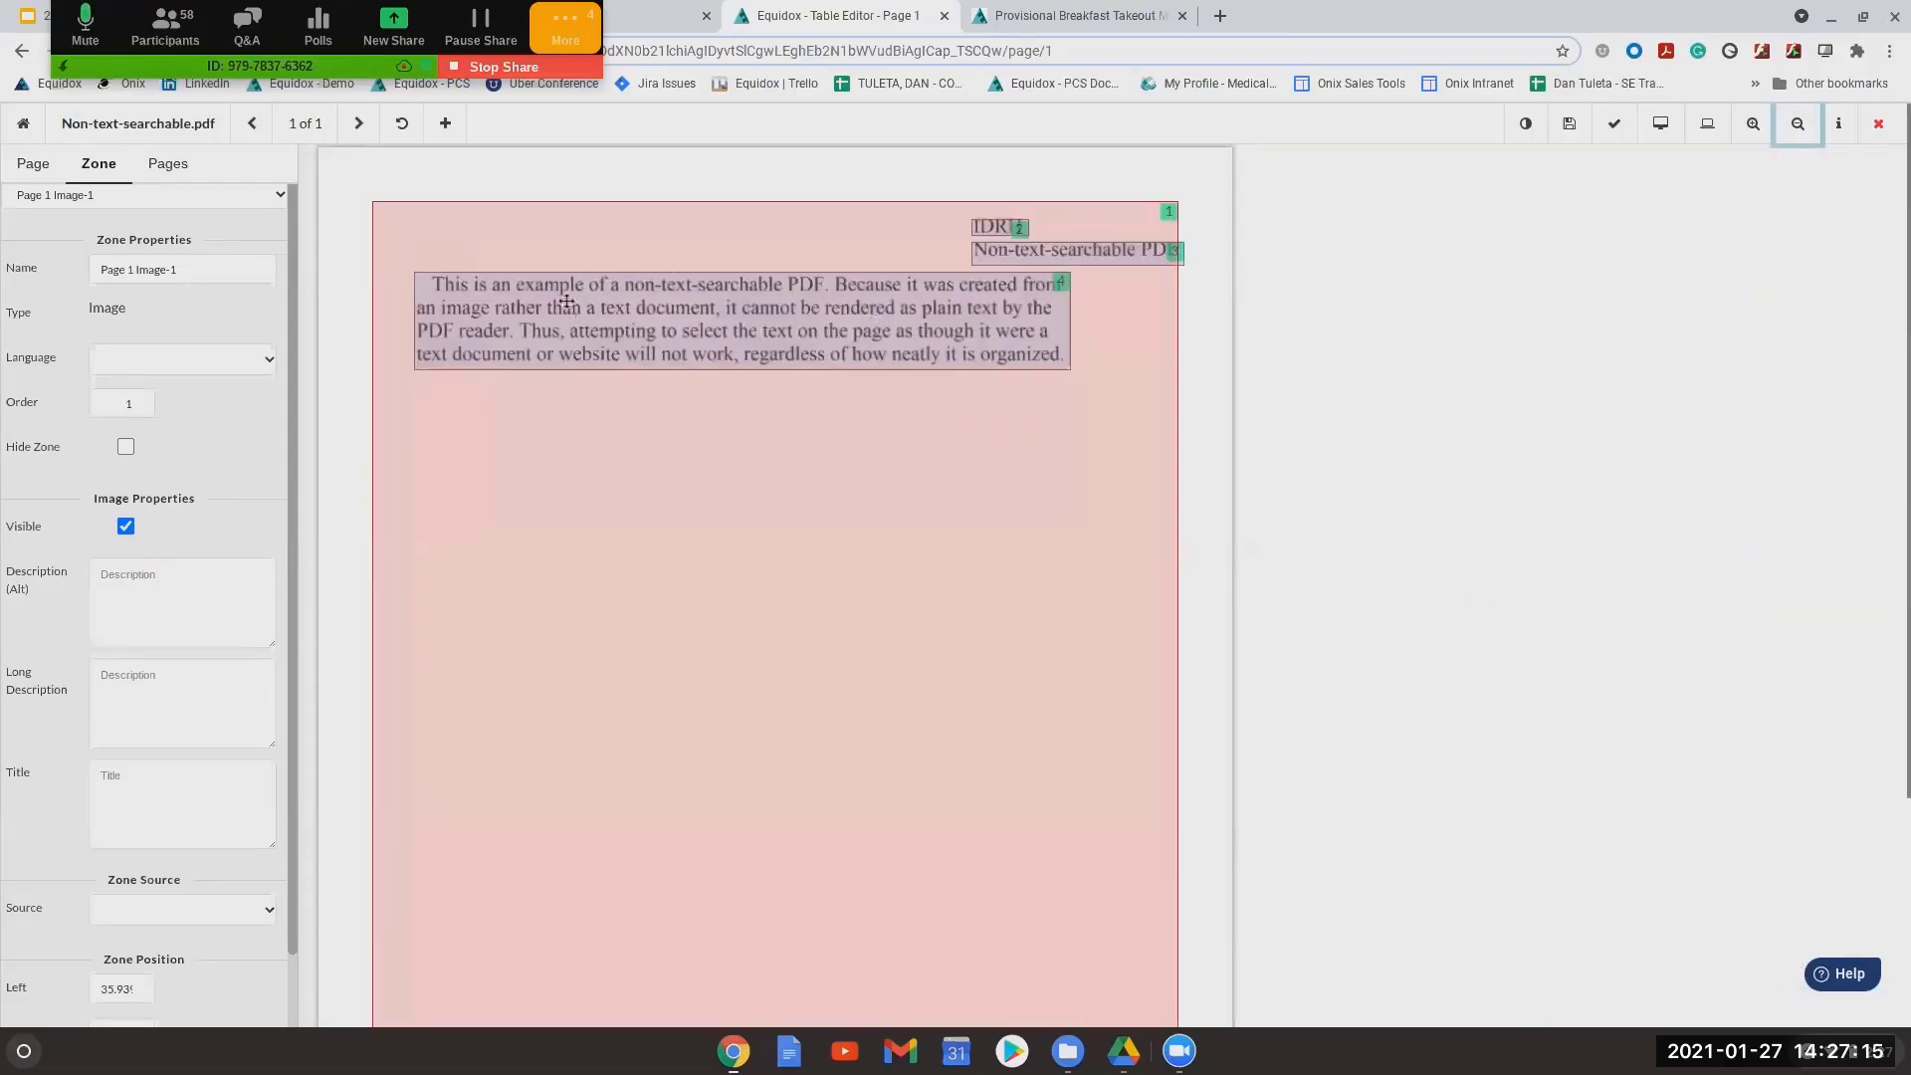
scroll(565, 300, down, 1)
scroll(647, 468, up, 1)
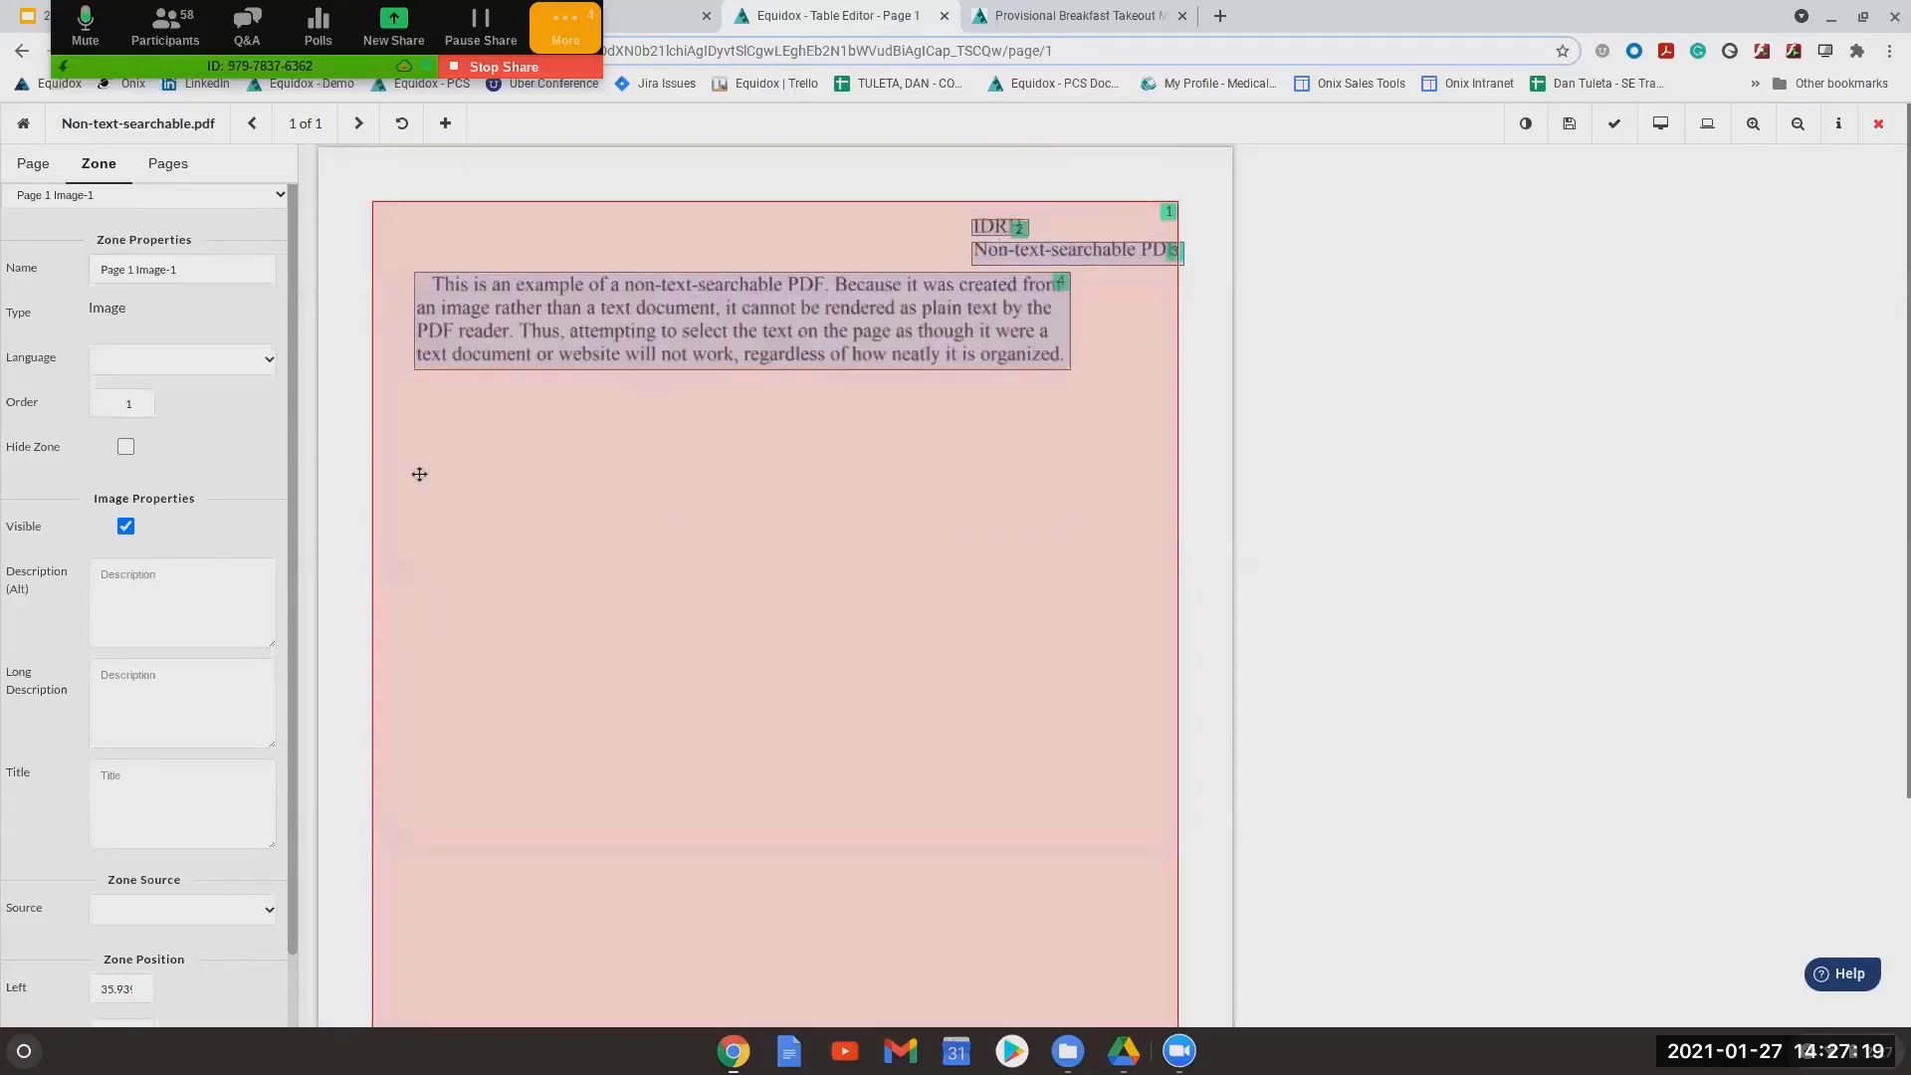
click(33, 164)
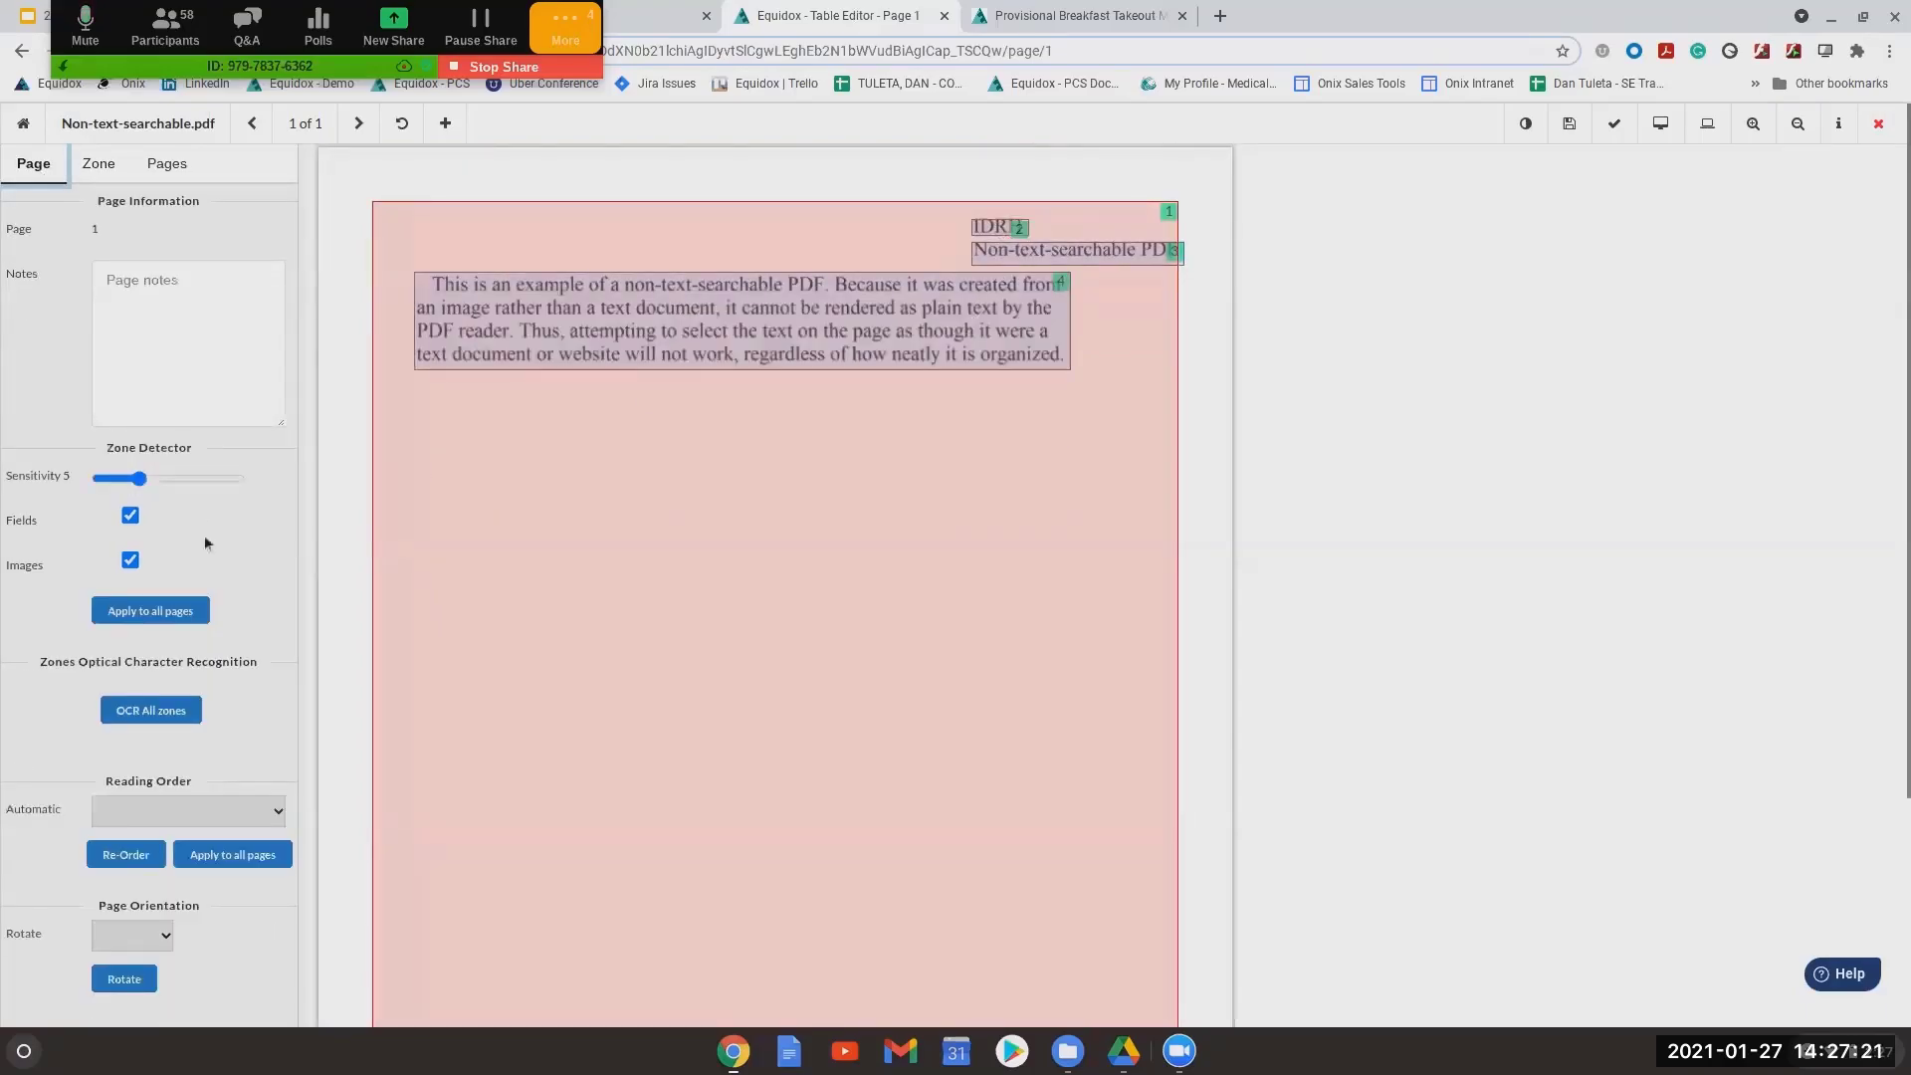
click(130, 559)
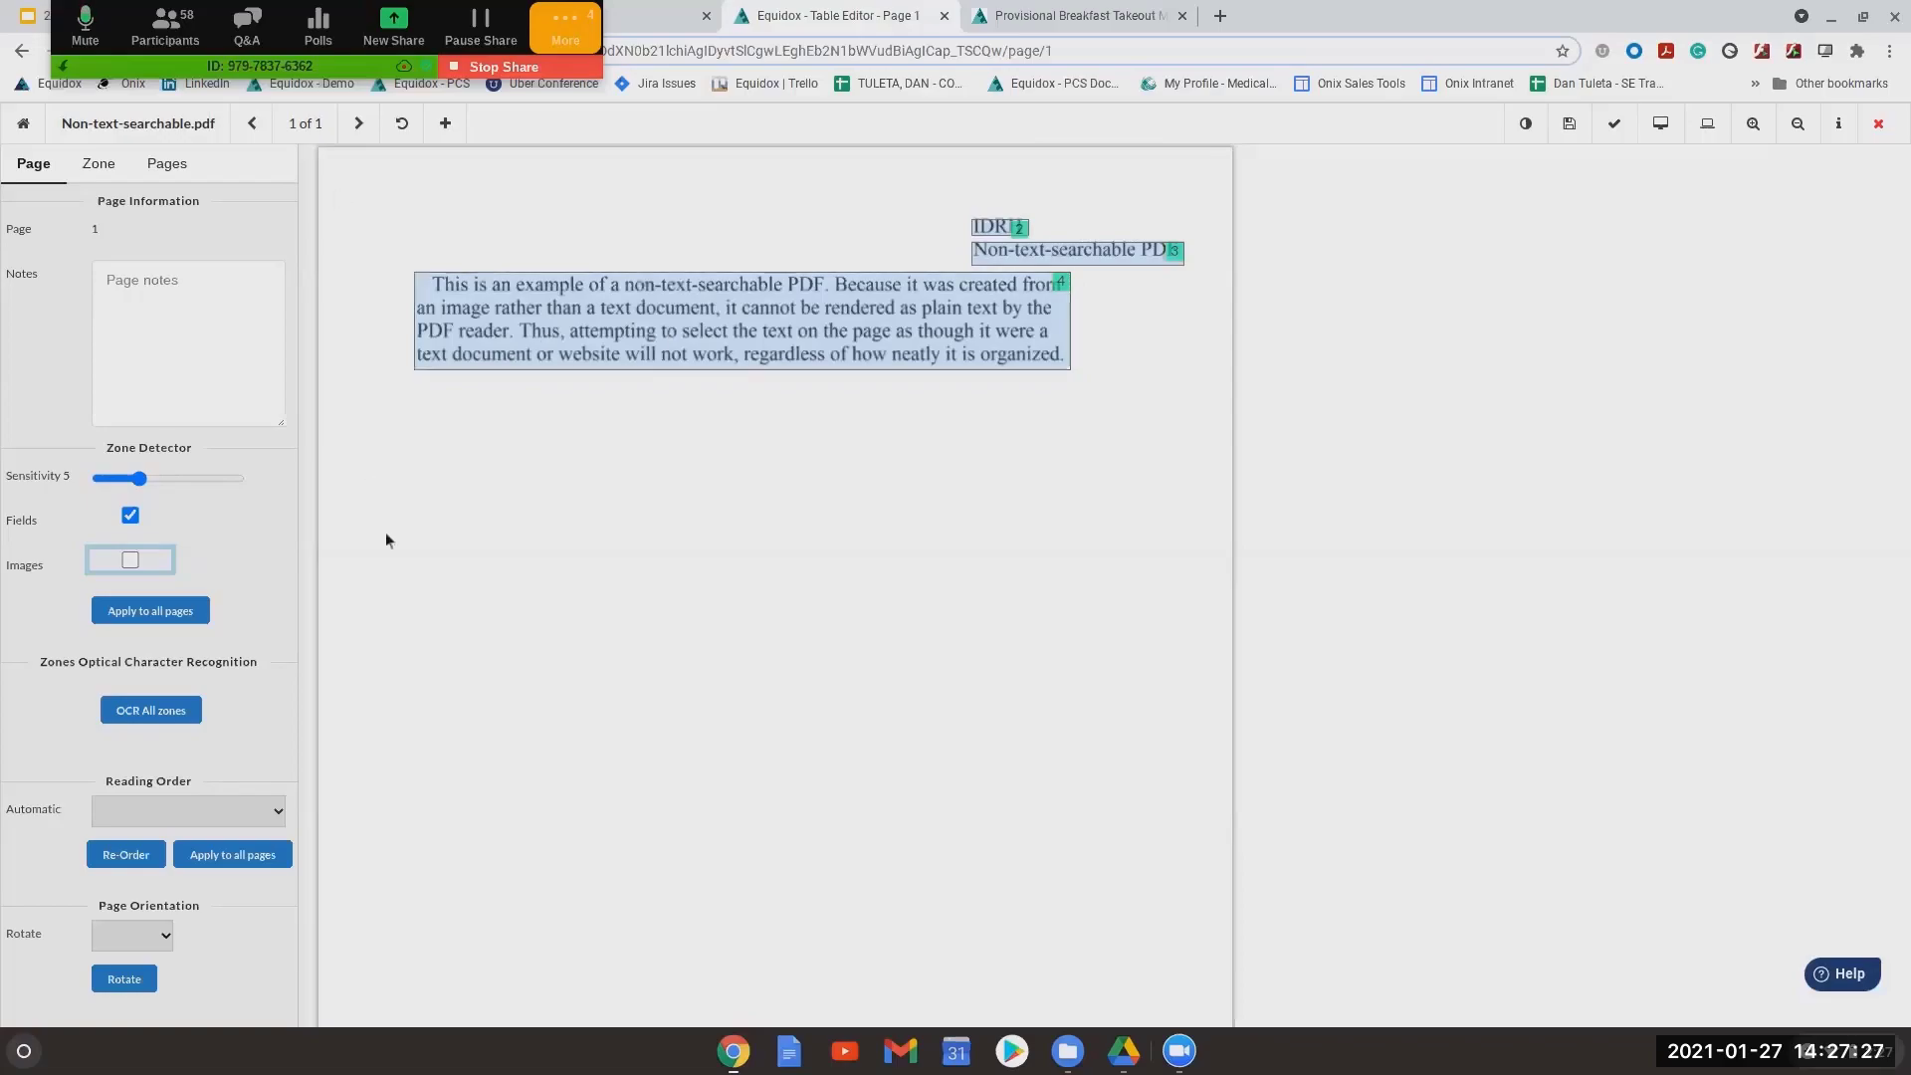
Keep OCR as the source of the main paragraph zone and review its recognized text
click(599, 310)
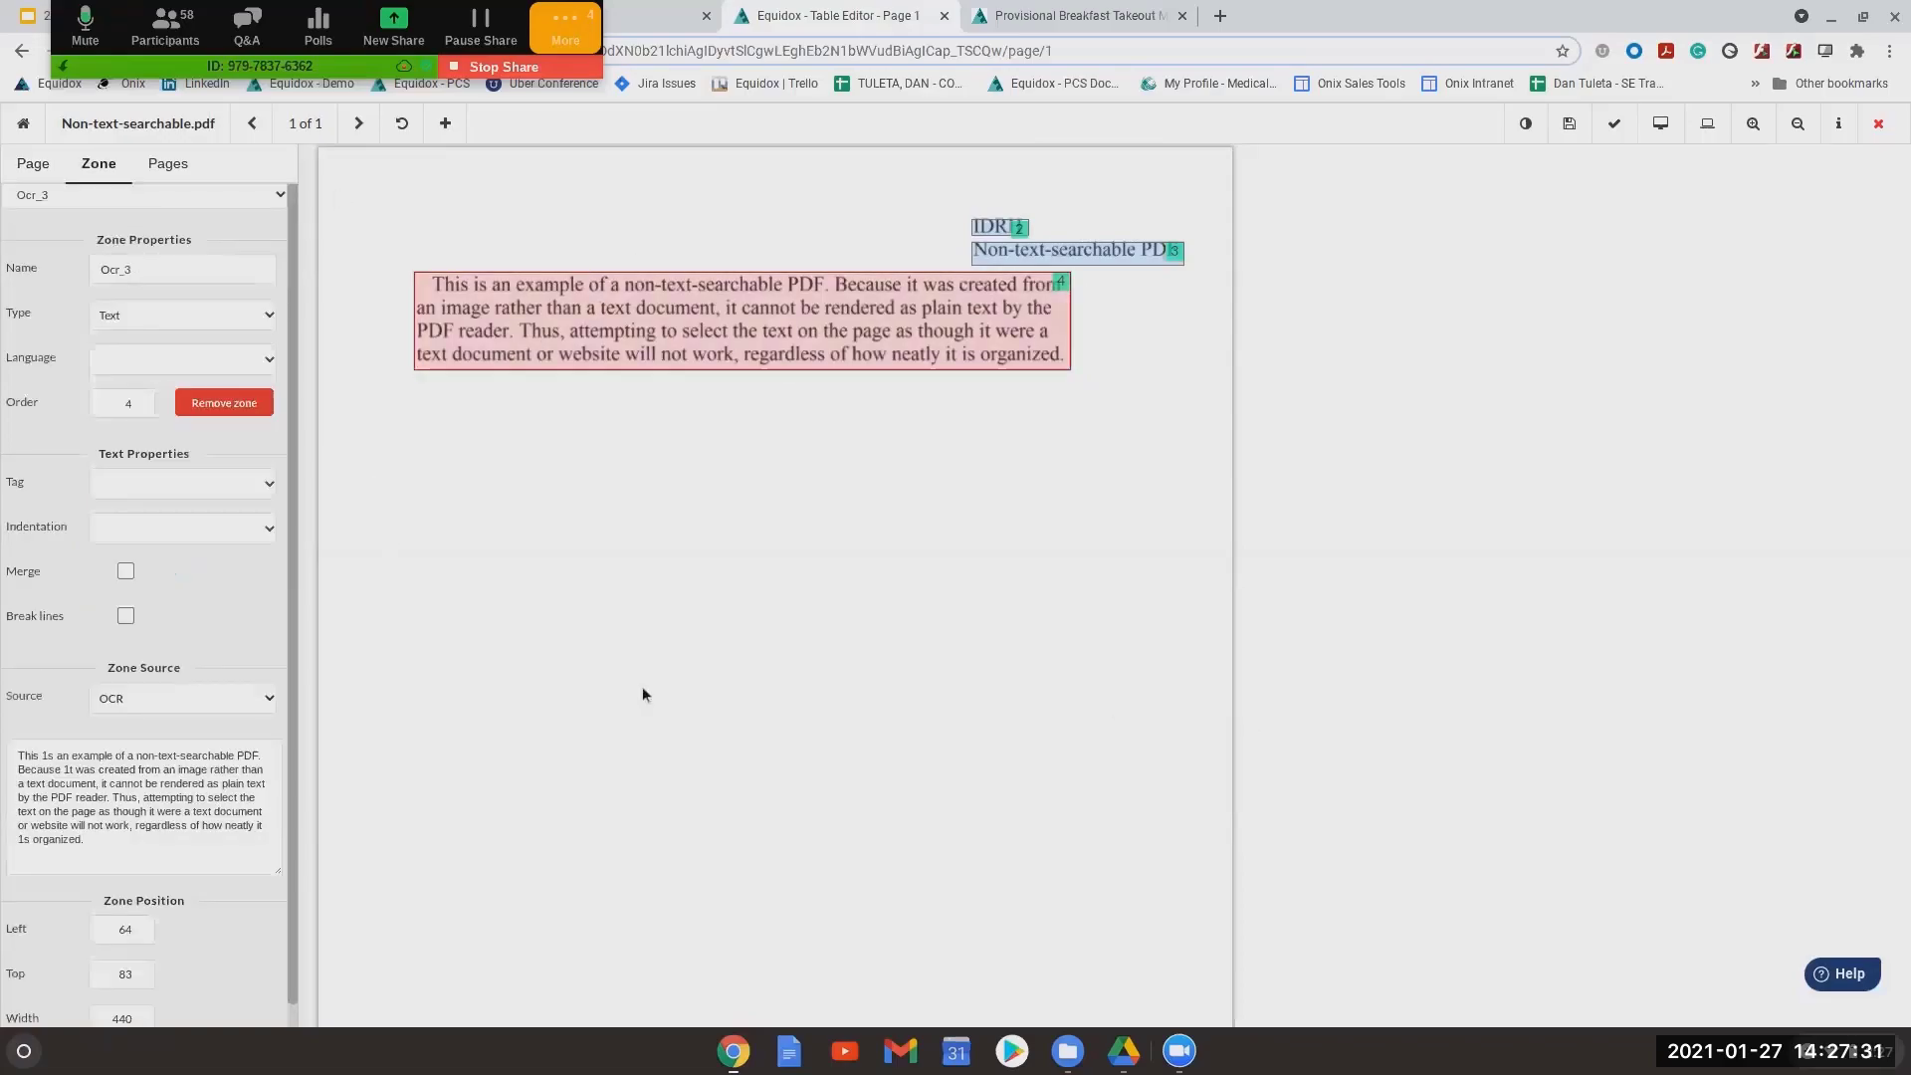
click(189, 697)
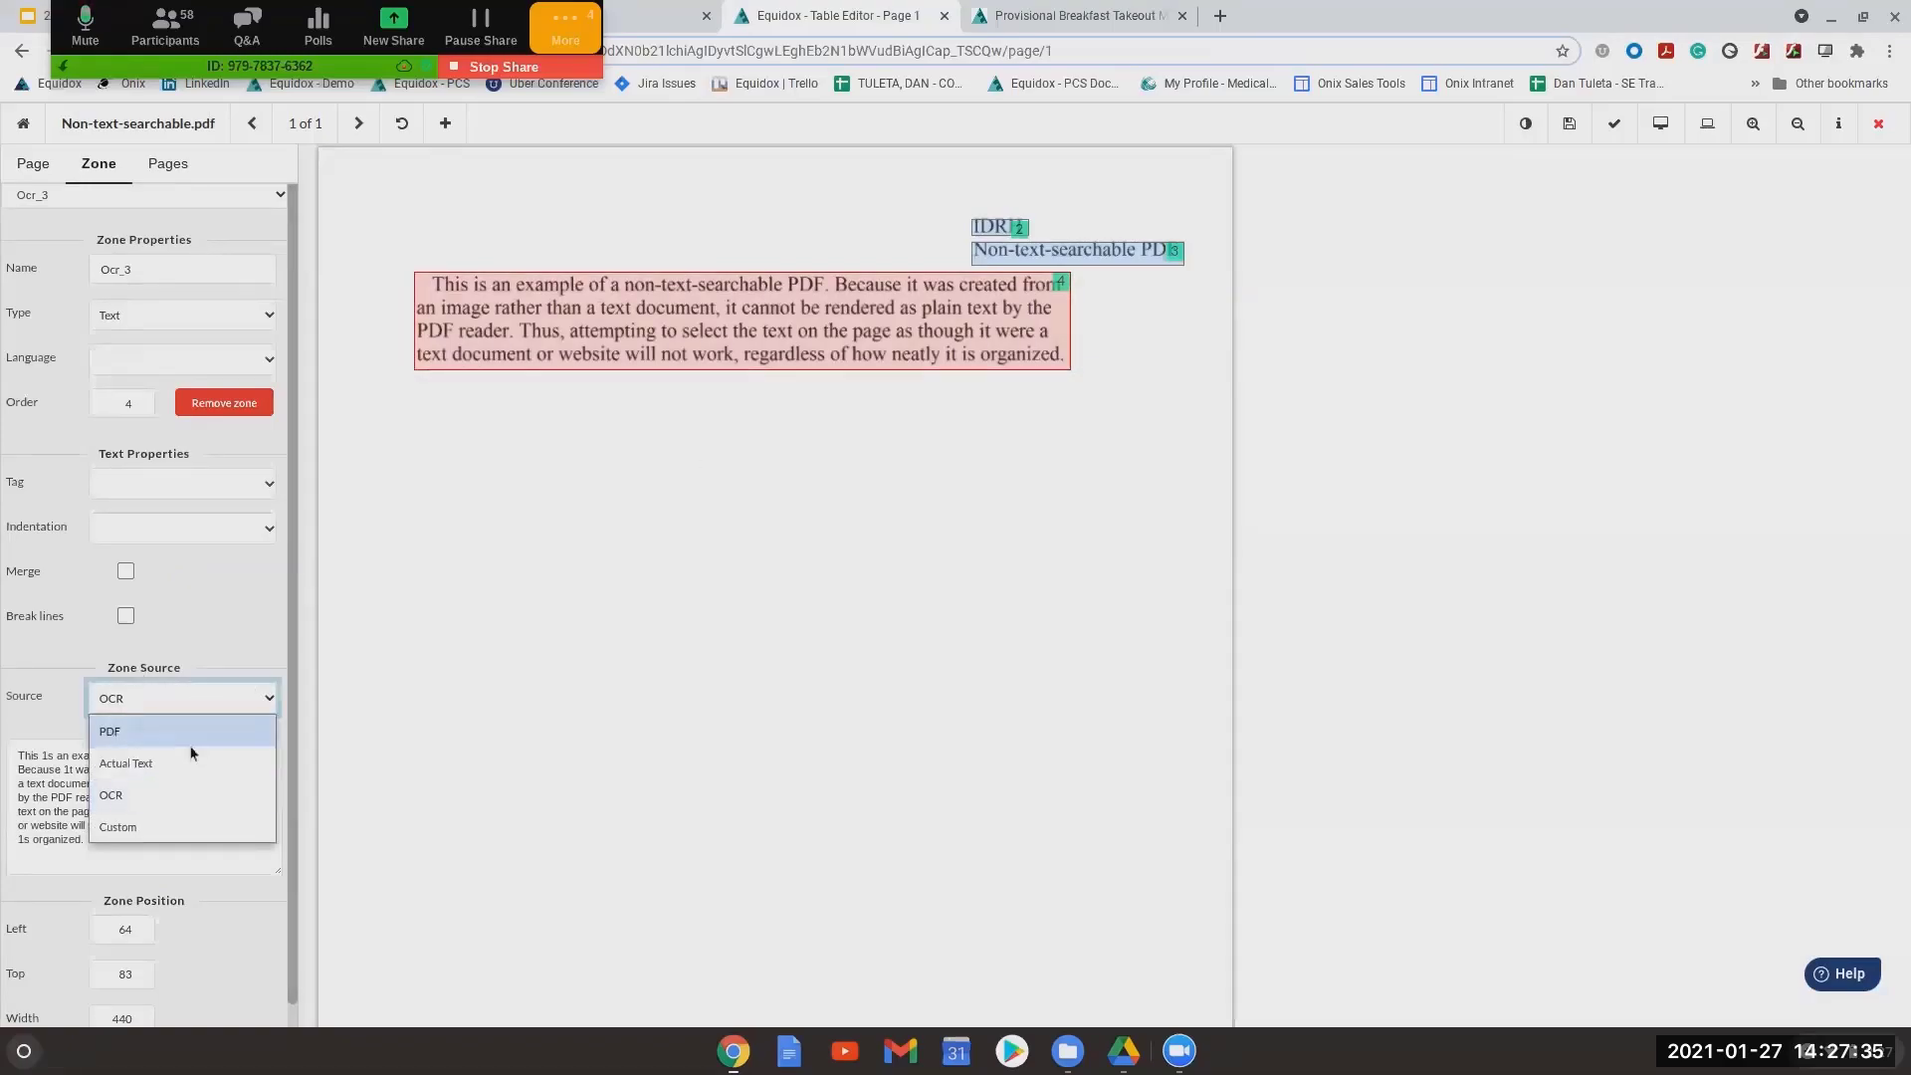
click(171, 796)
drag(27, 742, 155, 836)
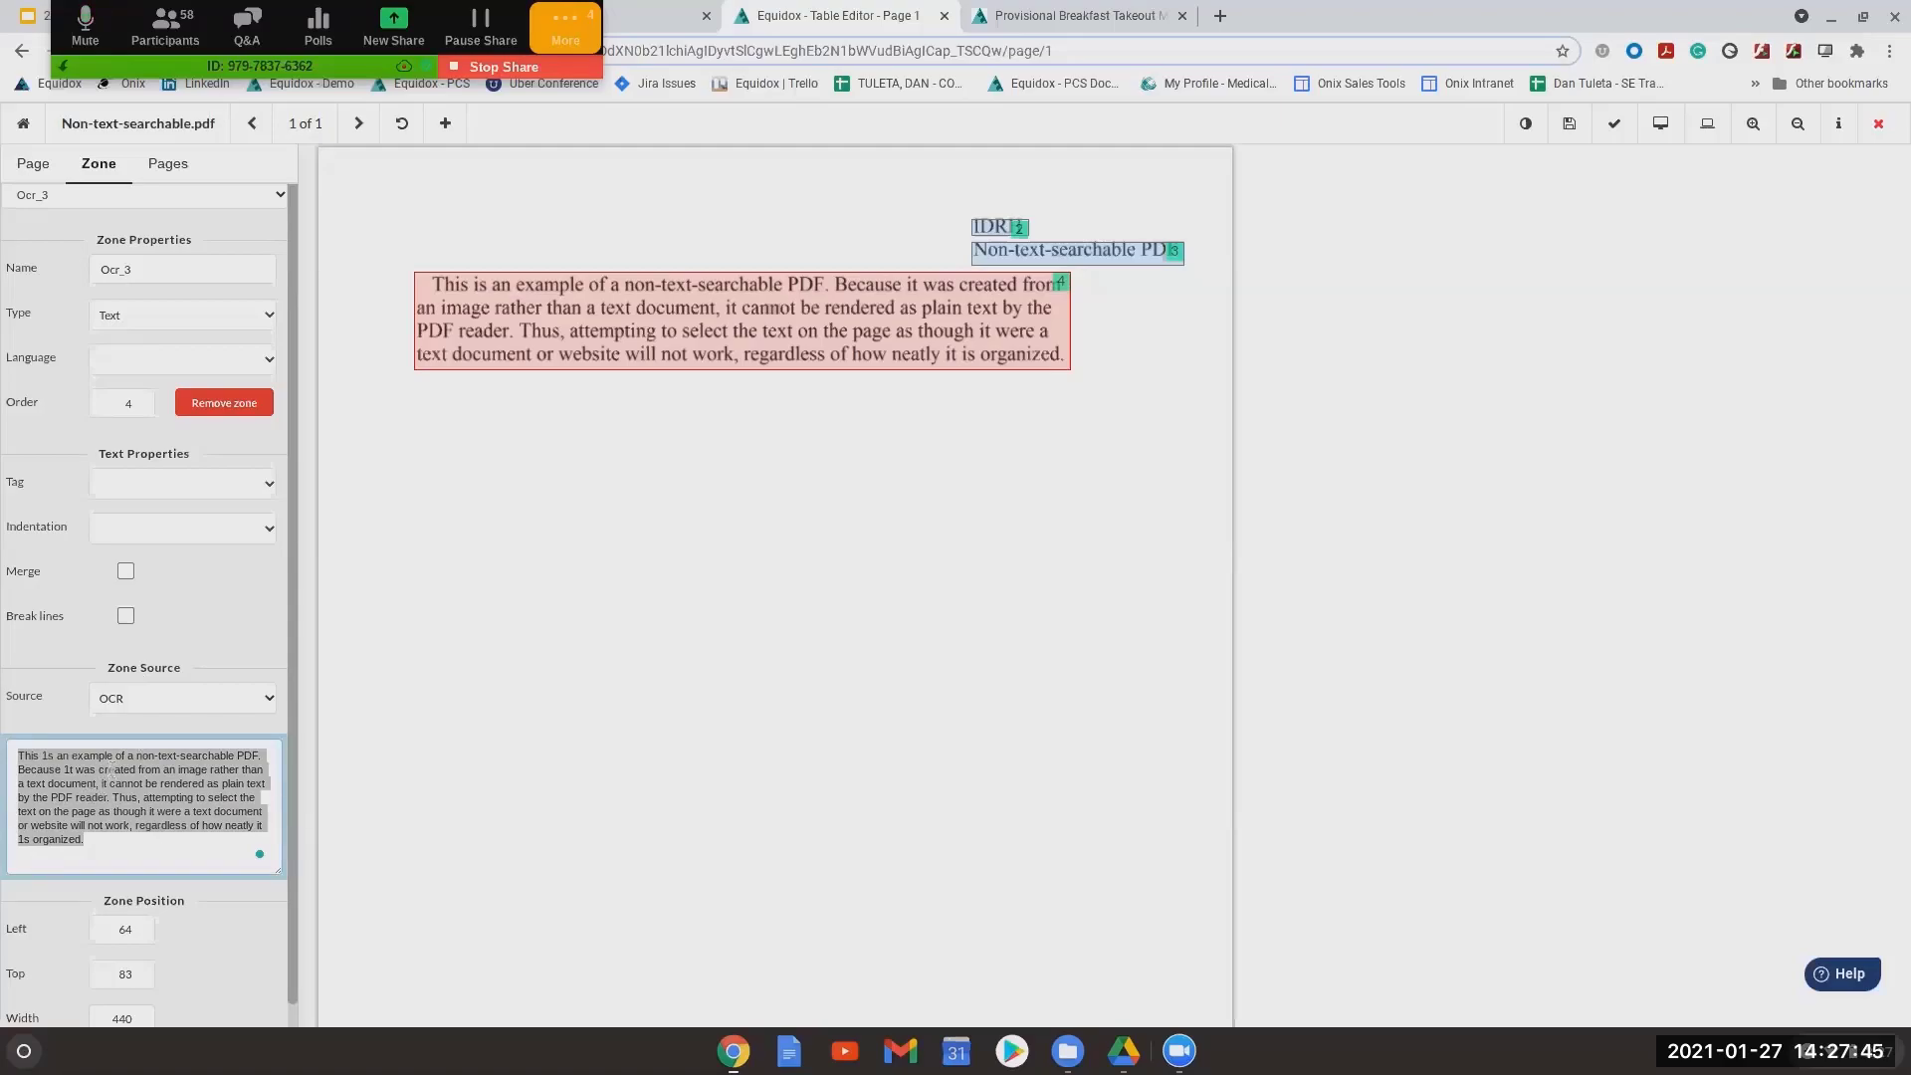
Correct "1s" to "is" in the opening words of the paragraph zone's OCR text
click(49, 756)
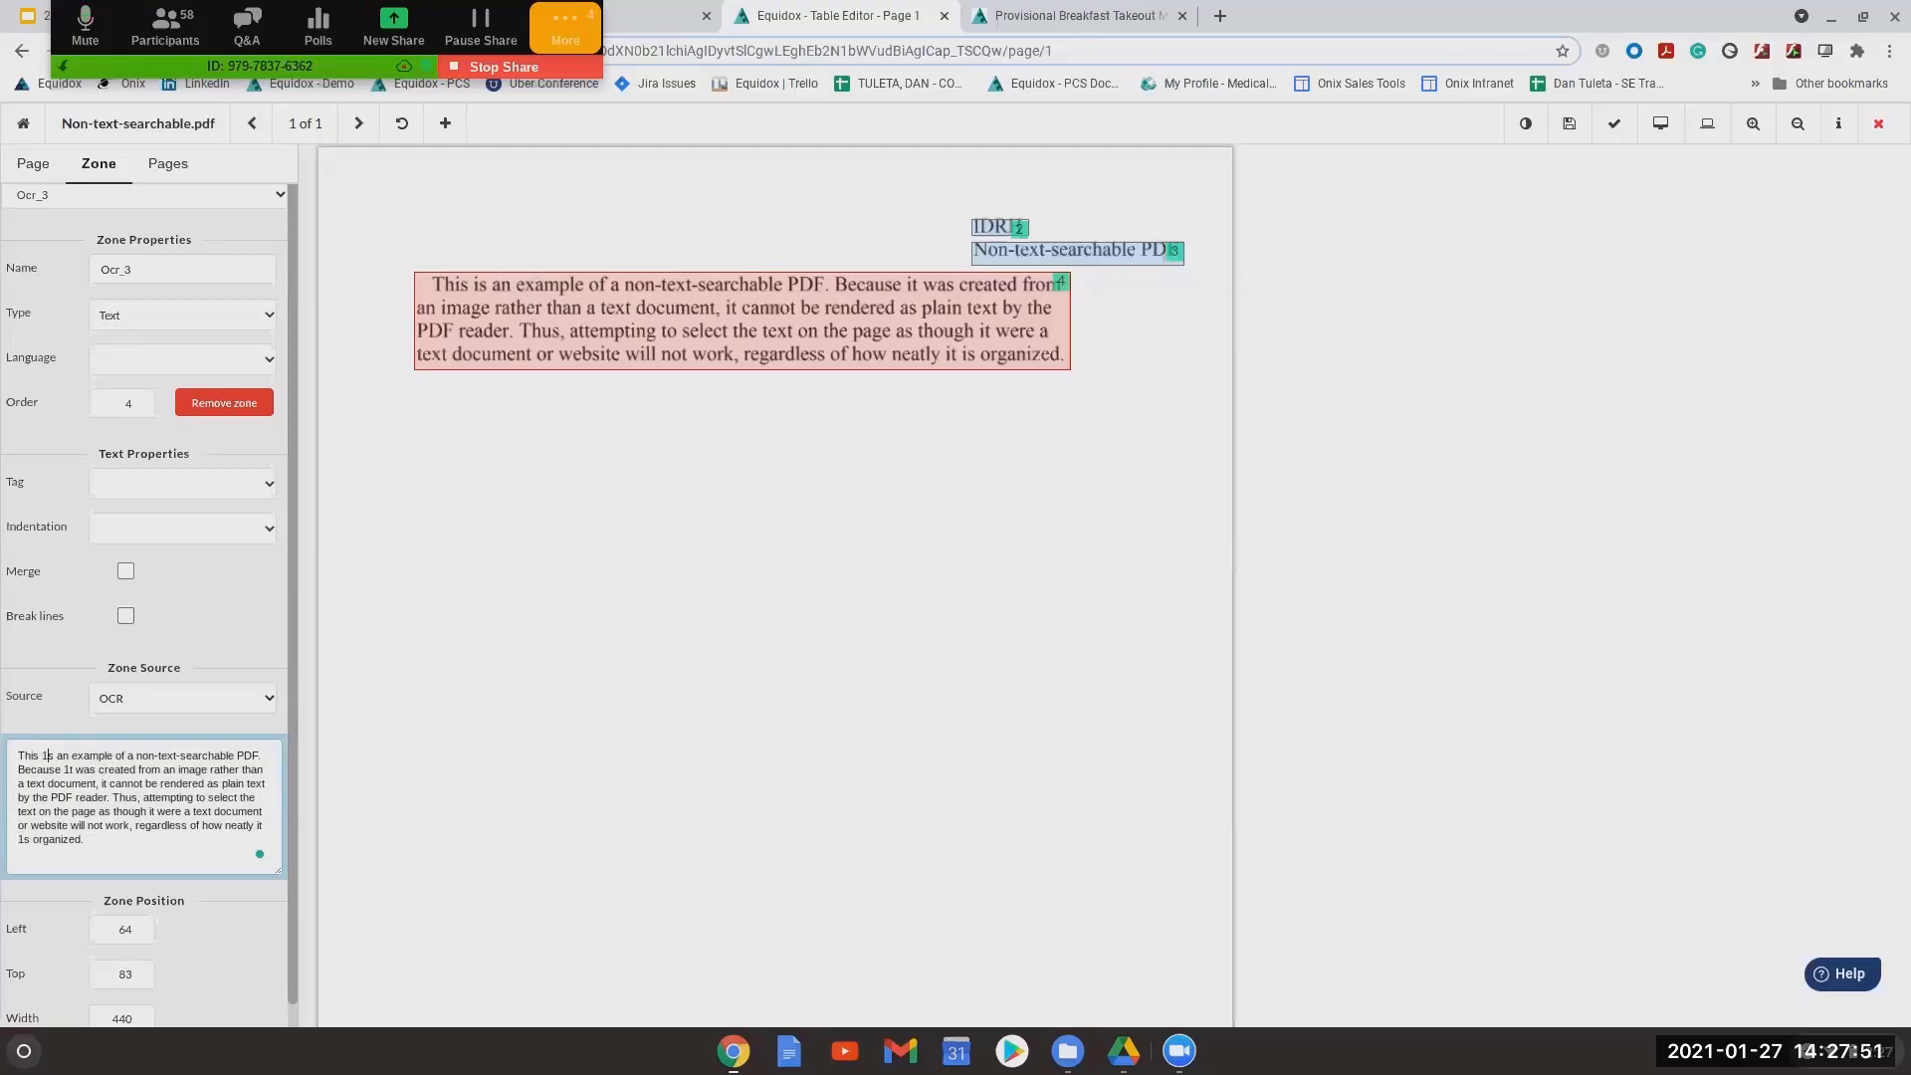
key(BackSpace)
text(i)
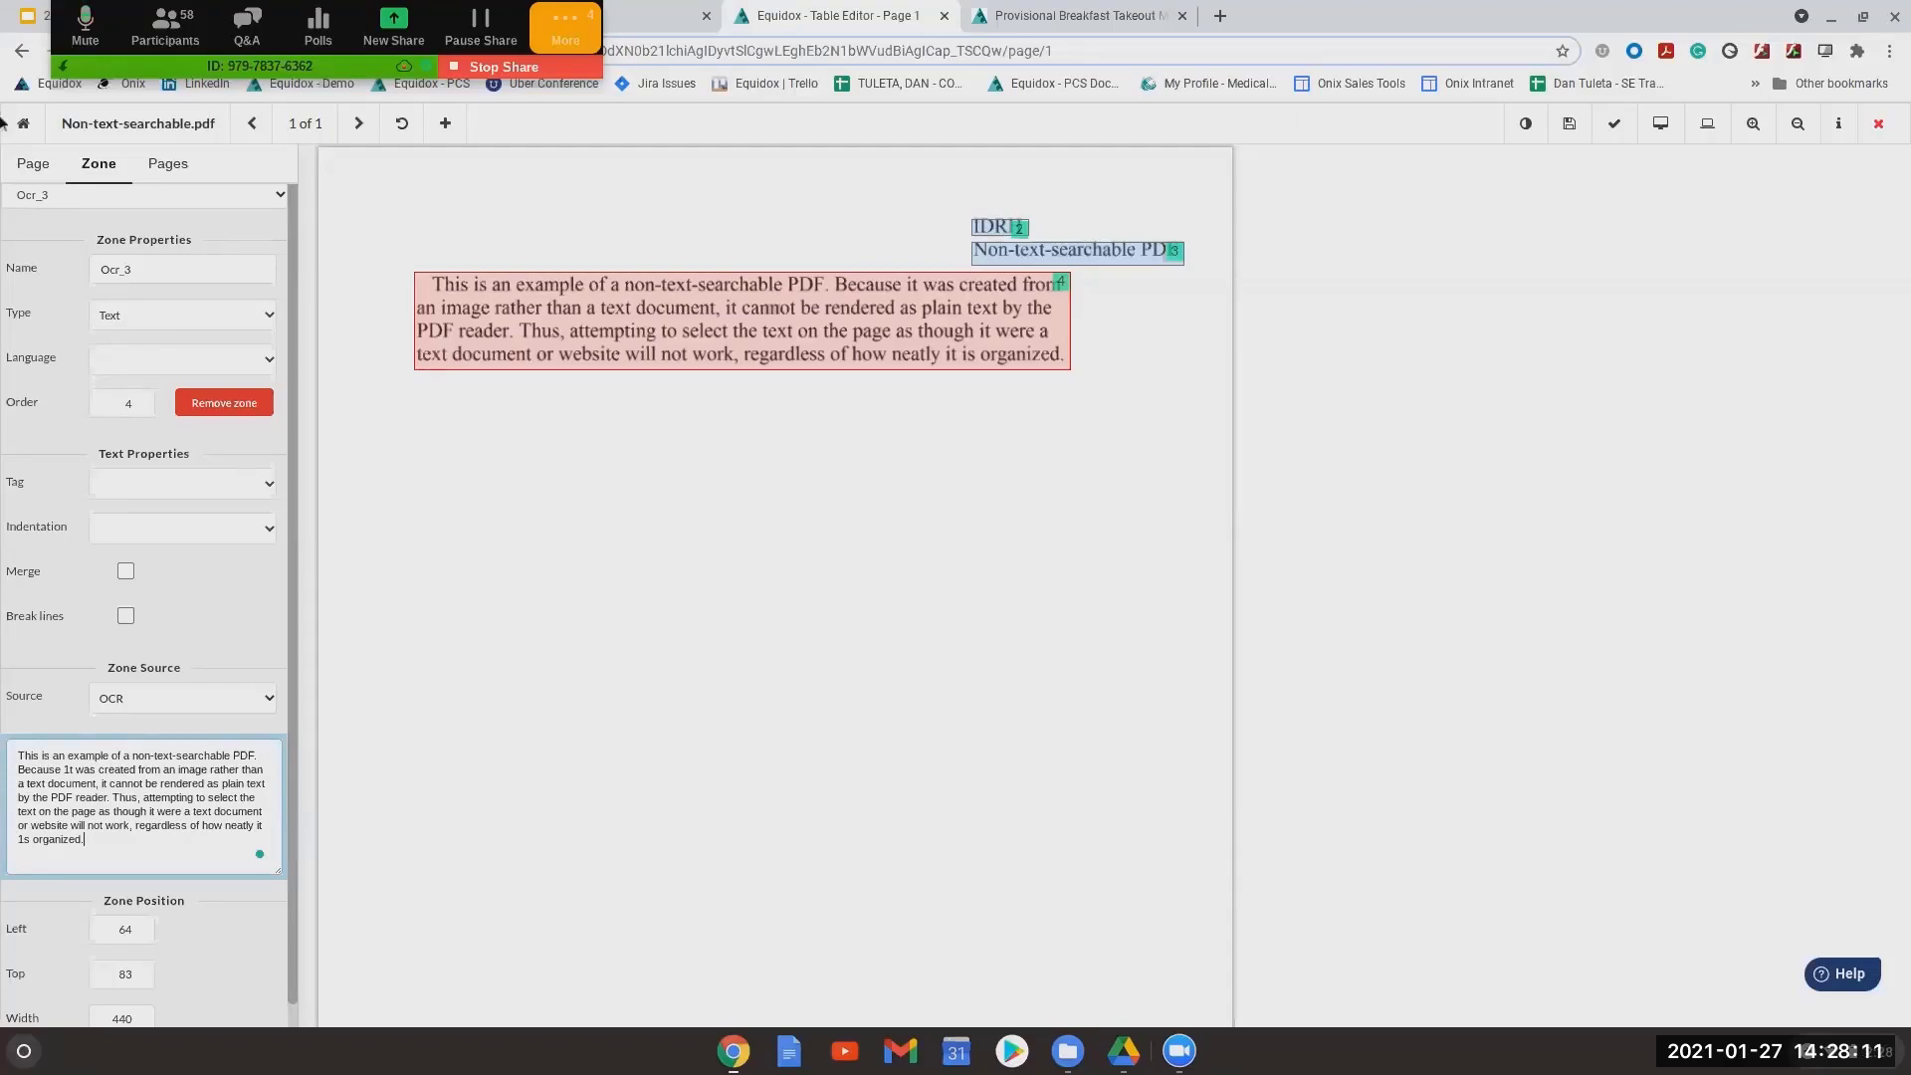
Set the page's zone detector sensitivity to 7
click(40, 167)
mouse_move(146, 474)
mouse_down()
mouse_move(196, 496)
mouse_move(140, 483)
mouse_move(171, 498)
mouse_move(152, 503)
mouse_up()
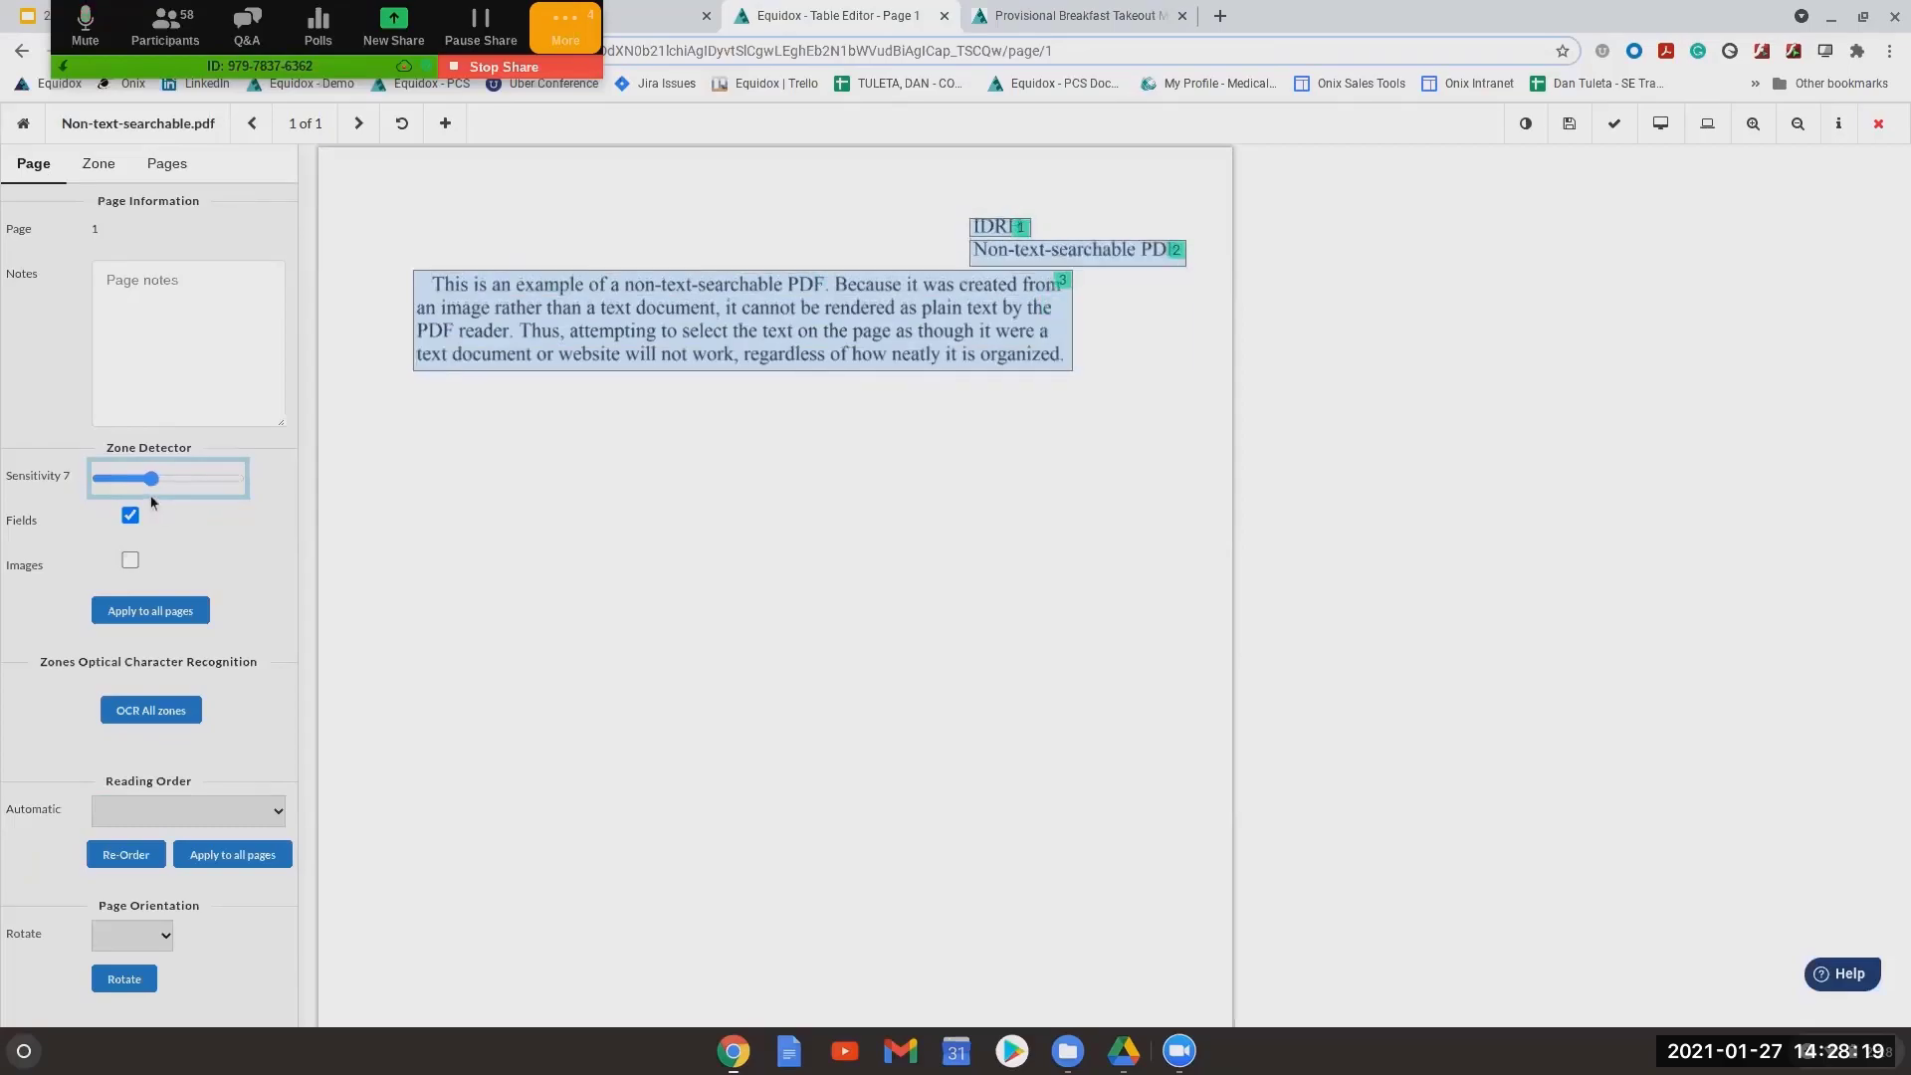
mouse_move(150, 492)
mouse_down()
mouse_move(175, 486)
mouse_move(152, 484)
mouse_up()
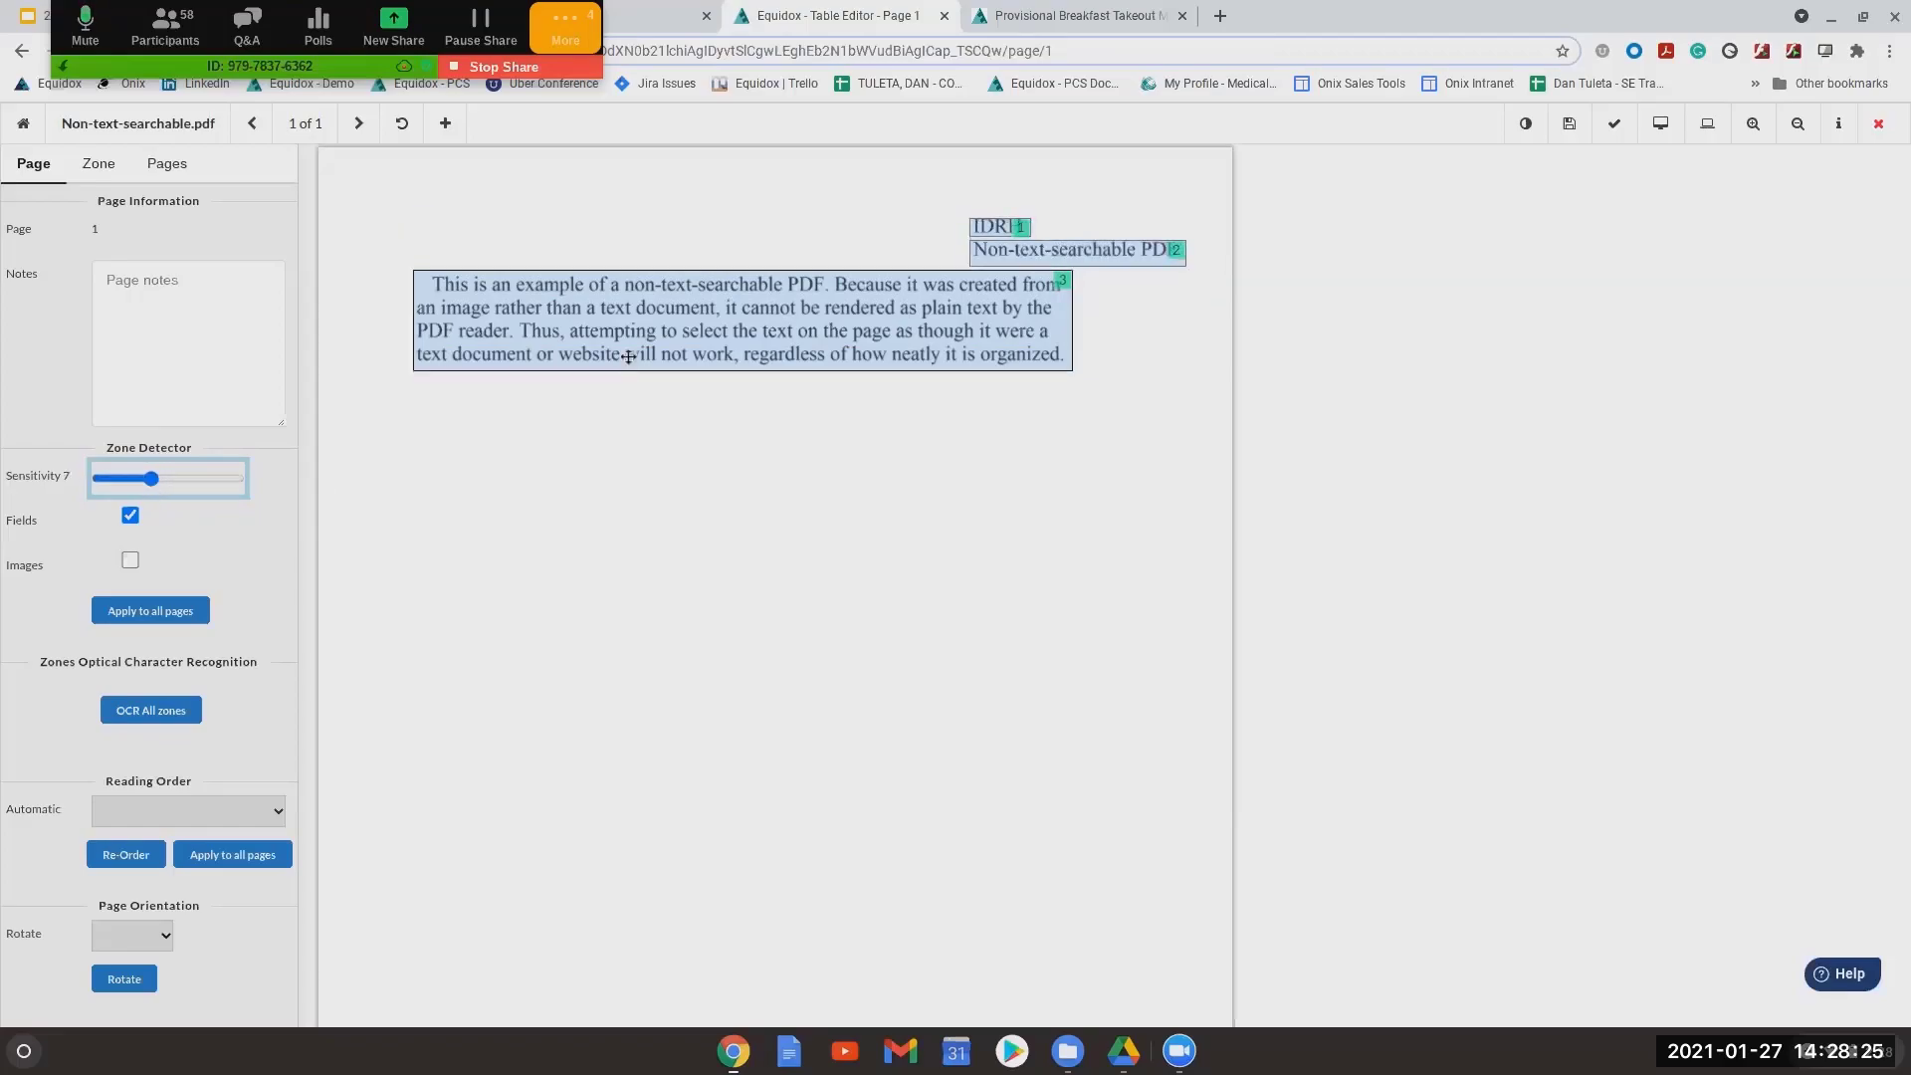
Convert the main paragraph zone to text and run OCR on all zones of the page
click(645, 338)
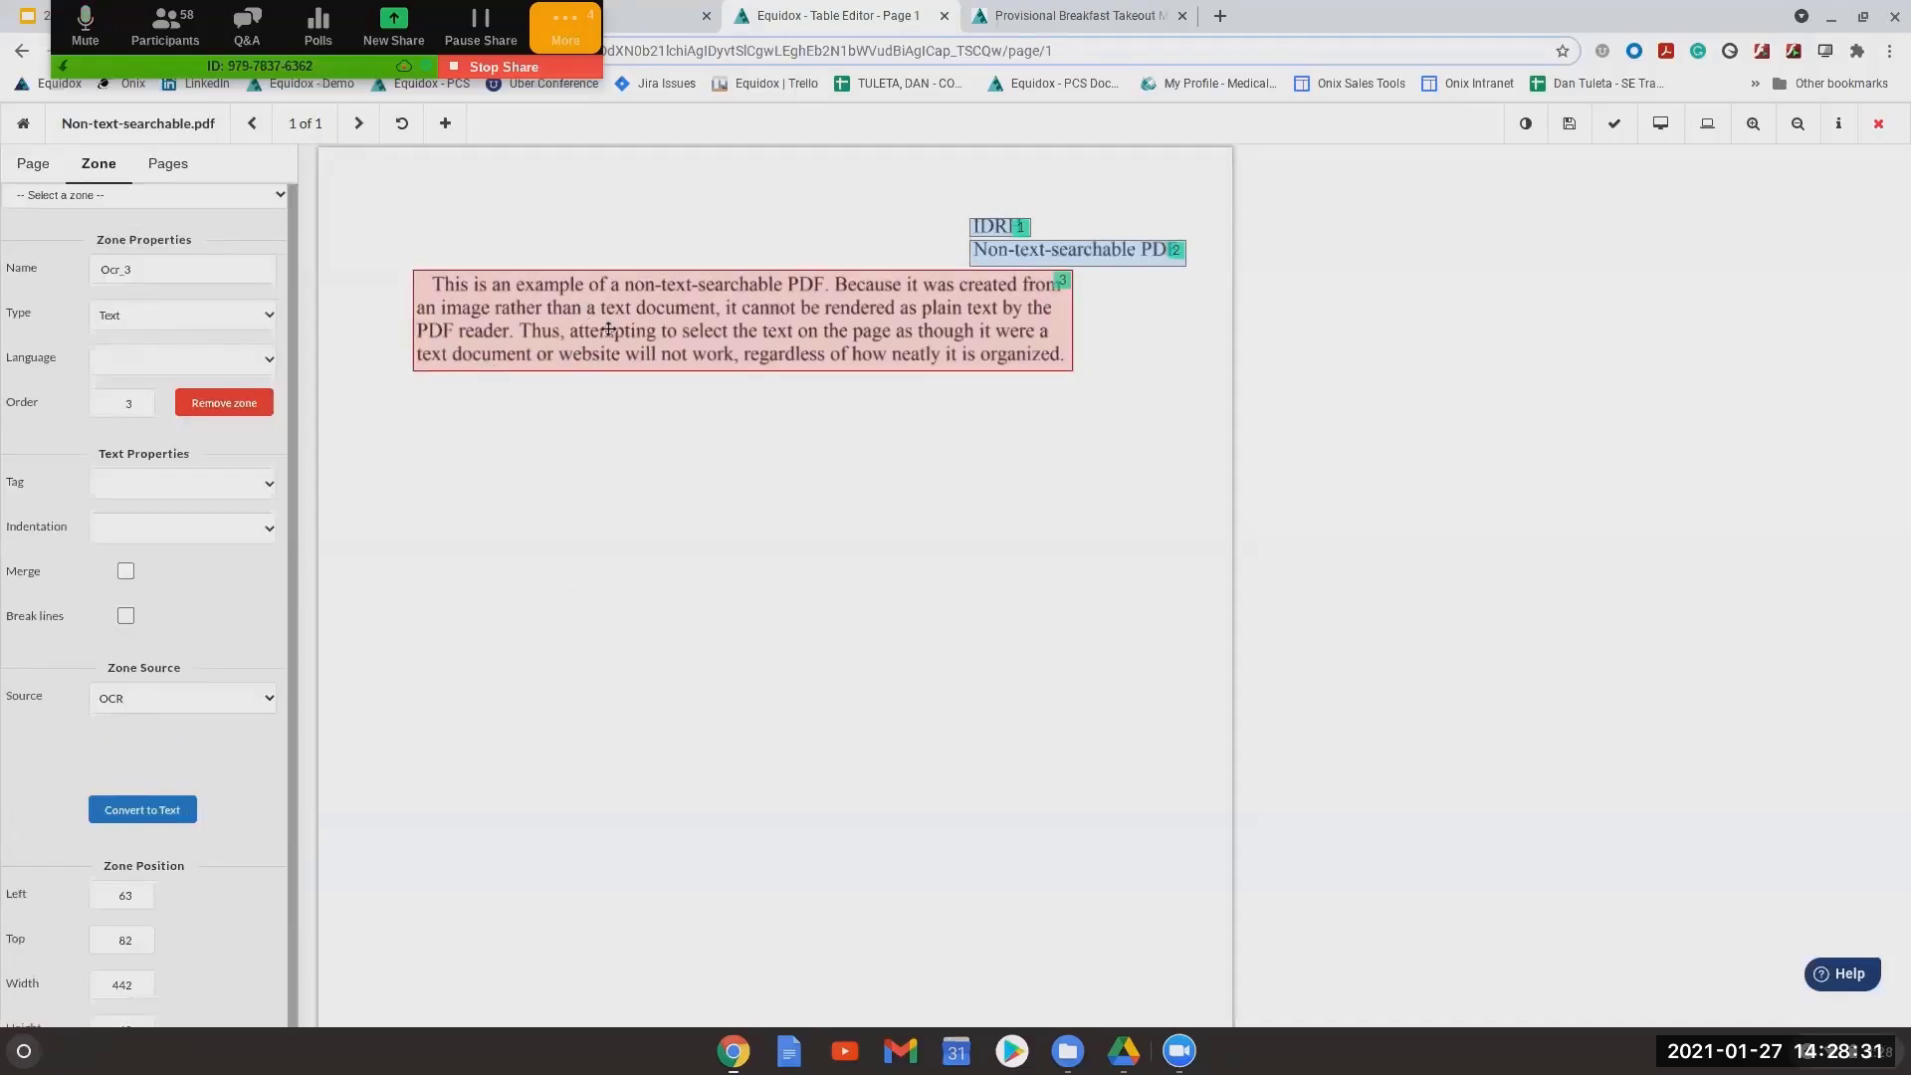
click(124, 808)
click(34, 165)
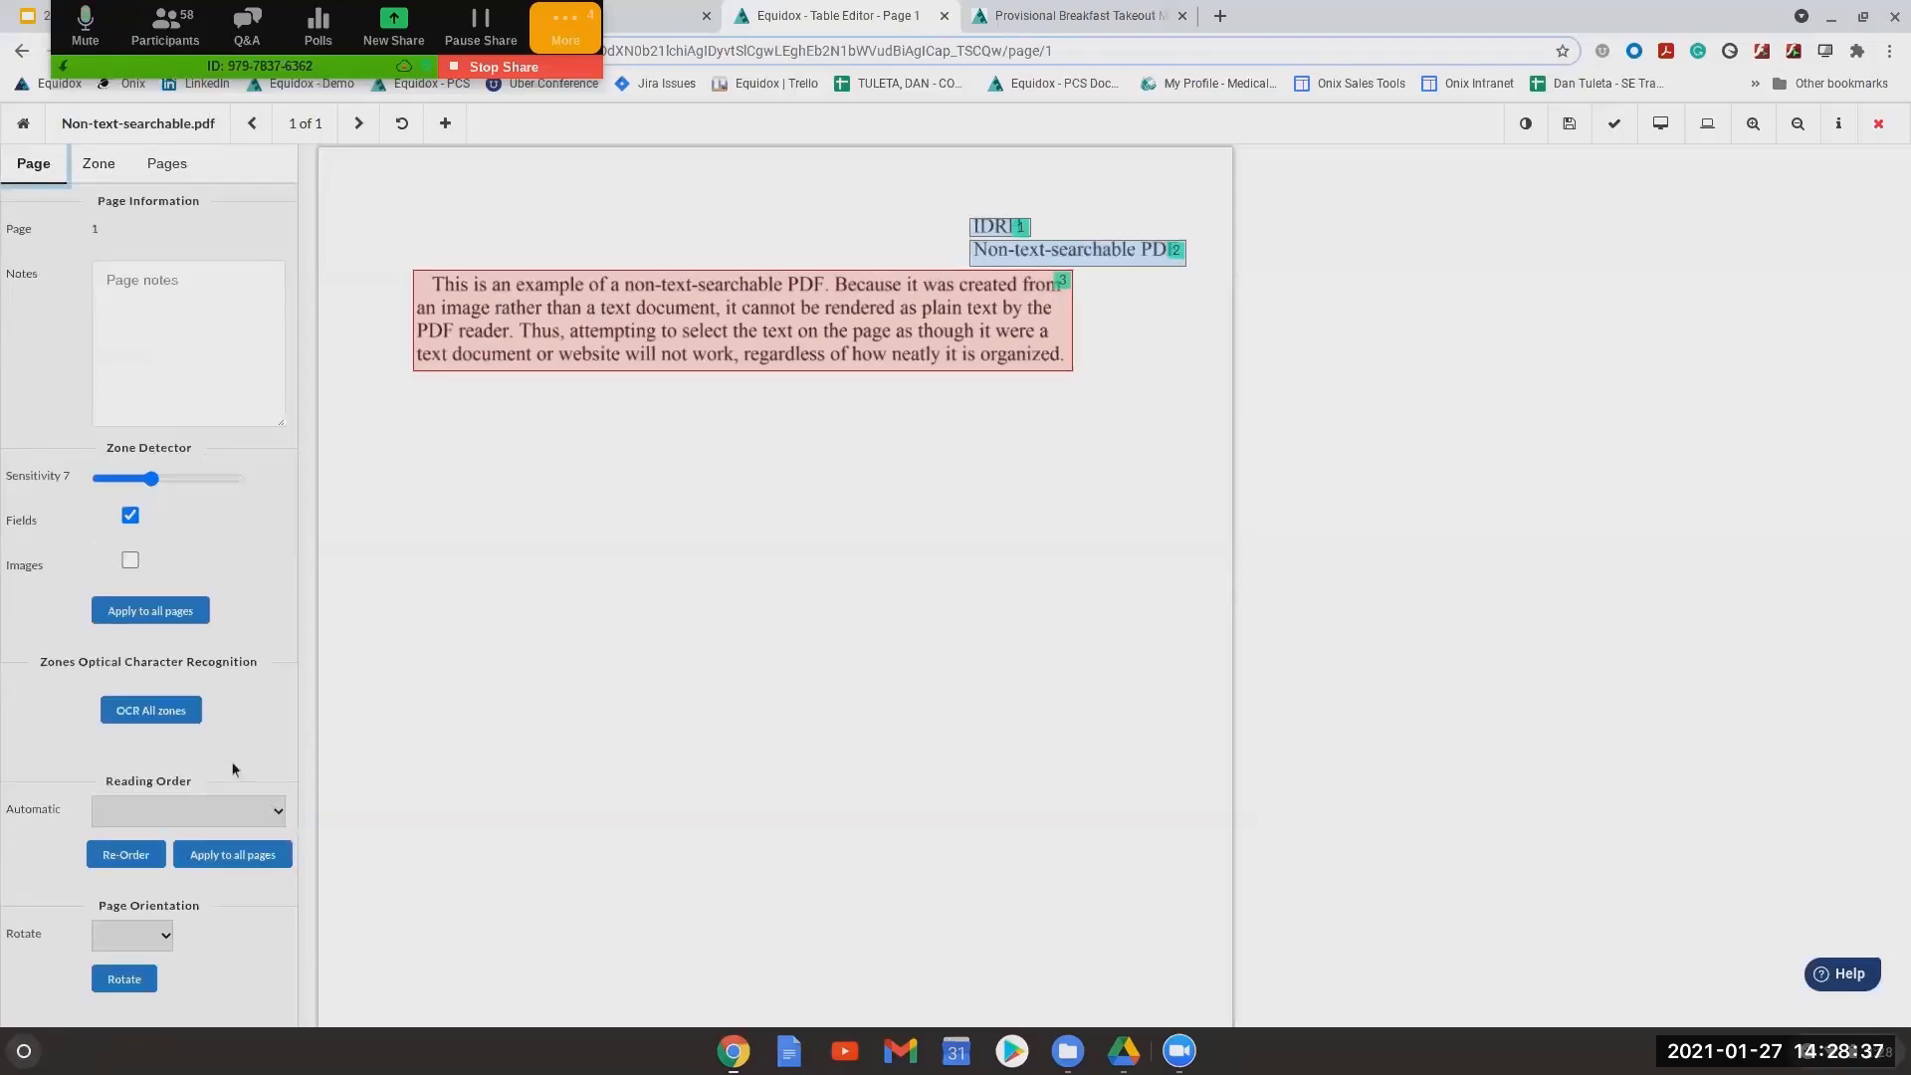
click(151, 710)
Preview the page and select all of its recognized text to check it
click(1660, 127)
drag(14, 125, 205, 281)
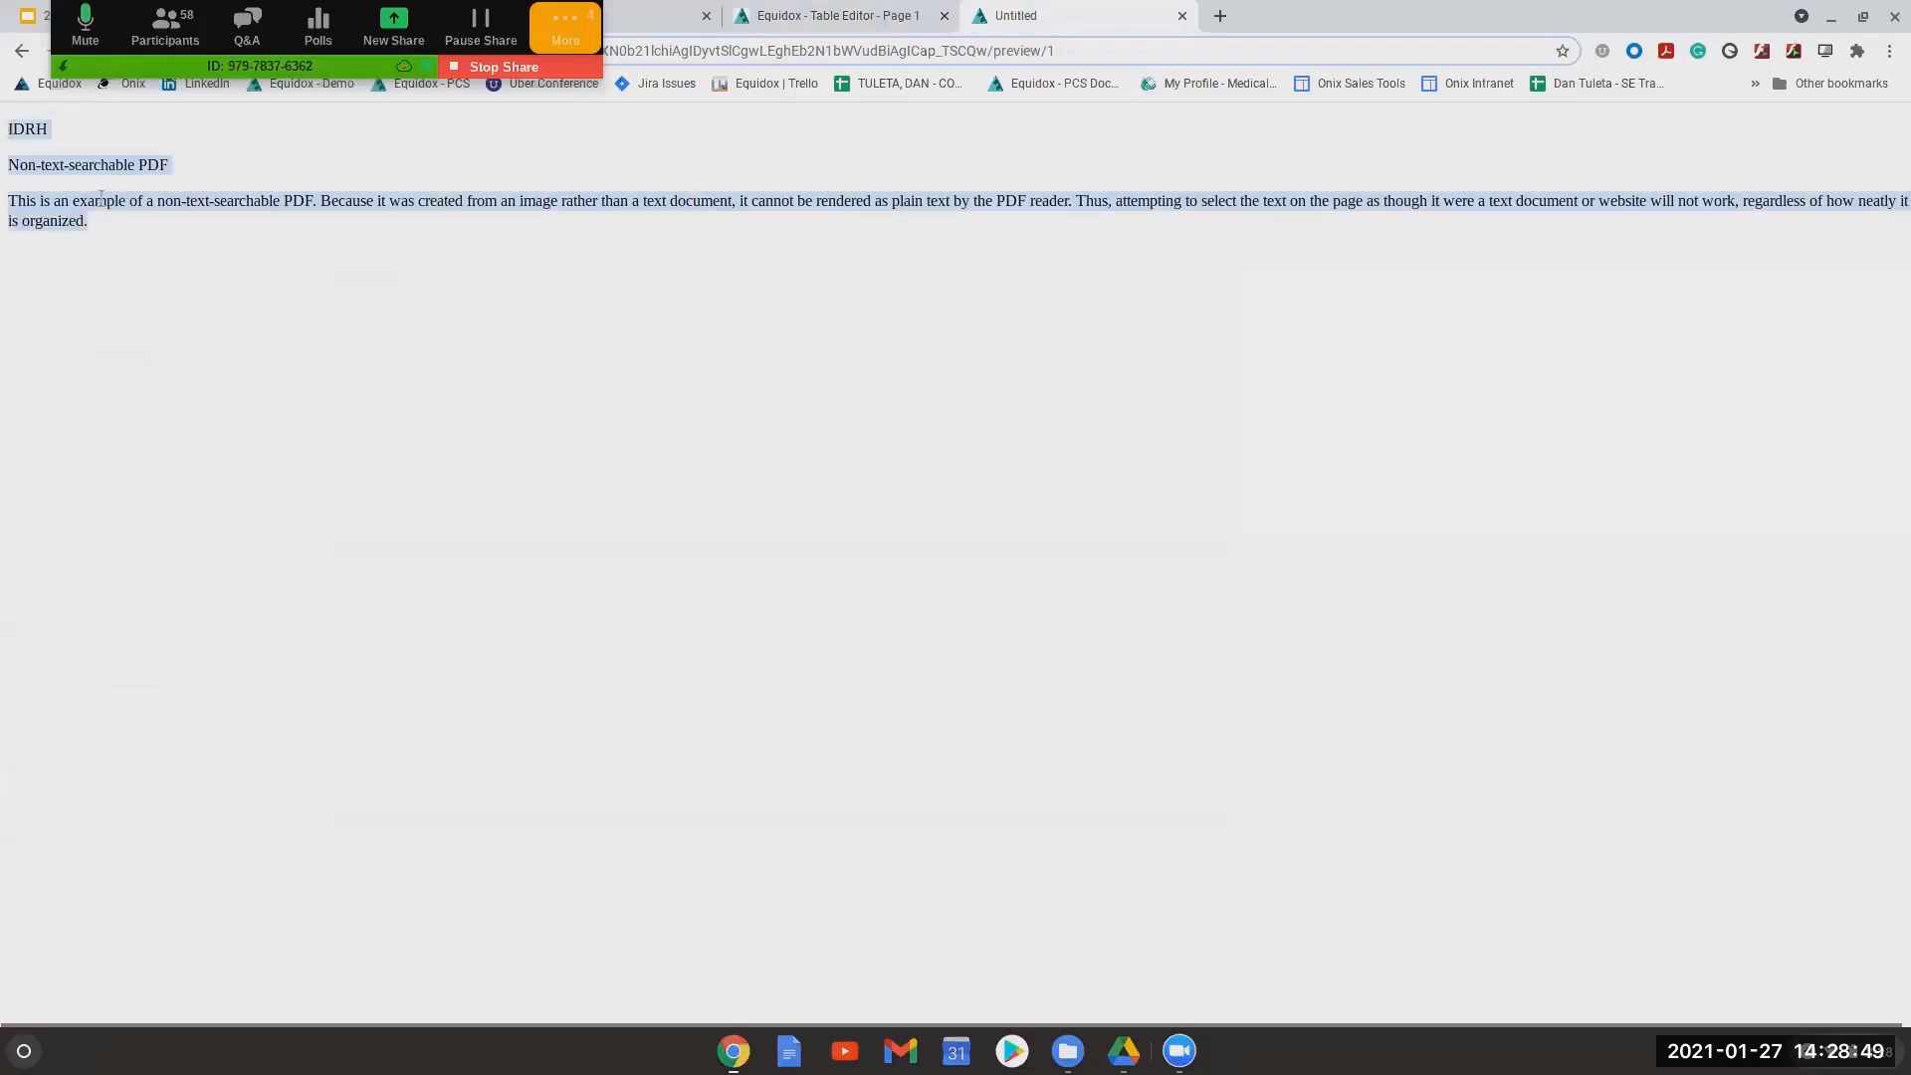